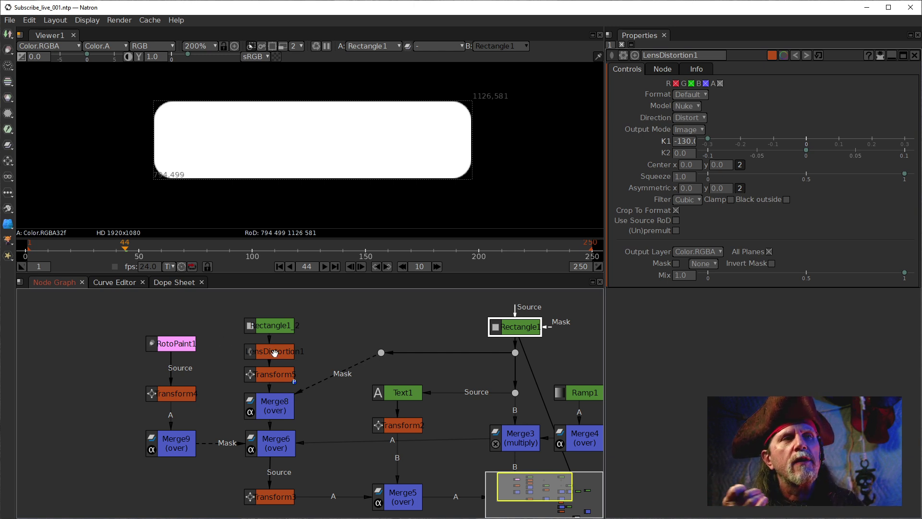
# View the output of the RotoPaint1 node, followed by the output of Rectangle1.
pyautogui.click(165, 344)
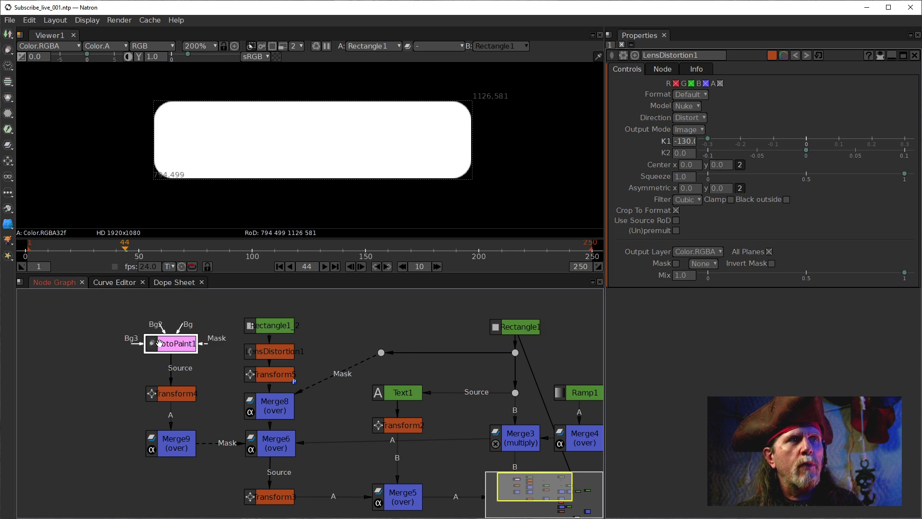
pyautogui.press('1')
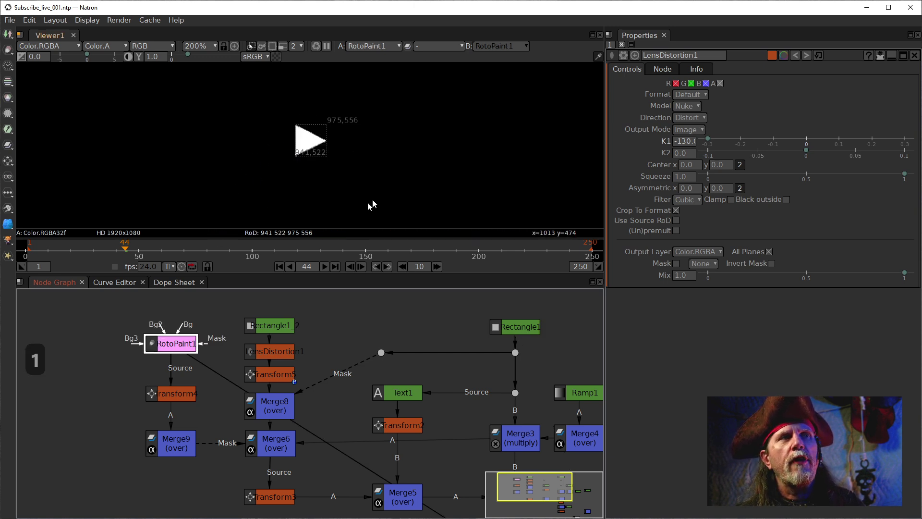
pyautogui.click(514, 331)
pyautogui.press('1')
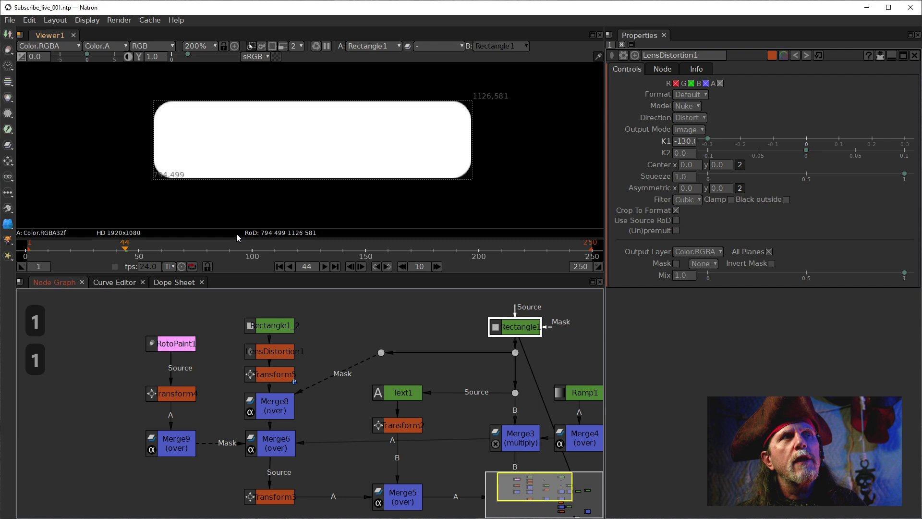
pyautogui.moveTo(232, 232)
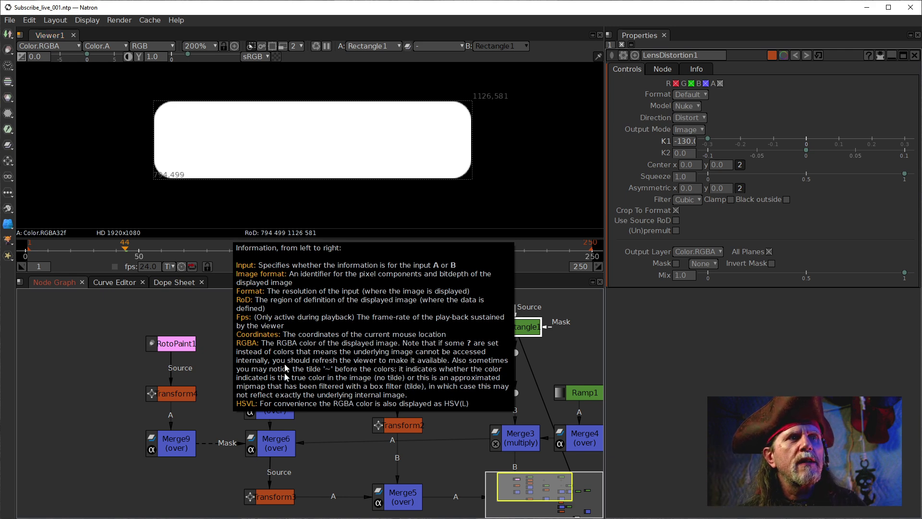
# Display the Merge2 composite with the subscribe button in view and scrub the timeline to frame 29.
pyautogui.moveTo(375, 452); pyautogui.dragTo(201, 309)
pyautogui.click(358, 429)
pyautogui.click(559, 436)
pyautogui.press('1')
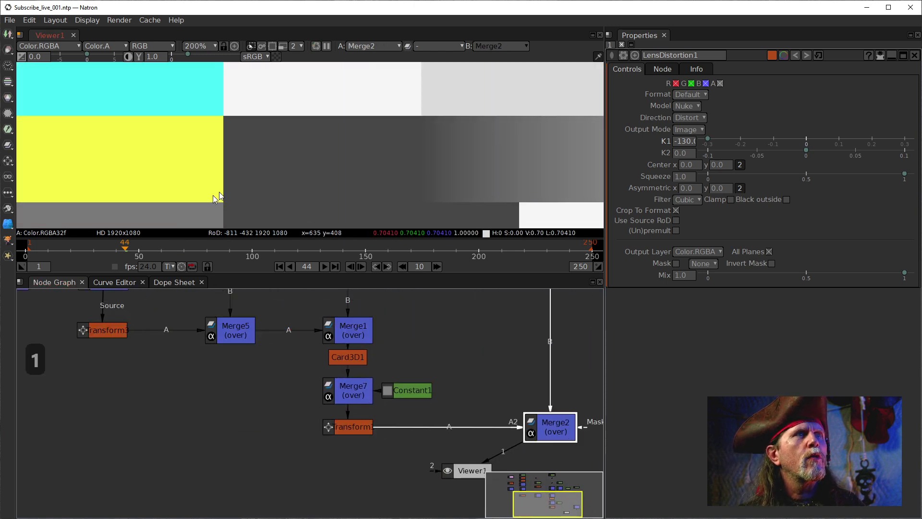
pyautogui.moveTo(247, 168); pyautogui.dragTo(222, 163)
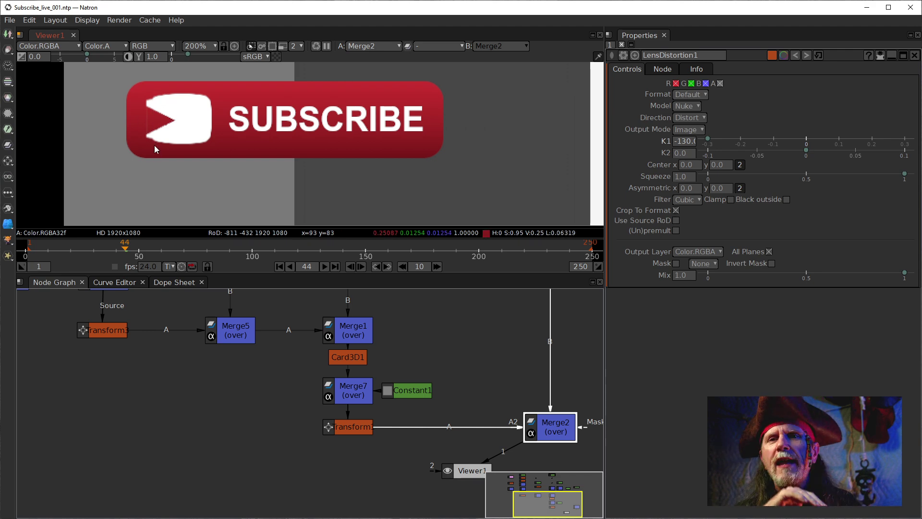
pyautogui.click(57, 247)
pyautogui.click(93, 248)
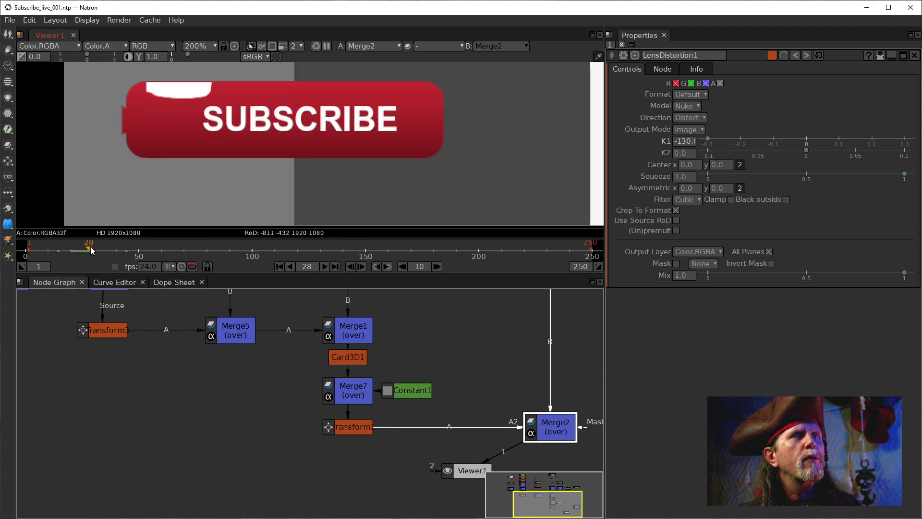
pyautogui.moveTo(93, 248); pyautogui.dragTo(91, 248)
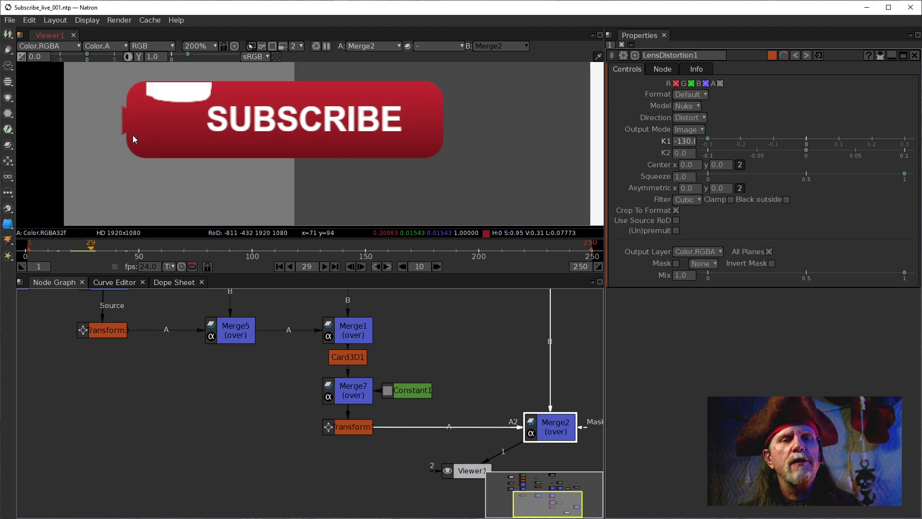
# Open the settings of the Merge9 node and display its output in the viewer.
pyautogui.moveTo(208, 365); pyautogui.dragTo(239, 402)
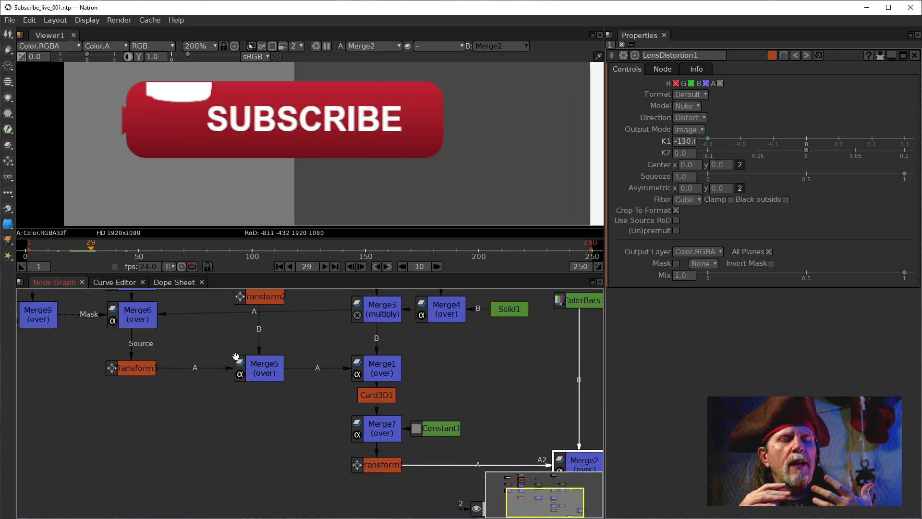
pyautogui.moveTo(203, 334); pyautogui.dragTo(250, 417)
pyautogui.moveTo(129, 382); pyautogui.dragTo(153, 420)
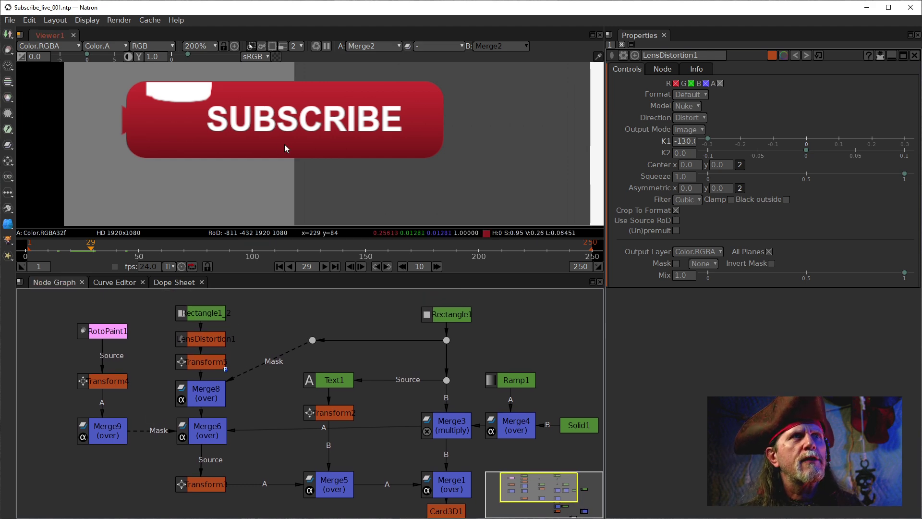
pyautogui.hotkey('ctrl', '1')
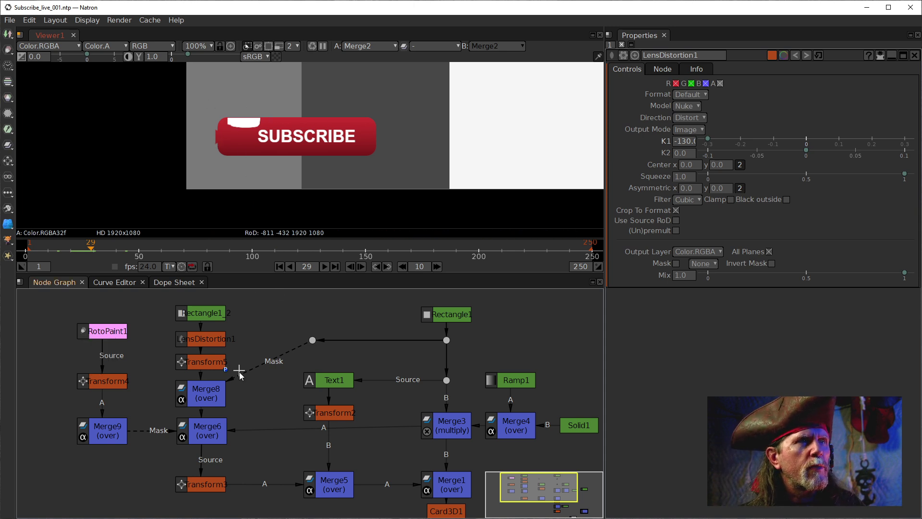
pyautogui.moveTo(268, 433); pyautogui.dragTo(266, 400)
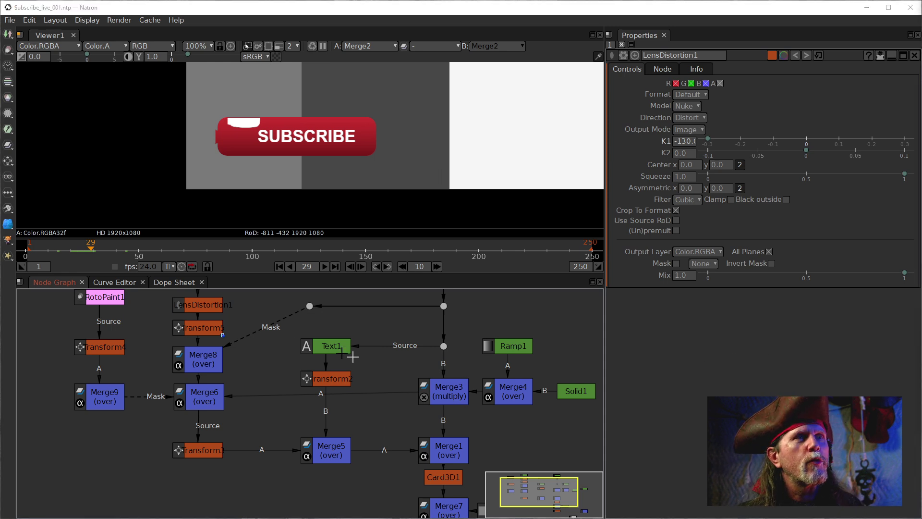
pyautogui.moveTo(291, 332); pyautogui.dragTo(311, 383)
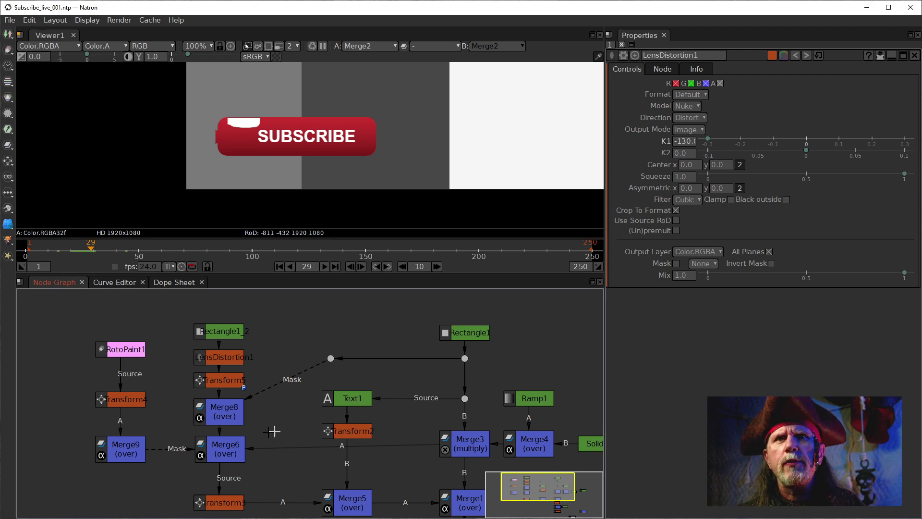
pyautogui.moveTo(138, 450); pyautogui.dragTo(156, 422)
pyautogui.doubleClick(144, 424)
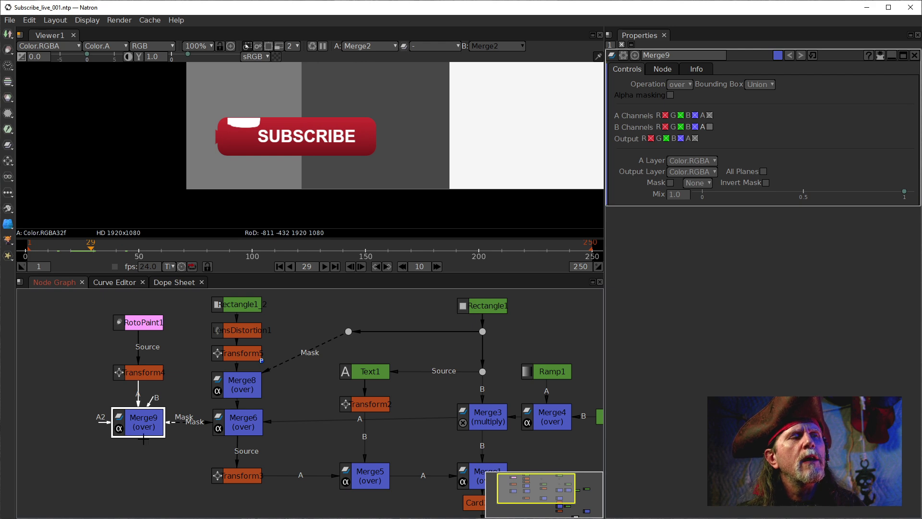
pyautogui.press('1')
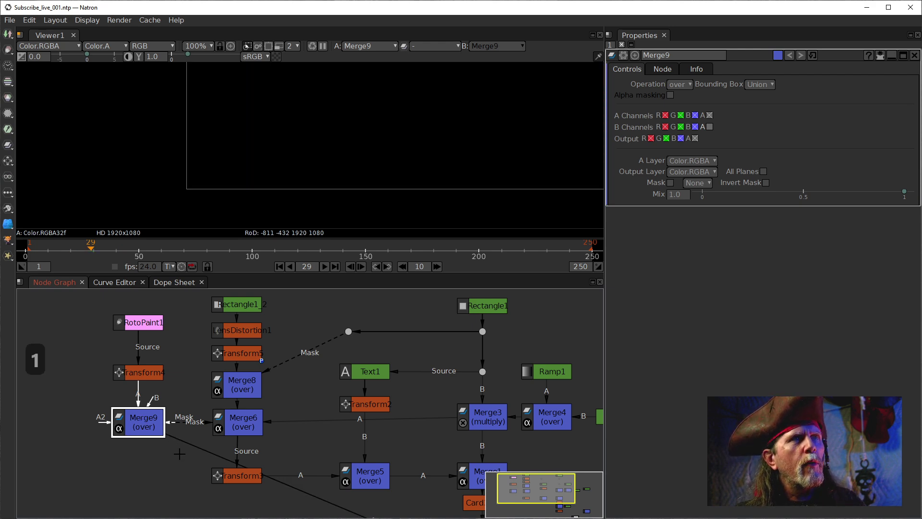
# Frame Merge9's play triangle in the viewer at 100% zoom.
pyautogui.moveTo(405, 127); pyautogui.dragTo(226, 179)
pyautogui.scroll(-5, 352, 152)
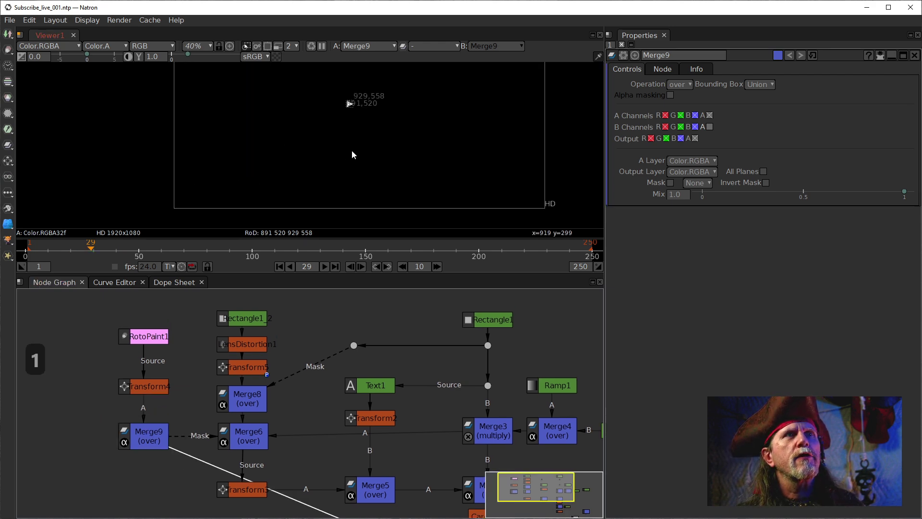
pyautogui.moveTo(402, 131); pyautogui.dragTo(427, 185)
pyautogui.scroll(2, 388, 172)
pyautogui.hotkey('ctrl', '1')
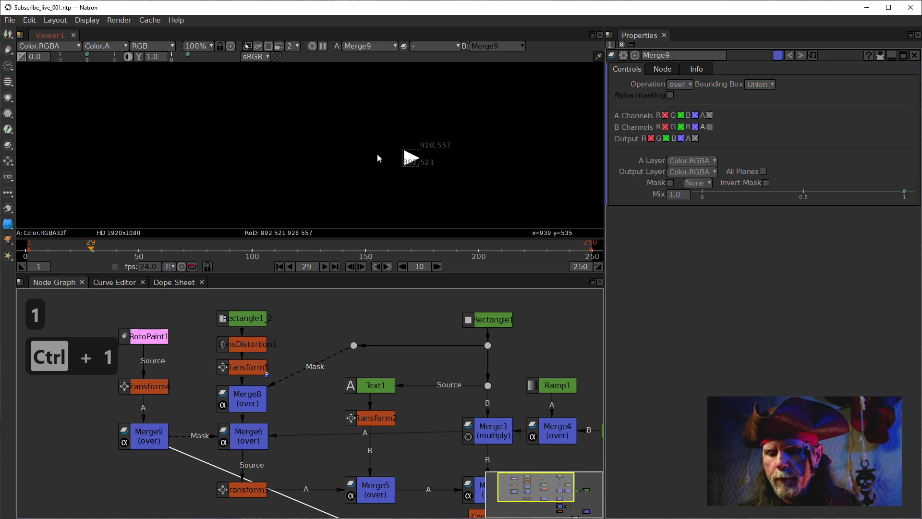
# Connect Merge9's B input to the dot that feeds Merge8's mask, and shift Merge9 slightly up.
pyautogui.click(141, 440)
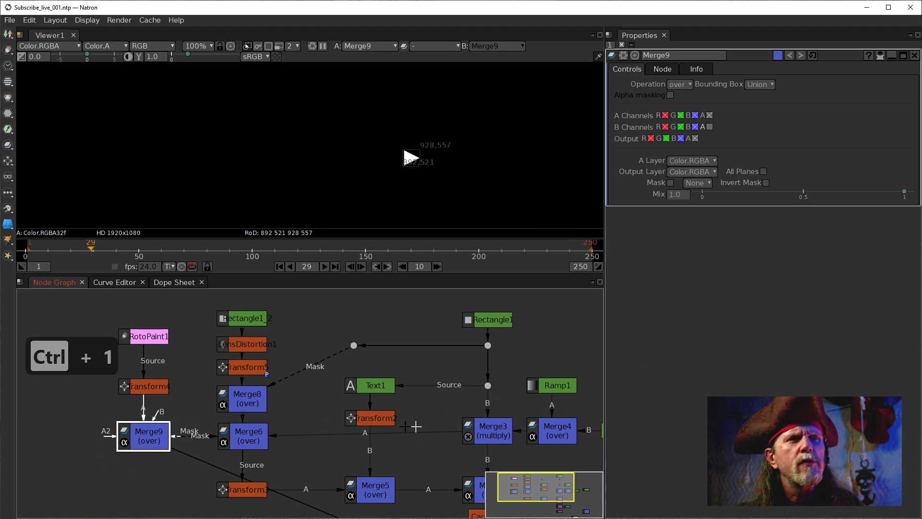
pyautogui.moveTo(158, 418); pyautogui.dragTo(354, 346)
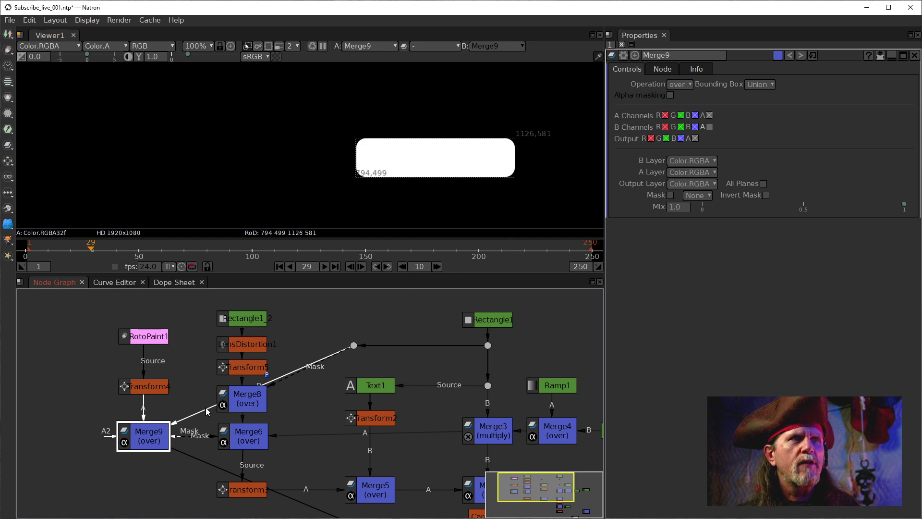
pyautogui.moveTo(153, 435); pyautogui.dragTo(153, 419)
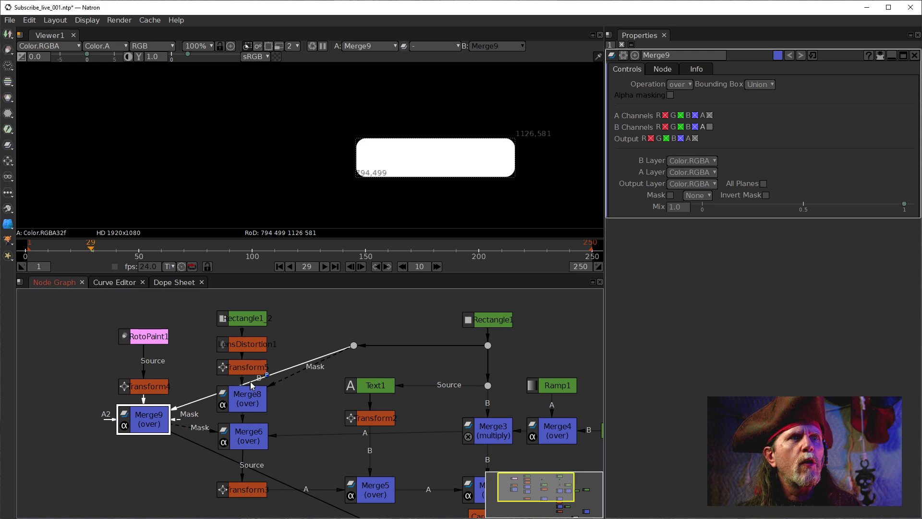
# Route Merge9's B connection above Rectangle1_2 and around the outer side of RotoPaint1 using three dots.
pyautogui.click(263, 373)
pyautogui.moveTo(264, 374); pyautogui.dragTo(354, 298)
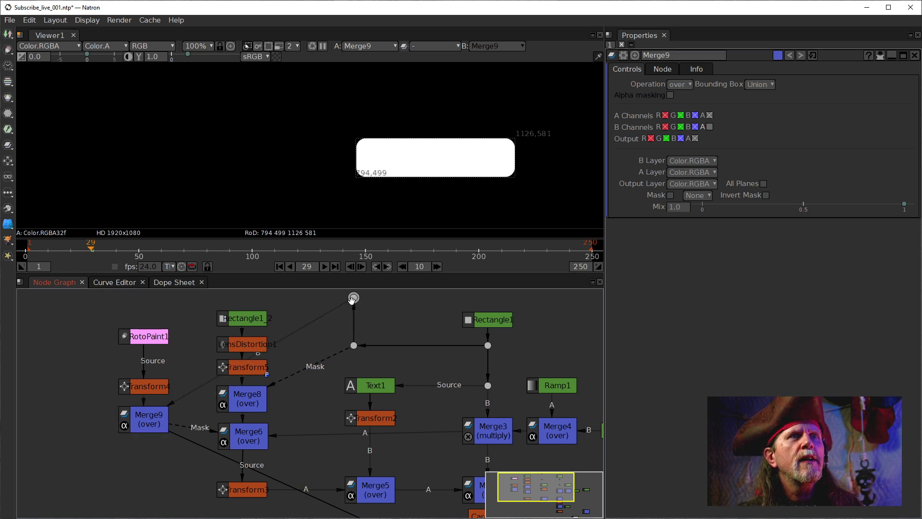
pyautogui.moveTo(352, 307); pyautogui.dragTo(74, 420)
pyautogui.hotkey('ctrl', 'shift', '.')
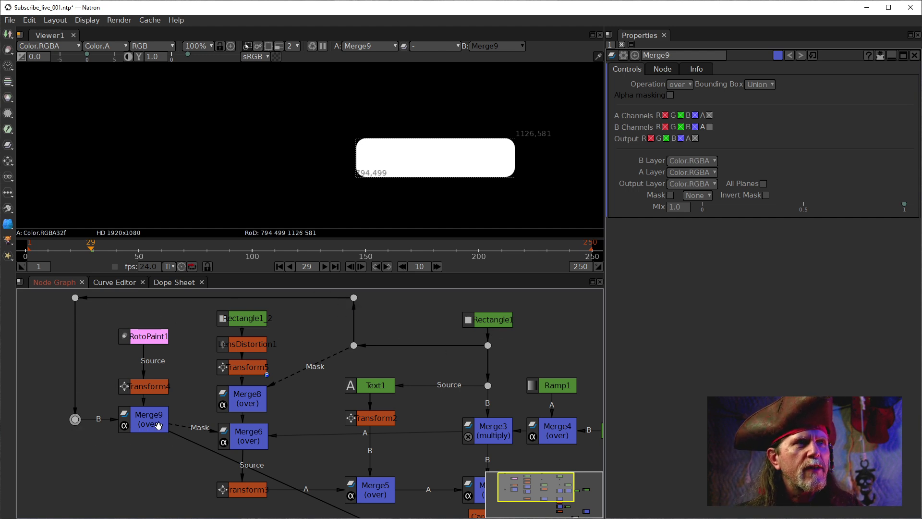
# Move Merge9 down level with Merge6 and align the dot on its B input with it.
pyautogui.moveTo(158, 425)
pyautogui.mouseDown()
pyautogui.moveTo(153, 453)
pyautogui.moveTo(147, 420)
pyautogui.mouseUp()
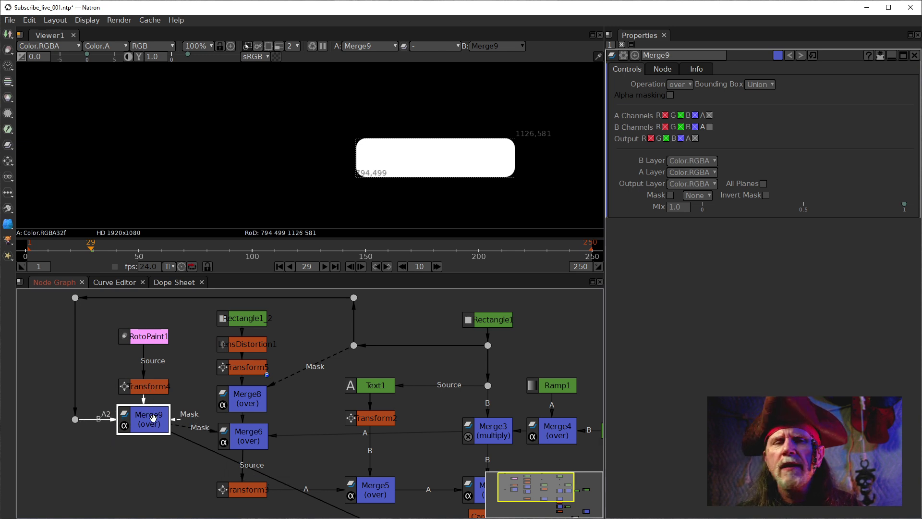
pyautogui.moveTo(153, 434); pyautogui.dragTo(154, 455)
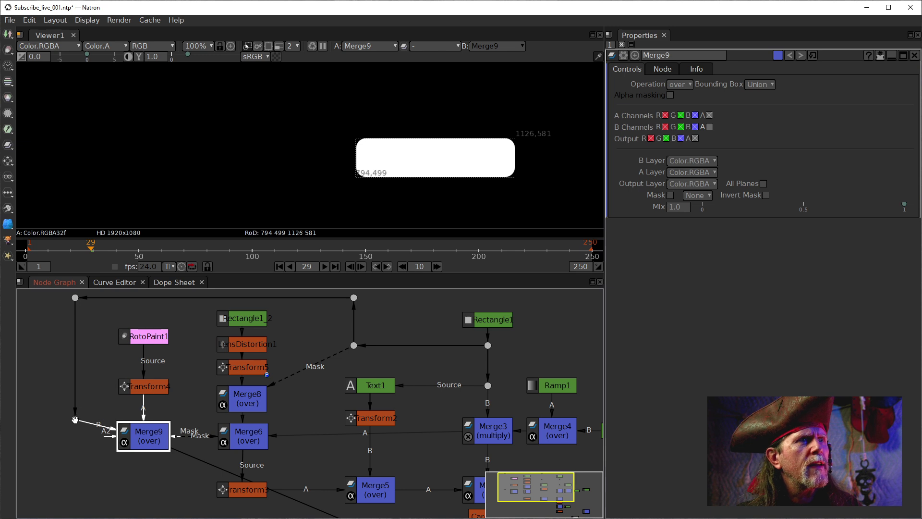
pyautogui.moveTo(75, 420); pyautogui.dragTo(75, 439)
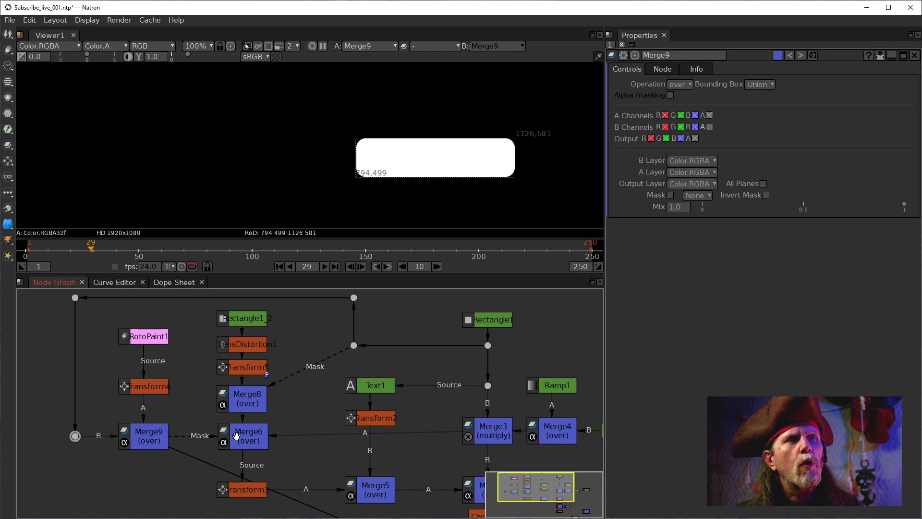
# Display Merge6's output and step through the animation frames, stopping at frame 37.
pyautogui.moveTo(236, 441); pyautogui.dragTo(248, 449)
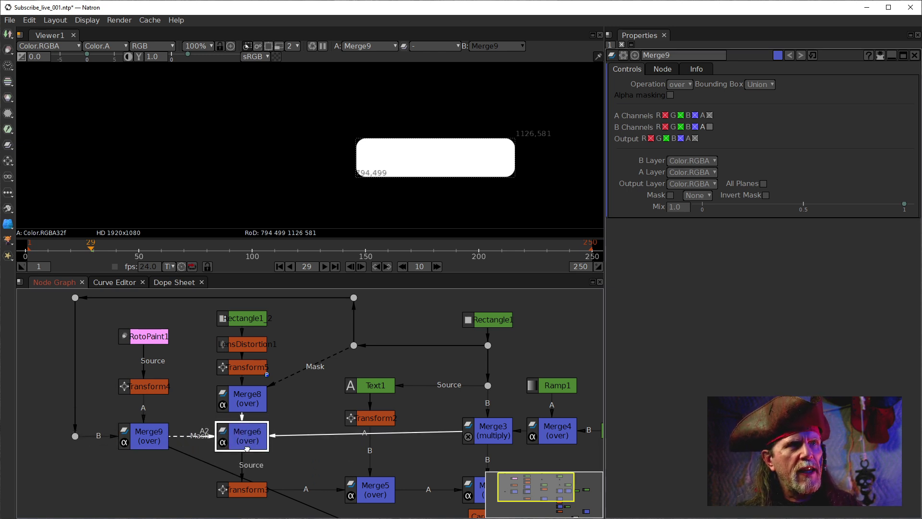
pyautogui.press('1')
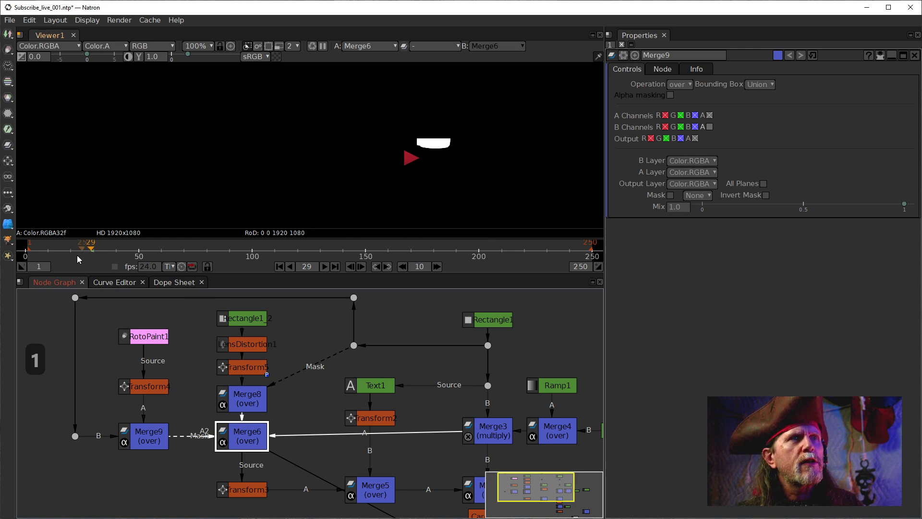
pyautogui.moveTo(77, 255); pyautogui.dragTo(105, 253)
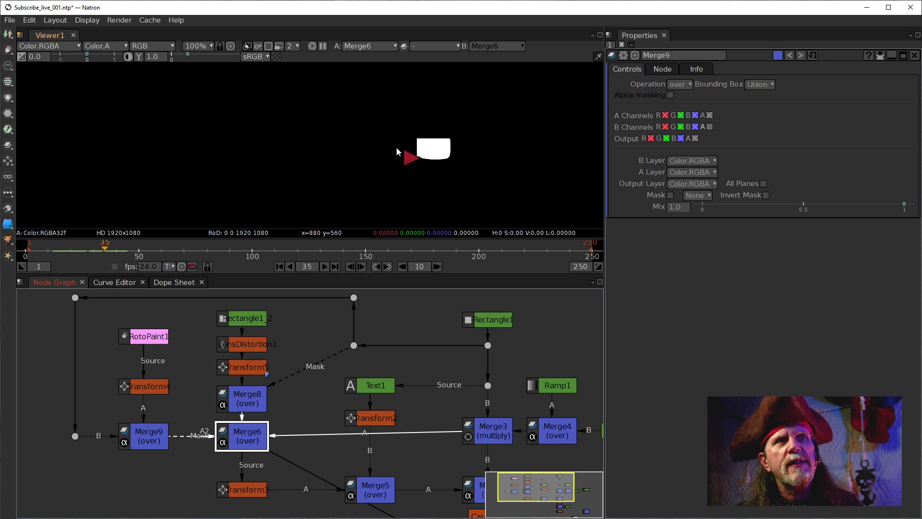
pyautogui.press('Left')
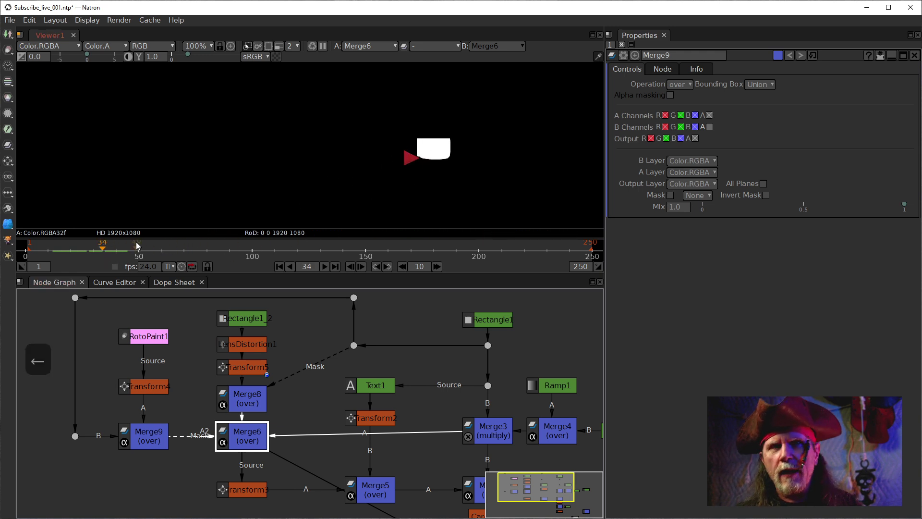
pyautogui.press('Right')
pyautogui.press('Right')
pyautogui.press('Right')
pyautogui.press('Right')
pyautogui.press('Right')
pyautogui.press('Right')
pyautogui.press('Right')
pyautogui.press('Left')
pyautogui.press('Left')
pyautogui.press('Left')
pyautogui.press('Left')
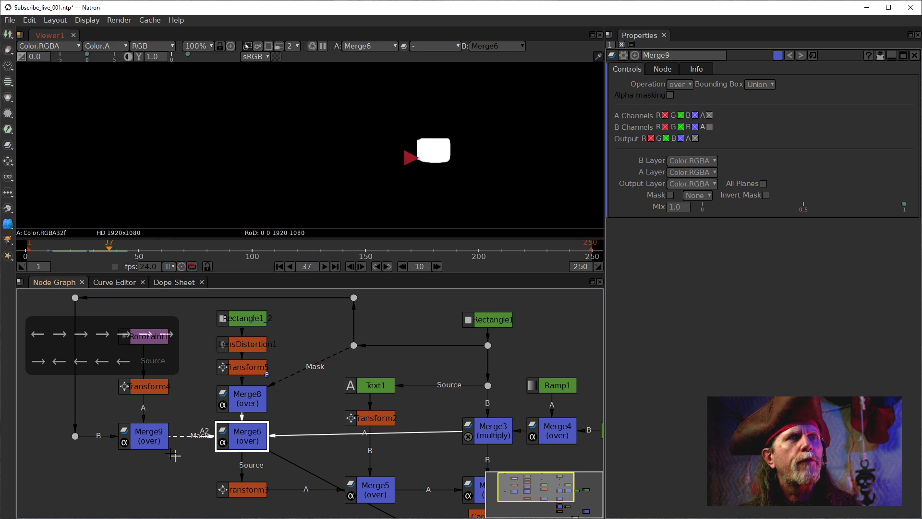
# Compare Merge9's output with the Transform4 triangle, ending with Merge9 in the viewer.
pyautogui.click(153, 443)
pyautogui.press('1')
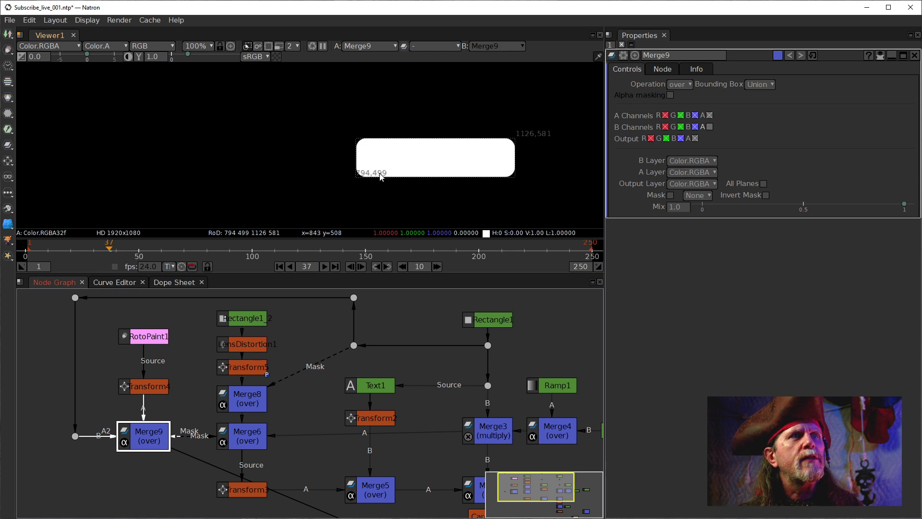
pyautogui.click(154, 384)
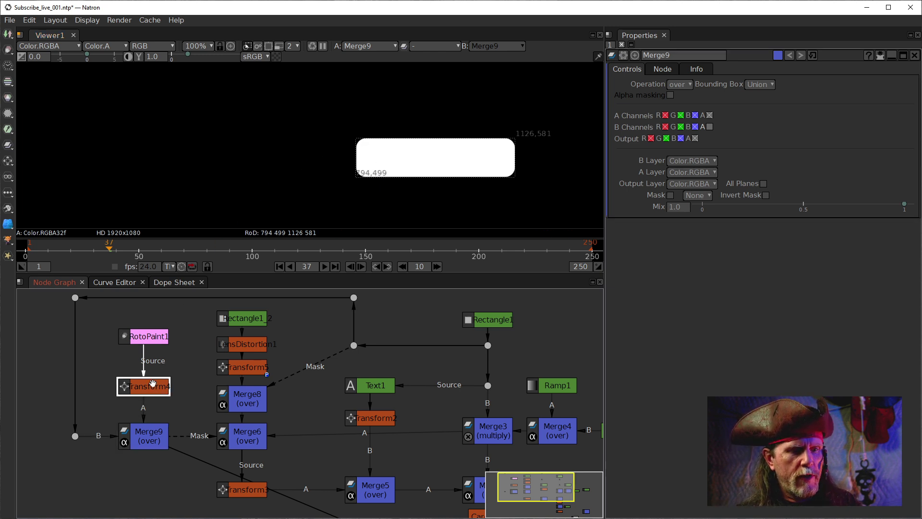
pyautogui.press('1')
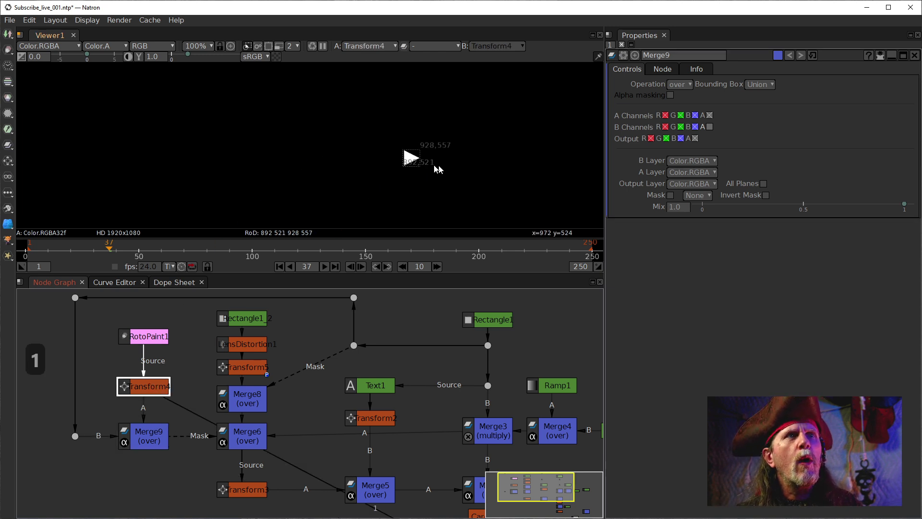
pyautogui.click(144, 441)
pyautogui.press('1')
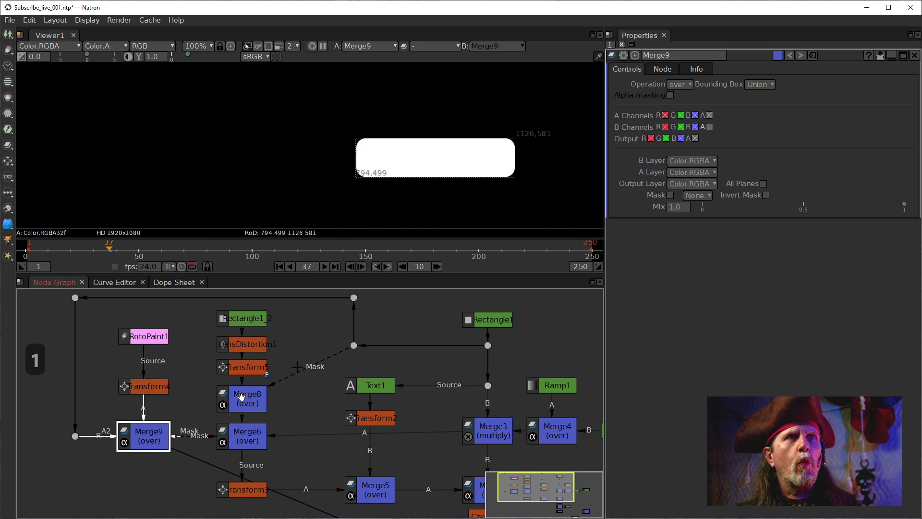
# Set Merge9's operation to in and check its output at frame 61.
pyautogui.click(688, 86)
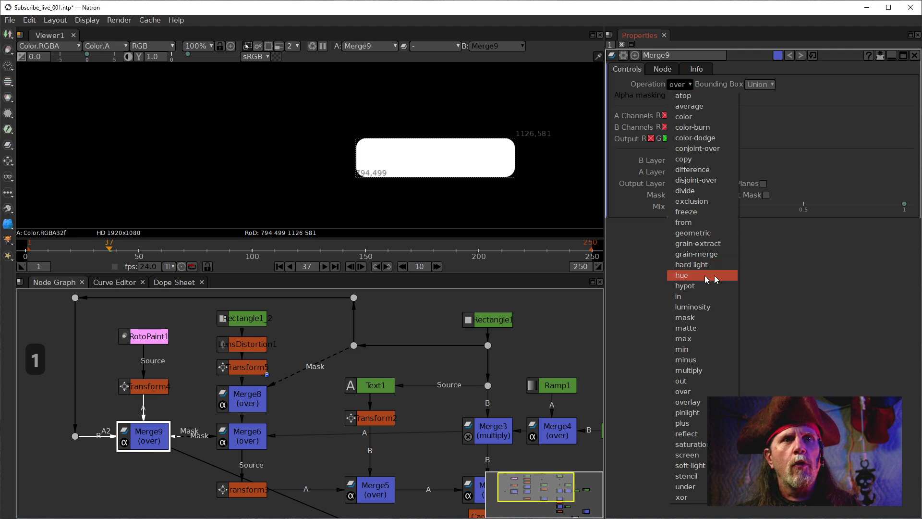
pyautogui.click(688, 296)
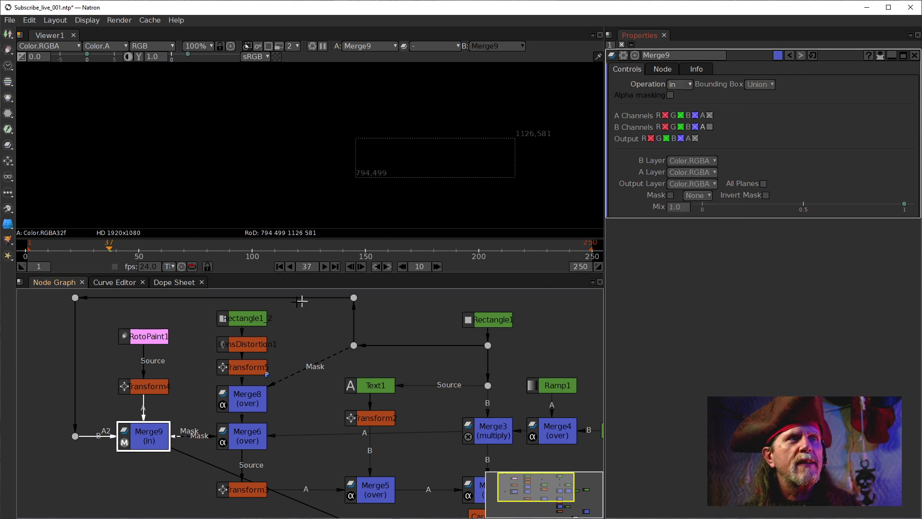
pyautogui.click(51, 248)
pyautogui.moveTo(60, 248); pyautogui.dragTo(163, 248)
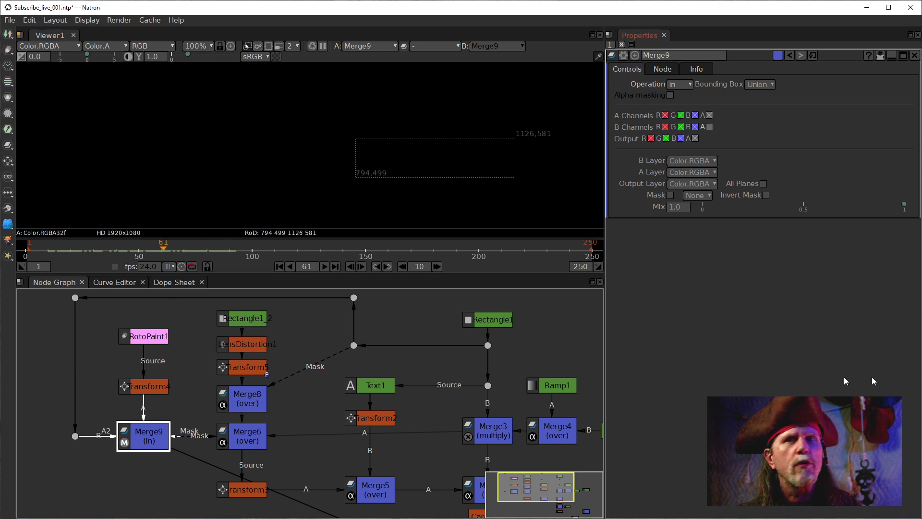
pyautogui.press('1')
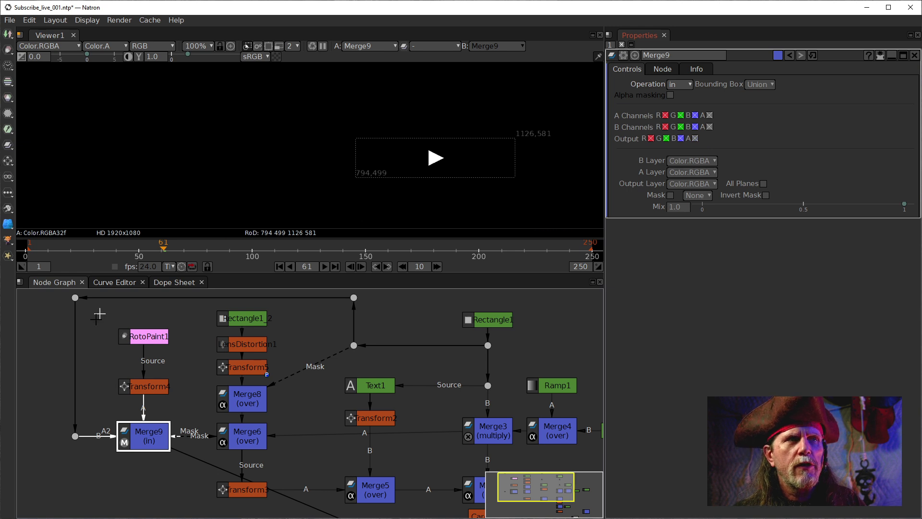
# Scrub and step through the animation with Merge9 in the viewer, stopping at frame 35.
pyautogui.moveTo(188, 439); pyautogui.dragTo(220, 410)
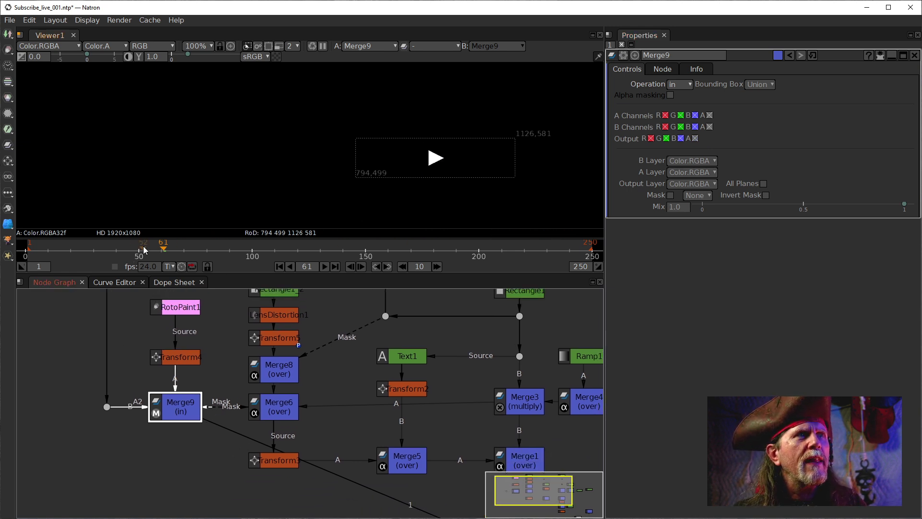
pyautogui.moveTo(143, 249); pyautogui.dragTo(118, 252)
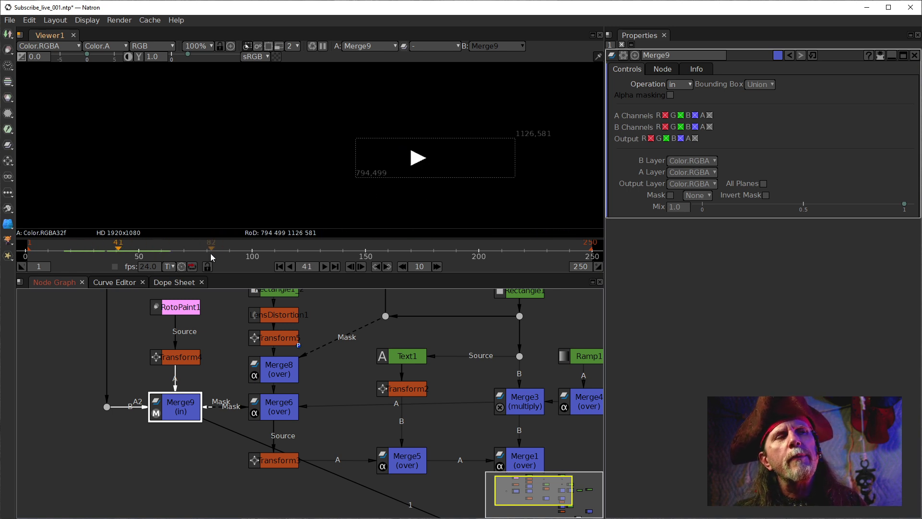
pyautogui.press('Right')
pyautogui.press('Right')
pyautogui.press('Right')
pyautogui.press('Right')
pyautogui.press('Right')
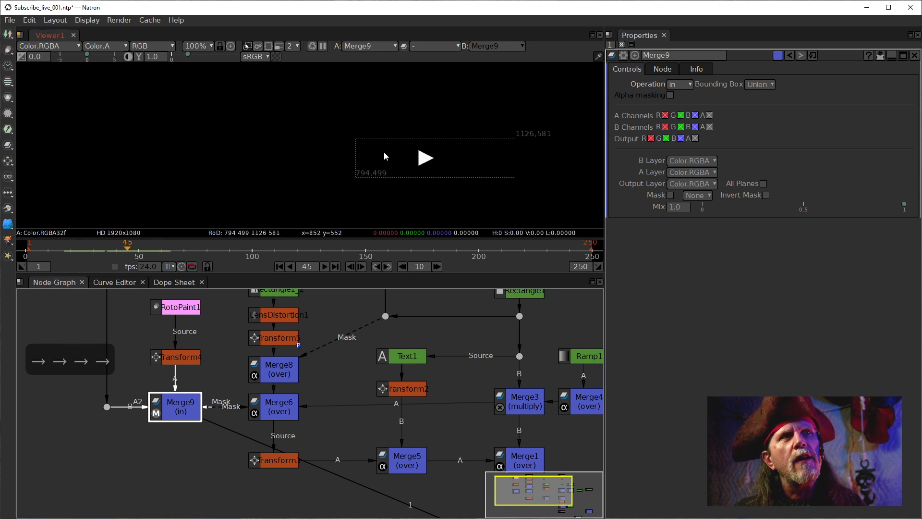
pyautogui.press('Left')
pyautogui.press('Left')
pyautogui.press('Left')
pyautogui.press('Left')
pyautogui.press('Left')
pyautogui.press('Left')
pyautogui.press('Left')
pyautogui.press('Left')
pyautogui.press('Left')
pyautogui.press('Left')
pyautogui.press('Left')
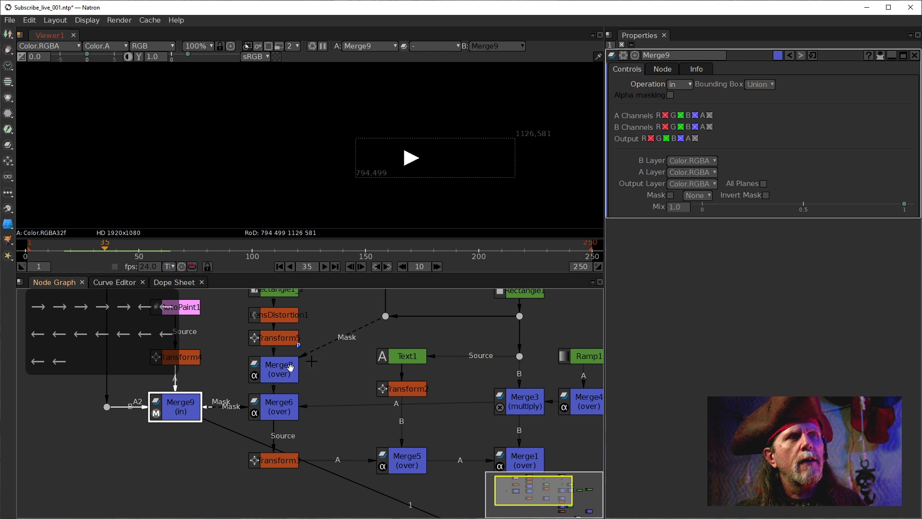
# Compare the rounded rectangle from the dot feeding Merge8's mask with Merge9's output, ending with Merge9 in the viewer.
pyautogui.moveTo(465, 332)
pyautogui.mouseDown()
pyautogui.moveTo(481, 359)
pyautogui.moveTo(481, 329)
pyautogui.mouseUp()
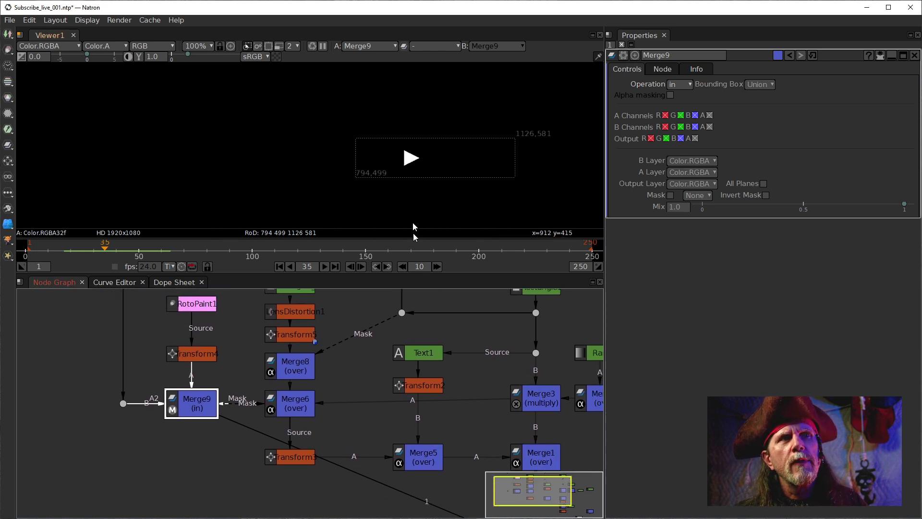
pyautogui.click(402, 313)
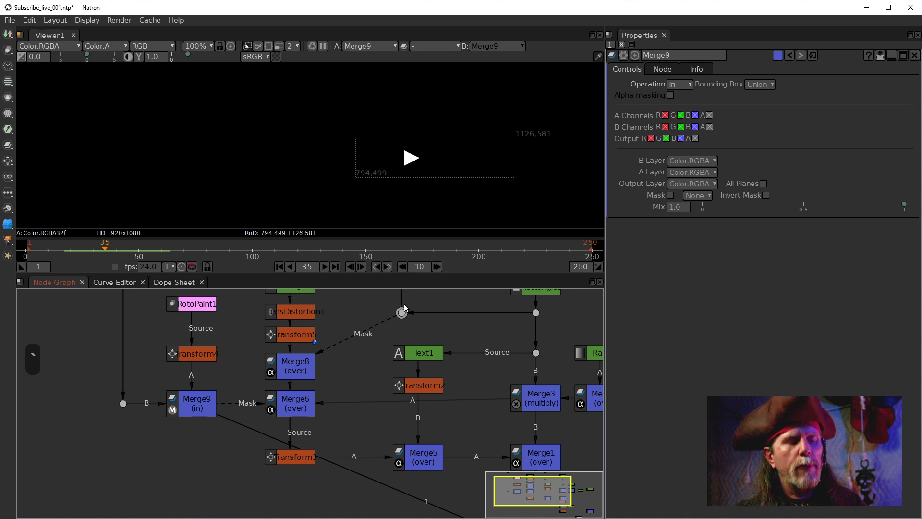
pyautogui.press('1')
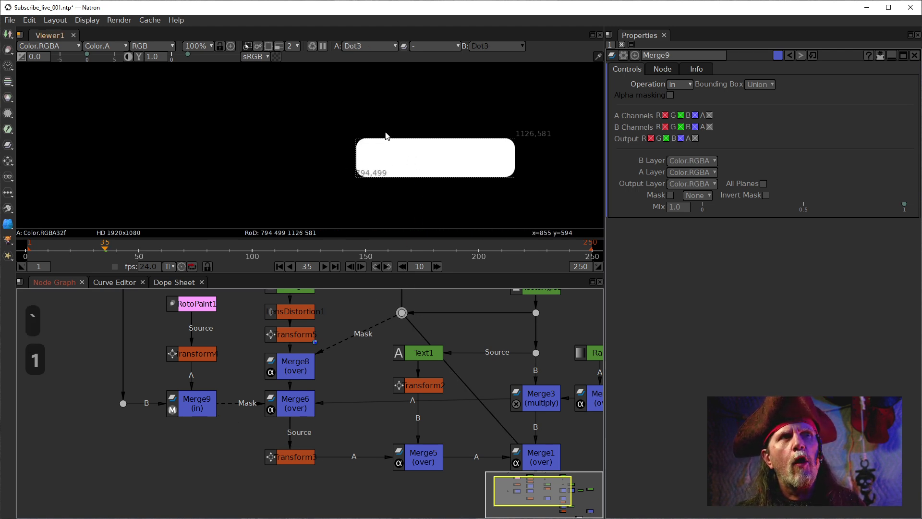
pyautogui.click(197, 404)
pyautogui.press('1')
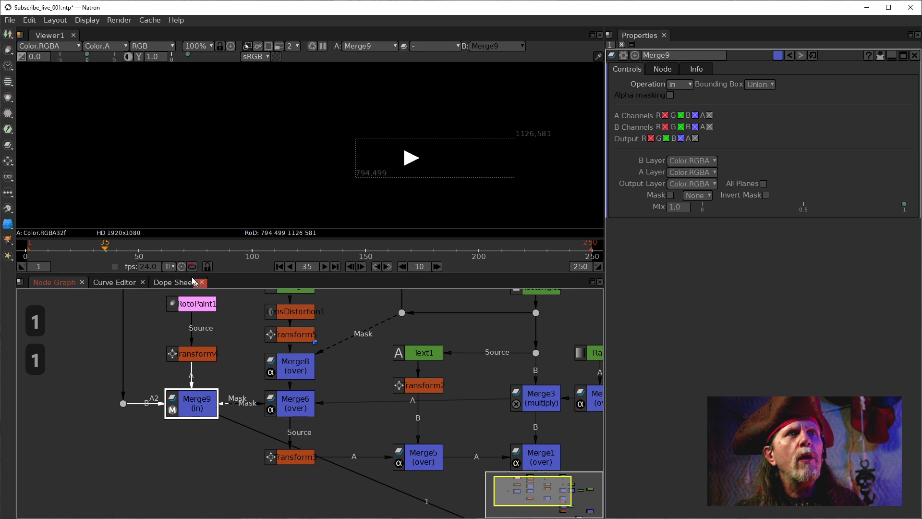
# Insert a Transform node after the upper corner dot on Merge9's B connection.
pyautogui.moveTo(234, 371); pyautogui.dragTo(262, 431)
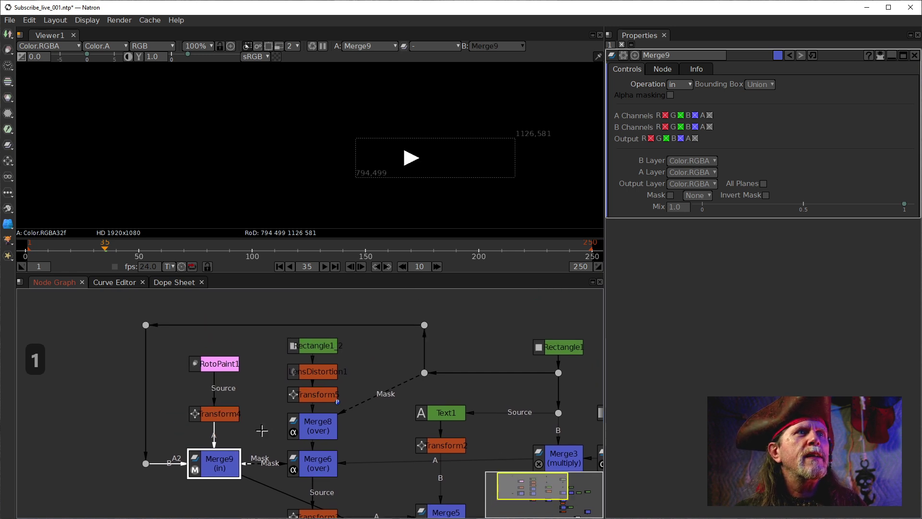
pyautogui.click(146, 325)
pyautogui.press('t')
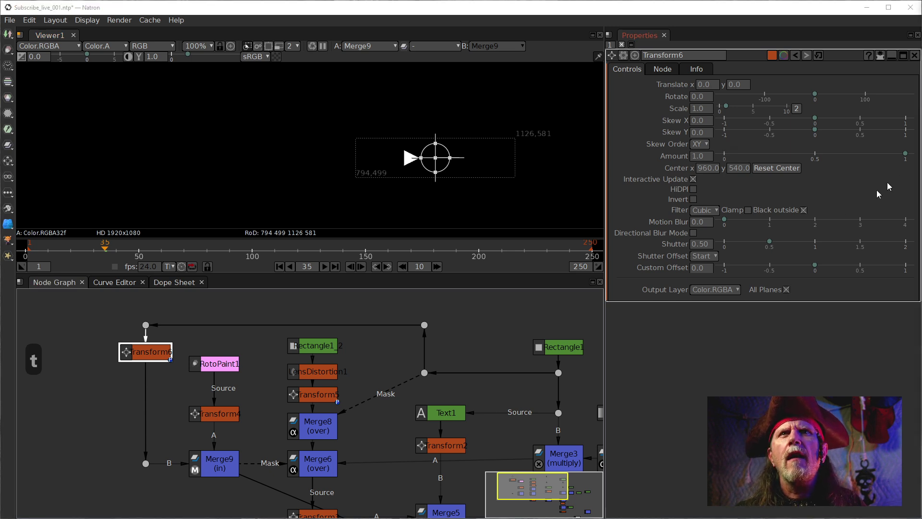
# Set Transform6's horizontal translation to 119 to shift the rectangle mask across the triangle.
pyautogui.click(701, 86)
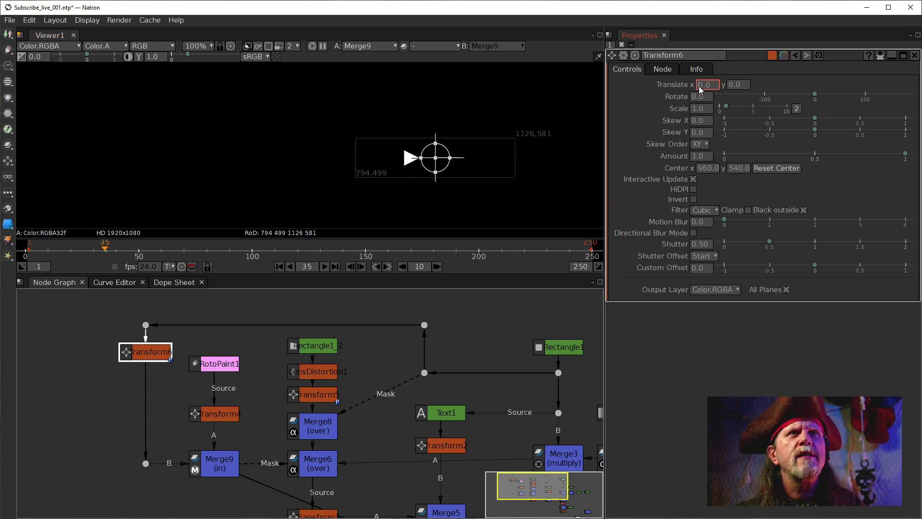
pyautogui.scroll(13, 701, 88)
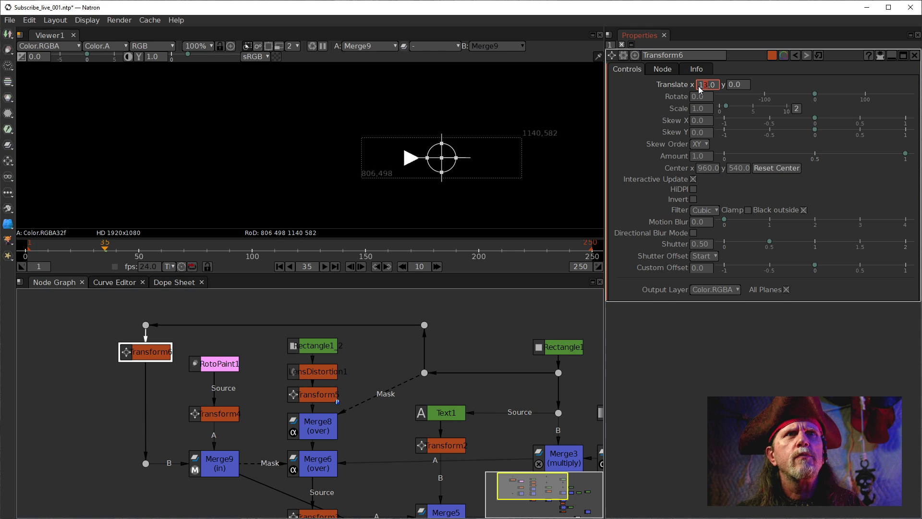
pyautogui.scroll(3, 701, 89)
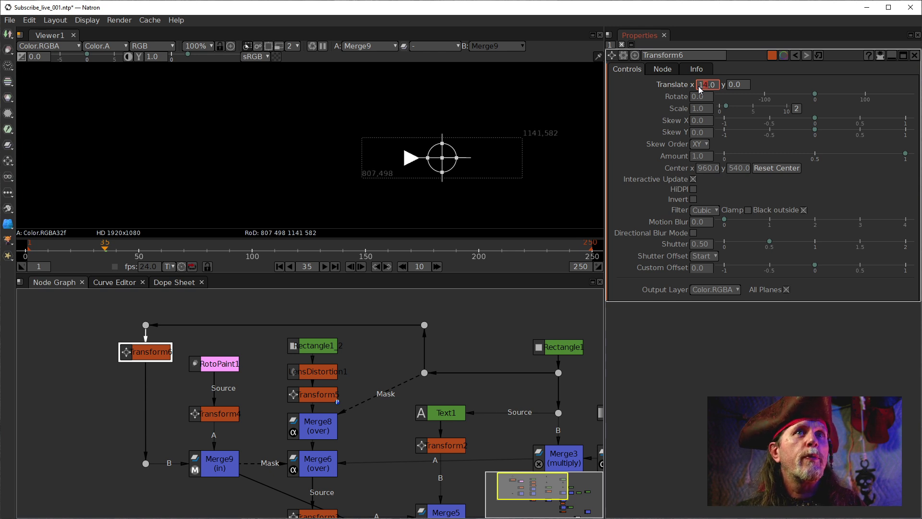
pyautogui.scroll(3, 701, 89)
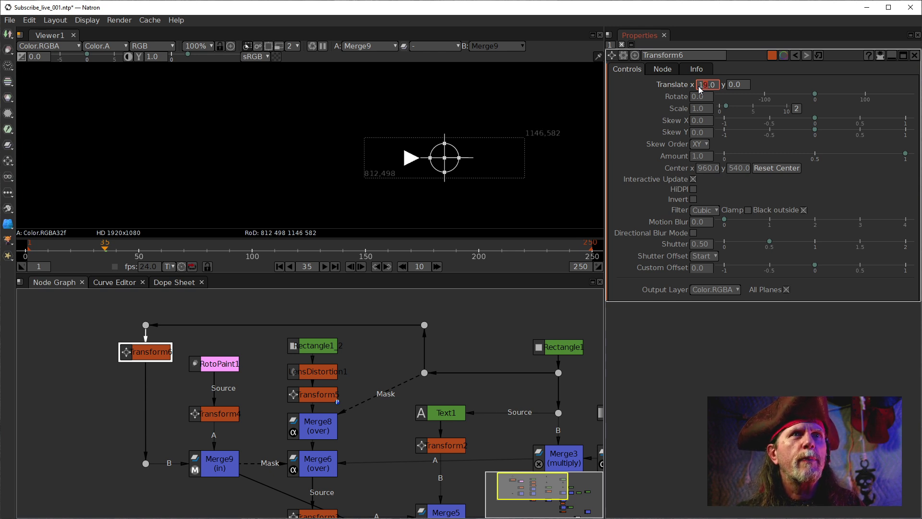
pyautogui.scroll(20, 701, 89)
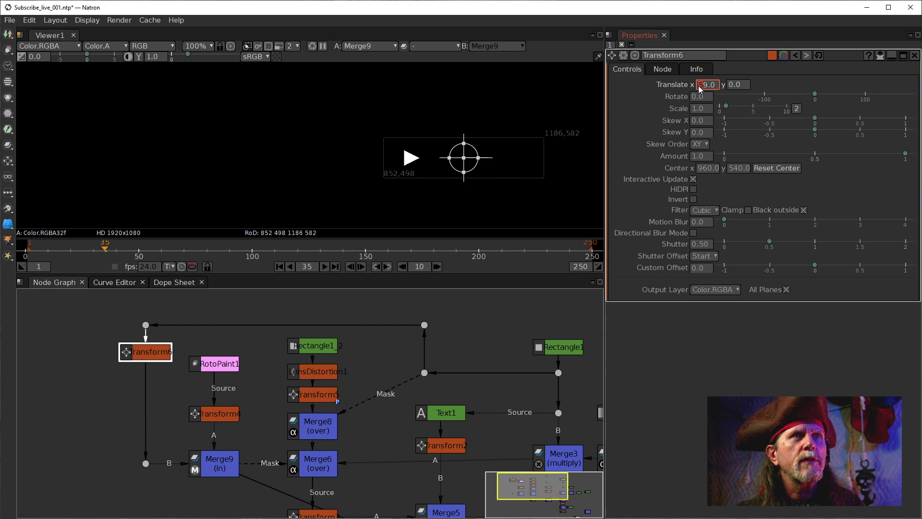
pyautogui.scroll(20, 701, 89)
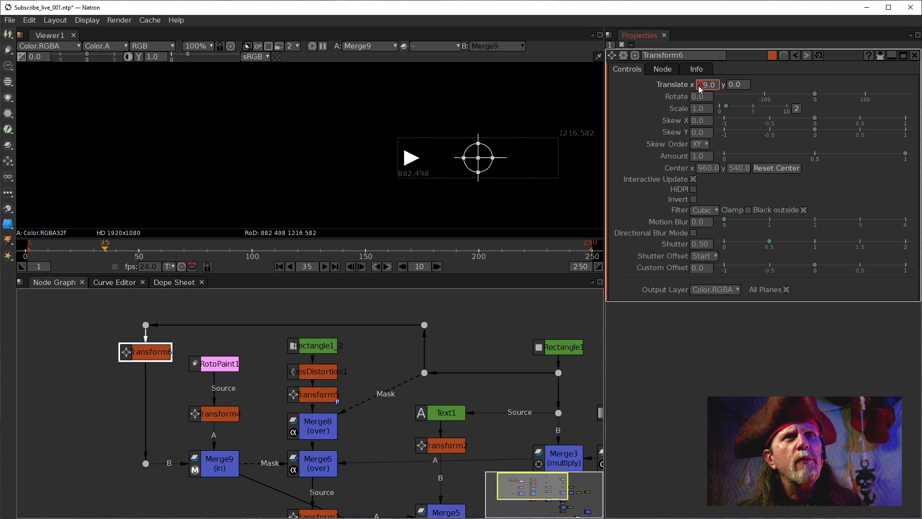
pyautogui.scroll(10, 701, 89)
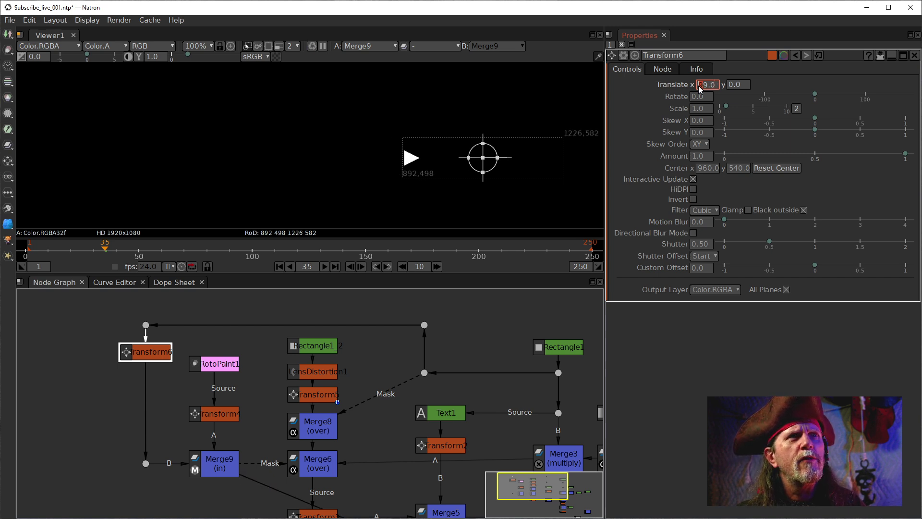
pyautogui.scroll(10, 701, 89)
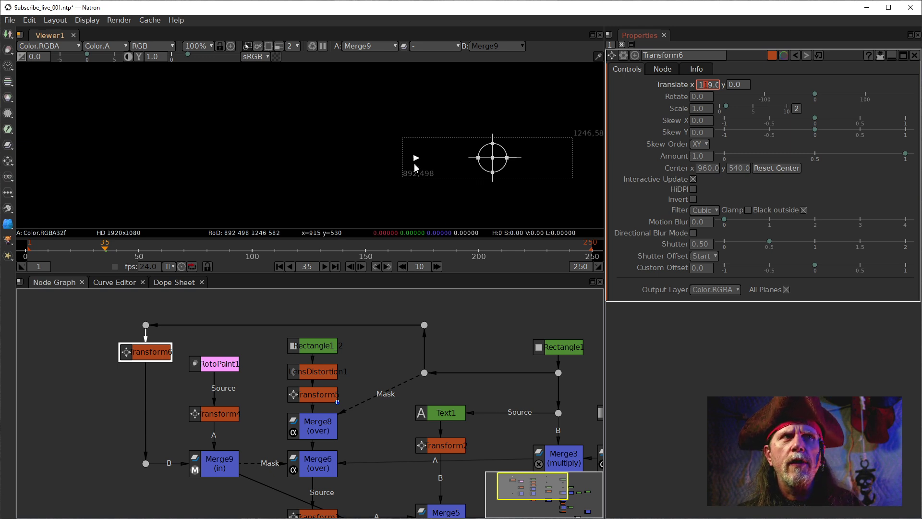
# Display Merge6's output and compare the triangle with Transform6's horizontal translation at 99 and at 119.
pyautogui.moveTo(286, 475); pyautogui.dragTo(284, 415)
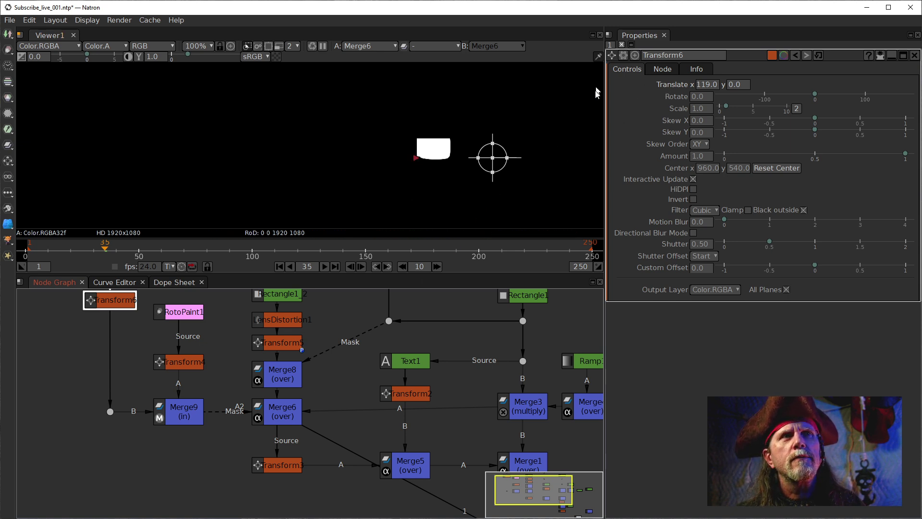
pyautogui.click(714, 86)
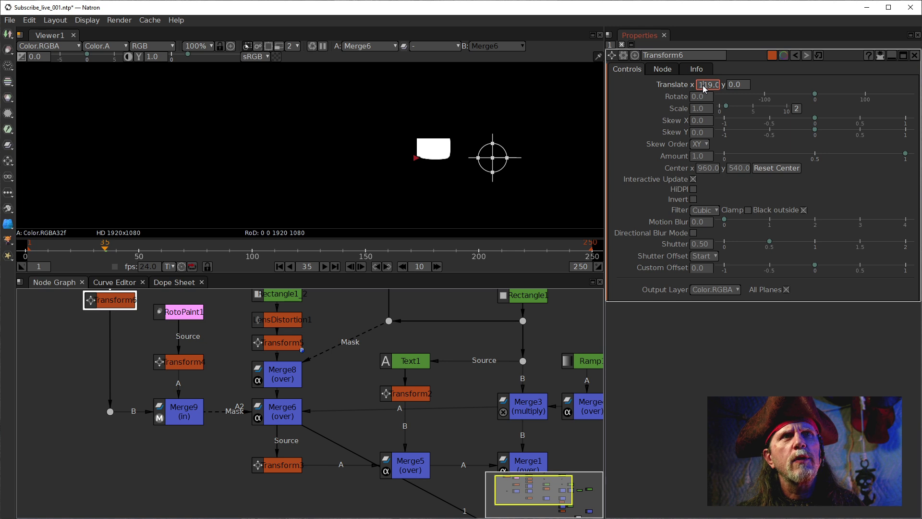
pyautogui.scroll(-1, 702, 85)
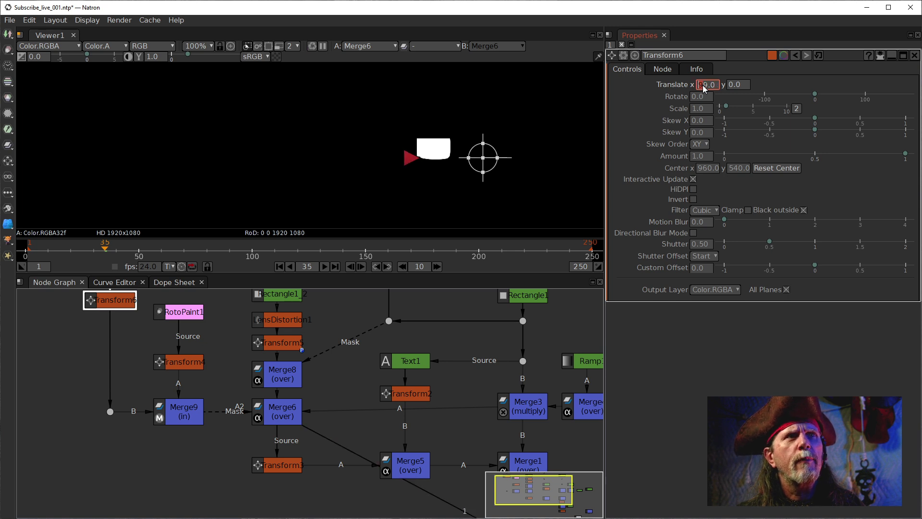
pyautogui.scroll(2, 703, 85)
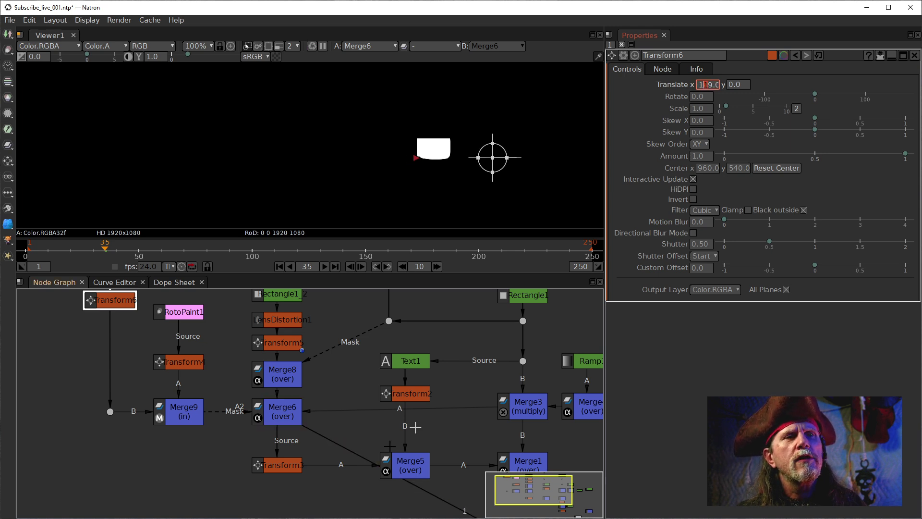
# Display Merge7's output to check the composited subscribe button.
pyautogui.moveTo(440, 479); pyautogui.dragTo(318, 391)
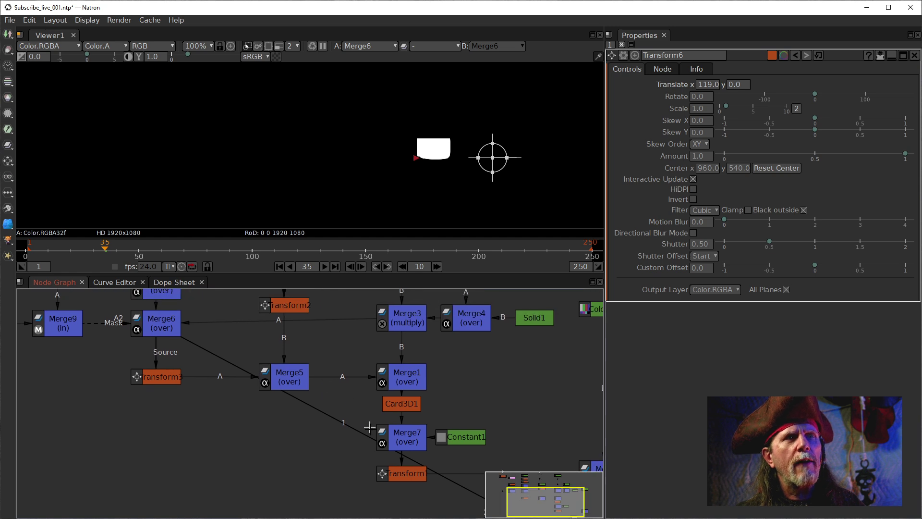
pyautogui.click(289, 380)
pyautogui.click(410, 443)
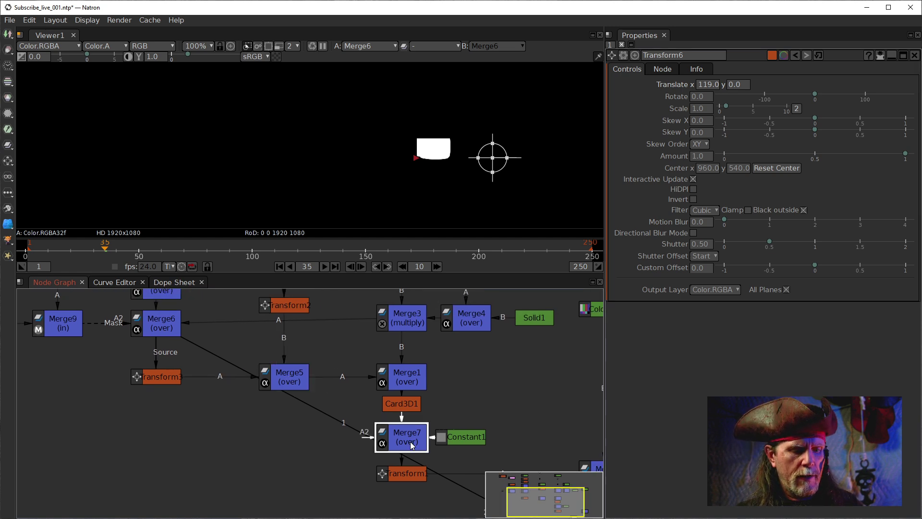
pyautogui.press('1')
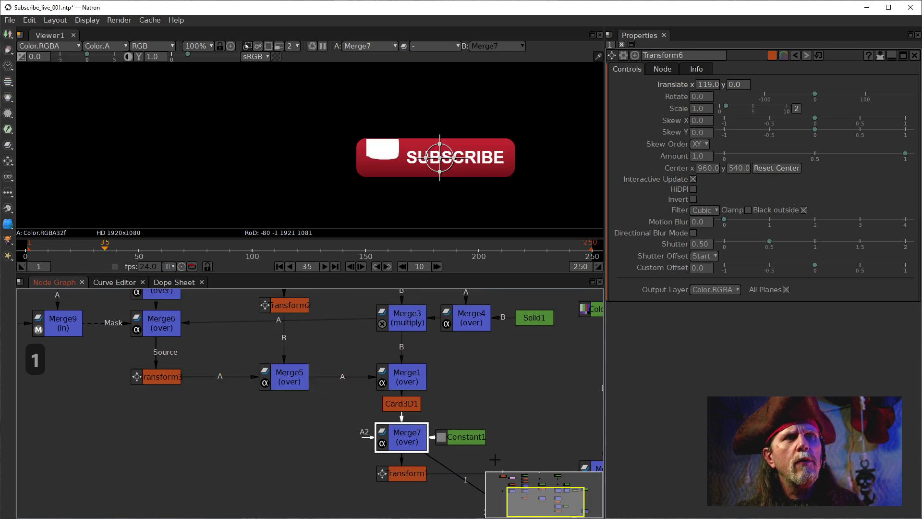
# Inspect the final Merge2 composite over the color bars, followed by Transform1's output.
pyautogui.moveTo(495, 460); pyautogui.dragTo(381, 412)
pyautogui.click(439, 403)
pyautogui.press('1')
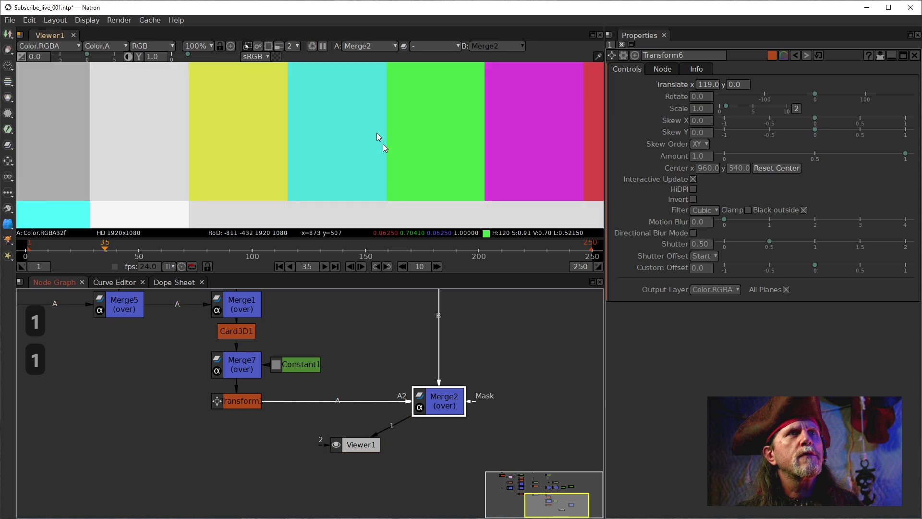
pyautogui.moveTo(212, 173); pyautogui.dragTo(446, 194)
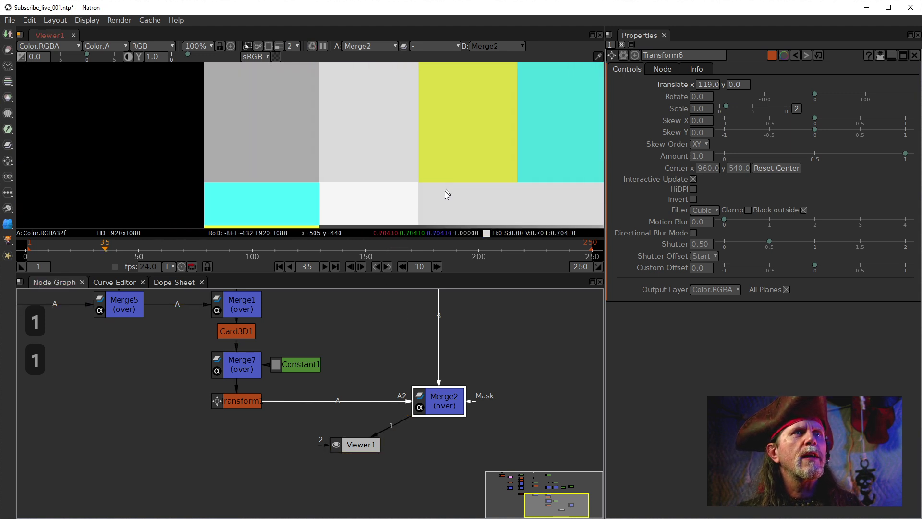
pyautogui.click(240, 401)
pyautogui.press('1')
pyautogui.moveTo(387, 362); pyautogui.dragTo(469, 383)
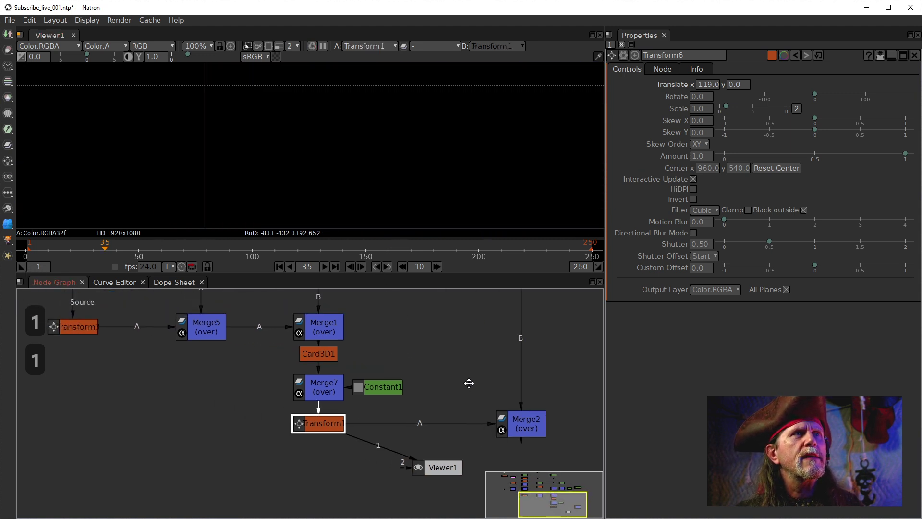
# Return Merge7 to the viewer and bring the subscribe button and the nodes around Merge1 into view.
pyautogui.click(311, 387)
pyautogui.press('1')
pyautogui.click(324, 328)
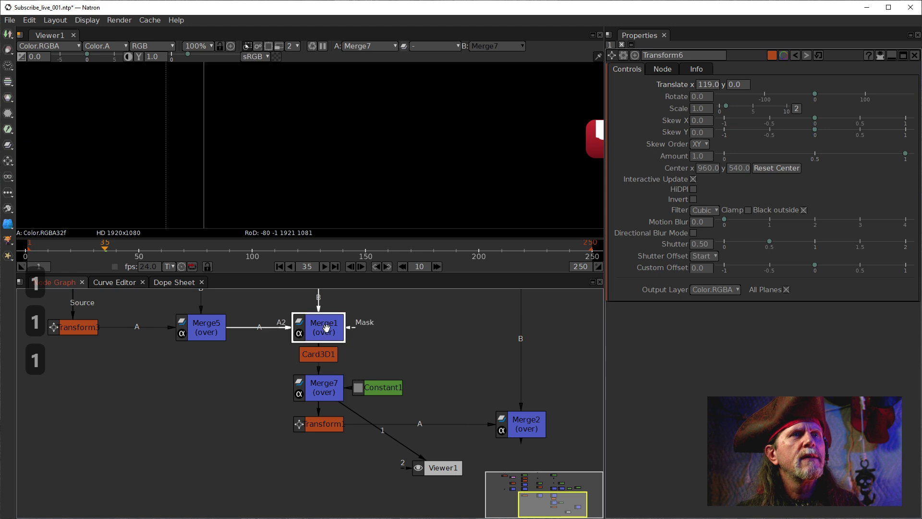
pyautogui.moveTo(550, 315); pyautogui.dragTo(457, 358)
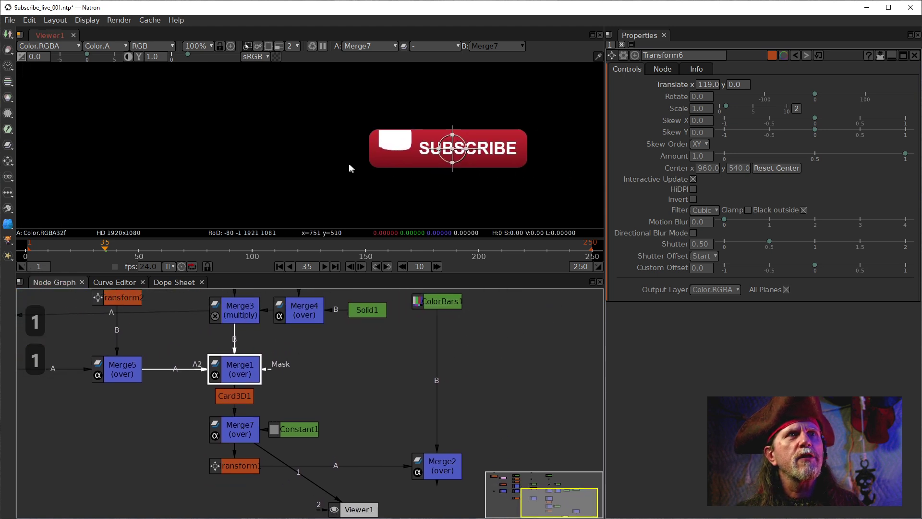
pyautogui.moveTo(343, 353); pyautogui.dragTo(458, 358)
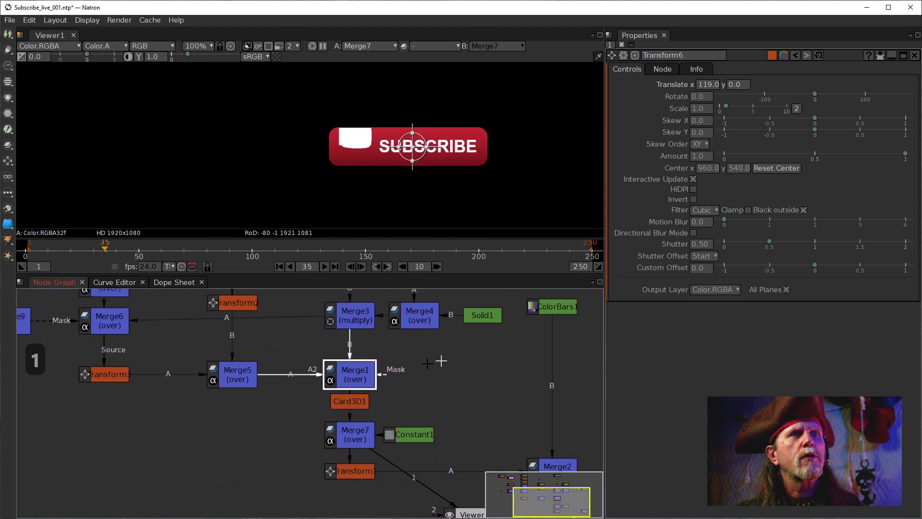
# Compare the outputs of Card3D1, Merge7 and Merge1 in the viewer.
pyautogui.click(358, 403)
pyautogui.press('1')
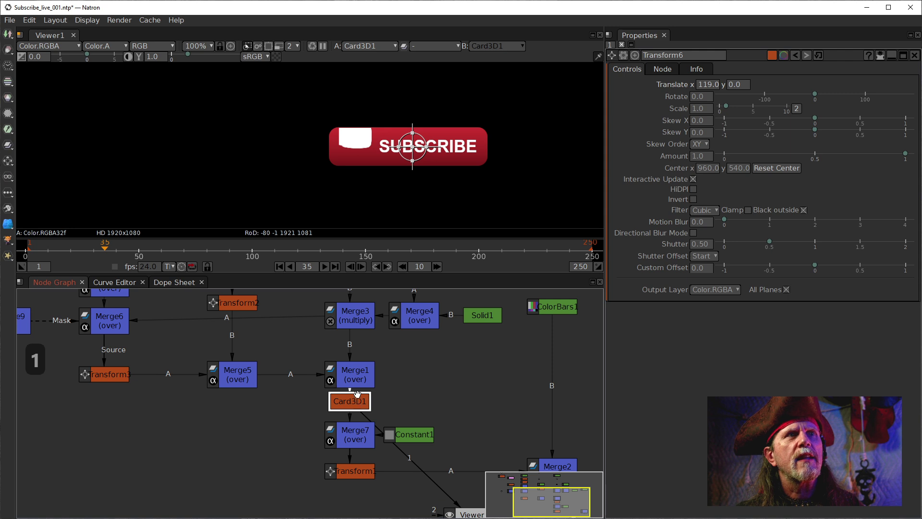
pyautogui.click(359, 436)
pyautogui.press('1')
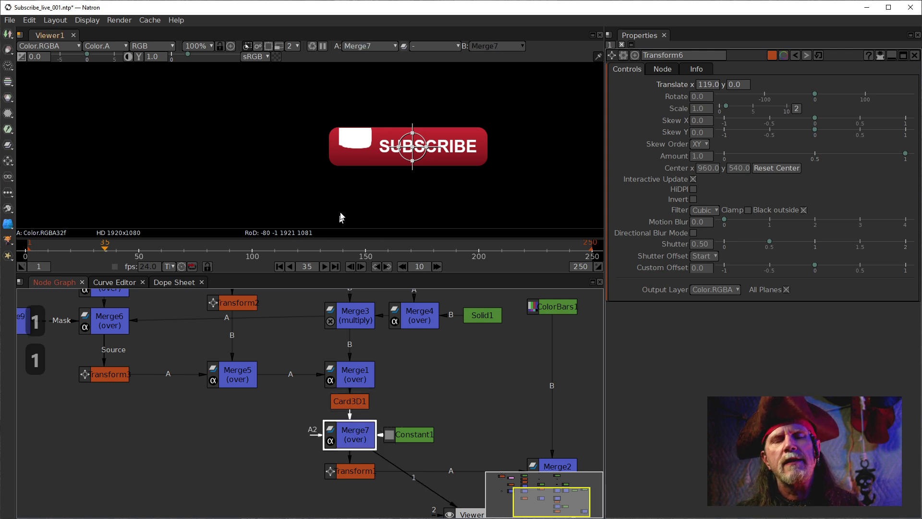
pyautogui.click(354, 384)
pyautogui.press('1')
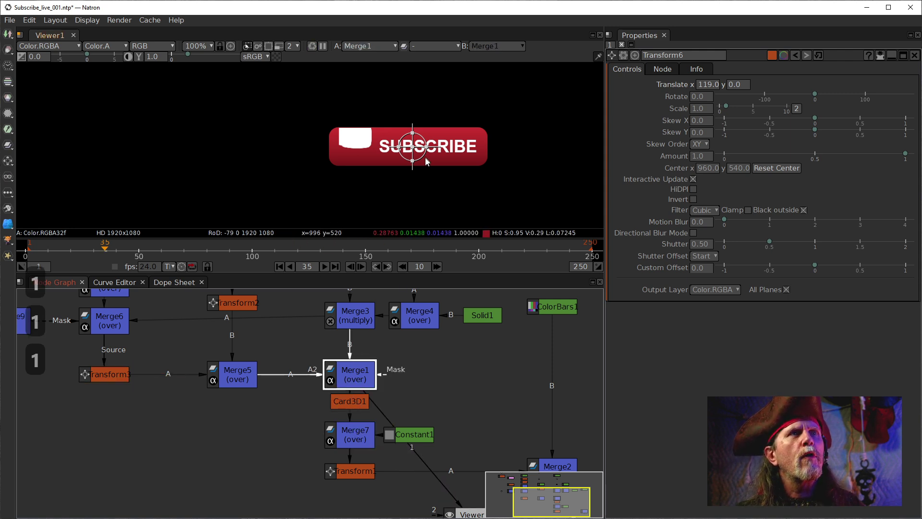
# Disable Transform6 and re-enable it to compare its effect on the subscribe button in Merge1's output.
pyautogui.click(233, 382)
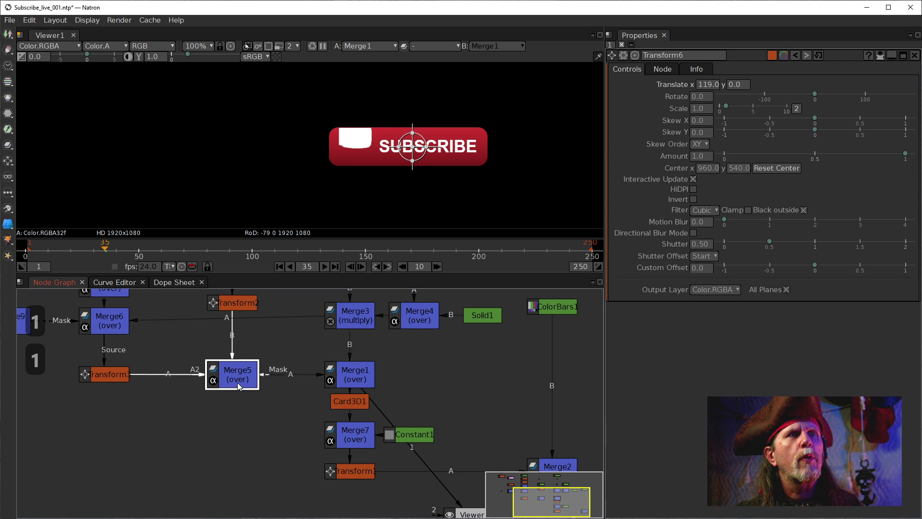
pyautogui.moveTo(161, 356); pyautogui.dragTo(335, 477)
pyautogui.click(121, 332)
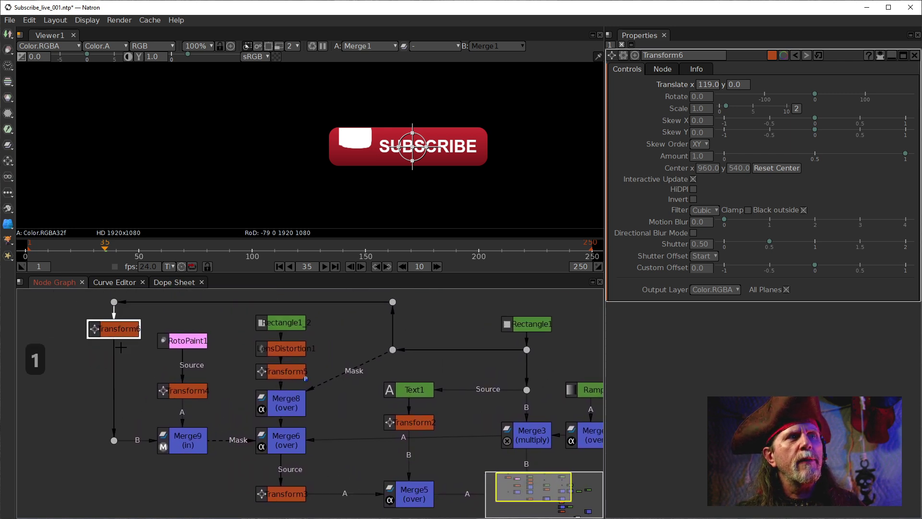
pyautogui.press('d')
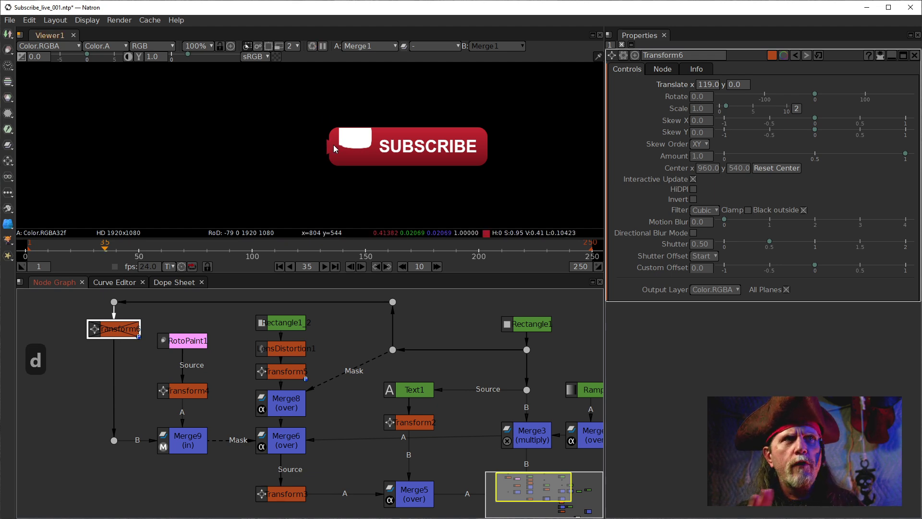
pyautogui.press('d')
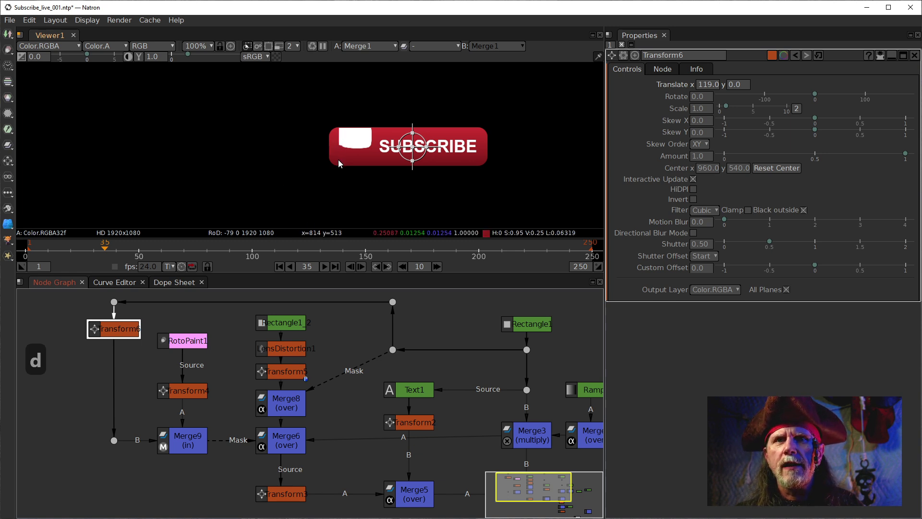
# Display the masked triangle from Merge9, followed by Transform1's output.
pyautogui.click(198, 440)
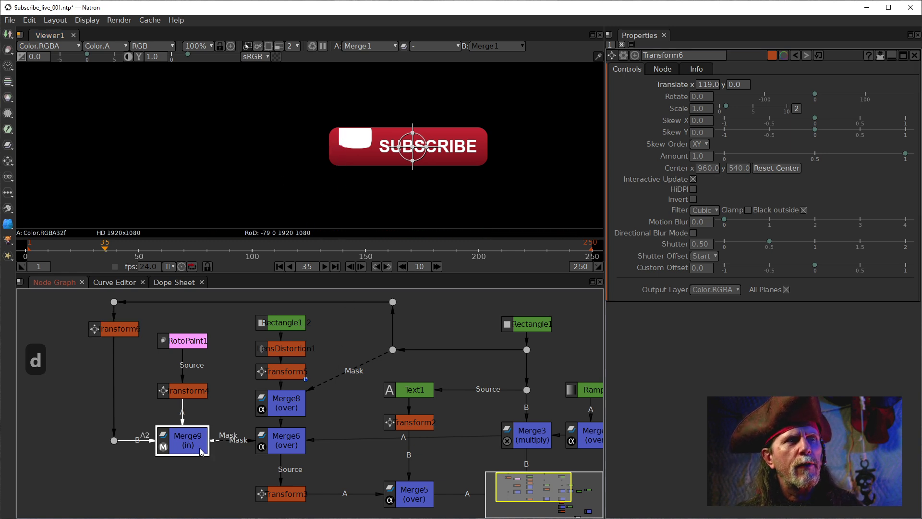
pyautogui.press('1')
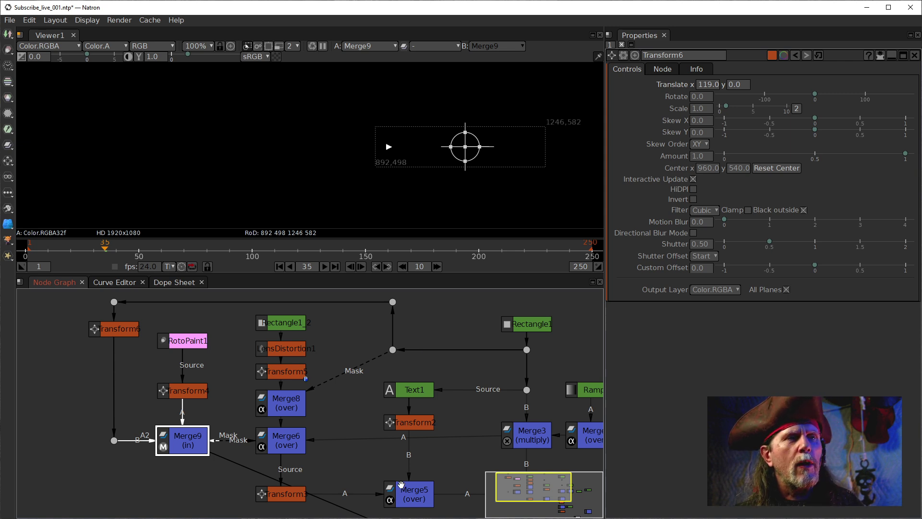
pyautogui.moveTo(402, 484); pyautogui.dragTo(281, 370)
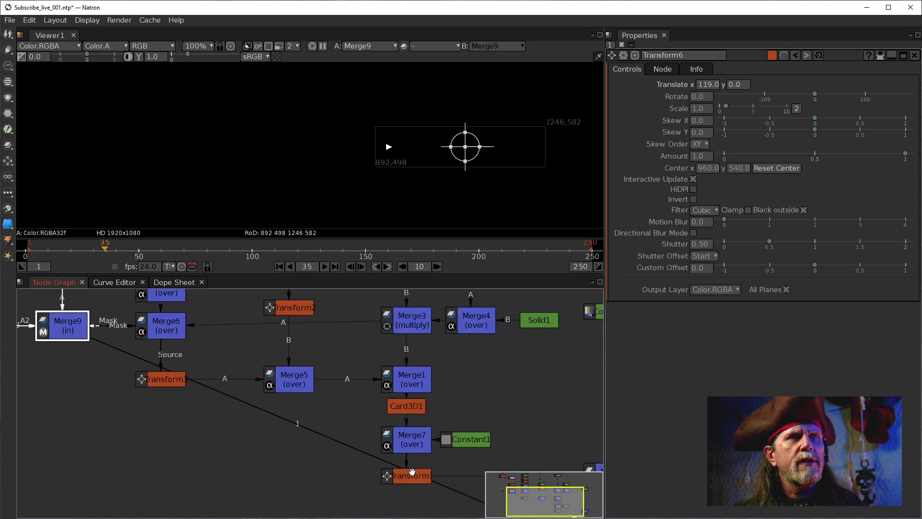
pyautogui.click(412, 473)
pyautogui.press('1')
pyautogui.moveTo(541, 420); pyautogui.dragTo(451, 361)
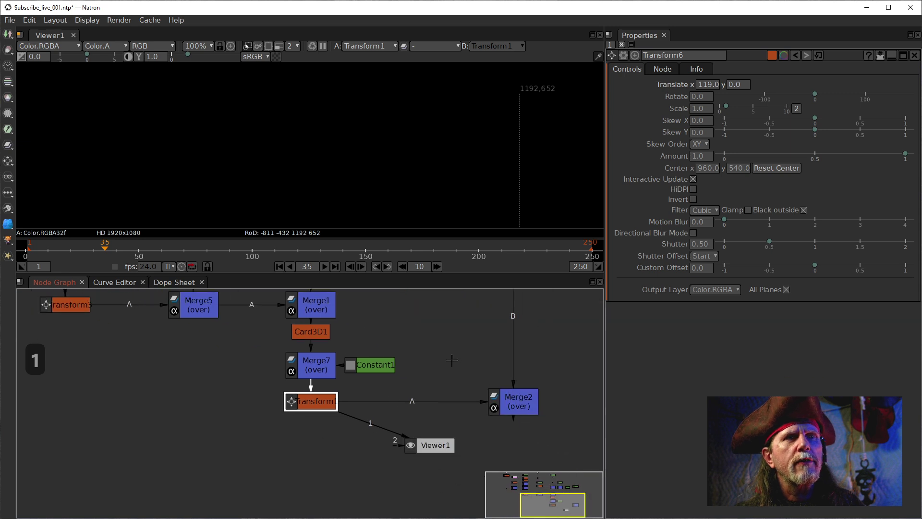
# Display the final Merge2 composite and inspect the subscribe button close up at frame 69.
pyautogui.click(517, 413)
pyautogui.press('1')
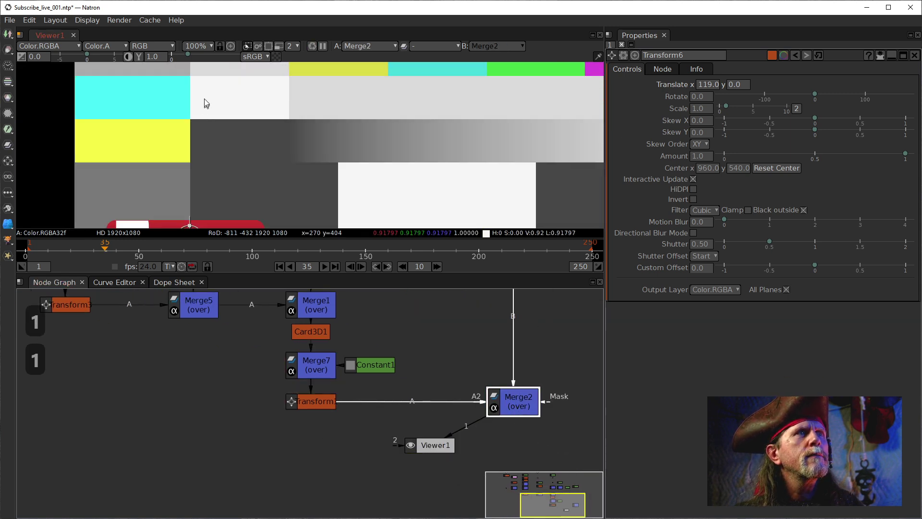
pyautogui.click(209, 252)
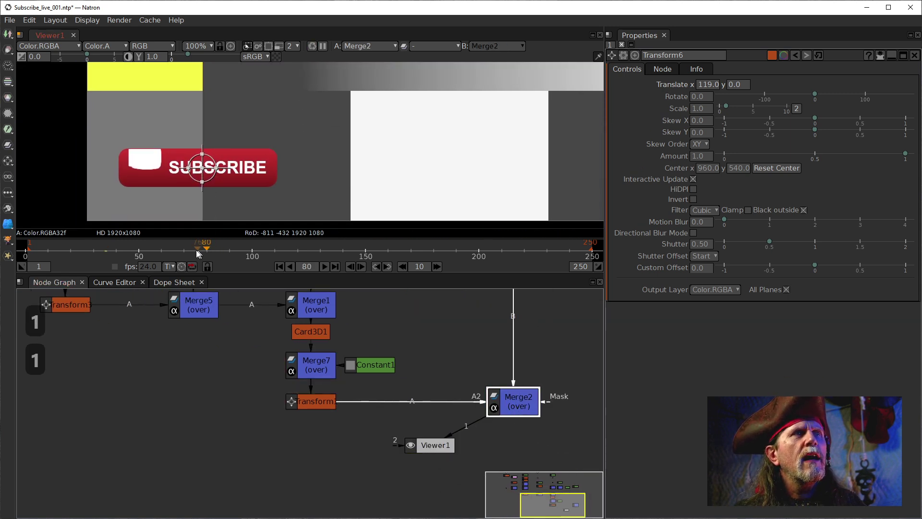
pyautogui.moveTo(210, 254); pyautogui.dragTo(181, 253)
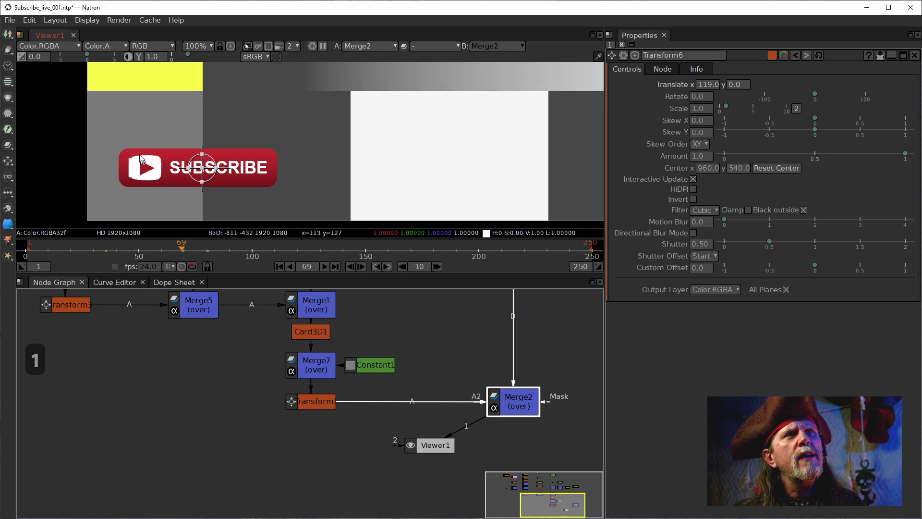
pyautogui.moveTo(137, 194); pyautogui.dragTo(205, 215)
pyautogui.scroll(10, 237, 194)
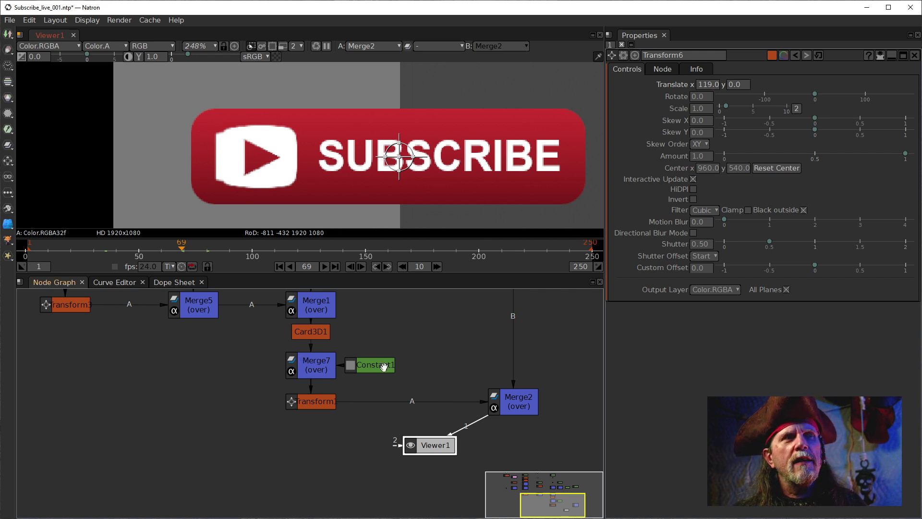
# Locate Rectangle1_2 in the node graph, open its properties and display its output.
pyautogui.moveTo(384, 367); pyautogui.dragTo(407, 445)
pyautogui.moveTo(363, 394)
pyautogui.mouseDown()
pyautogui.moveTo(367, 426)
pyautogui.moveTo(359, 393)
pyautogui.mouseUp()
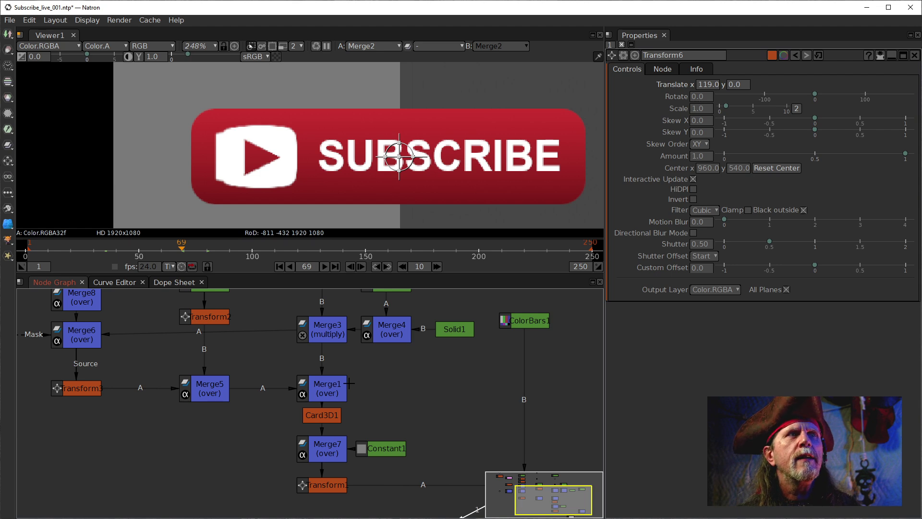
pyautogui.moveTo(280, 329); pyautogui.dragTo(290, 409)
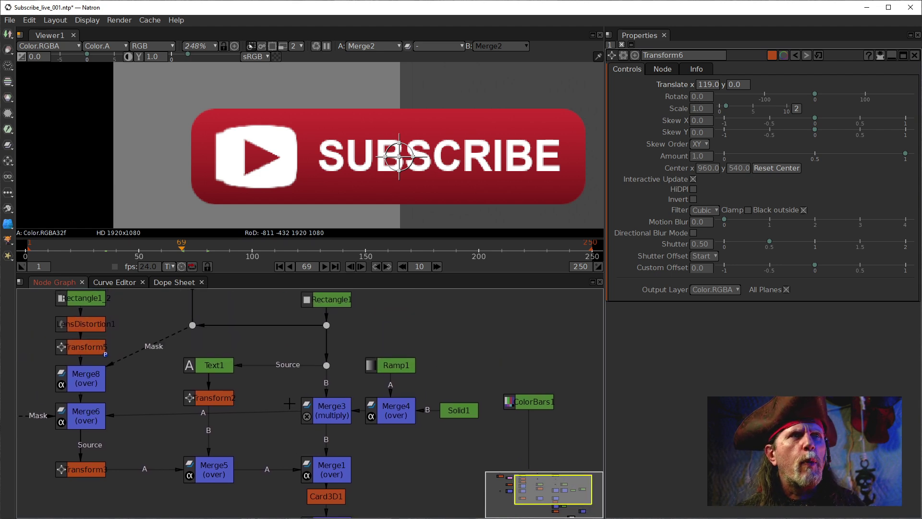
pyautogui.moveTo(354, 366); pyautogui.dragTo(321, 384)
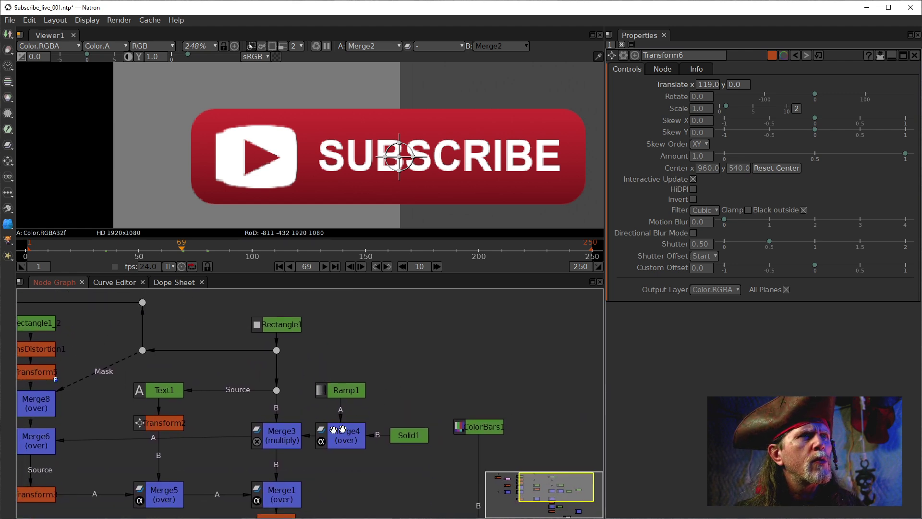
pyautogui.moveTo(573, 388); pyautogui.dragTo(585, 423)
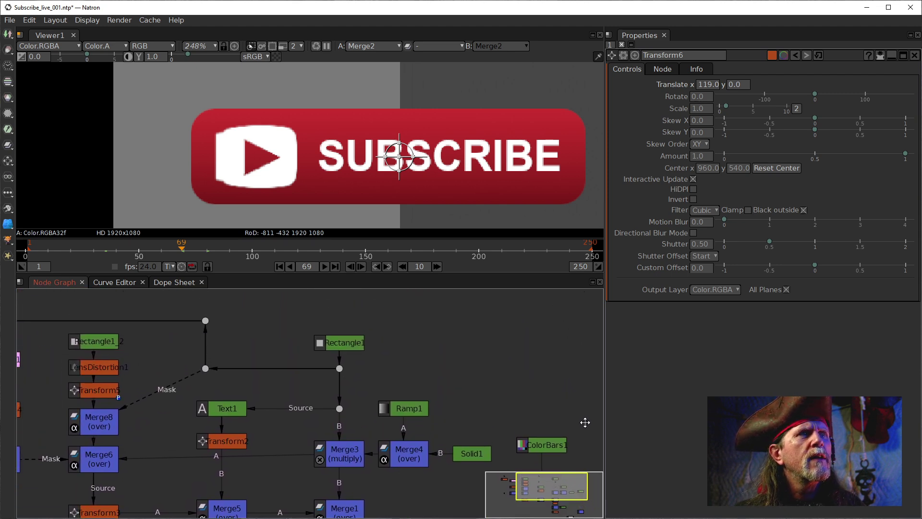
pyautogui.moveTo(190, 356); pyautogui.dragTo(409, 316)
pyautogui.moveTo(345, 318); pyautogui.dragTo(357, 358)
pyautogui.click(329, 344)
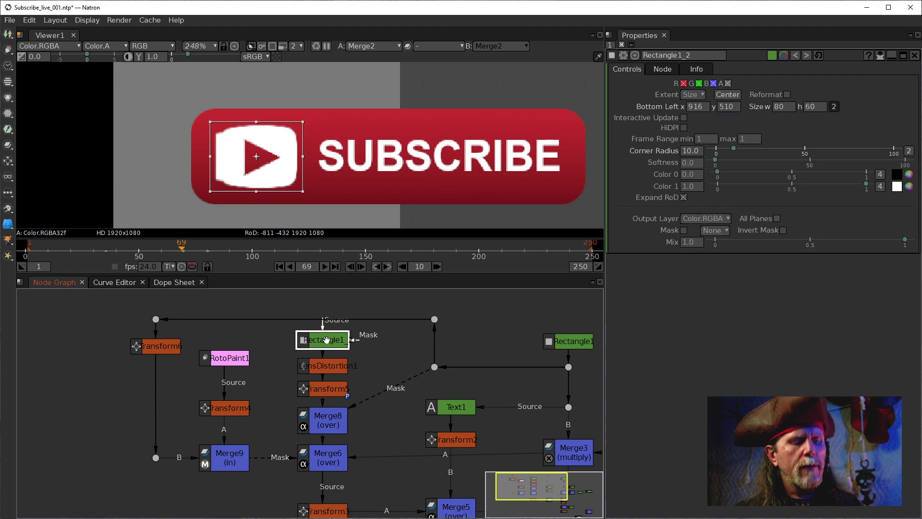
pyautogui.press('1')
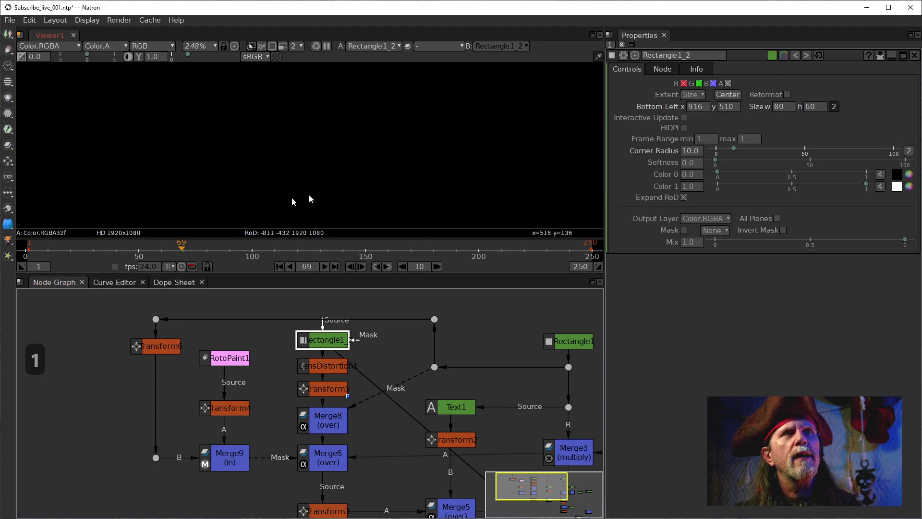
# Inspect the white rounded rectangle with the viewer overlays hidden and compare it with LensDistortion1's output.
pyautogui.click(350, 175)
pyautogui.press('f')
pyautogui.scroll(10, 397, 197)
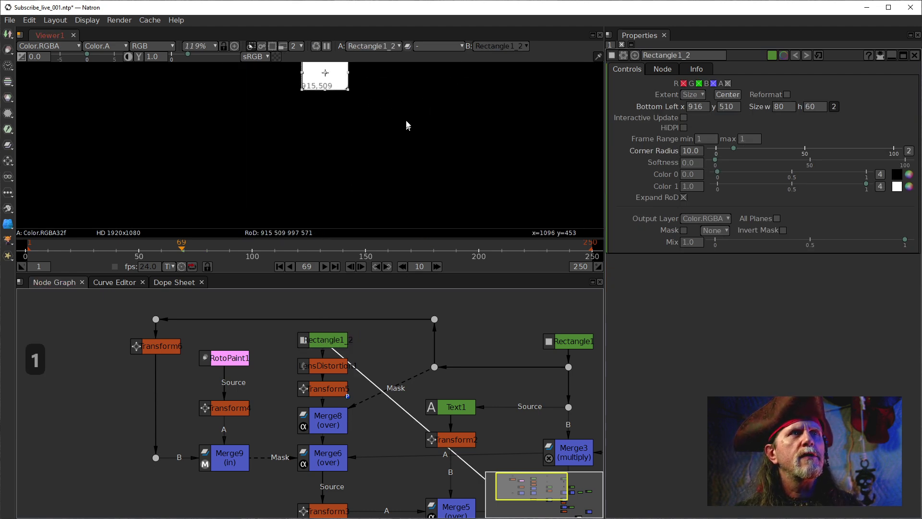
pyautogui.moveTo(398, 190); pyautogui.dragTo(402, 200)
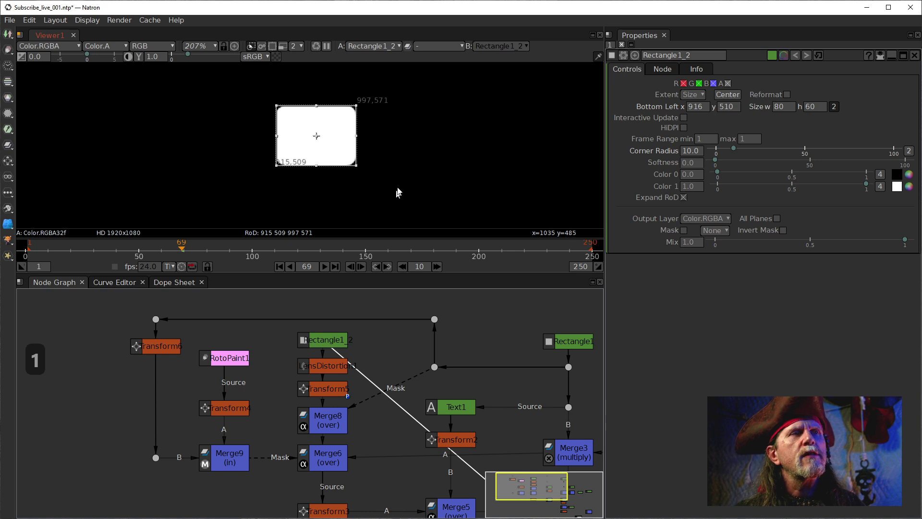
pyautogui.rightClick(434, 151)
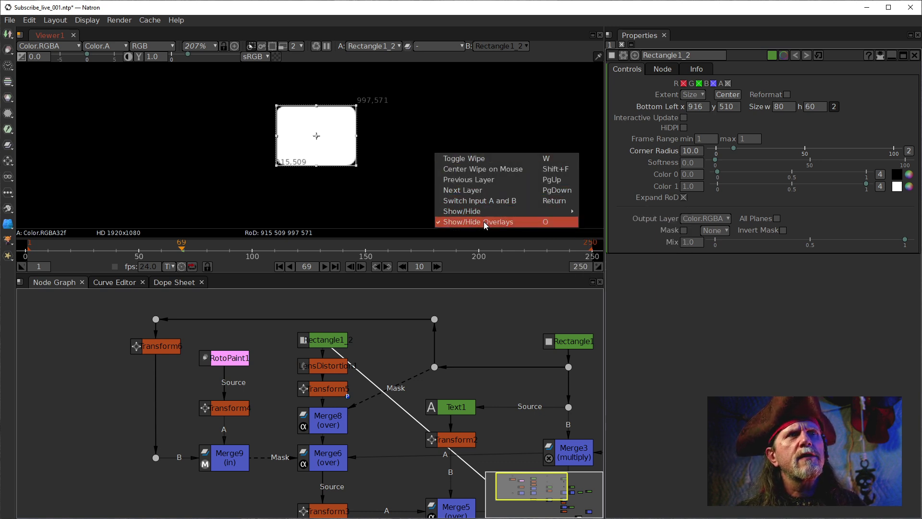
pyautogui.click(483, 222)
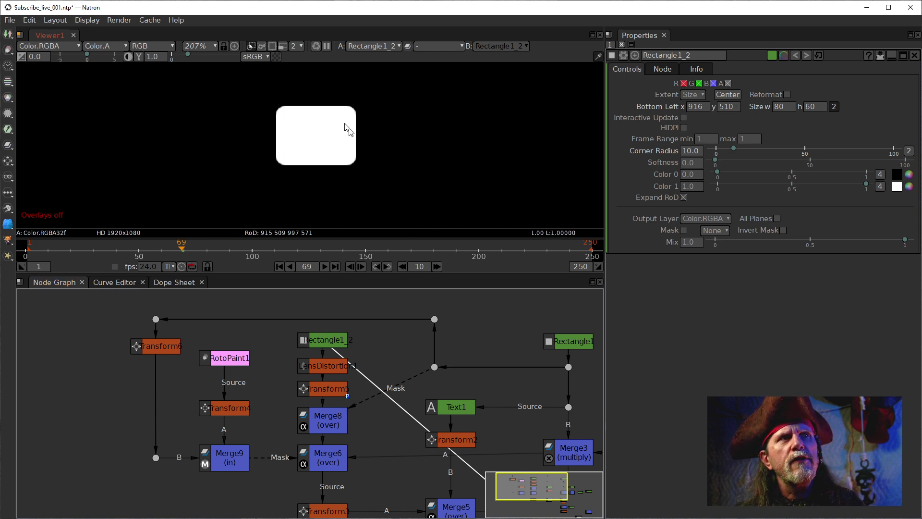
pyautogui.click(325, 368)
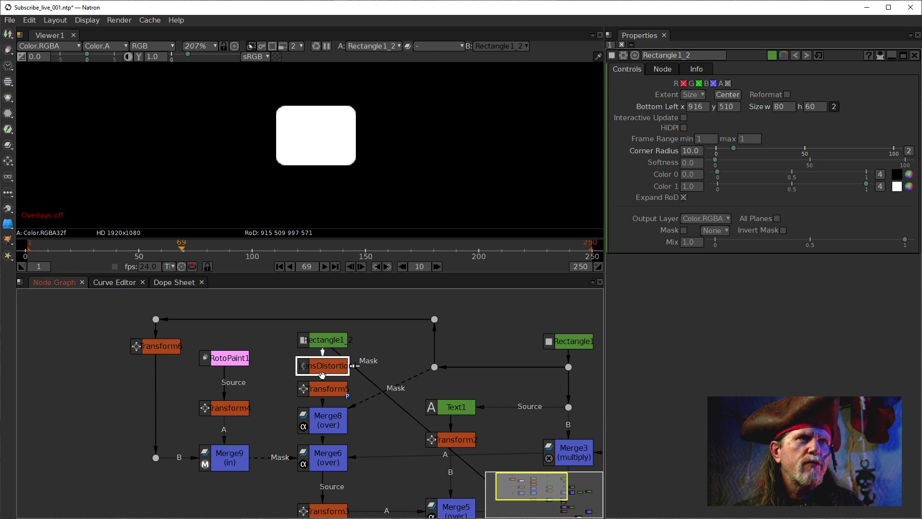
pyautogui.press('1')
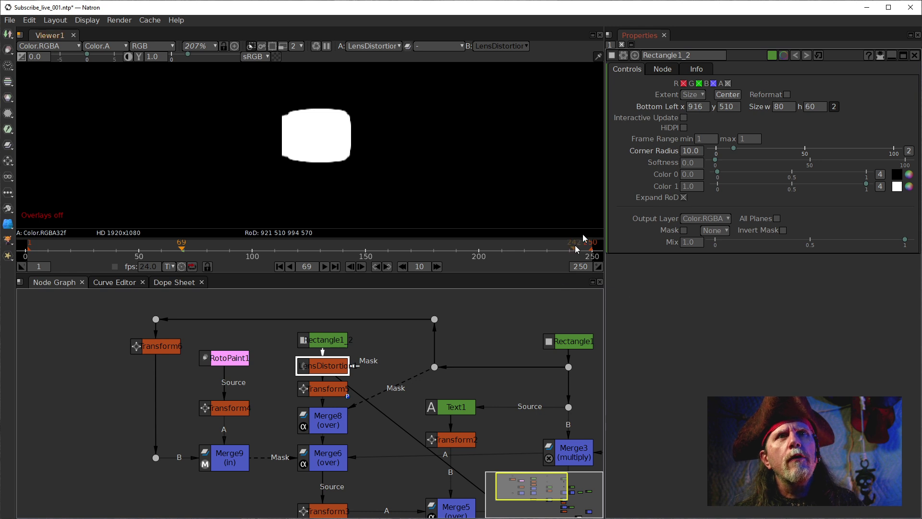
# Show the viewer overlays again and examine Rectangle1_2's output and bounding box close up.
pyautogui.click(327, 340)
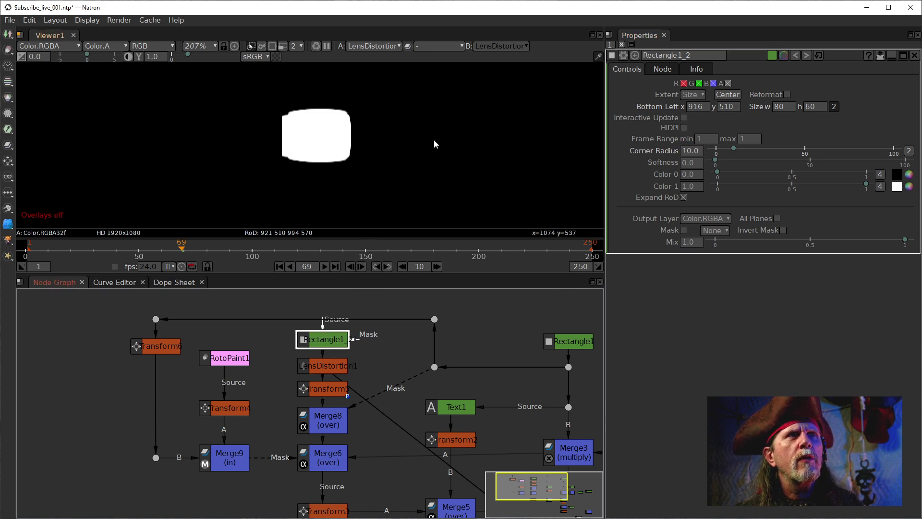
pyautogui.rightClick(432, 154)
pyautogui.click(456, 222)
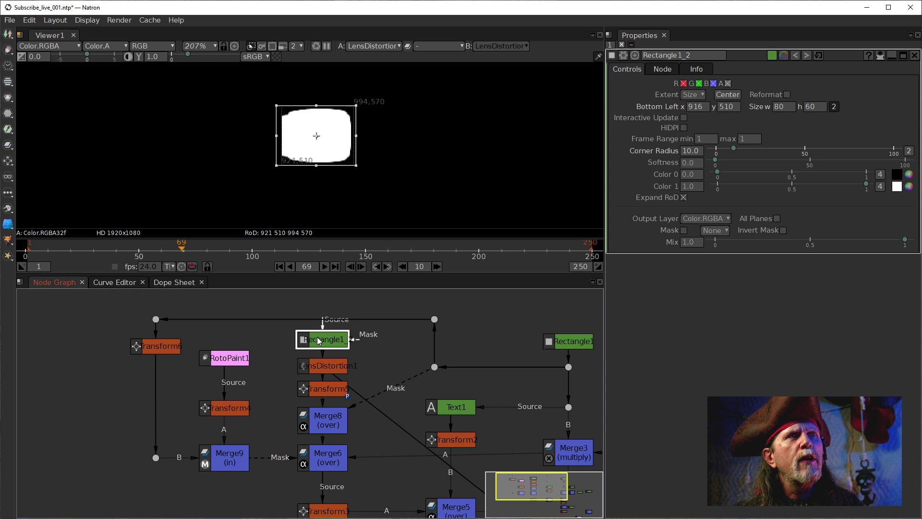
pyautogui.press('1')
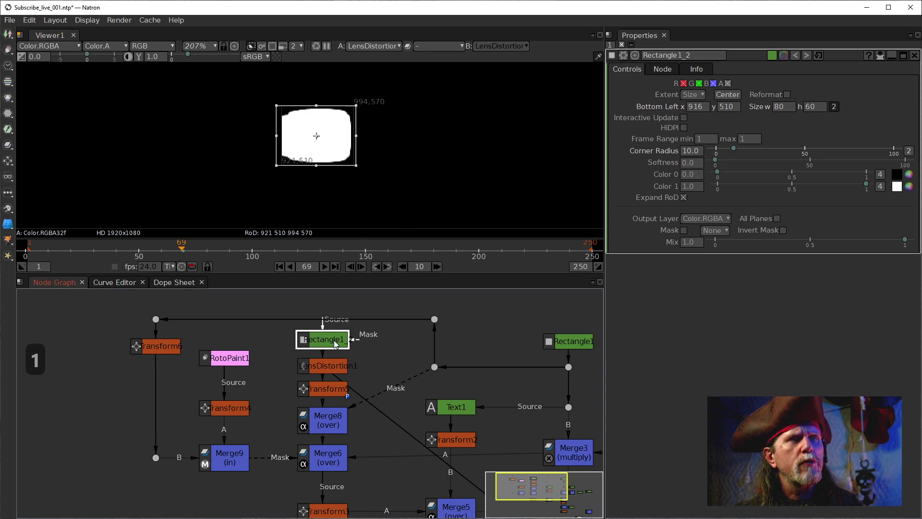
pyautogui.press('1')
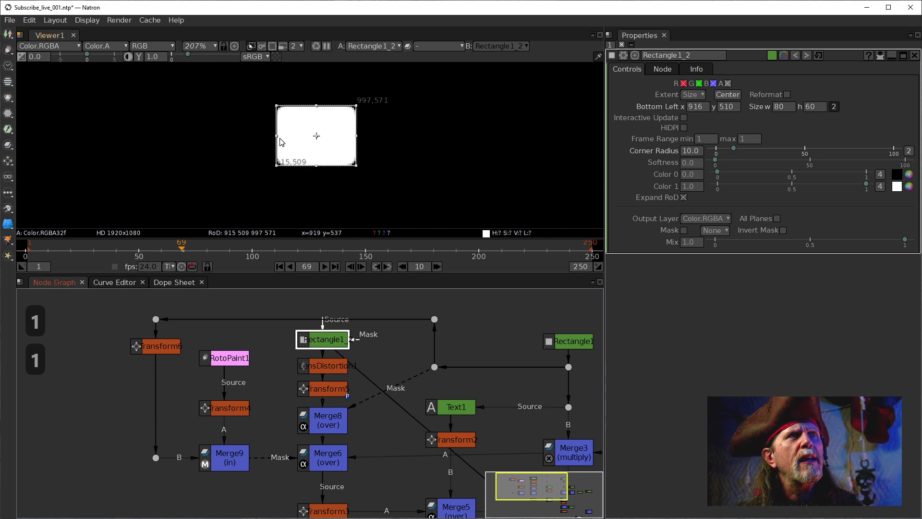
pyautogui.scroll(5, 281, 142)
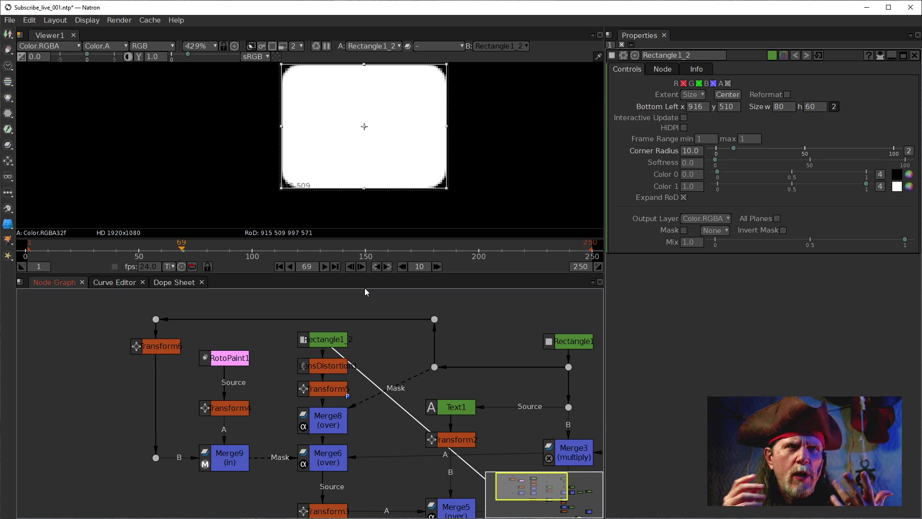
# Display LensDistortion1's output and enable its Black outside option.
pyautogui.click(335, 368)
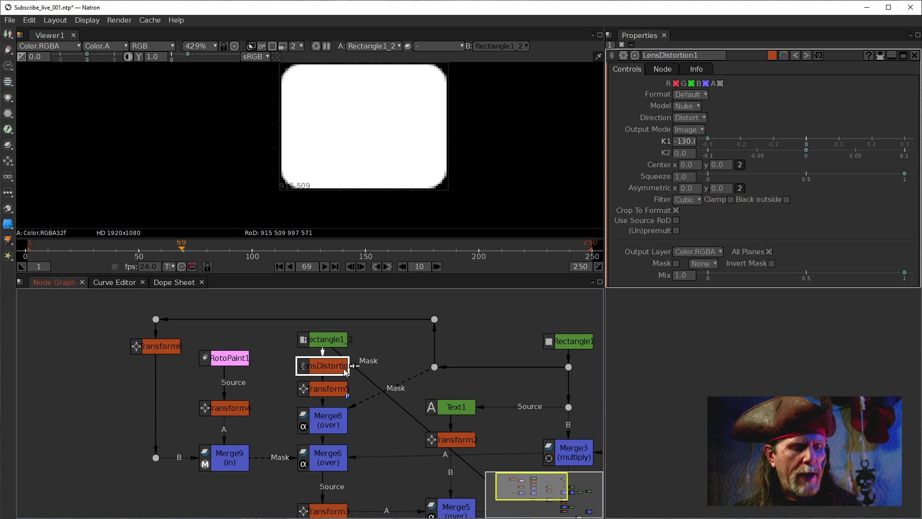
pyautogui.press('1')
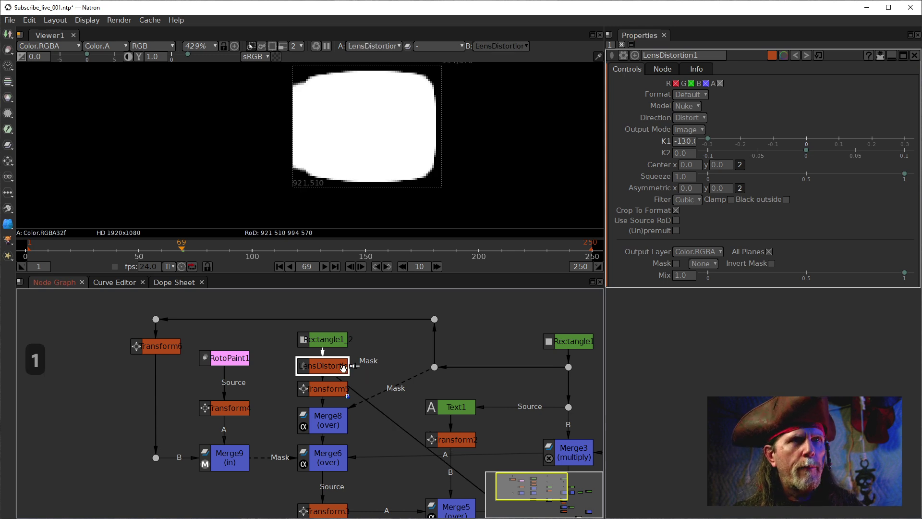
pyautogui.click(786, 200)
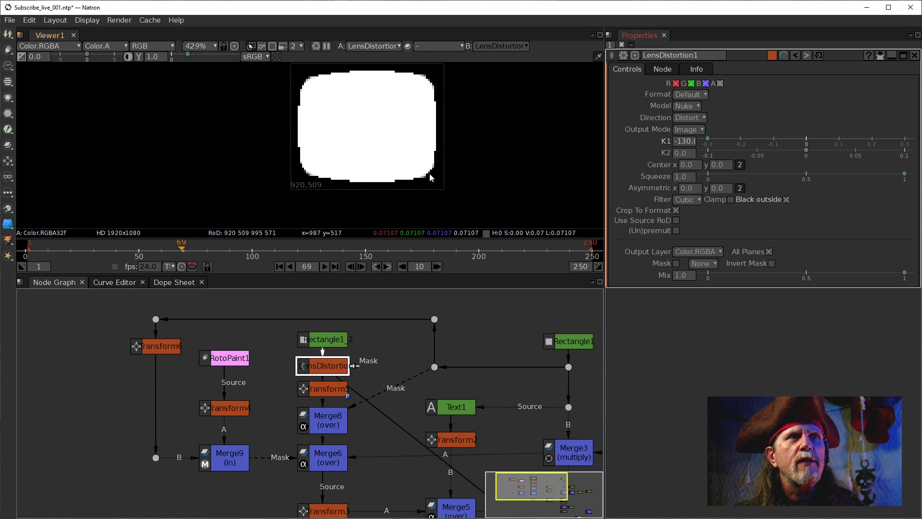
# Try the Impulse filter on LensDistortion1.
pyautogui.click(322, 385)
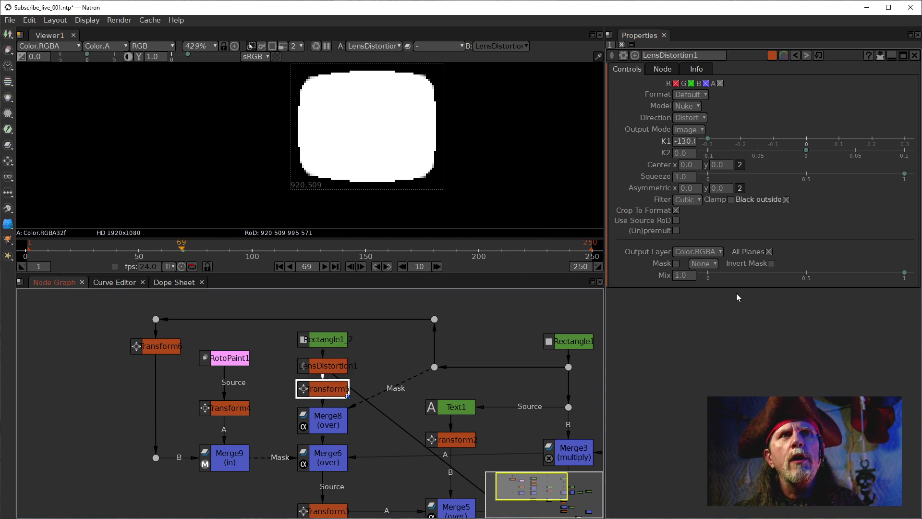
pyautogui.click(691, 201)
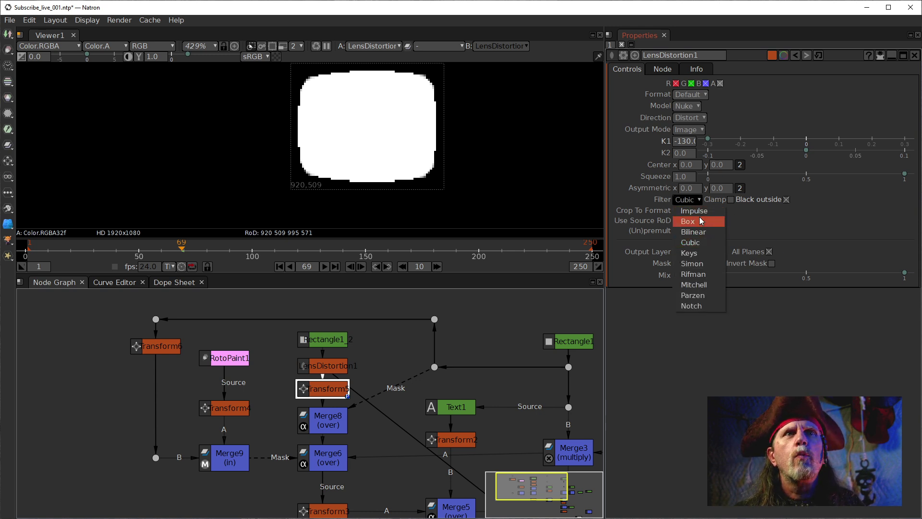
pyautogui.click(699, 213)
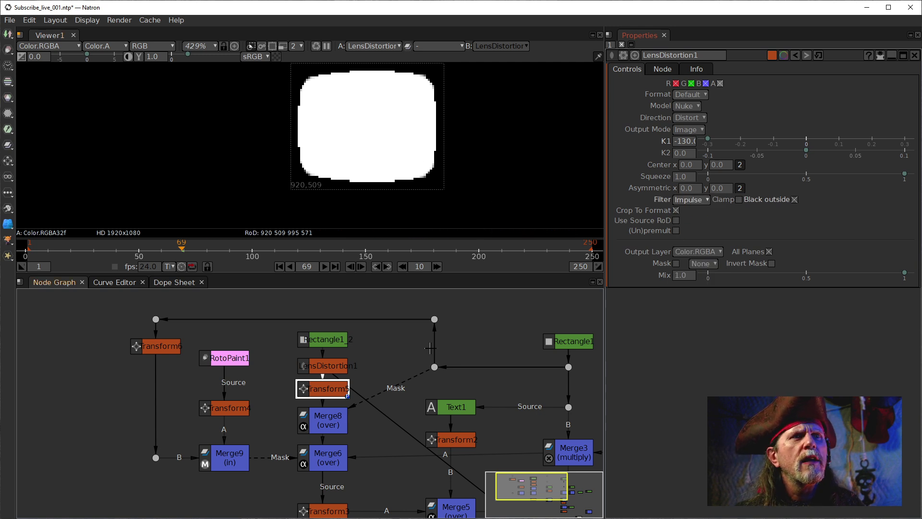
# Follow the node graph down to the final Merge2 node and display its output in the viewer.
pyautogui.scroll(-3, 402, 463)
pyautogui.click(338, 436)
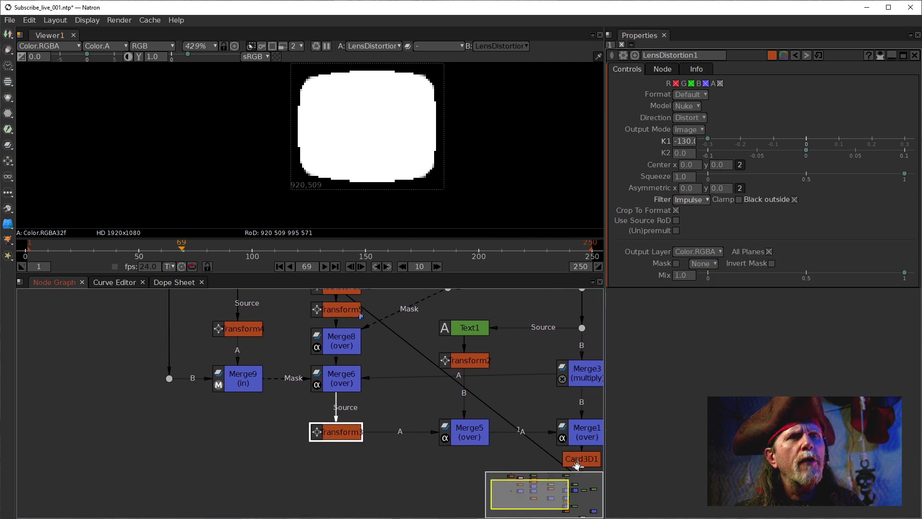
pyautogui.moveTo(578, 466); pyautogui.dragTo(463, 375)
pyautogui.click(473, 436)
pyautogui.press('1')
pyautogui.moveTo(566, 441); pyautogui.dragTo(333, 331)
pyautogui.click(433, 336)
pyautogui.press('1')
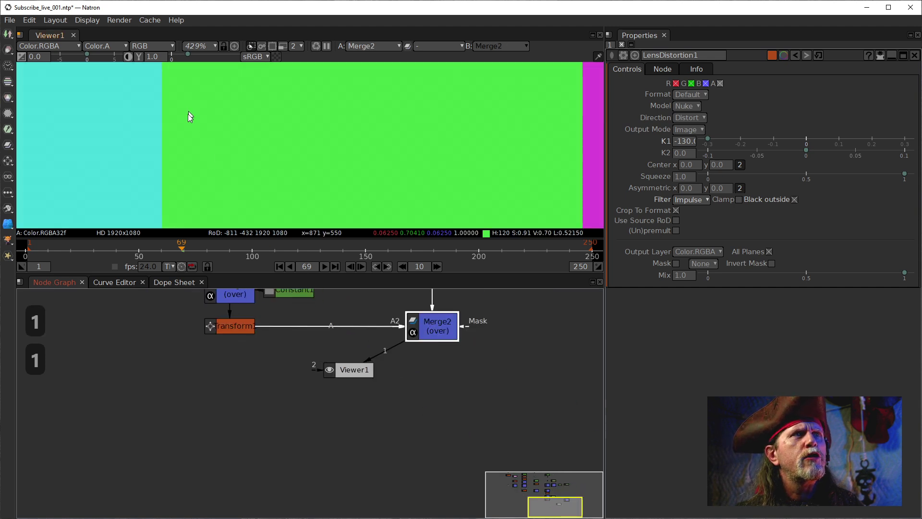
# Examine the edges of the white icon on the composited subscribe button close up.
pyautogui.scroll(-15, 299, 154)
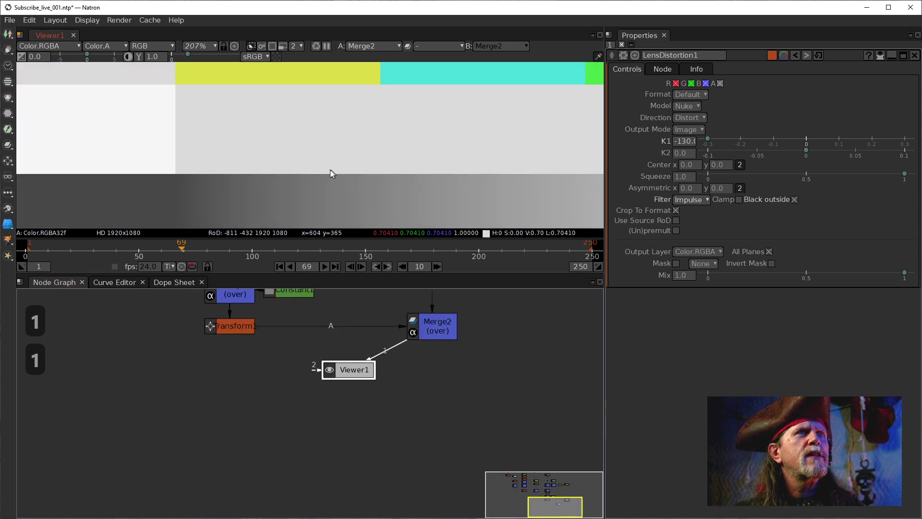
pyautogui.scroll(3, 265, 178)
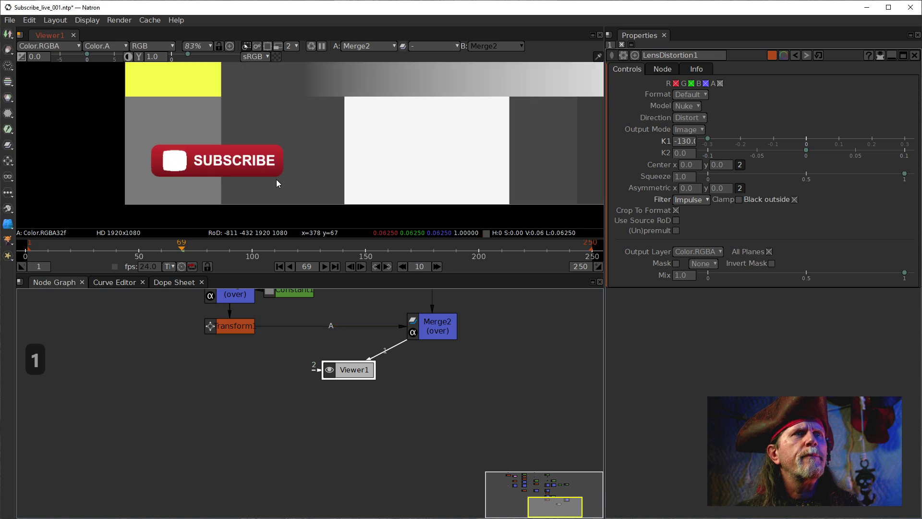
pyautogui.scroll(3, 175, 178)
pyautogui.scroll(5, 174, 178)
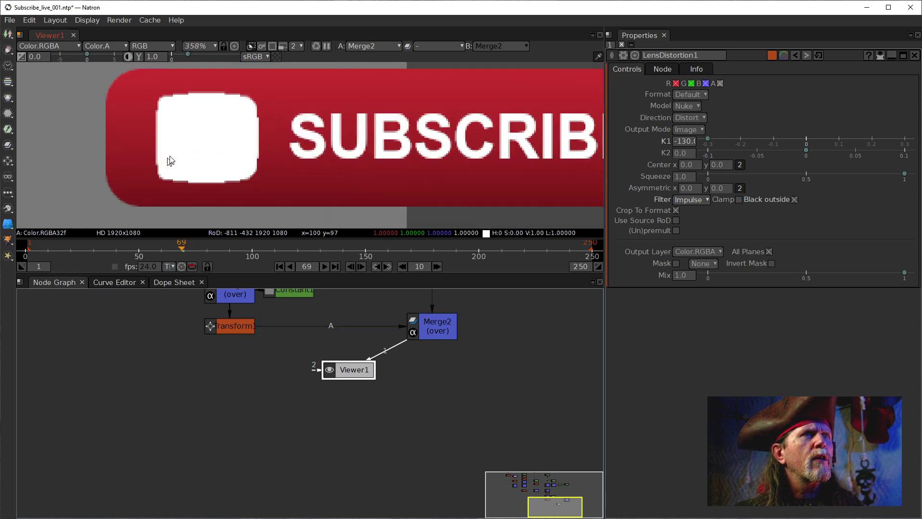
pyautogui.scroll(1, 200, 158)
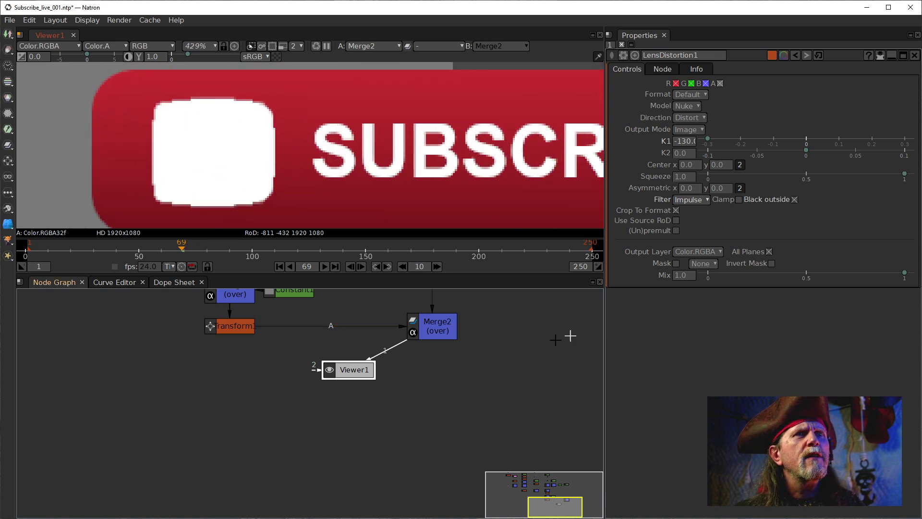
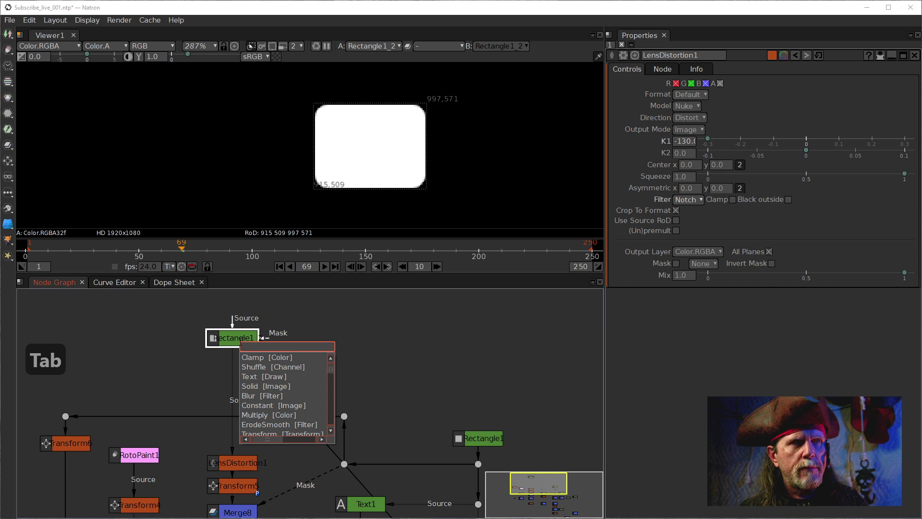
# Insert an AdjustRoD node directly after Rectangle1_2, ahead of LensDistortion1.
pyautogui.write('rod')
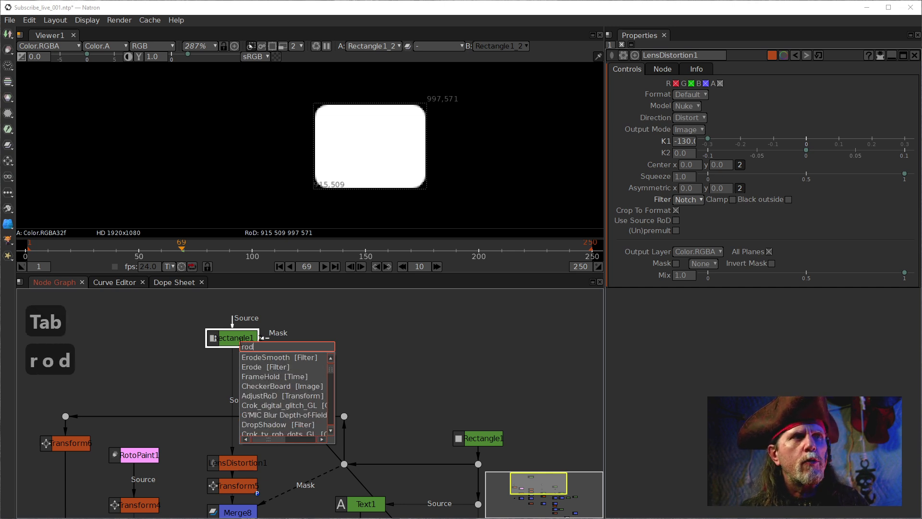
pyautogui.press('Down')
pyautogui.press('Down')
pyautogui.press('Down')
pyautogui.press('Down')
pyautogui.press('Down')
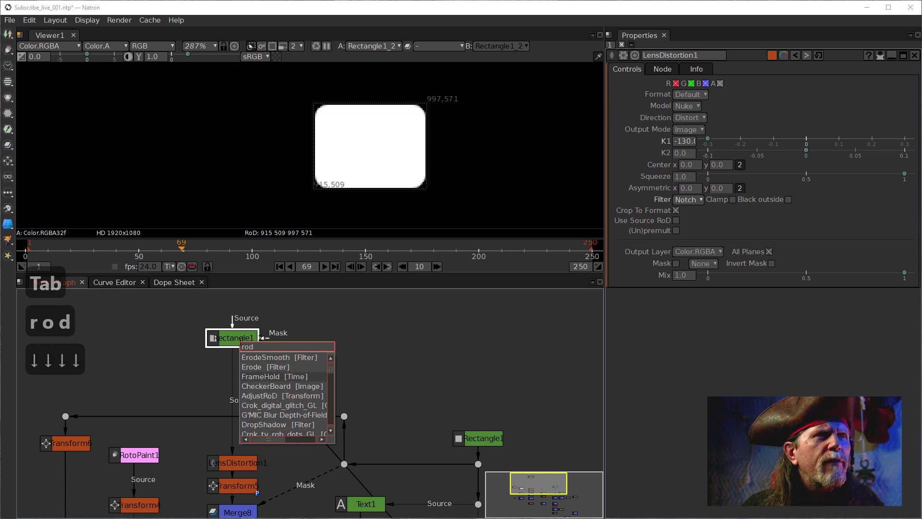
pyautogui.click(259, 397)
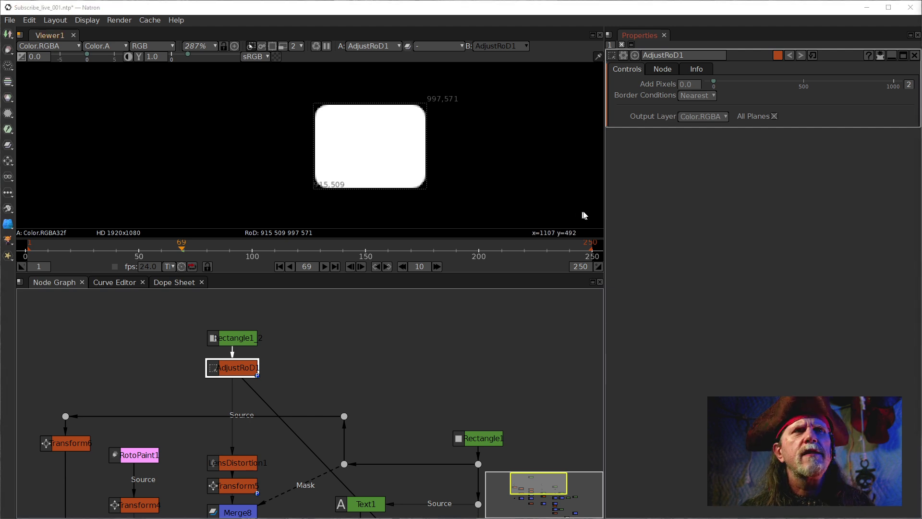
# Set AdjustRoD1 to add 10 pixels, with its border conditions set to Black.
pyautogui.click(693, 85)
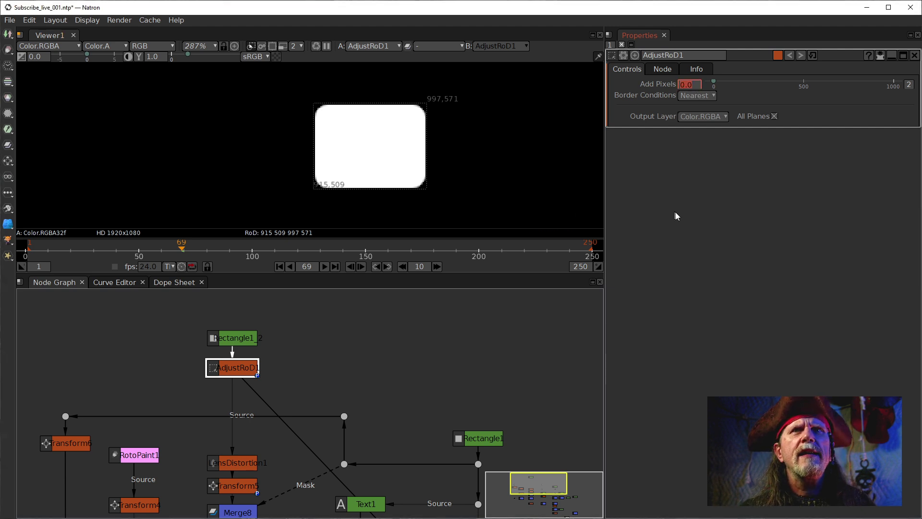
pyautogui.write('10')
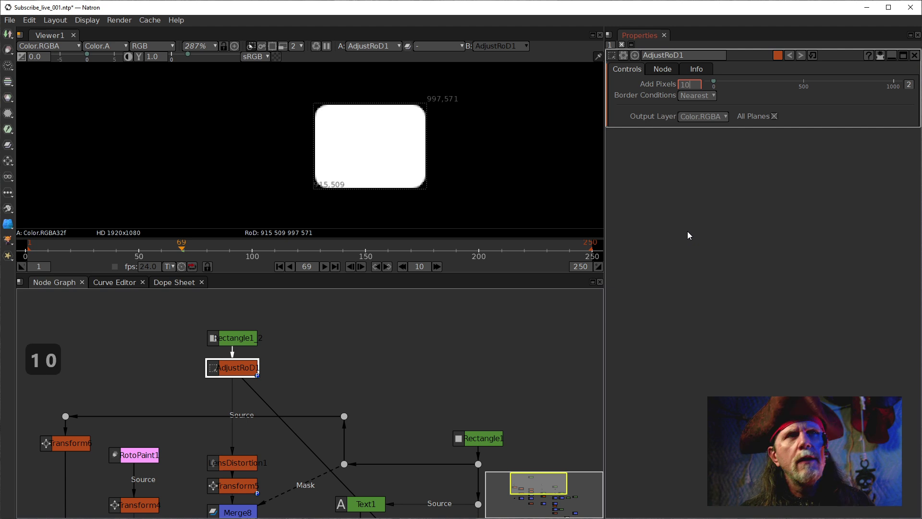
pyautogui.press('Return')
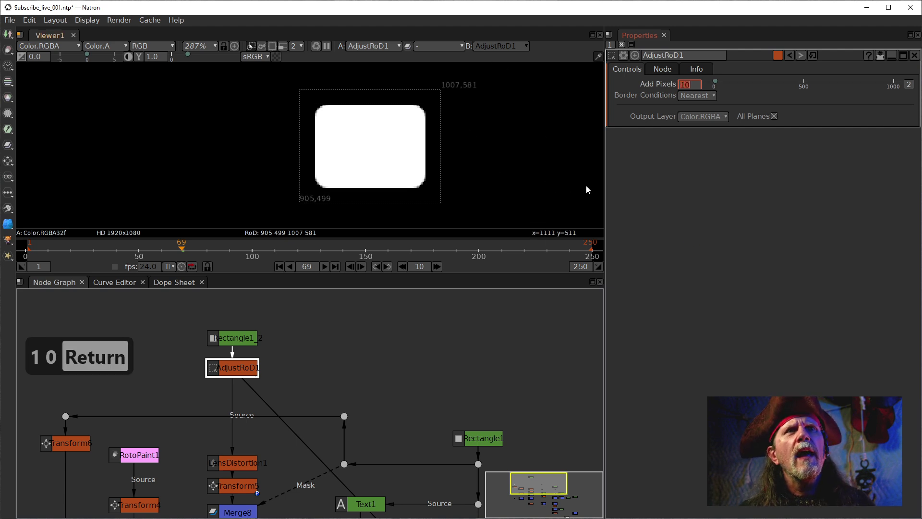
pyautogui.click(713, 98)
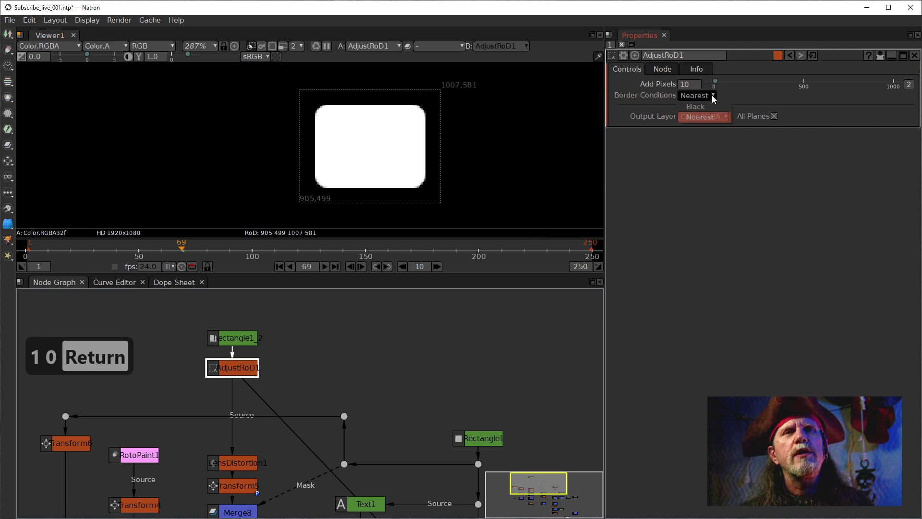
pyautogui.click(708, 109)
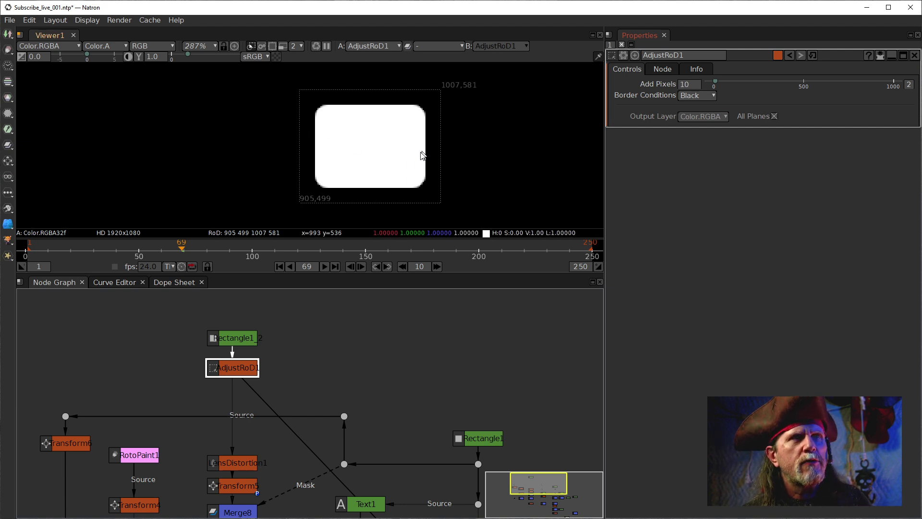
# Open Rectangle1_2's properties for review, and inspect Transform5's output including its alpha channel.
pyautogui.doubleClick(241, 340)
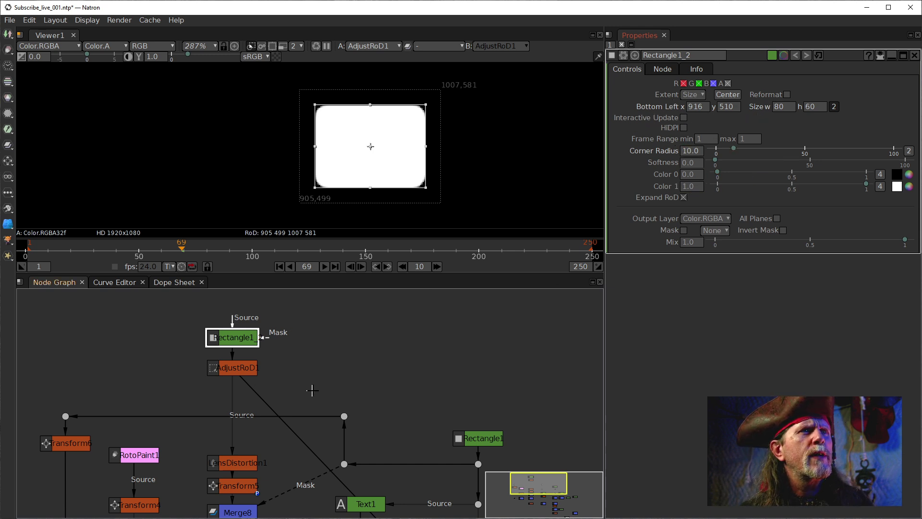
pyautogui.scroll(-5, 313, 389)
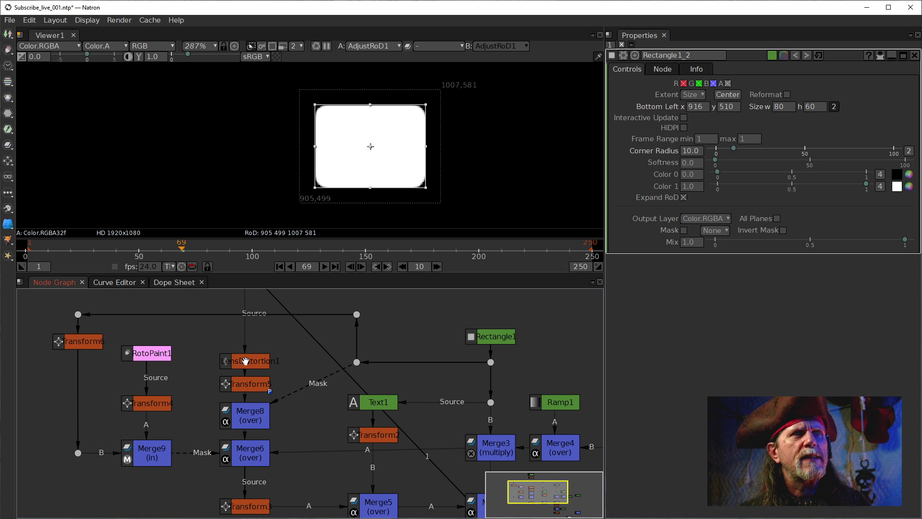
pyautogui.click(254, 387)
pyautogui.press('1')
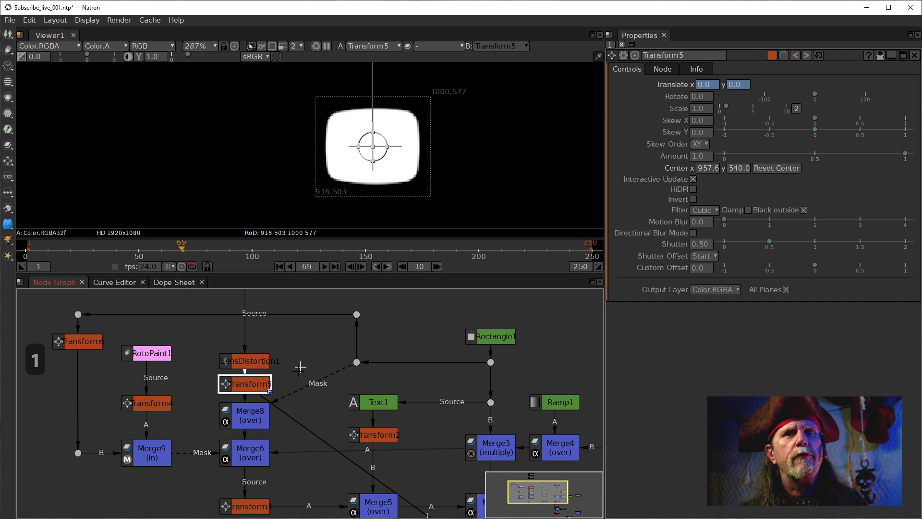
pyautogui.press('a')
pyautogui.press('a')
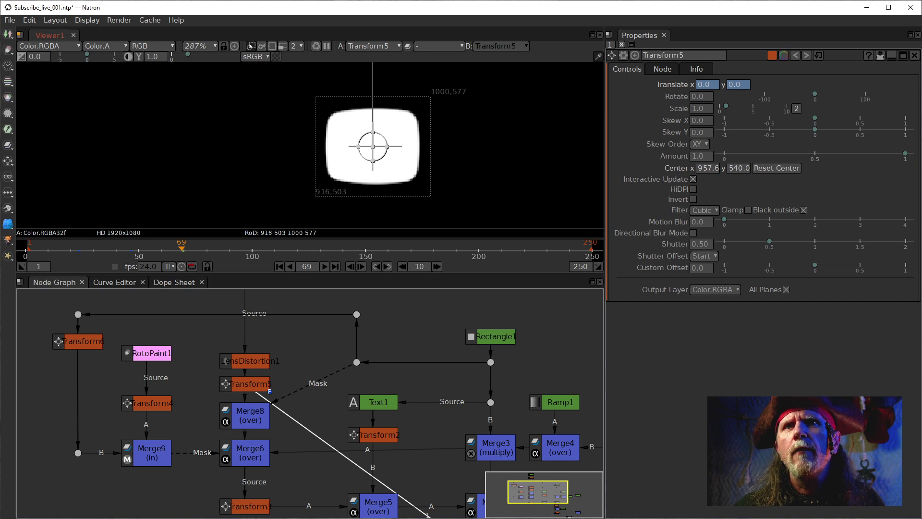
# Display Merge2's output in the viewer again.
pyautogui.moveTo(394, 417); pyautogui.dragTo(348, 349)
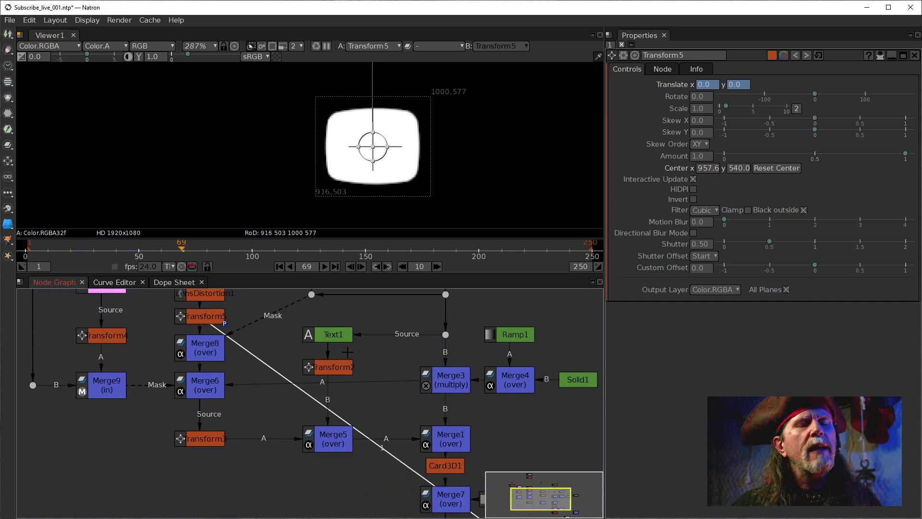
pyautogui.moveTo(489, 445); pyautogui.dragTo(439, 362)
pyautogui.moveTo(477, 463); pyautogui.dragTo(383, 445)
pyautogui.click(516, 438)
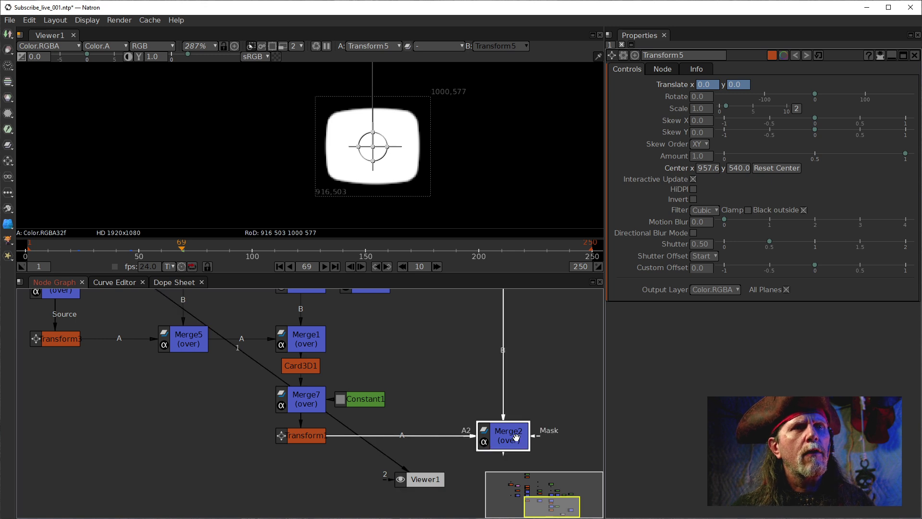
pyautogui.press('1')
# Frame the subscribe button in the viewer at 100% zoom.
pyautogui.scroll(-10, 453, 116)
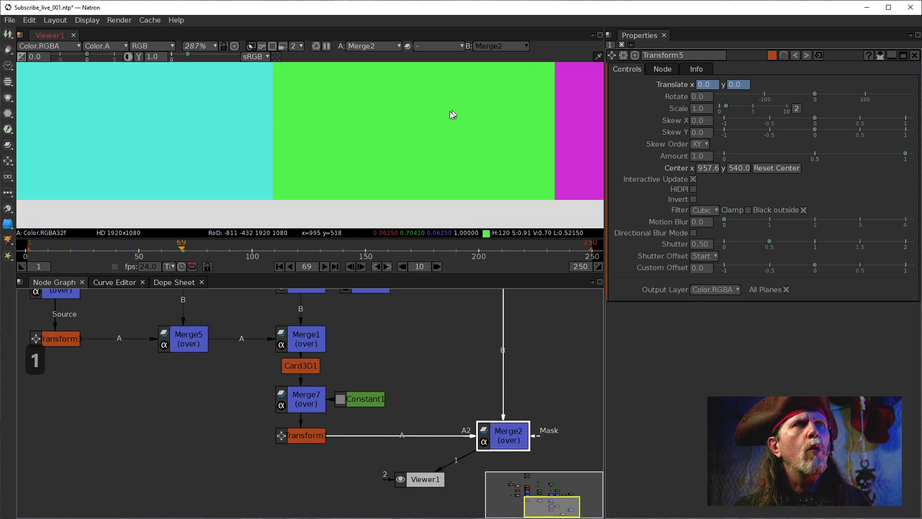
pyautogui.moveTo(118, 223); pyautogui.dragTo(376, 104)
pyautogui.scroll(2, 351, 185)
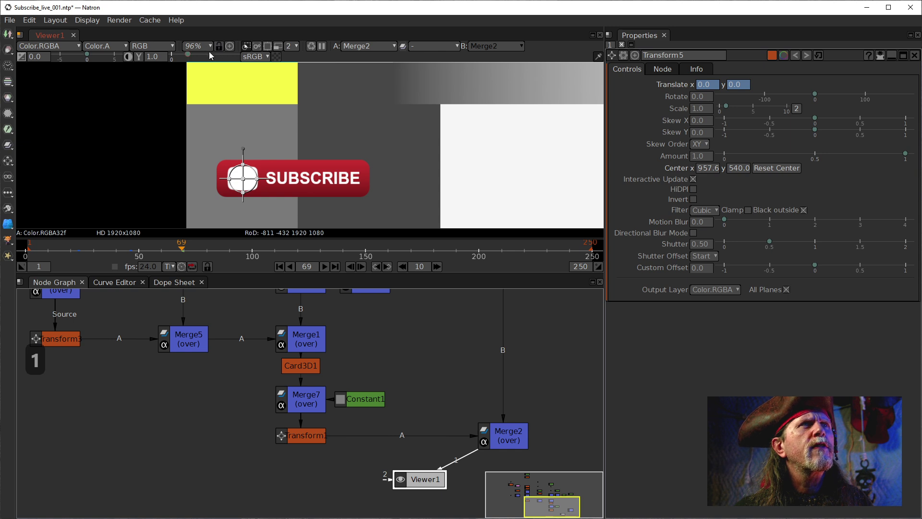
pyautogui.click(200, 46)
pyautogui.click(204, 137)
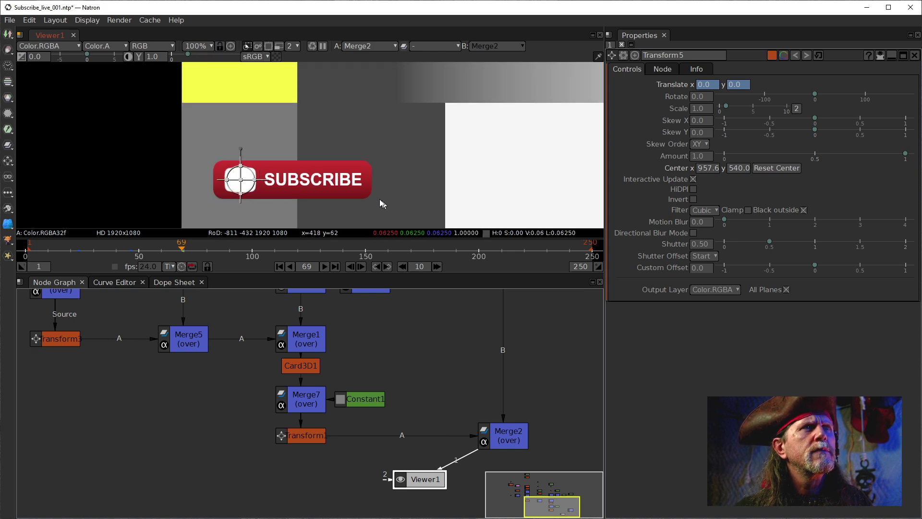
pyautogui.moveTo(379, 199); pyautogui.dragTo(374, 177)
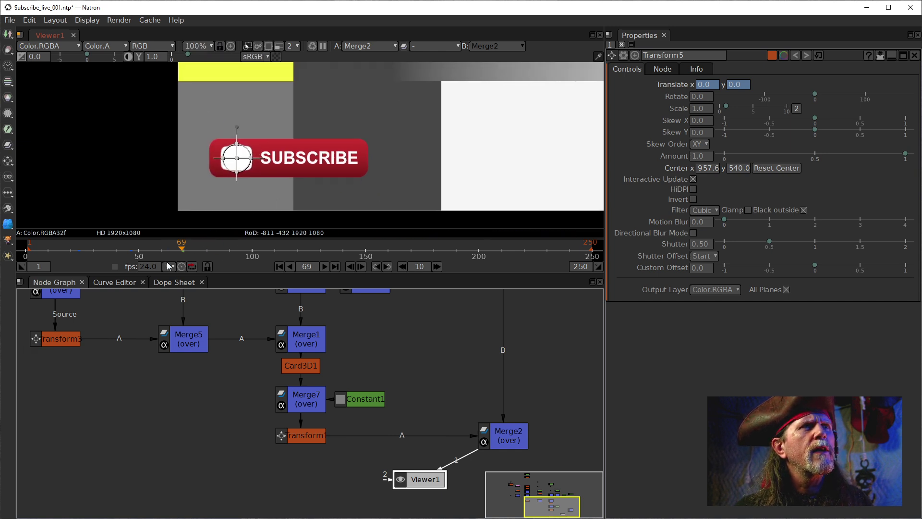
# Play the animation from frame 1 and stop playback at frame 65.
pyautogui.click(279, 266)
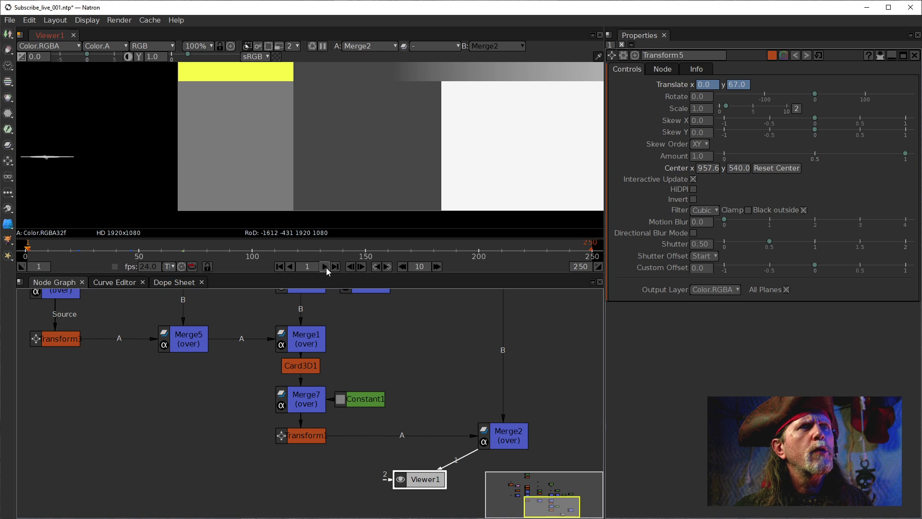
pyautogui.click(324, 266)
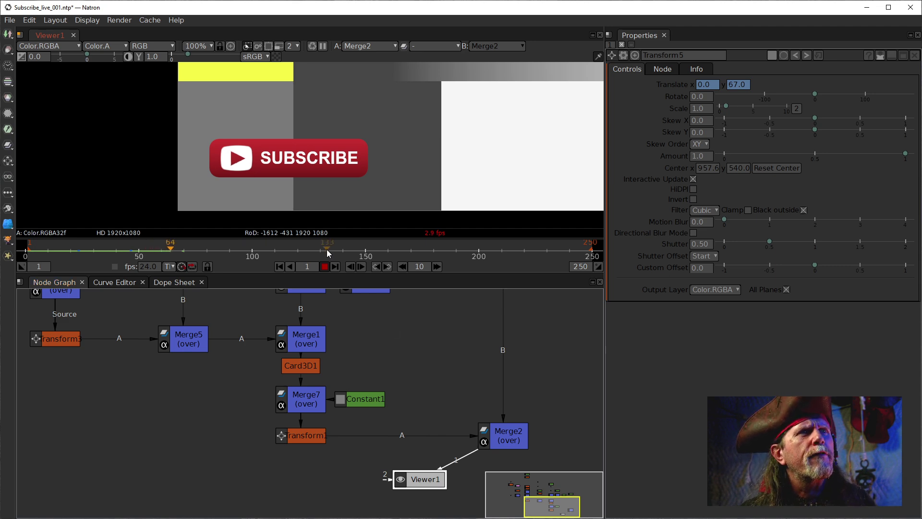
pyautogui.click(325, 267)
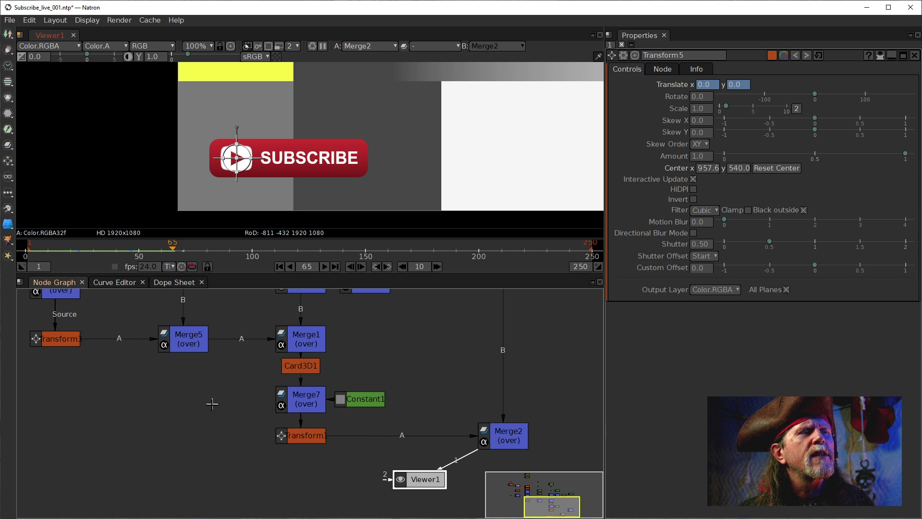
pyautogui.moveTo(223, 384); pyautogui.dragTo(254, 474)
pyautogui.moveTo(284, 376)
pyautogui.mouseDown()
pyautogui.moveTo(385, 447)
pyautogui.moveTo(394, 337)
pyautogui.moveTo(384, 432)
pyautogui.moveTo(367, 423)
pyautogui.moveTo(354, 397)
pyautogui.mouseUp()
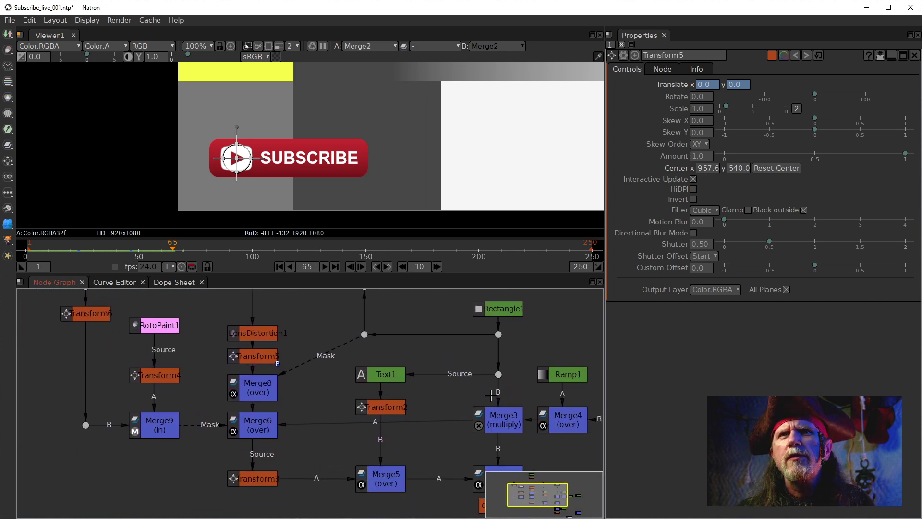
pyautogui.moveTo(360, 339)
pyautogui.mouseDown()
pyautogui.moveTo(360, 390)
pyautogui.moveTo(346, 390)
pyautogui.moveTo(335, 350)
pyautogui.mouseUp()
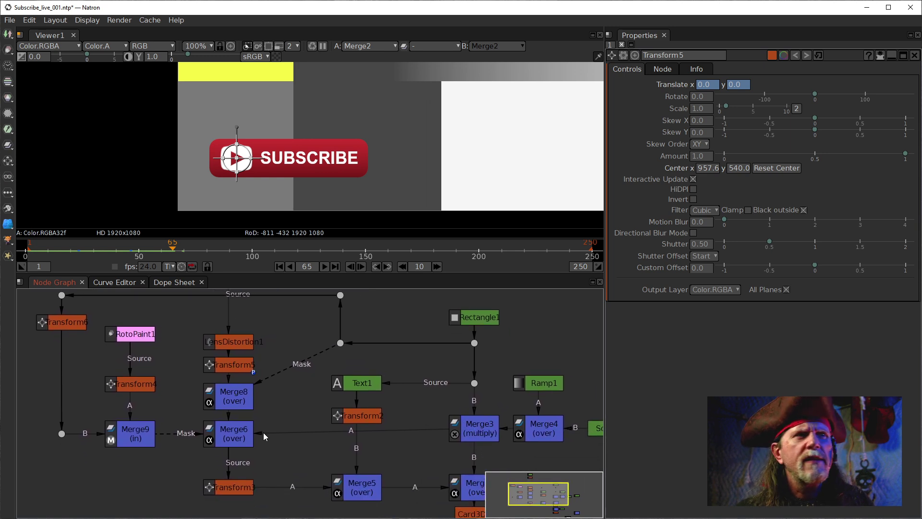
pyautogui.moveTo(264, 434); pyautogui.dragTo(268, 386)
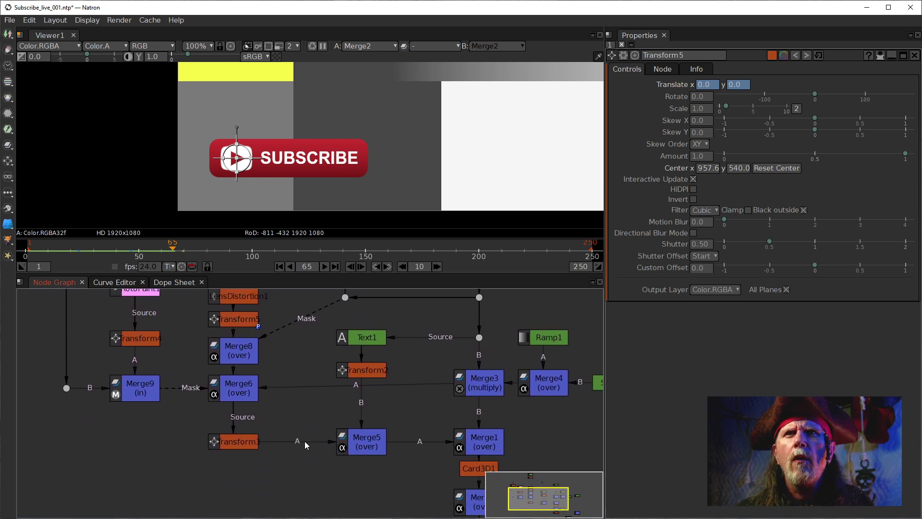
pyautogui.moveTo(294, 365); pyautogui.dragTo(301, 416)
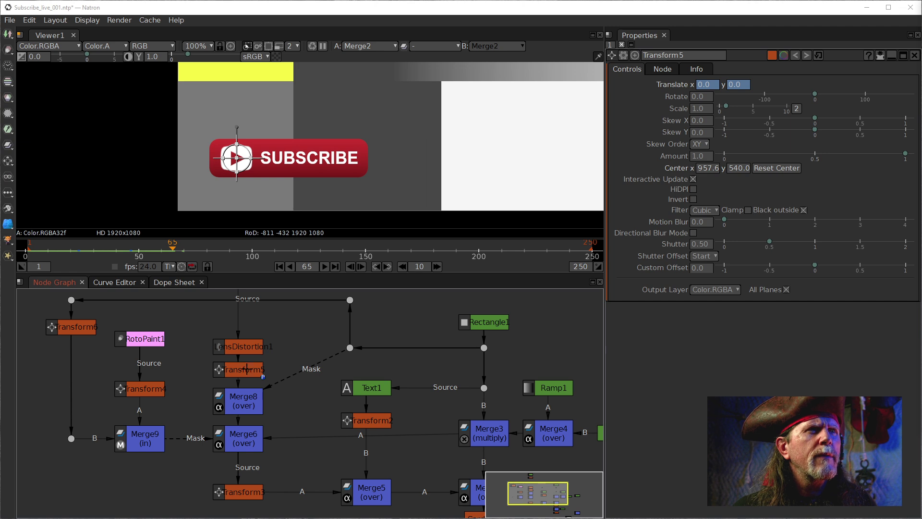
# Move the LensDistortion1 node slightly up, away from Transform5, and open Transform4's properties.
pyautogui.moveTo(302, 433); pyautogui.dragTo(303, 419)
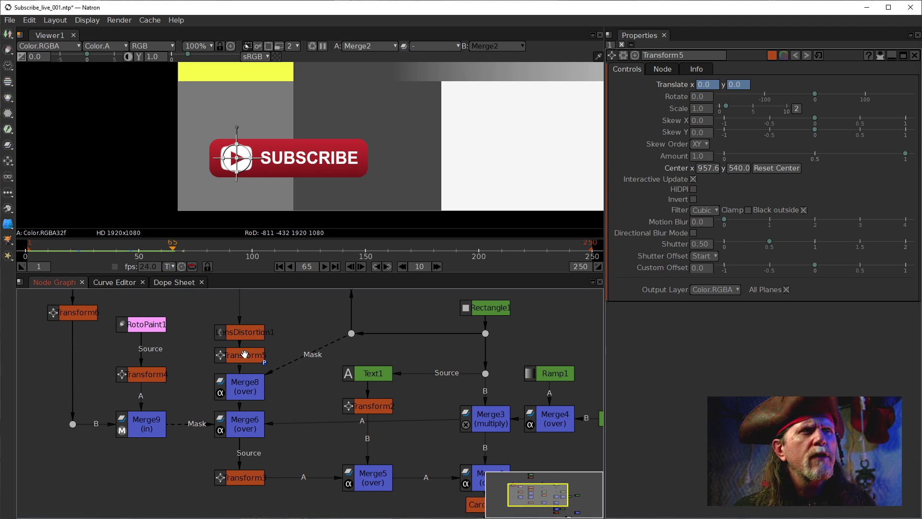
pyautogui.moveTo(243, 335); pyautogui.dragTo(244, 321)
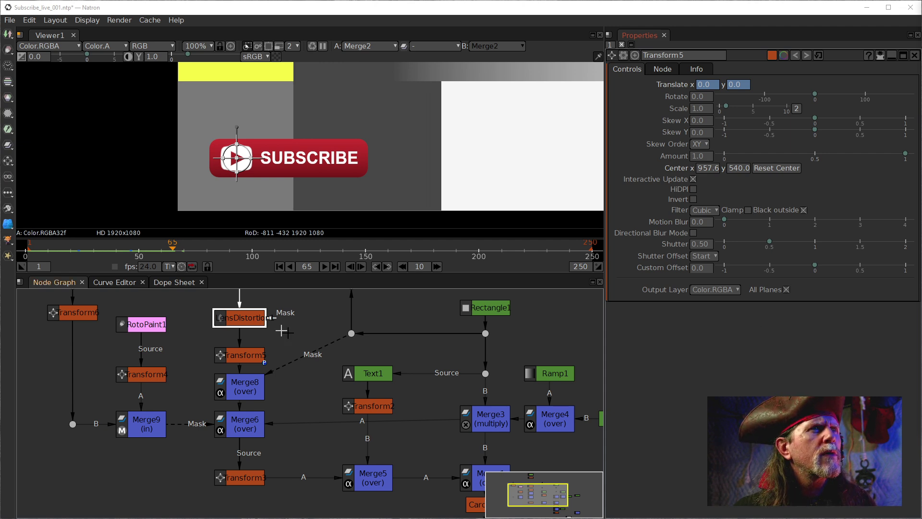
pyautogui.click(137, 378)
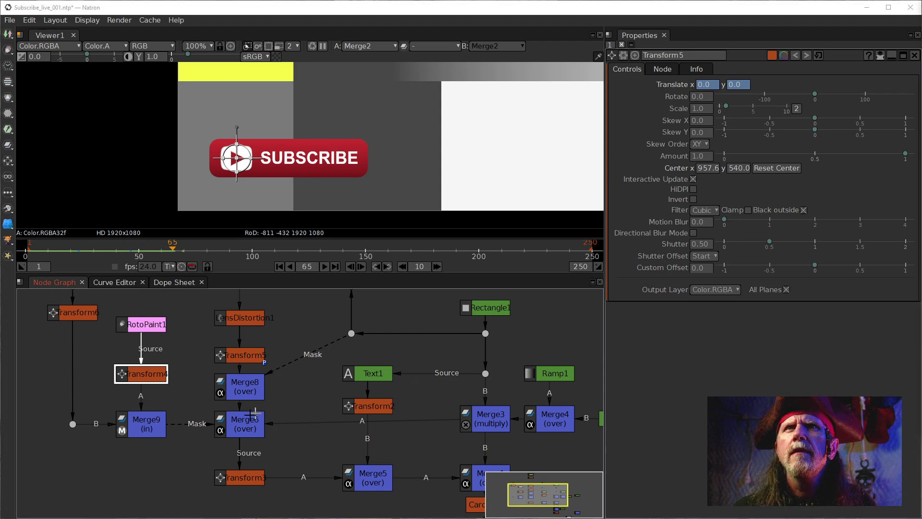
pyautogui.doubleClick(155, 374)
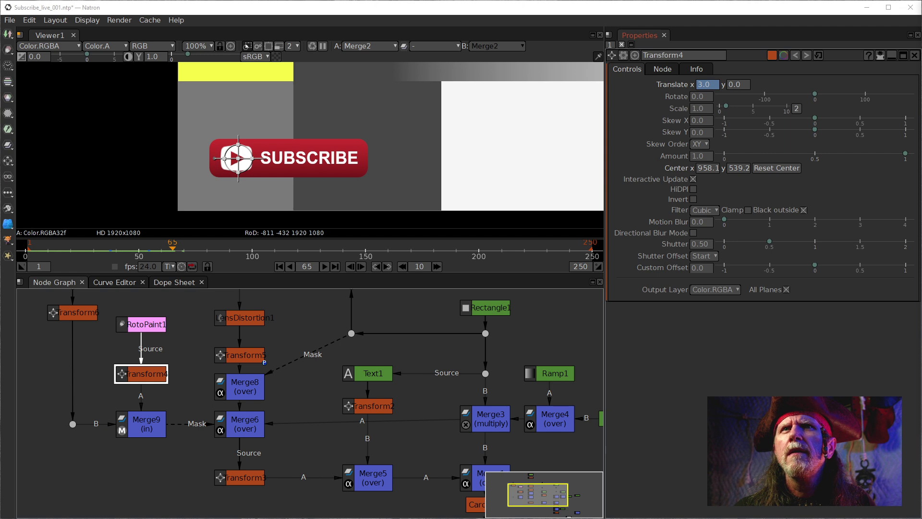
# Hide the viewer overlays and go to the Transform4 keyframe at frame 54.
pyautogui.click(178, 253)
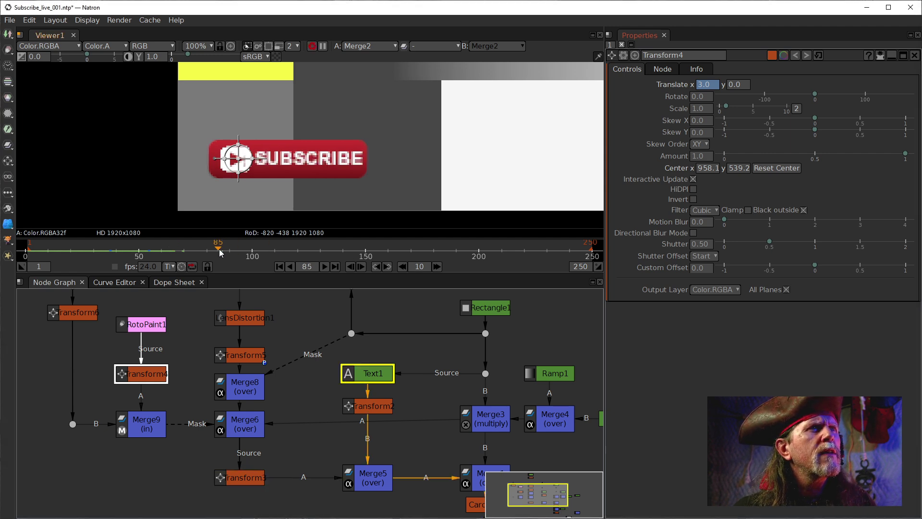
pyautogui.moveTo(177, 251)
pyautogui.mouseDown()
pyautogui.moveTo(189, 251)
pyautogui.moveTo(168, 253)
pyautogui.mouseUp()
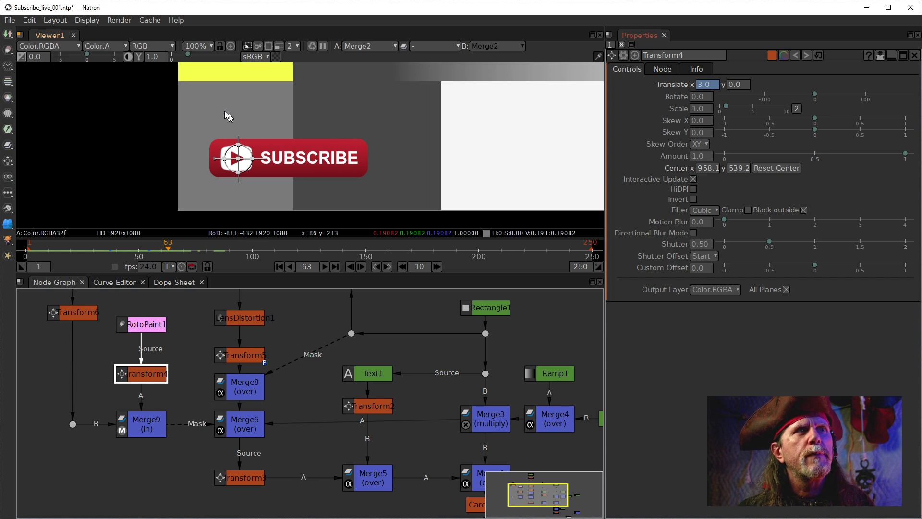
pyautogui.rightClick(366, 152)
pyautogui.click(350, 210)
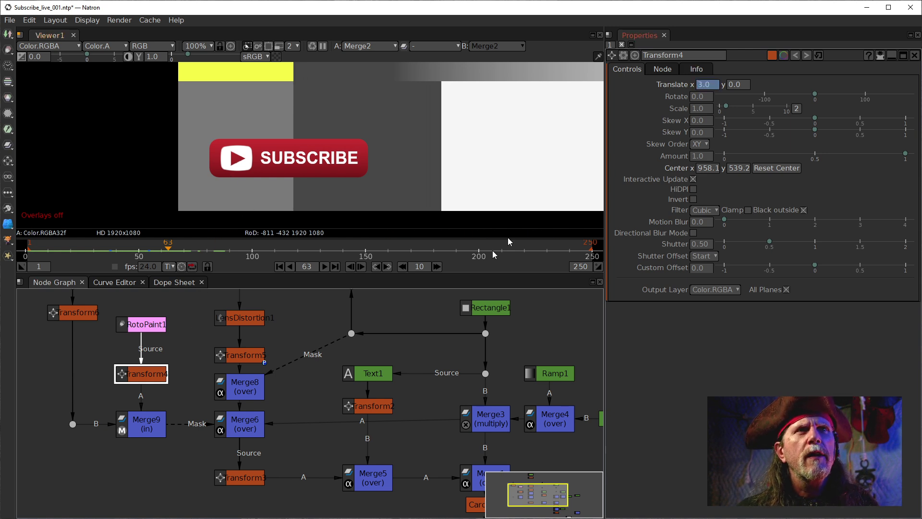
pyautogui.click(379, 267)
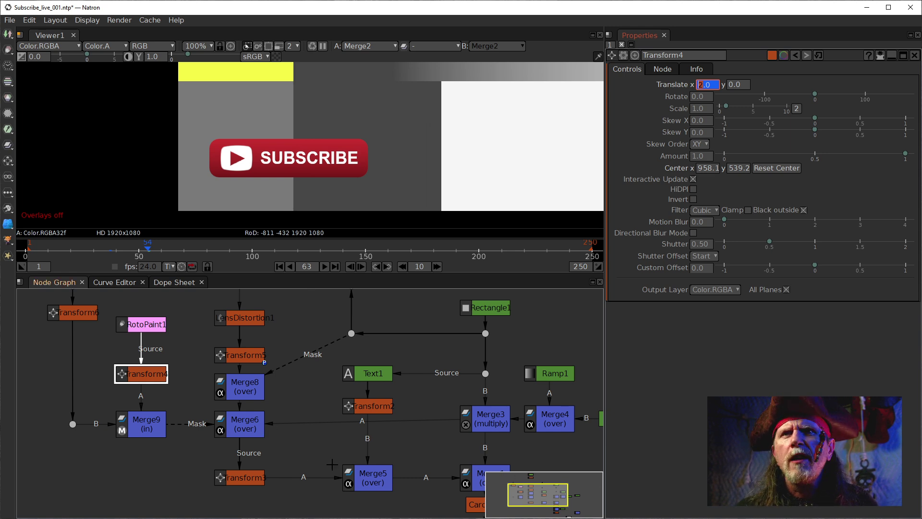
# Open Merge6's properties and inspect its output in the viewer.
pyautogui.click(237, 434)
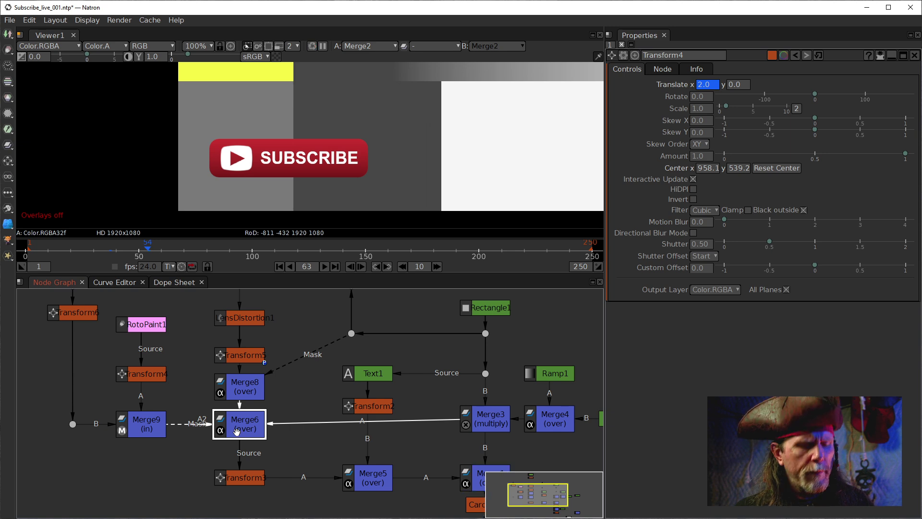
pyautogui.doubleClick(239, 436)
pyautogui.press('1')
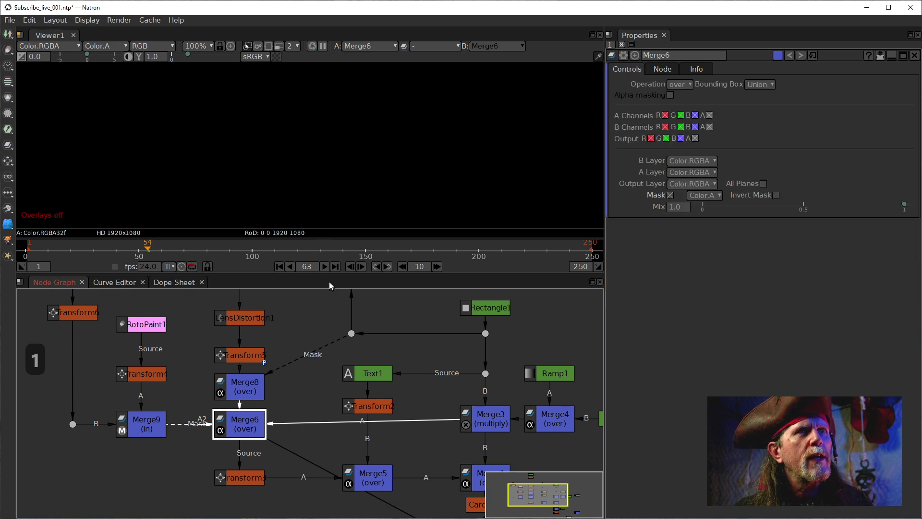
pyautogui.scroll(7, 365, 194)
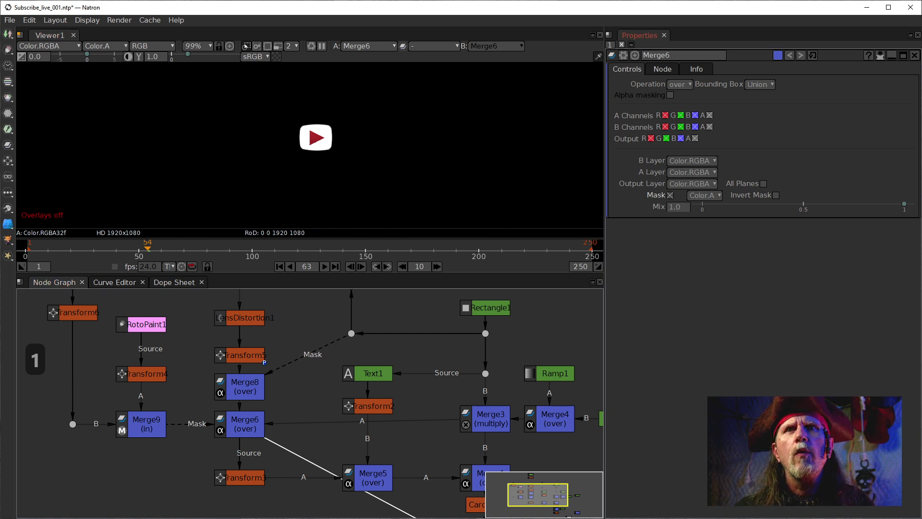
# Switch the viewer back to Merge2's output.
pyautogui.moveTo(399, 465); pyautogui.dragTo(394, 410)
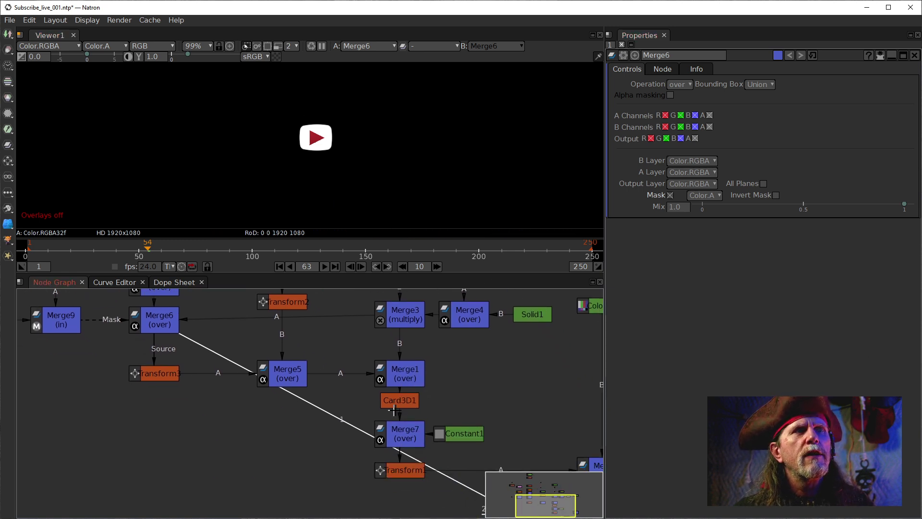
pyautogui.moveTo(406, 473); pyautogui.dragTo(282, 386)
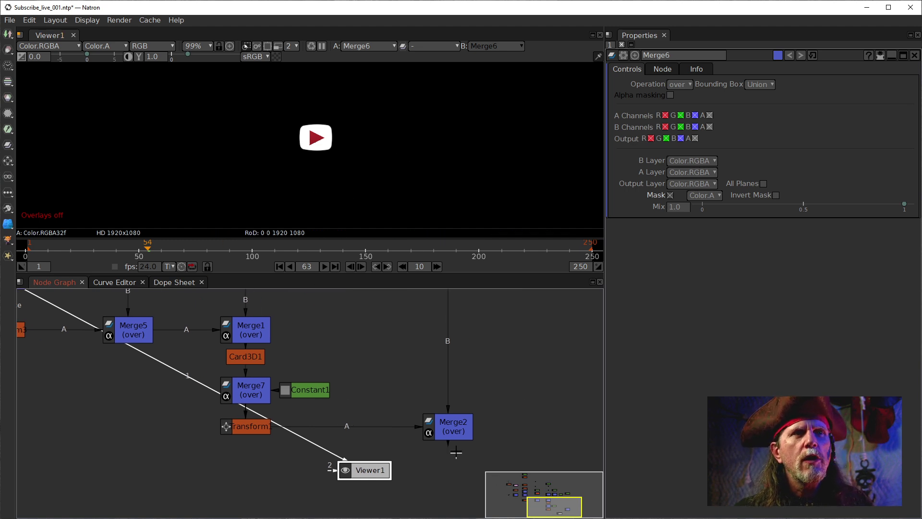
pyautogui.click(454, 427)
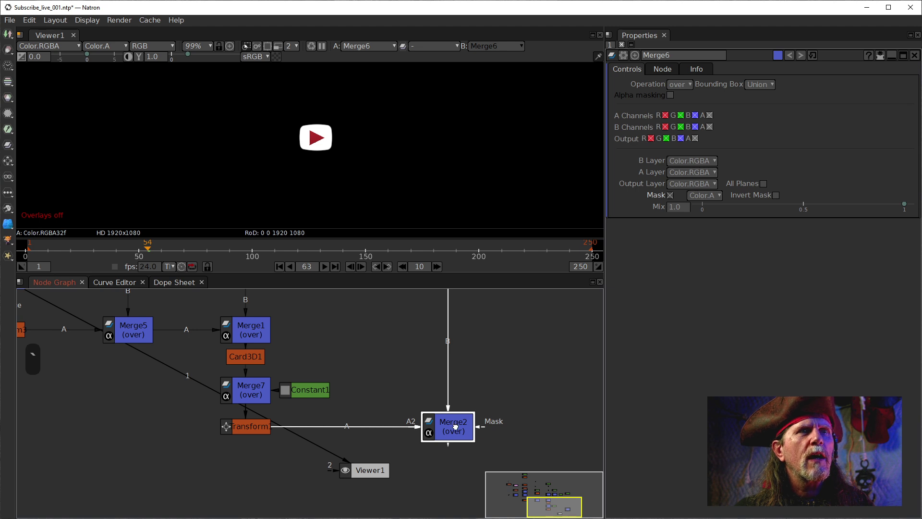
pyautogui.press('1')
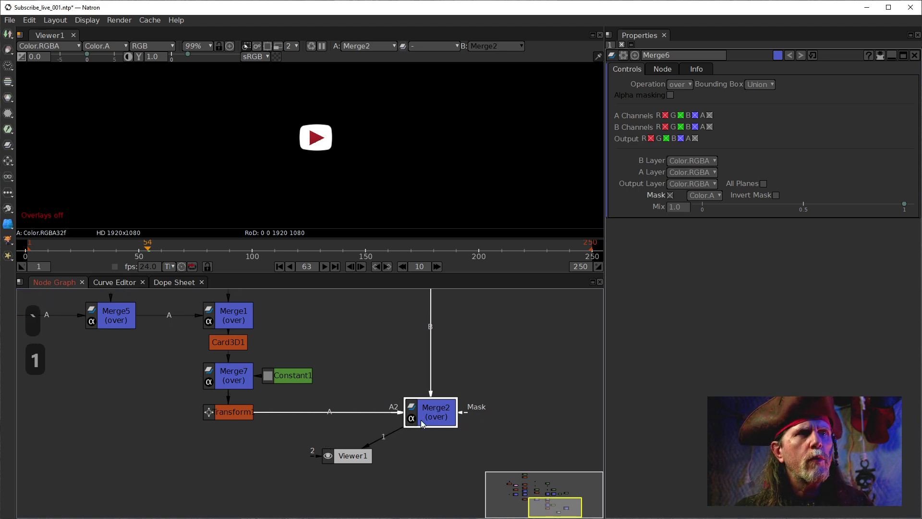
# Insert a Transform node between Merge6 and Transform3 and set its horizontal translation to -2.5.
pyautogui.moveTo(150, 335); pyautogui.dragTo(422, 438)
pyautogui.click(259, 372)
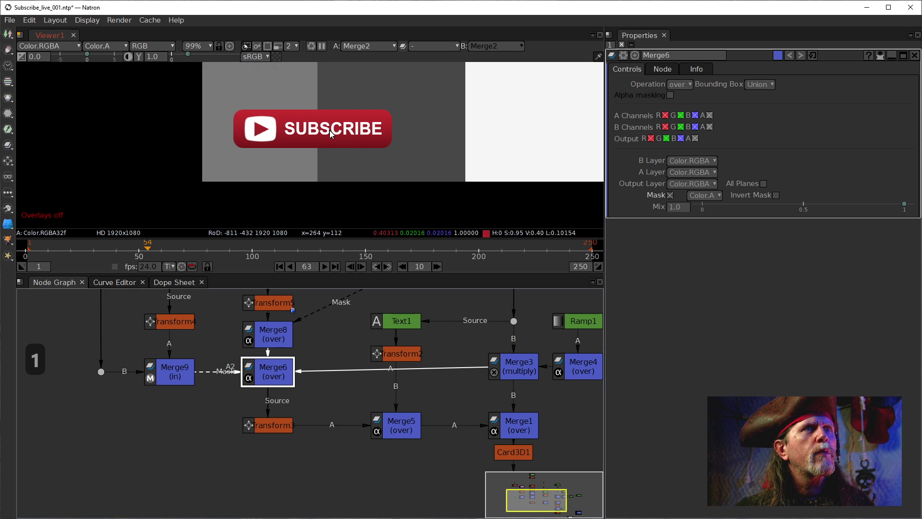
pyautogui.click(261, 381)
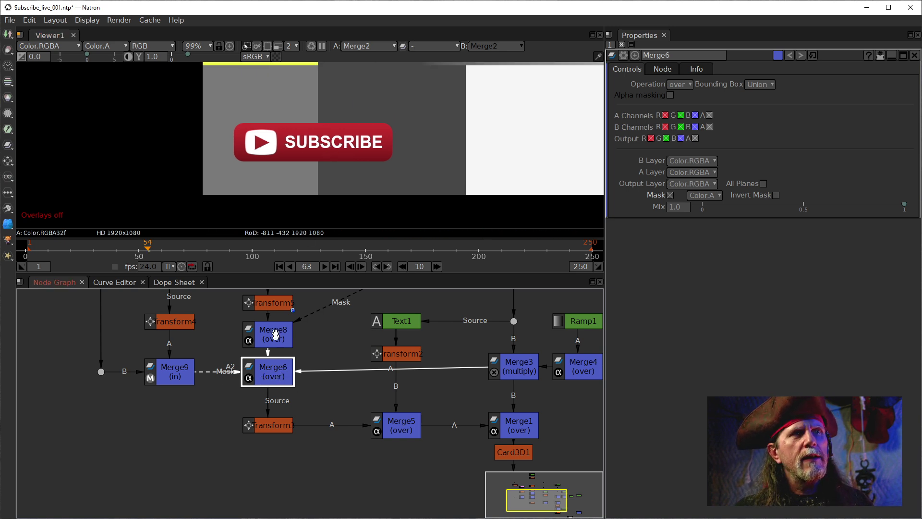
pyautogui.scroll(-5, 272, 434)
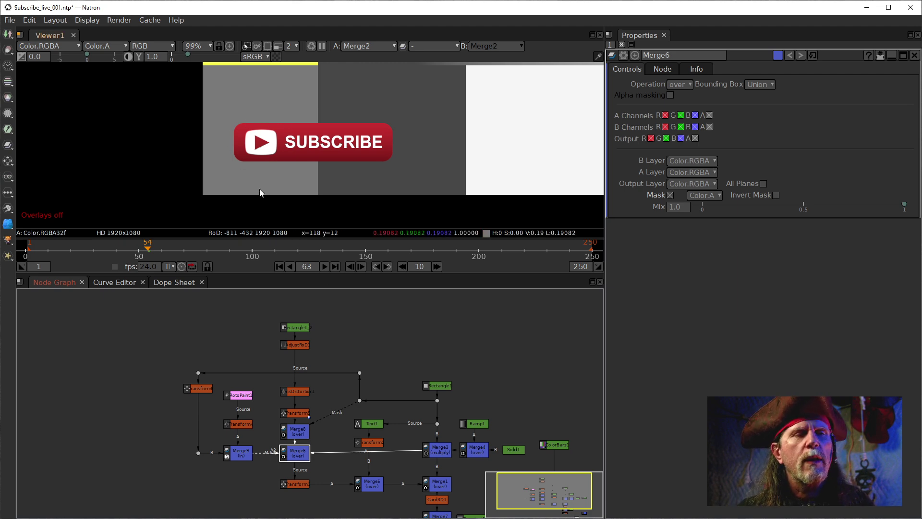
pyautogui.scroll(5, 326, 486)
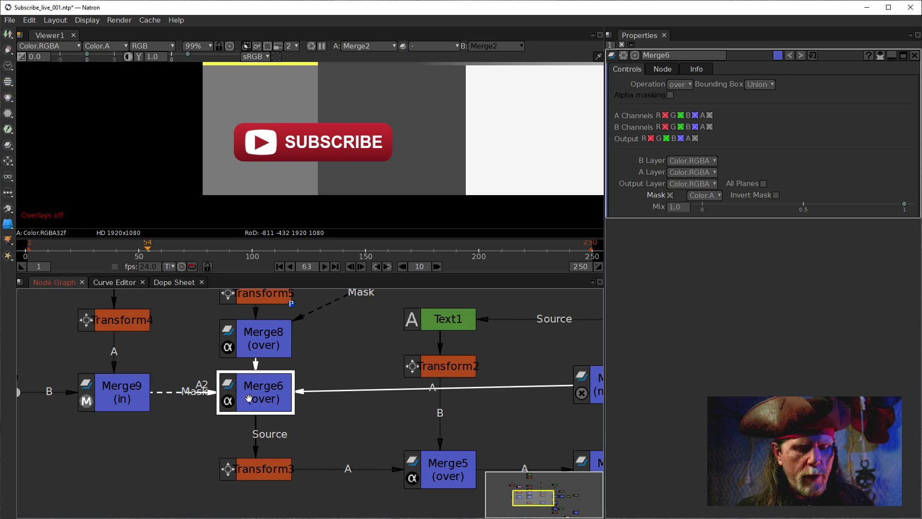
pyautogui.press('t')
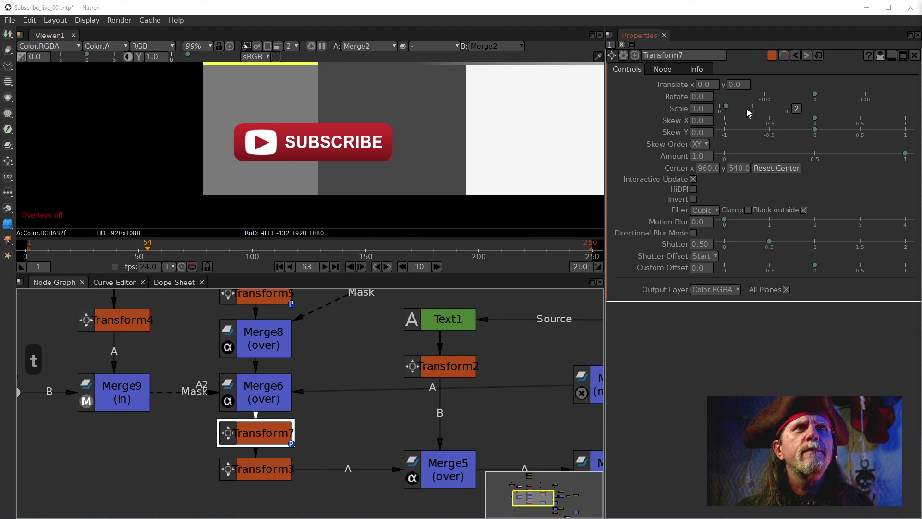
pyautogui.click(708, 85)
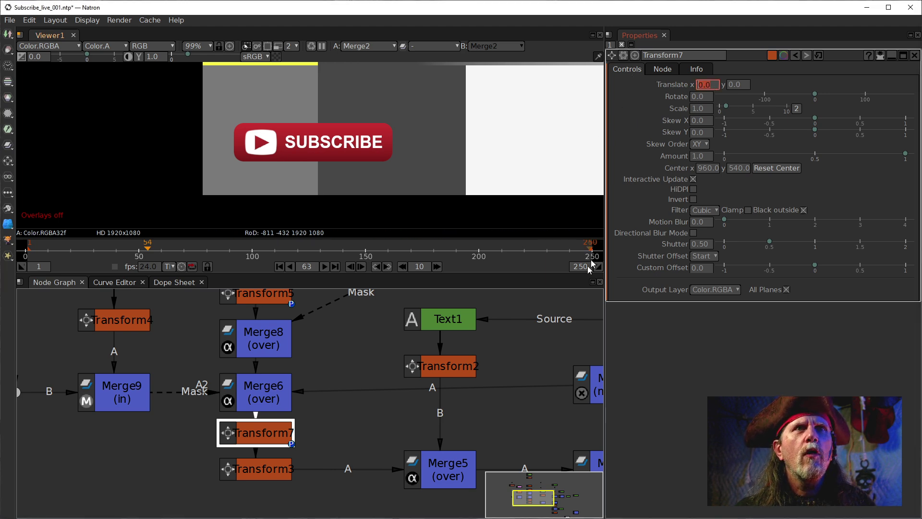
pyautogui.write('-2.5')
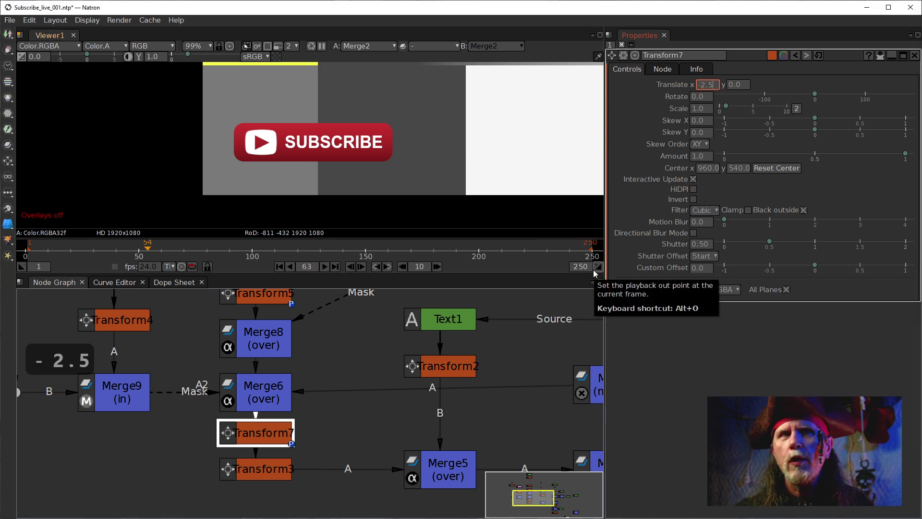
pyautogui.press('Return')
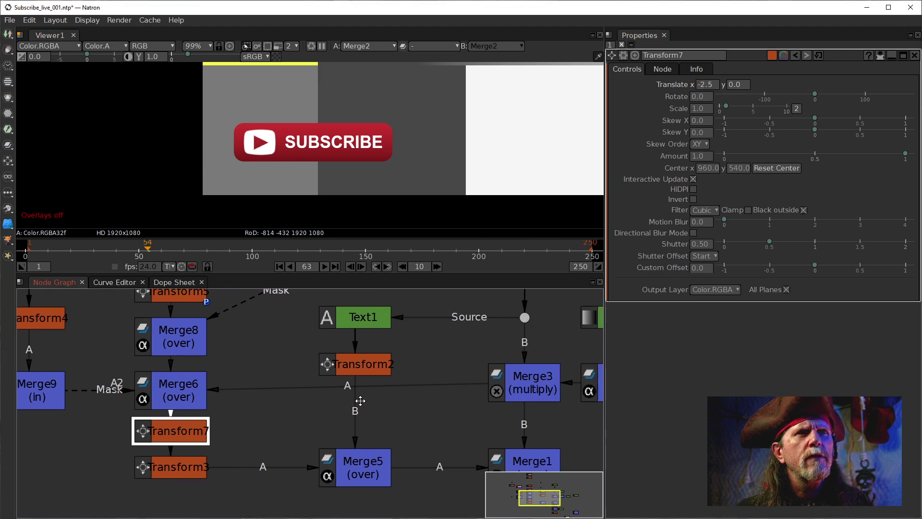
# Open Transform2's properties and move the node down close to Merge5, leaving room below Text1.
pyautogui.click(367, 368)
pyautogui.doubleClick(368, 369)
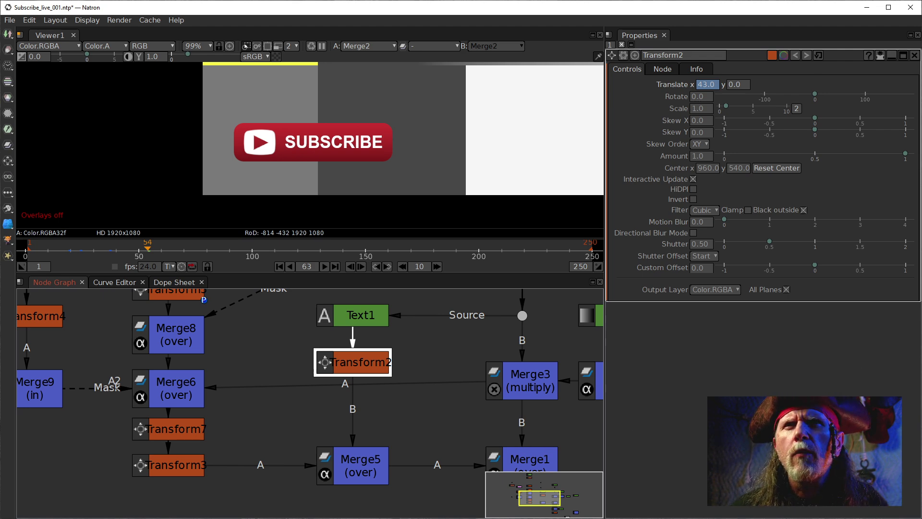
pyautogui.moveTo(365, 365); pyautogui.dragTo(365, 418)
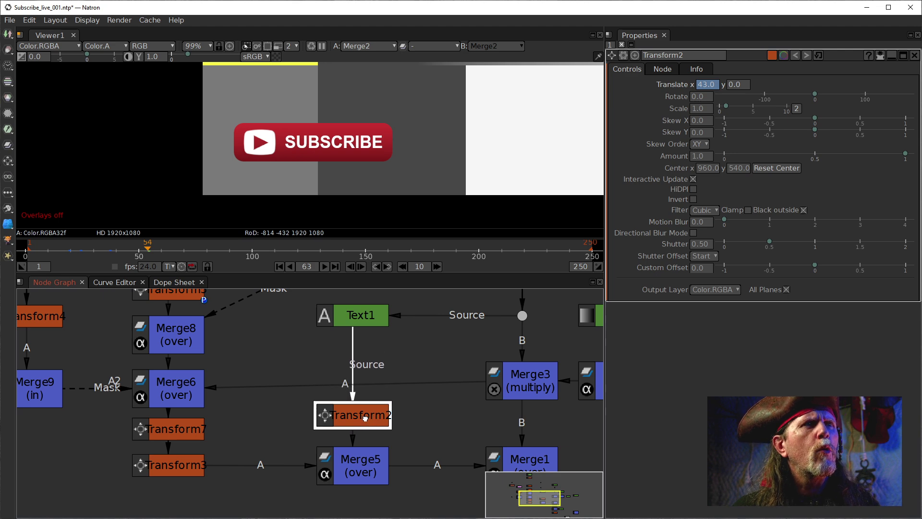
# Check Merge5's output in the viewer, and return the viewer to Merge2.
pyautogui.click(364, 316)
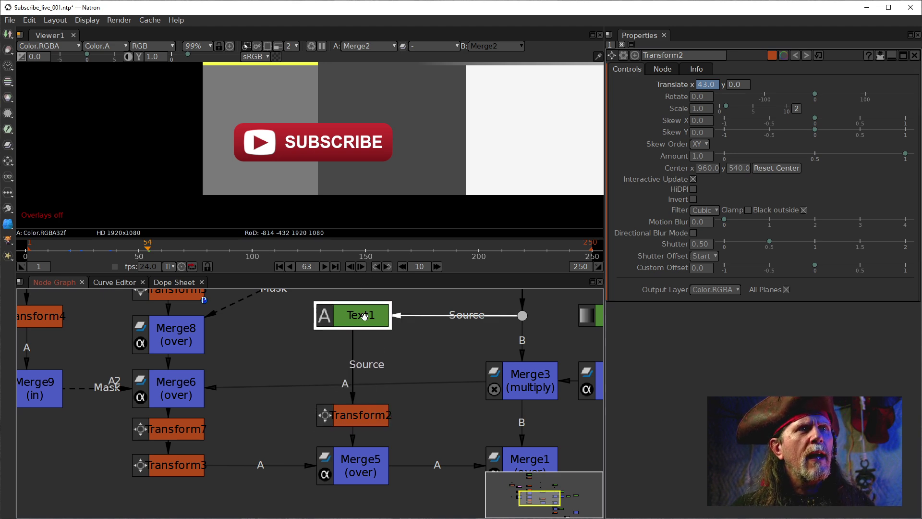
pyautogui.click(366, 479)
pyautogui.press('1')
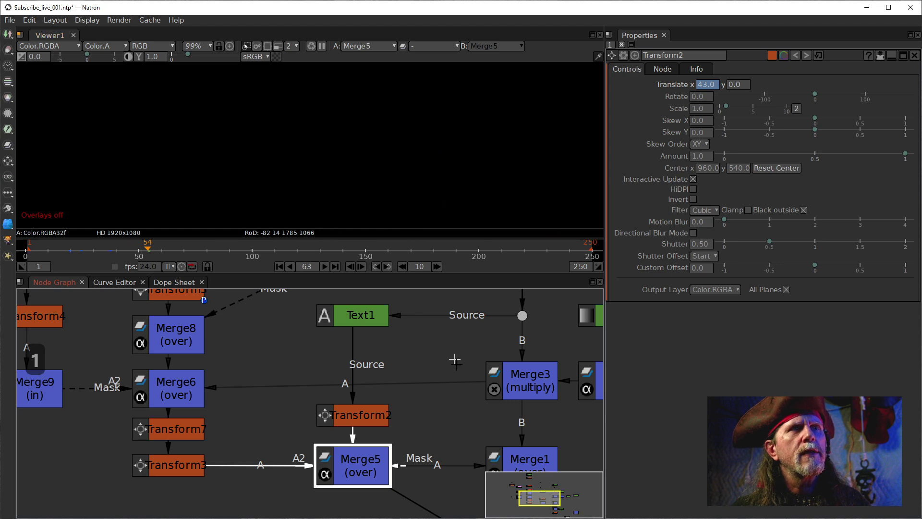
pyautogui.moveTo(455, 359); pyautogui.dragTo(320, 283)
pyautogui.moveTo(471, 446); pyautogui.dragTo(343, 414)
pyautogui.click(481, 392)
pyautogui.press('1')
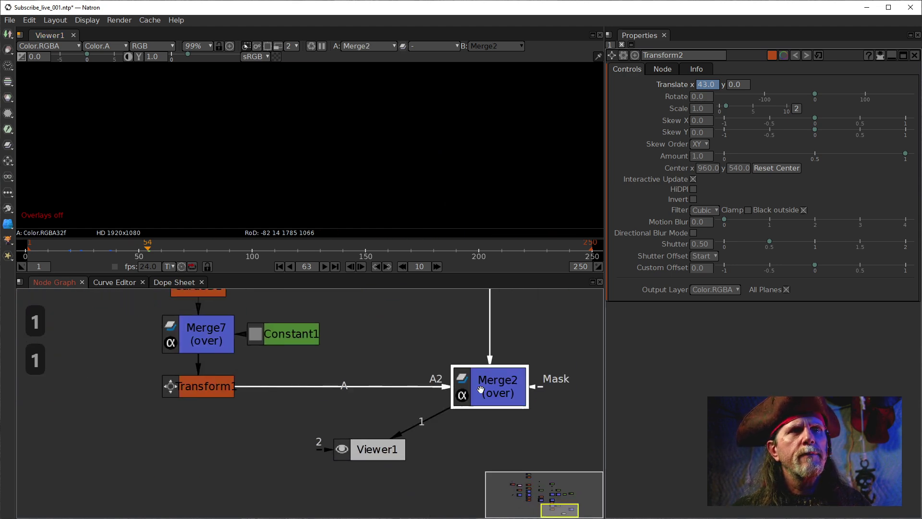
# Insert a Transform node between Text1 and Transform2 and set its horizontal translation to -2.5.
pyautogui.moveTo(348, 341); pyautogui.dragTo(492, 399)
pyautogui.moveTo(320, 324)
pyautogui.mouseDown()
pyautogui.moveTo(330, 376)
pyautogui.moveTo(323, 335)
pyautogui.mouseUp()
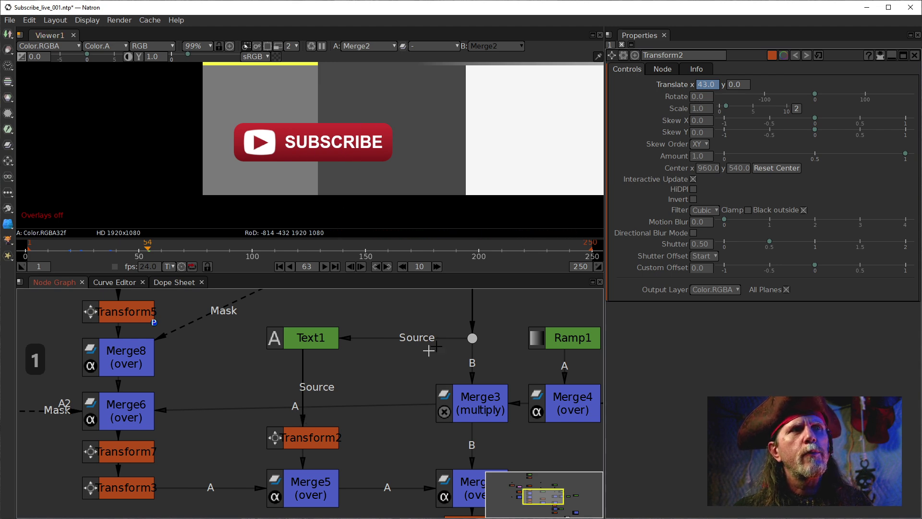
pyautogui.click(312, 348)
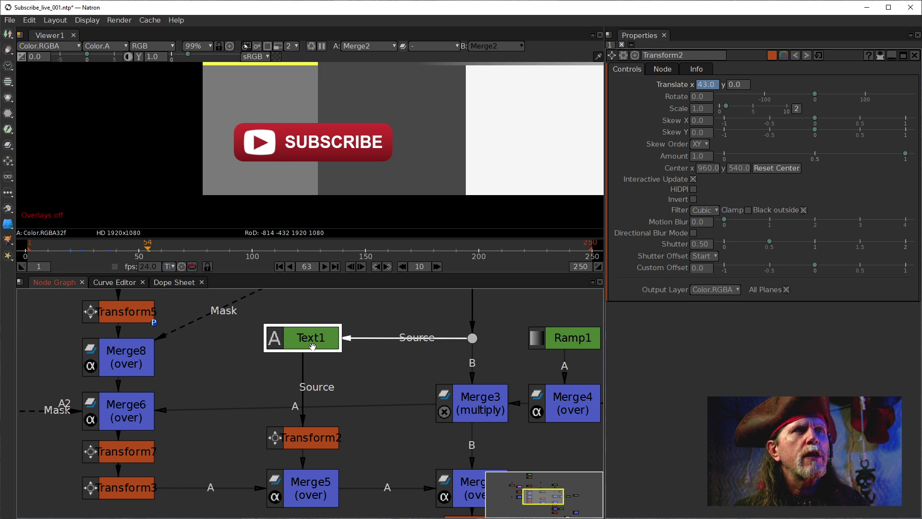
pyautogui.press('t')
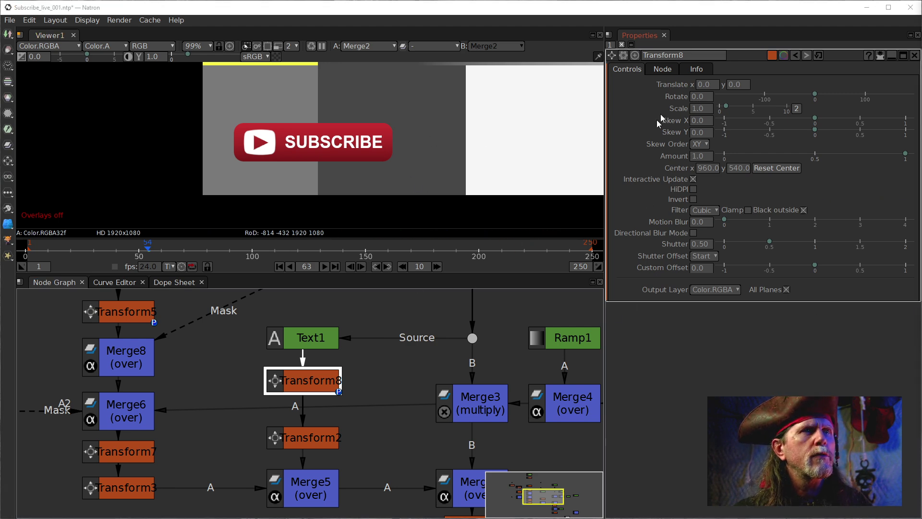
pyautogui.click(709, 87)
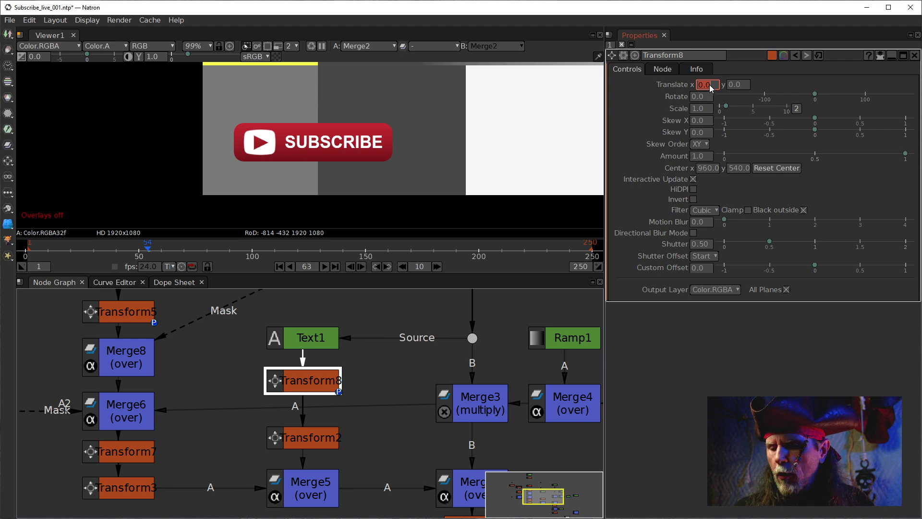
pyautogui.write('-2.5')
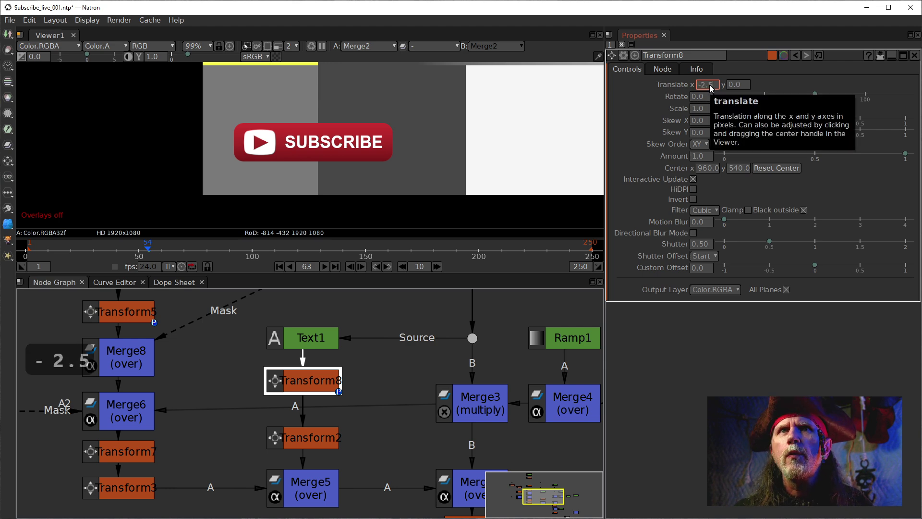
pyautogui.press('Return')
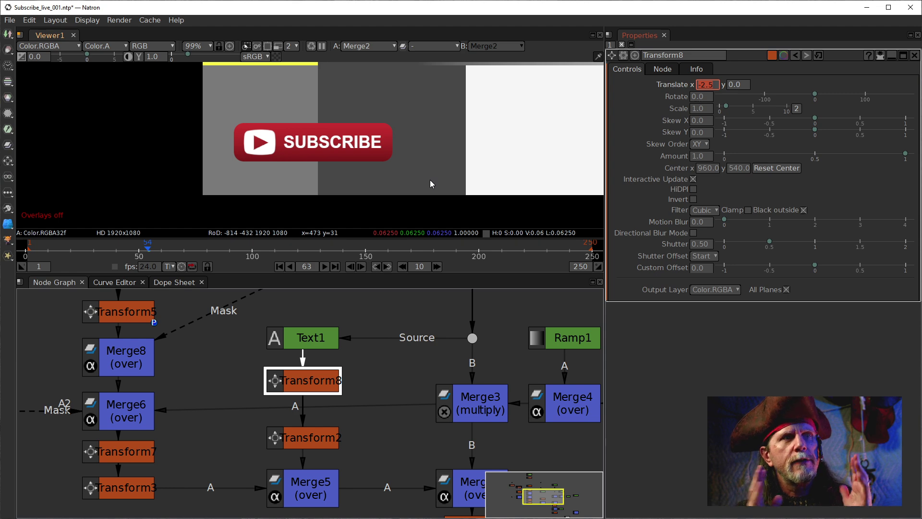
# Play the subscribe button animation from frame 1.
pyautogui.click(282, 267)
pyautogui.click(324, 266)
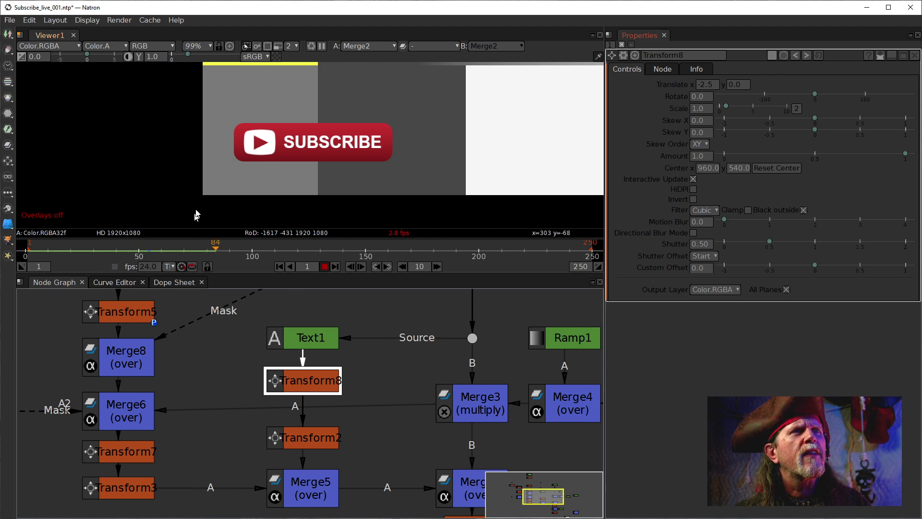
# Stop playback, set the timeline's last frame to 70, and play the shortened animation range.
pyautogui.click(325, 268)
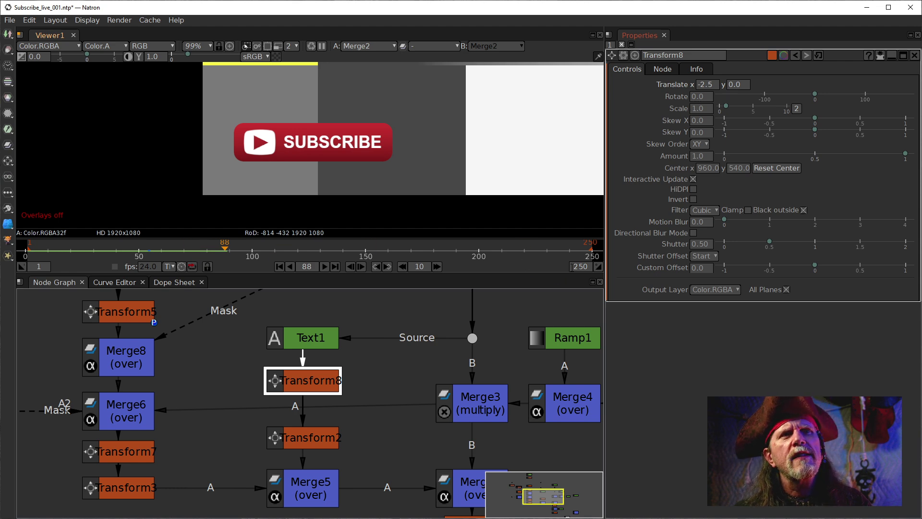
pyautogui.doubleClick(578, 268)
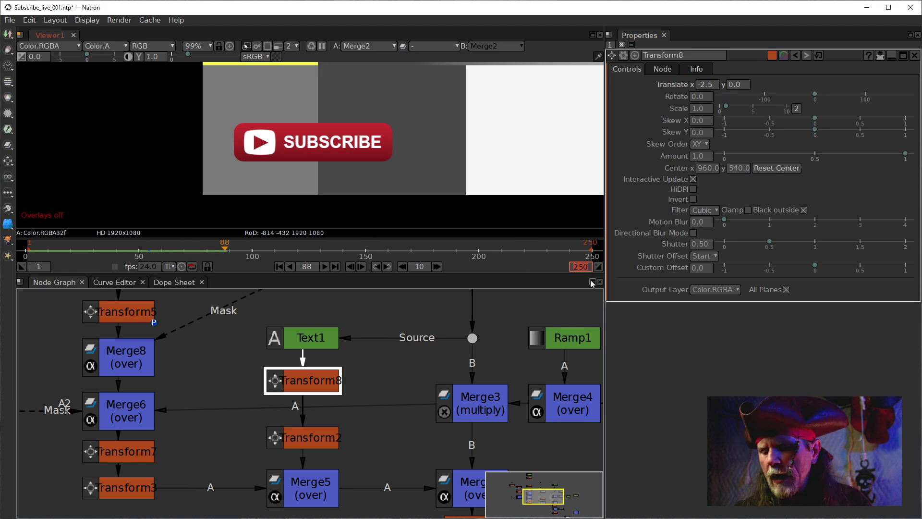
pyautogui.write('70')
pyautogui.press('Return')
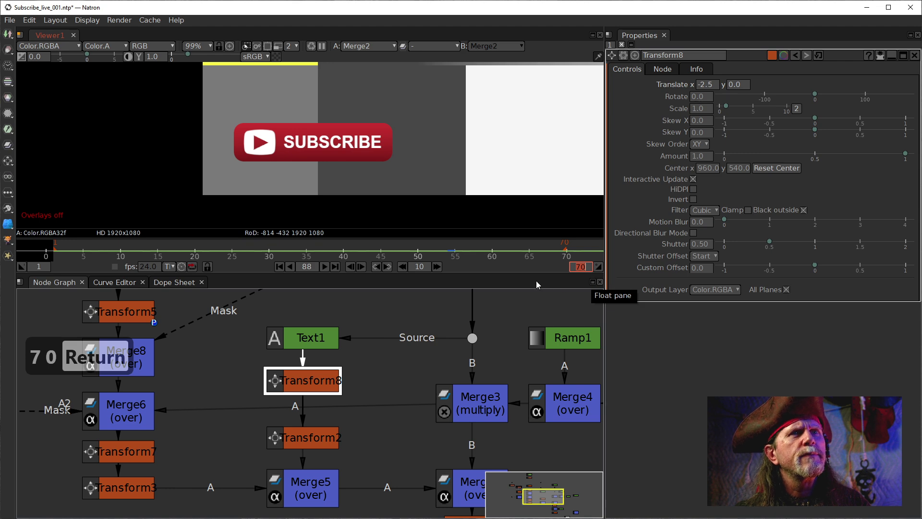
pyautogui.click(326, 267)
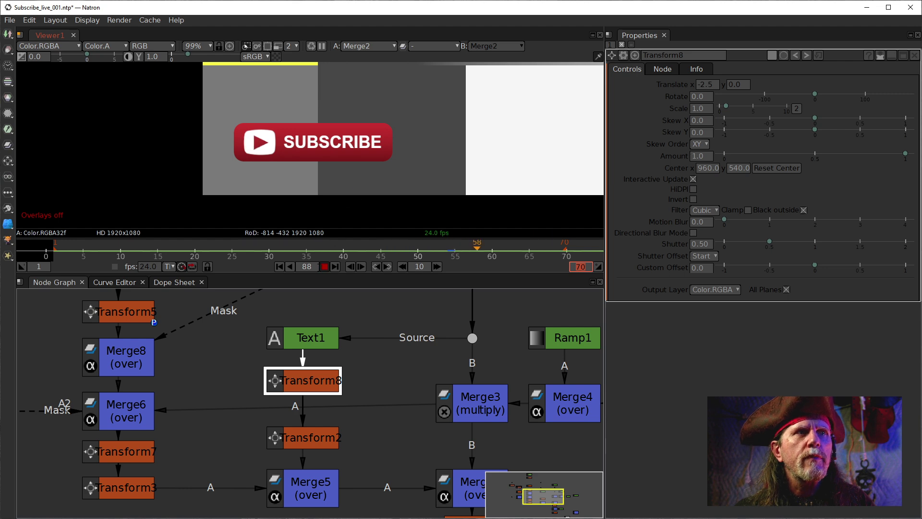
pyautogui.press('k')
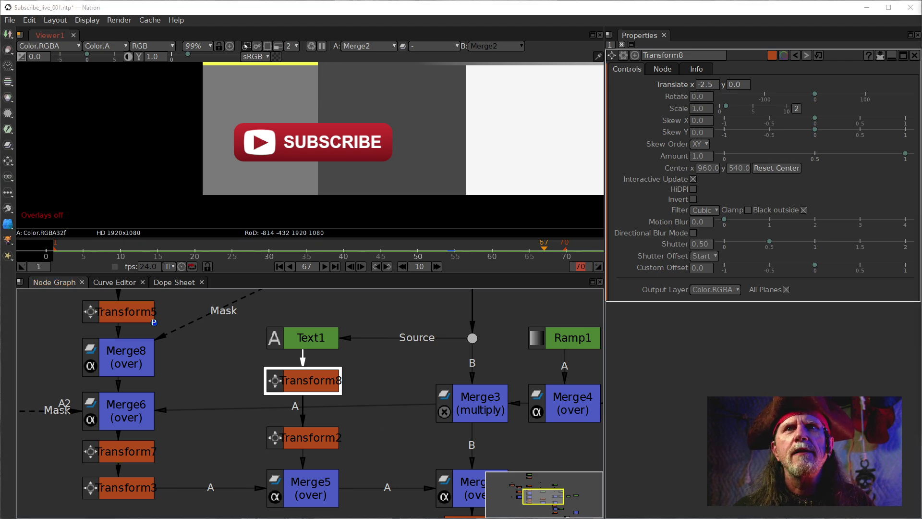
# Open Transform2, step through its keyframes, and remove the horizontal translation key at frame 19.
pyautogui.click(306, 438)
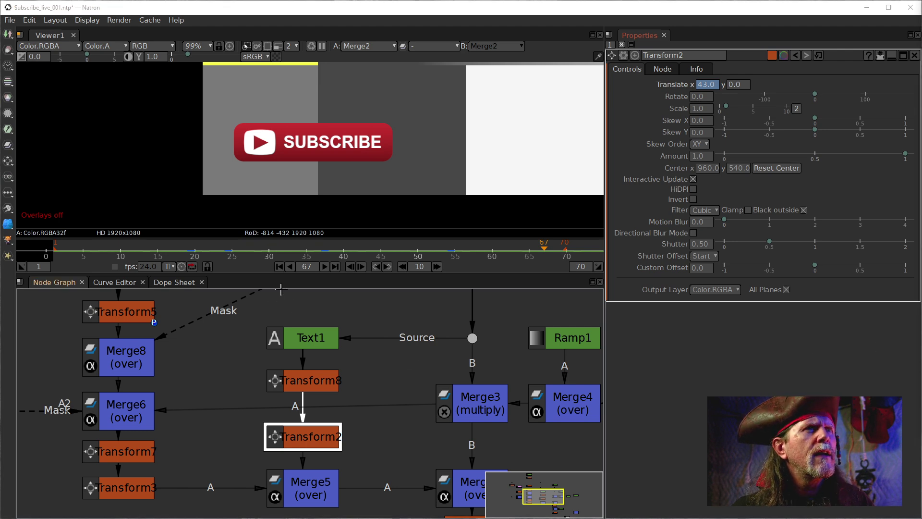
pyautogui.click(376, 268)
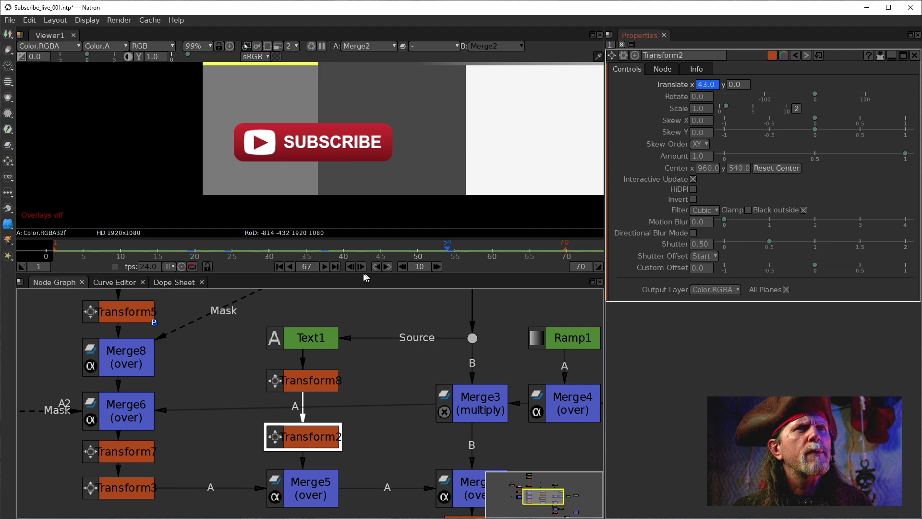
pyautogui.click(378, 267)
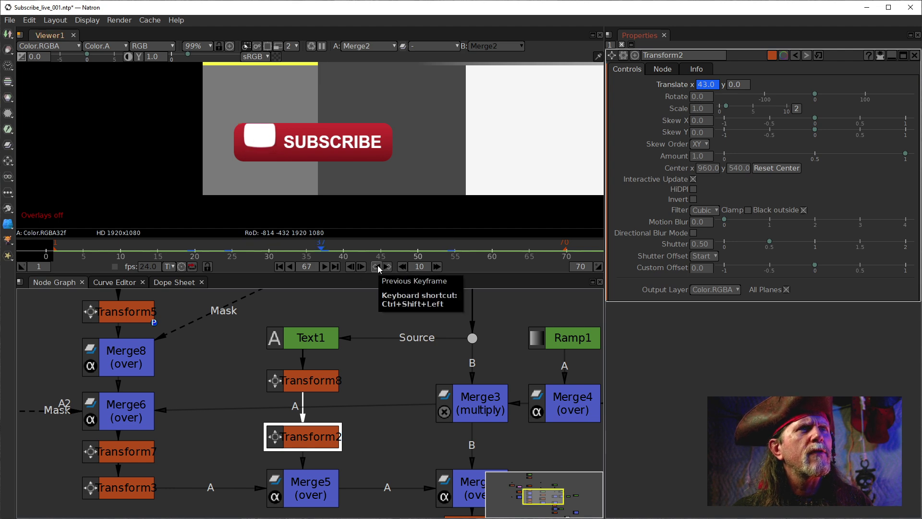
pyautogui.click(378, 267)
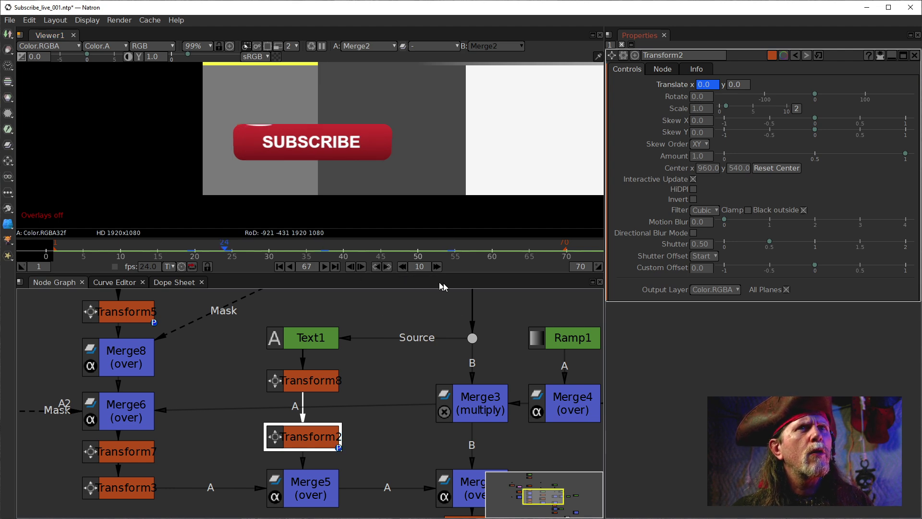
pyautogui.click(313, 435)
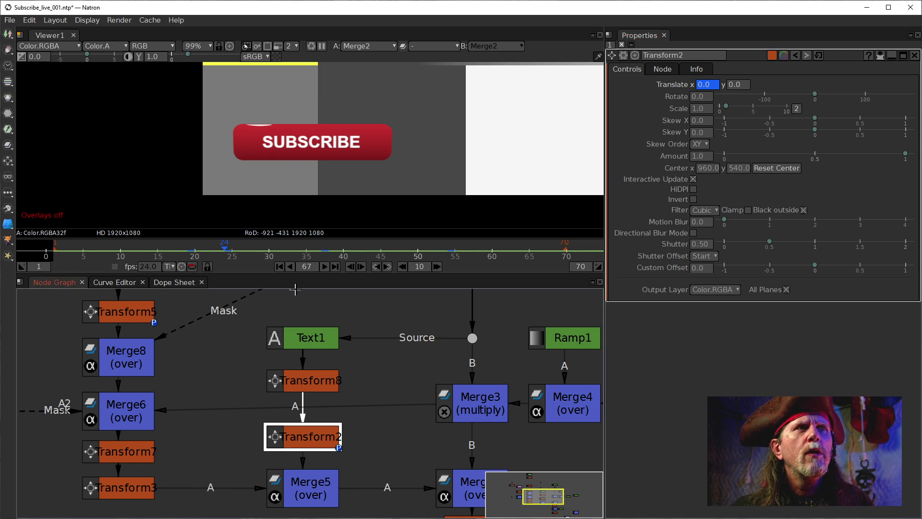
pyautogui.click(388, 267)
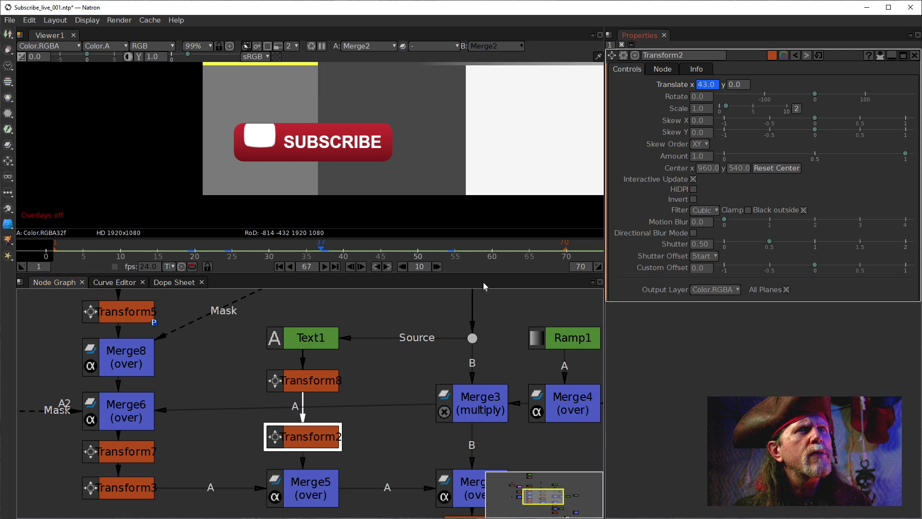
pyautogui.click(376, 267)
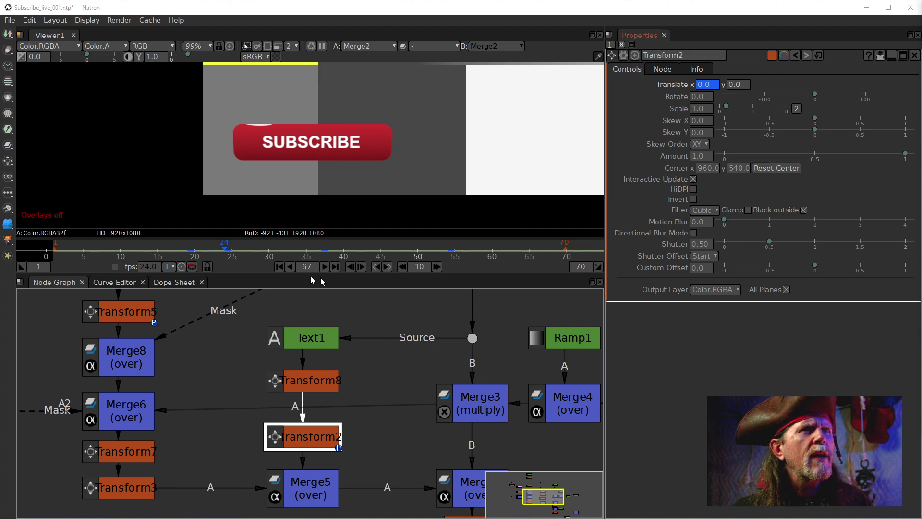
pyautogui.click(377, 267)
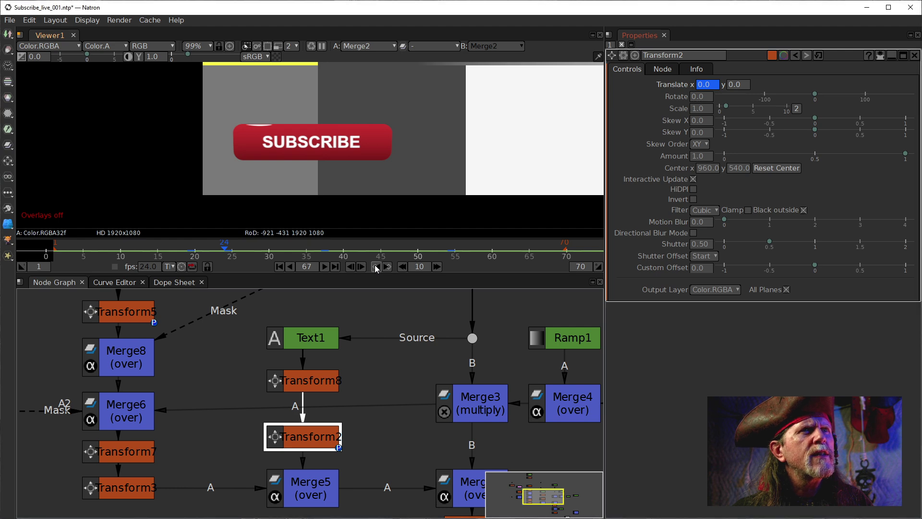
pyautogui.rightClick(710, 85)
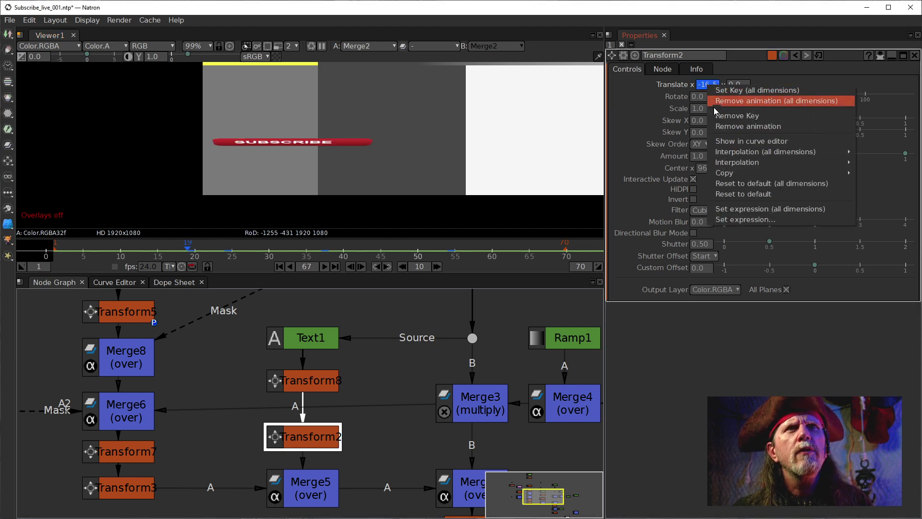
pyautogui.click(738, 115)
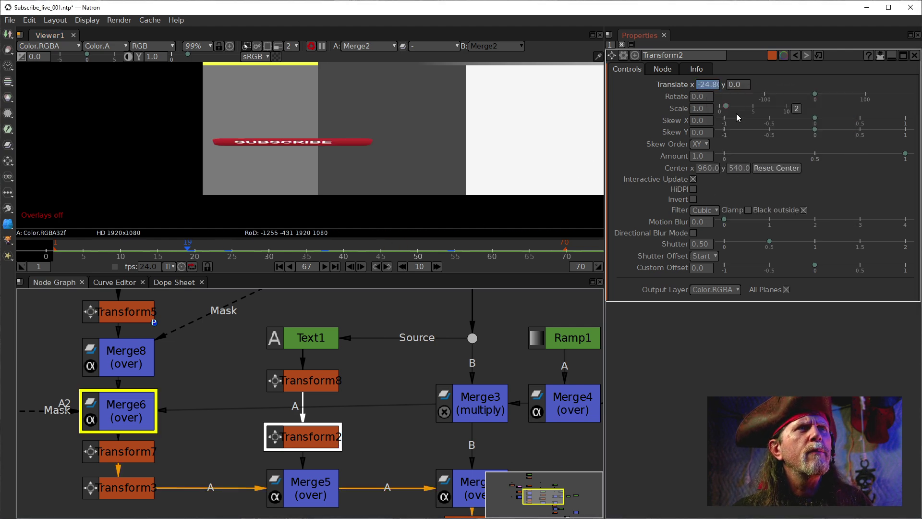
# Remove Transform2's horizontal translation key at frame 54 and check the keyframes between frames 37 and 54.
pyautogui.click(387, 267)
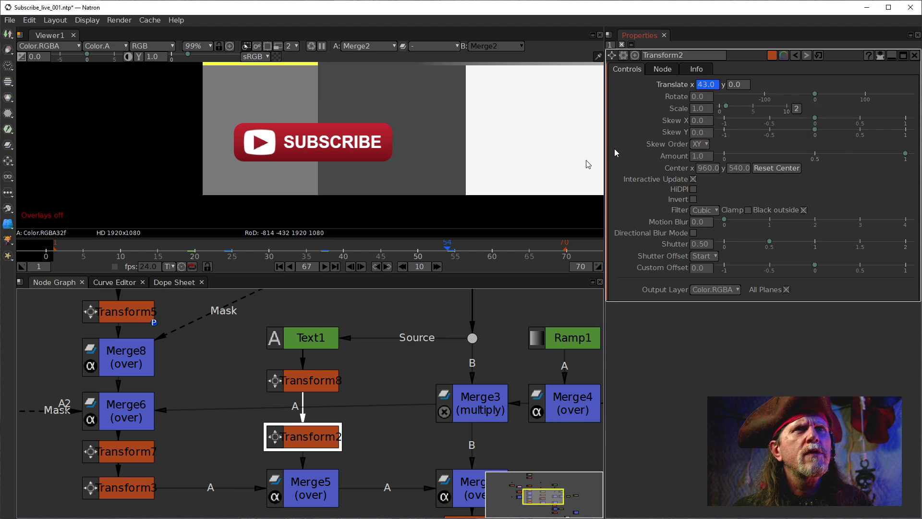
pyautogui.click(376, 267)
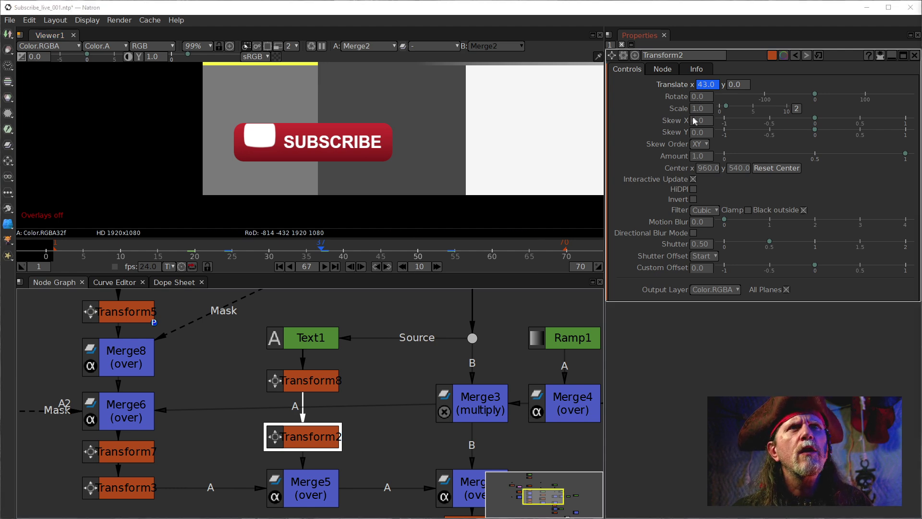
pyautogui.click(388, 267)
pyautogui.rightClick(708, 85)
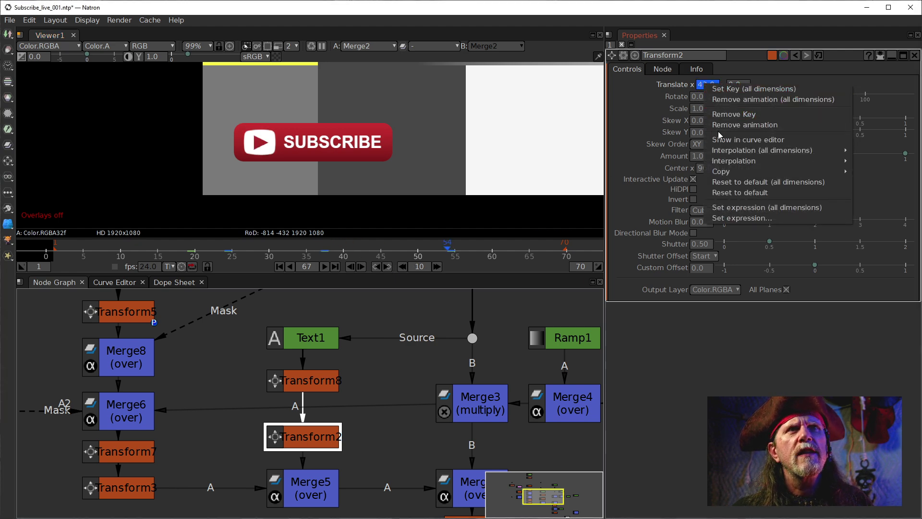
pyautogui.click(716, 125)
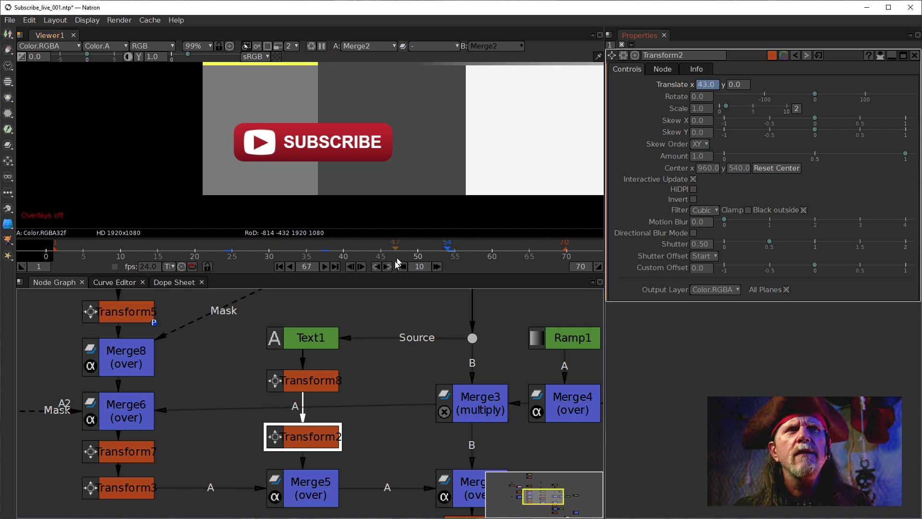
pyautogui.click(377, 267)
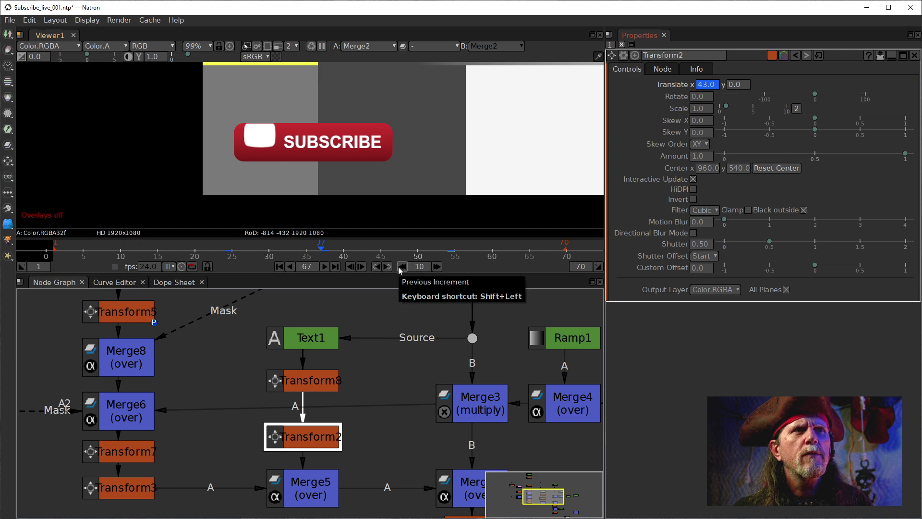
pyautogui.click(383, 267)
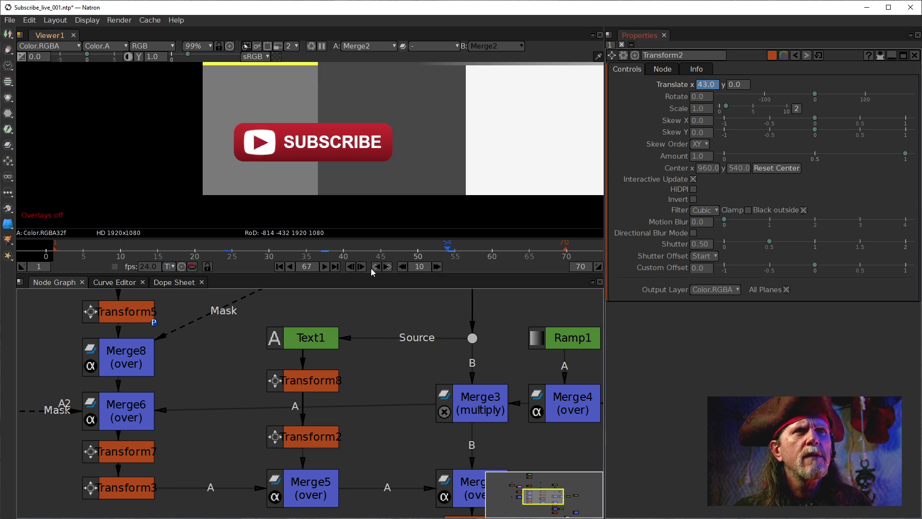
pyautogui.click(376, 268)
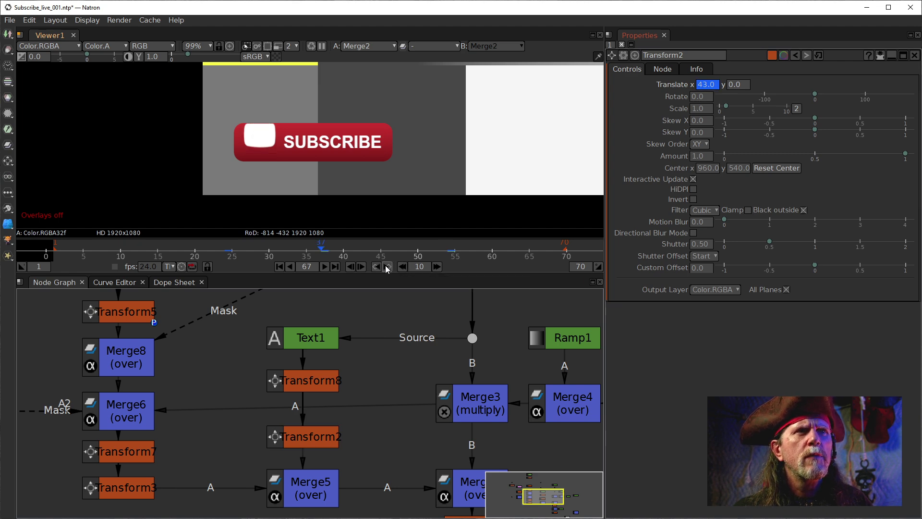
pyautogui.click(387, 267)
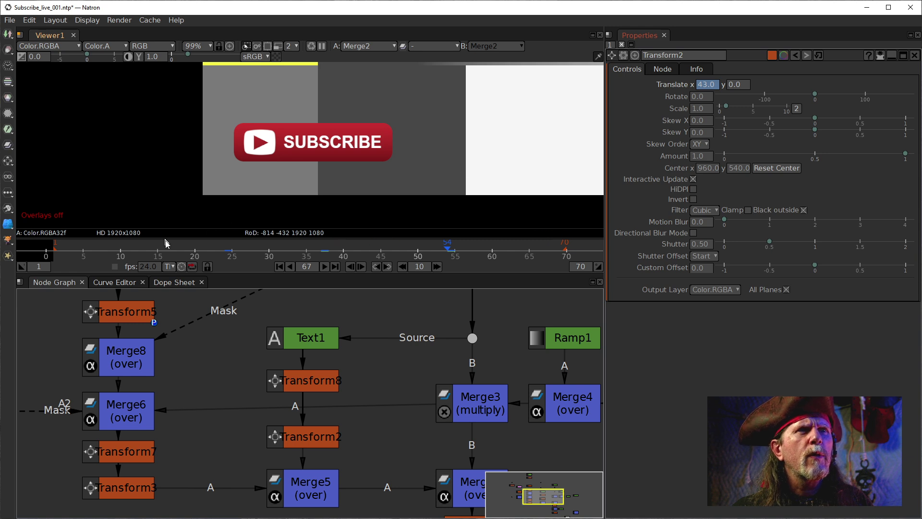
pyautogui.click(372, 267)
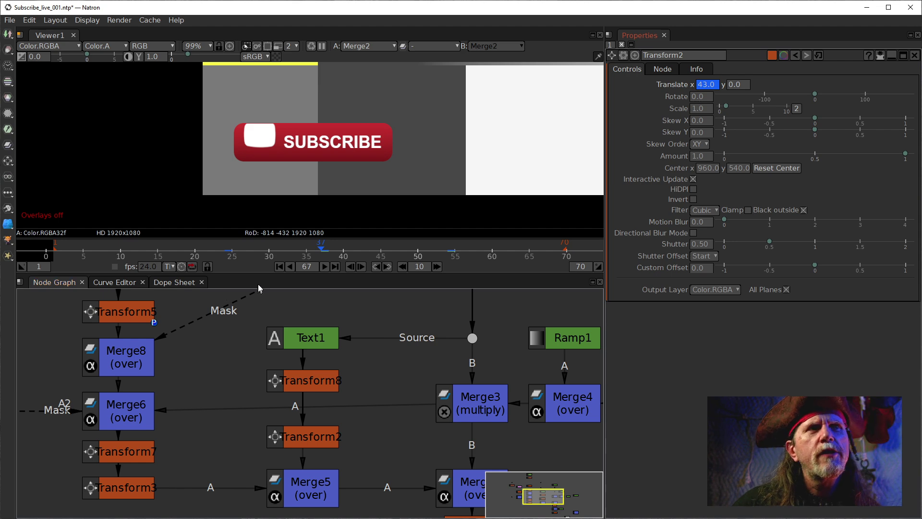
# Set Transform2's horizontal translation to -267 at the frame 24 keyframe.
pyautogui.click(376, 267)
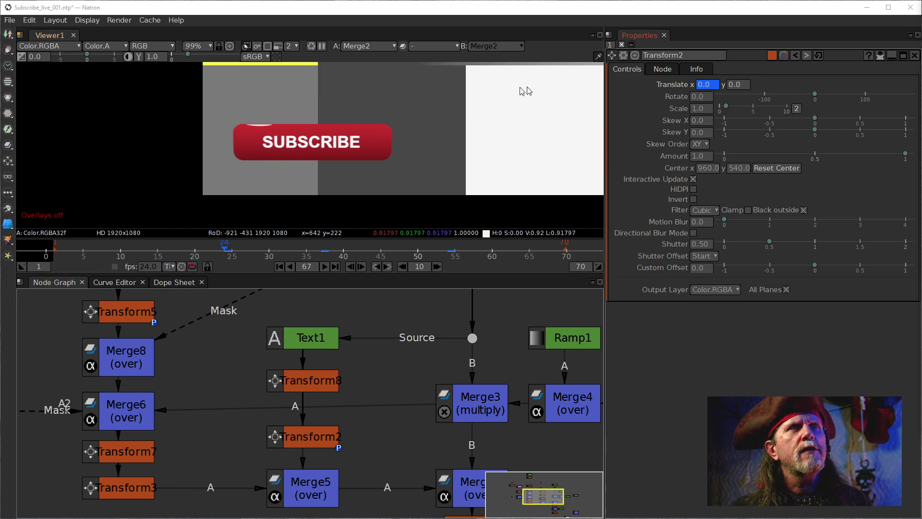
pyautogui.click(702, 90)
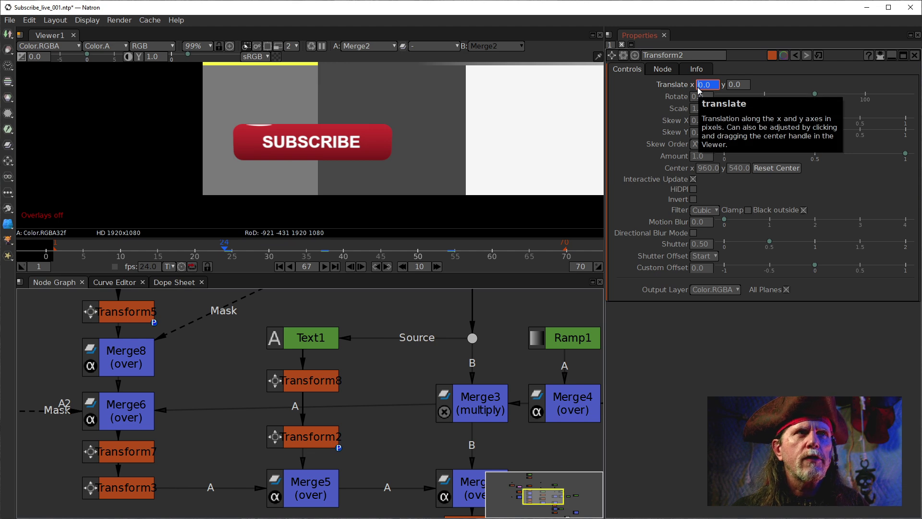
pyautogui.scroll(-13, 699, 91)
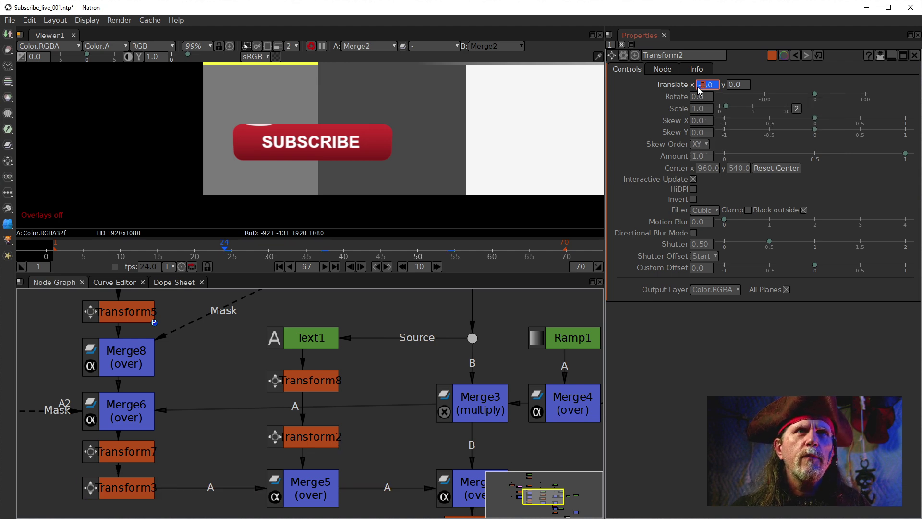
pyautogui.scroll(-12, 699, 90)
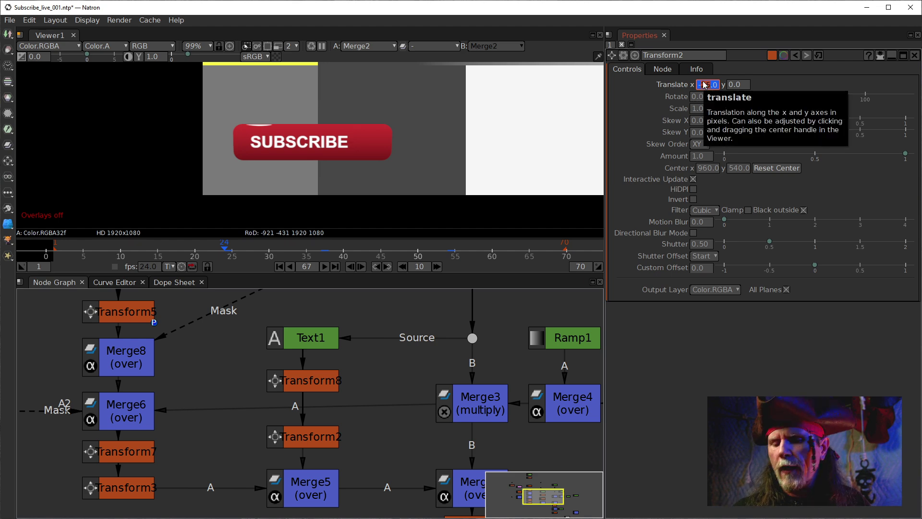
pyautogui.write('267')
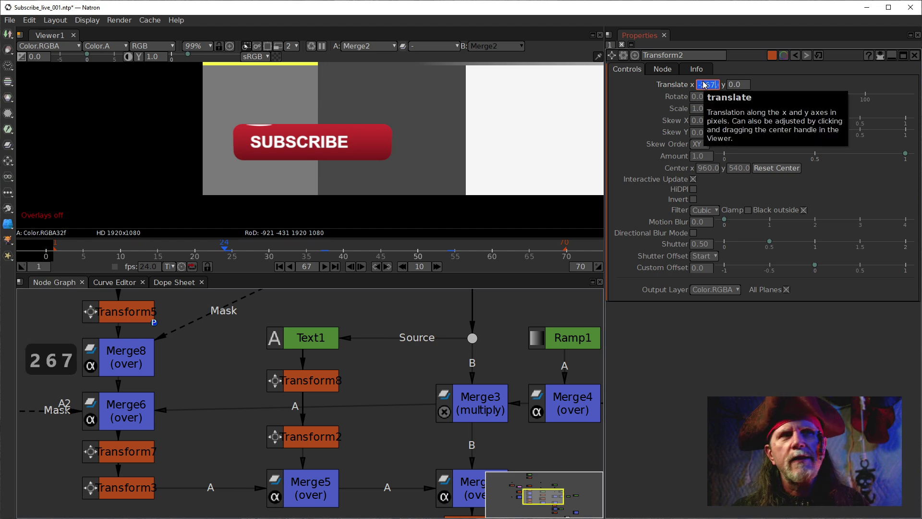
pyautogui.press('Return')
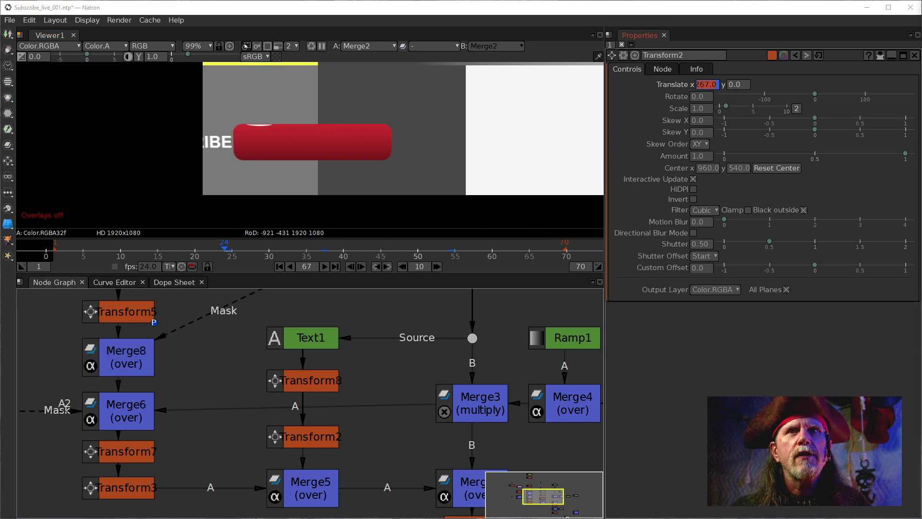
# Move the Text1 node slightly up to leave more room above Transform8.
pyautogui.moveTo(406, 432); pyautogui.dragTo(400, 380)
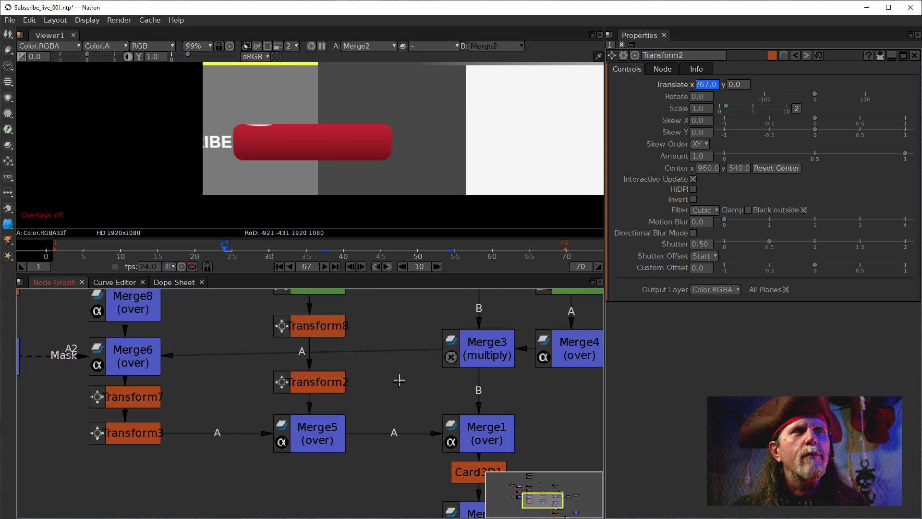
pyautogui.moveTo(333, 442); pyautogui.dragTo(316, 475)
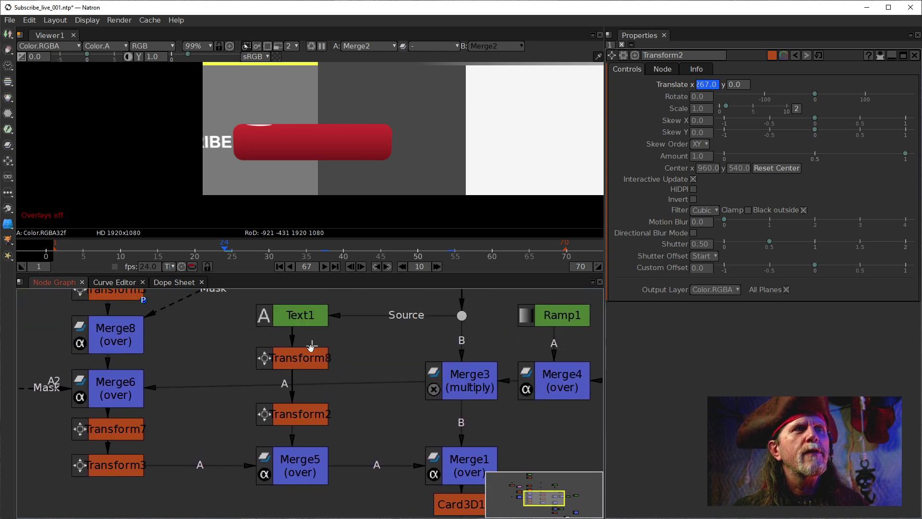
pyautogui.moveTo(453, 352); pyautogui.dragTo(421, 432)
pyautogui.scroll(-2, 421, 434)
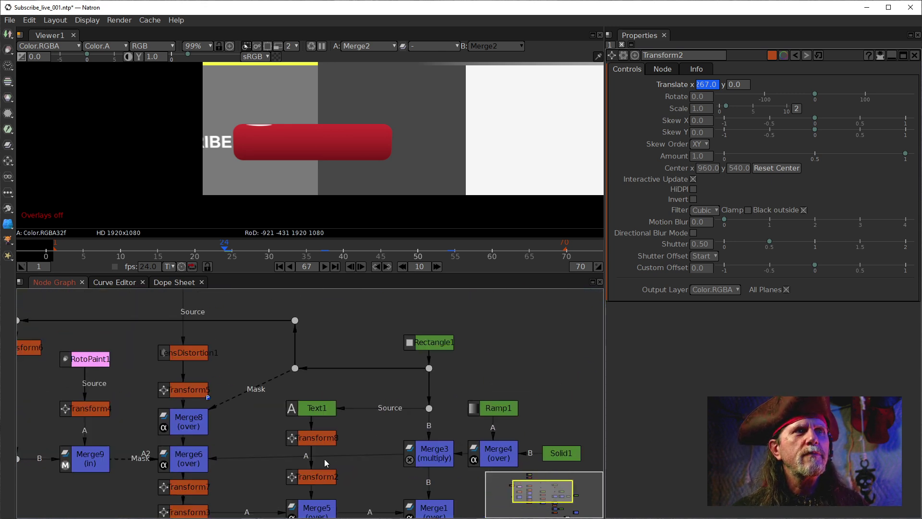
pyautogui.moveTo(332, 465); pyautogui.dragTo(278, 404)
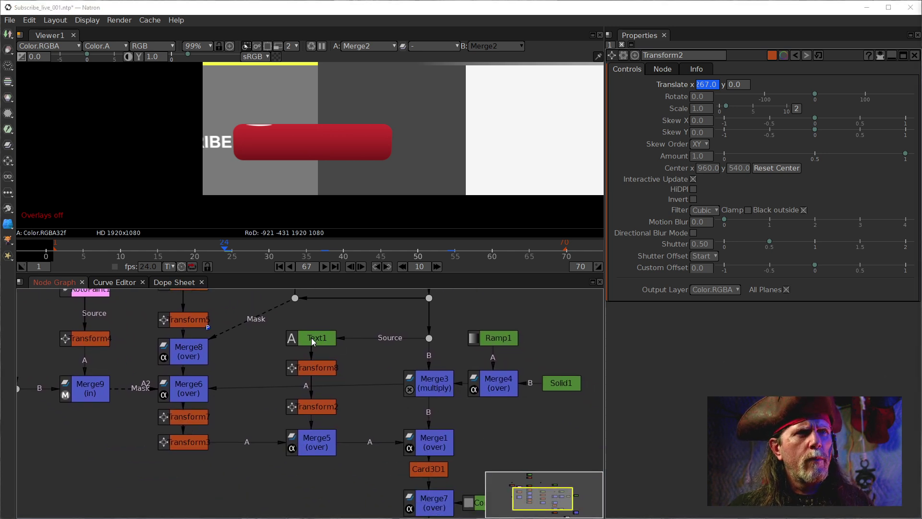
pyautogui.moveTo(312, 342); pyautogui.dragTo(312, 326)
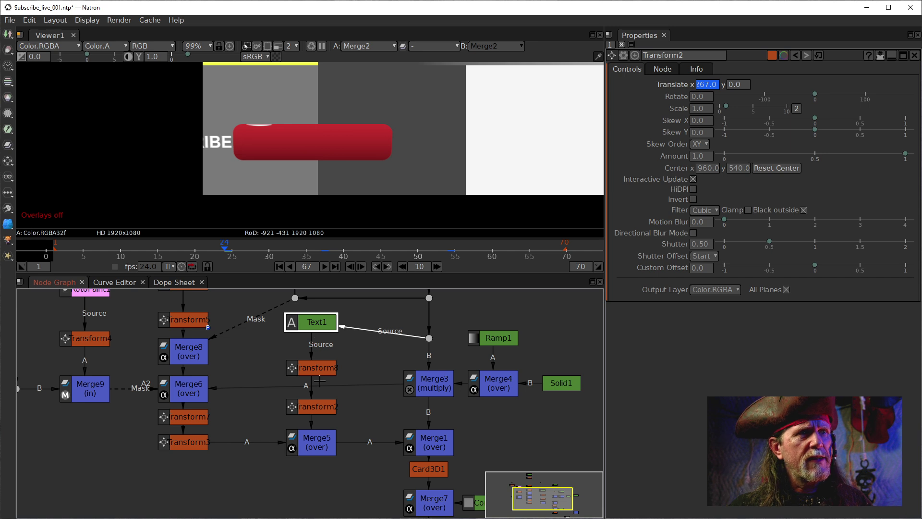
# Move the Transform8 and Transform2 nodes up beneath Text1 to free space above Merge5.
pyautogui.moveTo(312, 370); pyautogui.dragTo(313, 358)
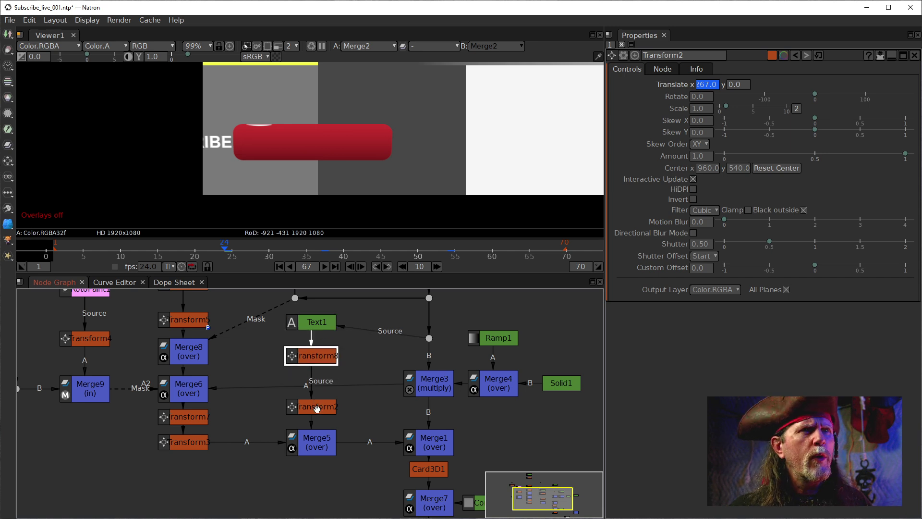
pyautogui.moveTo(317, 409); pyautogui.dragTo(312, 347)
pyautogui.moveTo(311, 379); pyautogui.dragTo(311, 372)
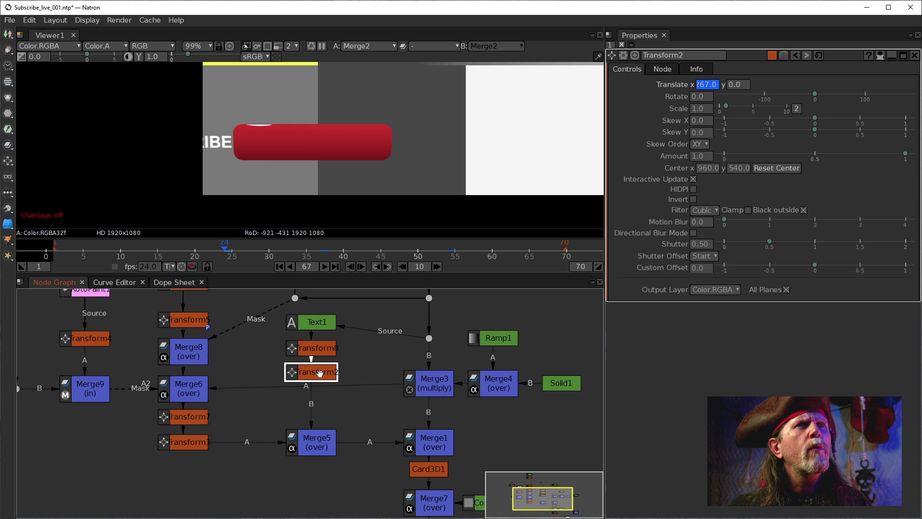
pyautogui.moveTo(320, 374); pyautogui.dragTo(320, 372)
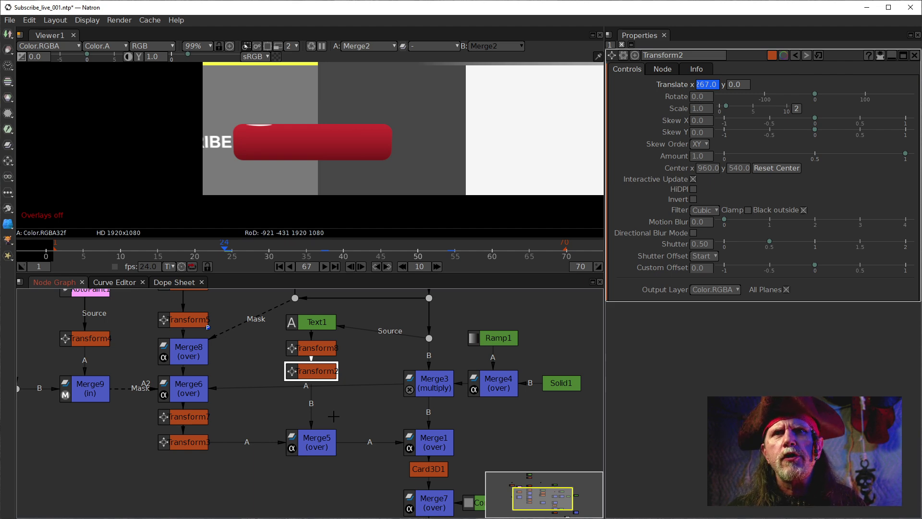
# Add a Merge node after Transform2, lower Merge5 and Transform3, and place the new merge just above Merge5.
pyautogui.press('m')
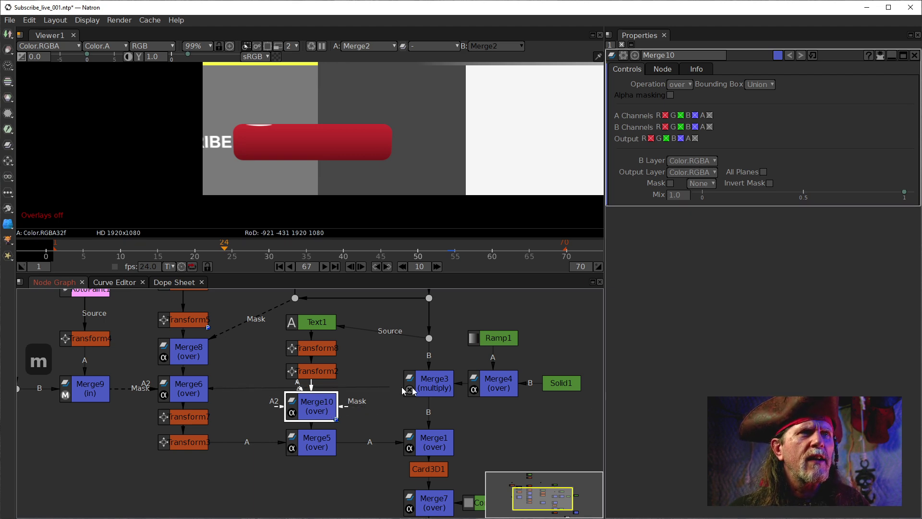
pyautogui.moveTo(307, 409); pyautogui.dragTo(313, 490)
pyautogui.moveTo(187, 441); pyautogui.dragTo(188, 479)
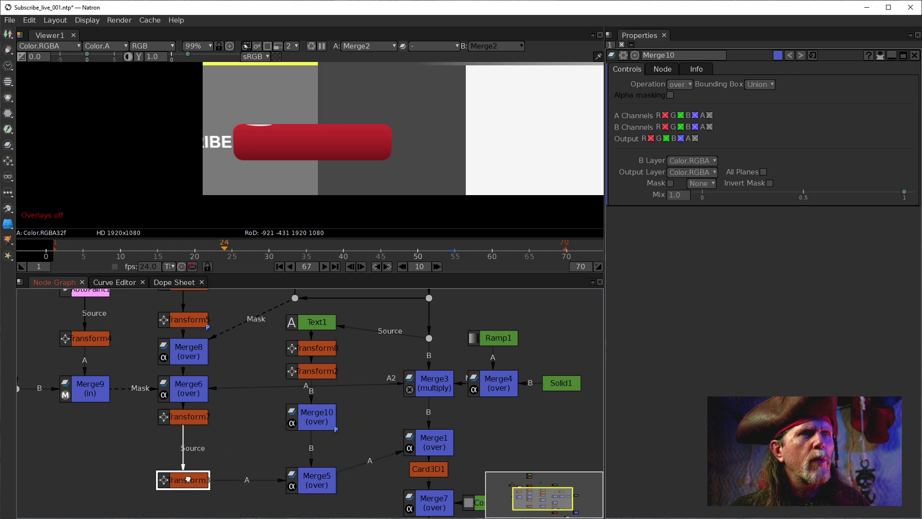
pyautogui.moveTo(328, 409); pyautogui.dragTo(328, 433)
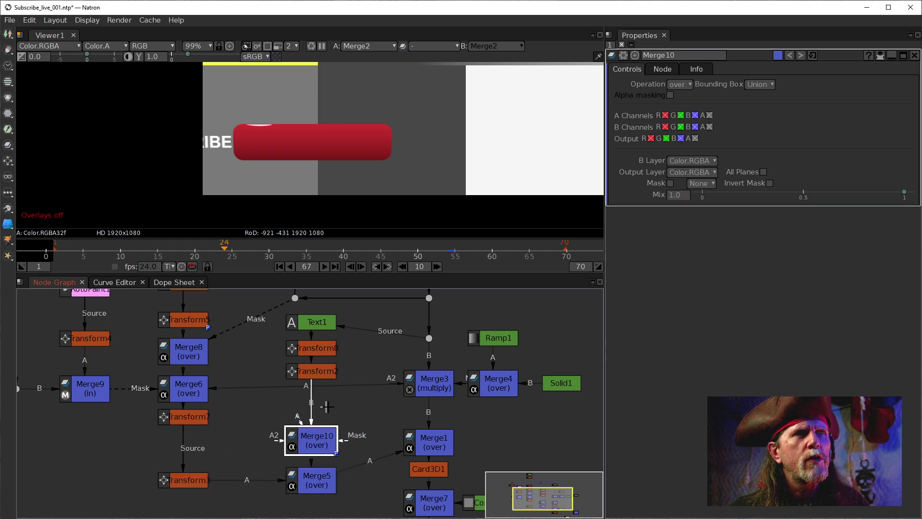
# Feed Transform2 into Merge10's A input and connect Merge10's mask to the dot above Merge3.
pyautogui.scroll(2, 383, 409)
pyautogui.moveTo(383, 409); pyautogui.dragTo(362, 382)
pyautogui.moveTo(302, 377); pyautogui.dragTo(303, 328)
pyautogui.click(290, 418)
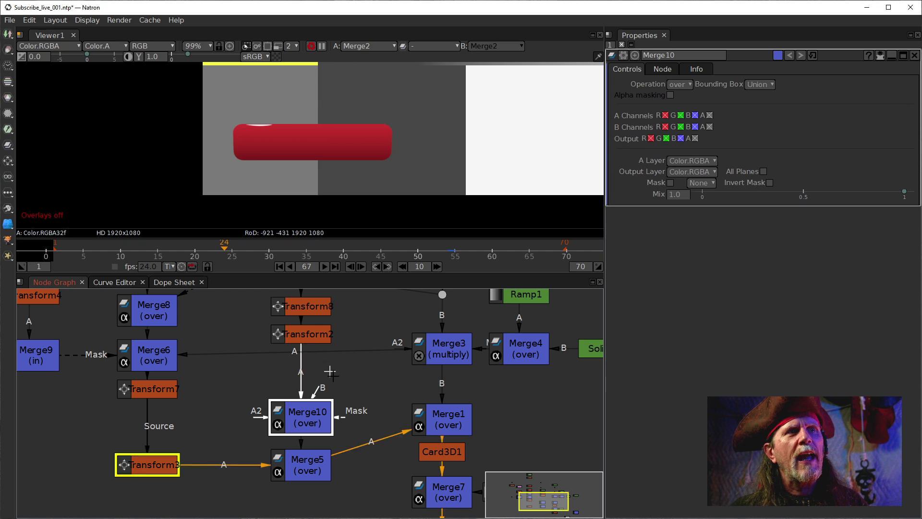
pyautogui.moveTo(310, 425); pyautogui.dragTo(310, 415)
pyautogui.moveTo(406, 397); pyautogui.dragTo(412, 430)
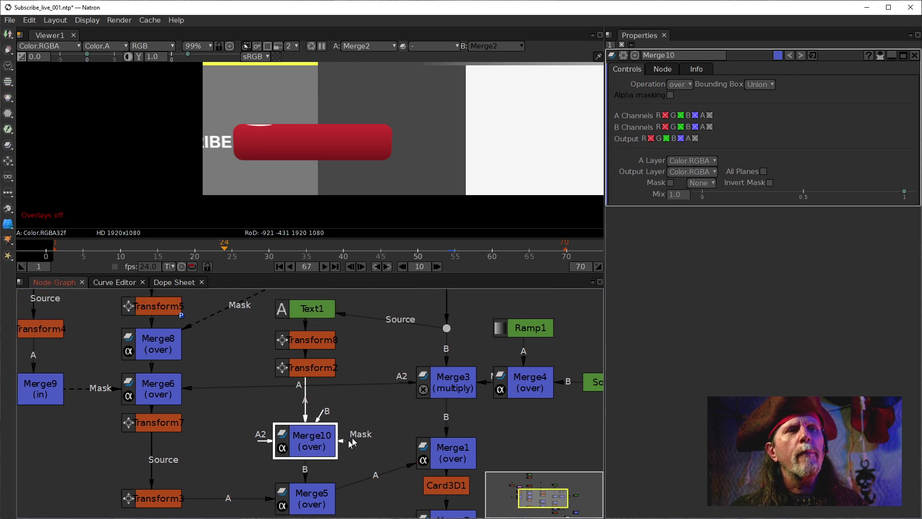
pyautogui.moveTo(349, 442); pyautogui.dragTo(447, 332)
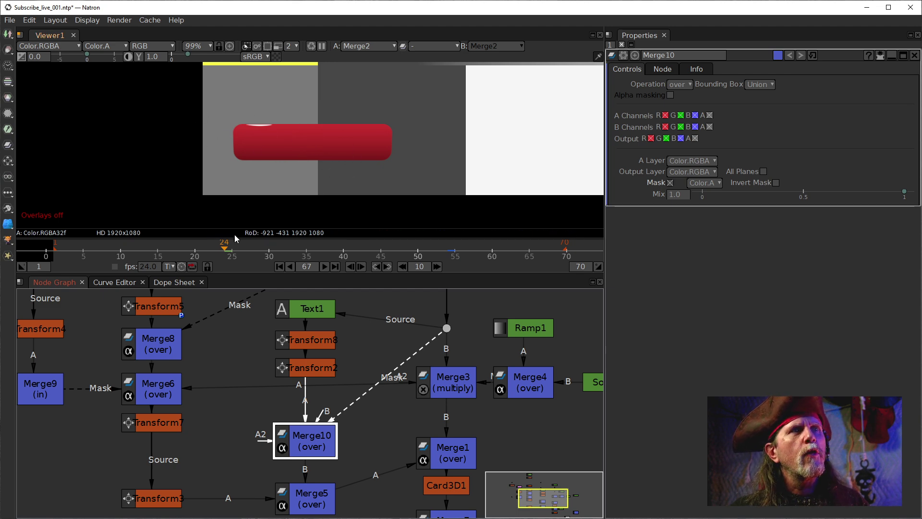
# Scrub between frames 19 and 30 and examine the masked text up close where it overlaps the icon and the button edge.
pyautogui.moveTo(243, 240); pyautogui.dragTo(187, 267)
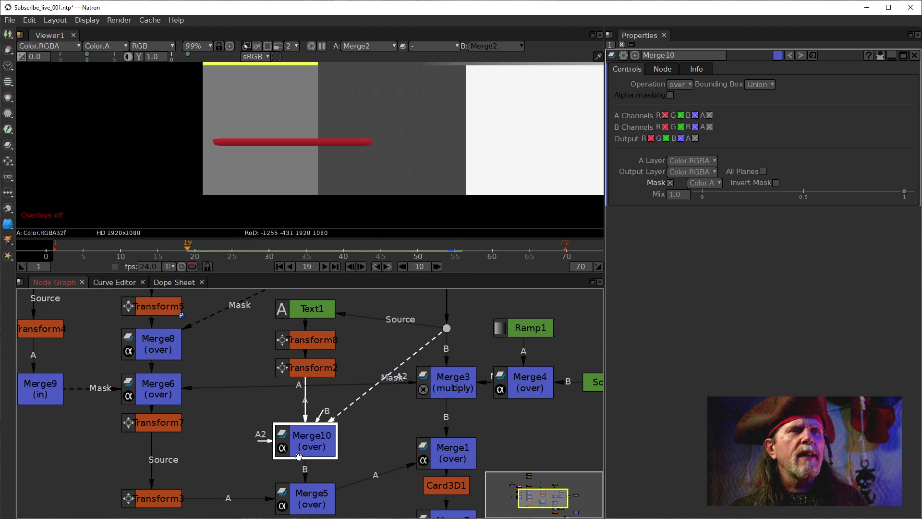
pyautogui.moveTo(364, 482); pyautogui.dragTo(321, 450)
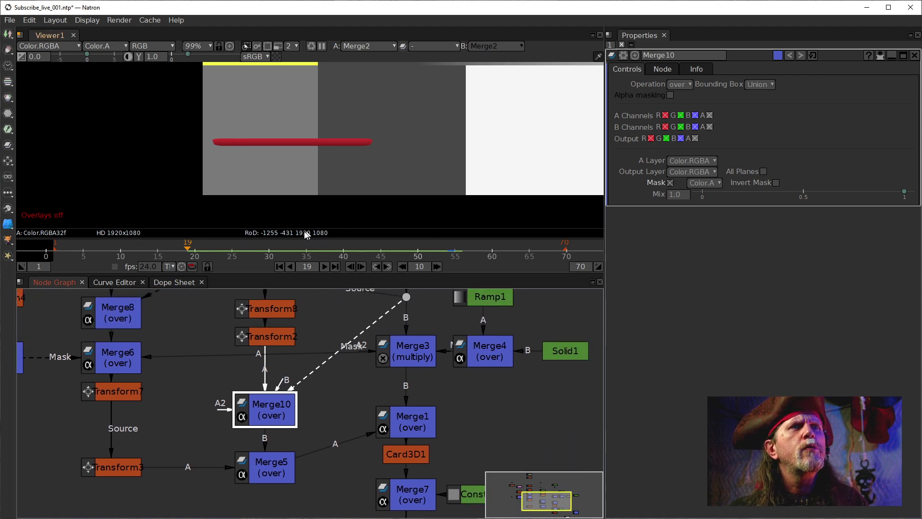
pyautogui.moveTo(269, 246)
pyautogui.mouseDown()
pyautogui.moveTo(256, 246)
pyautogui.moveTo(264, 246)
pyautogui.mouseUp()
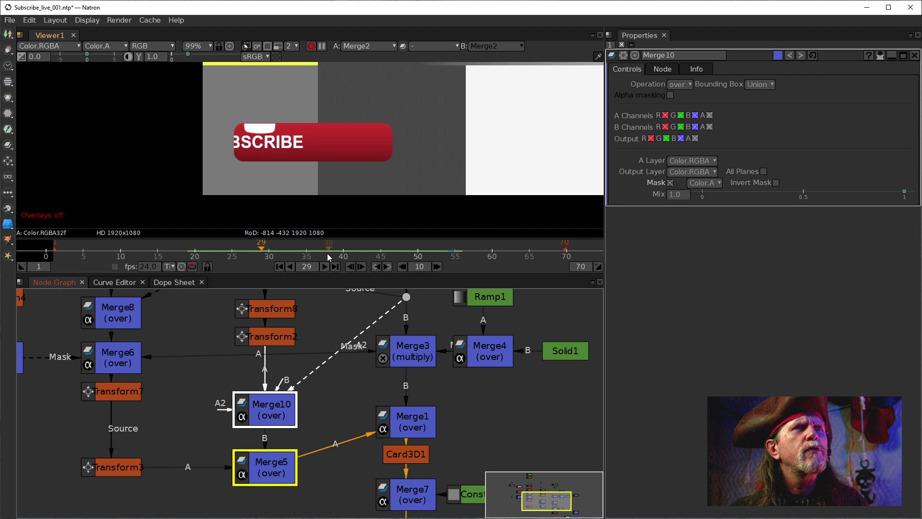
pyautogui.press('Right')
pyautogui.press('Right')
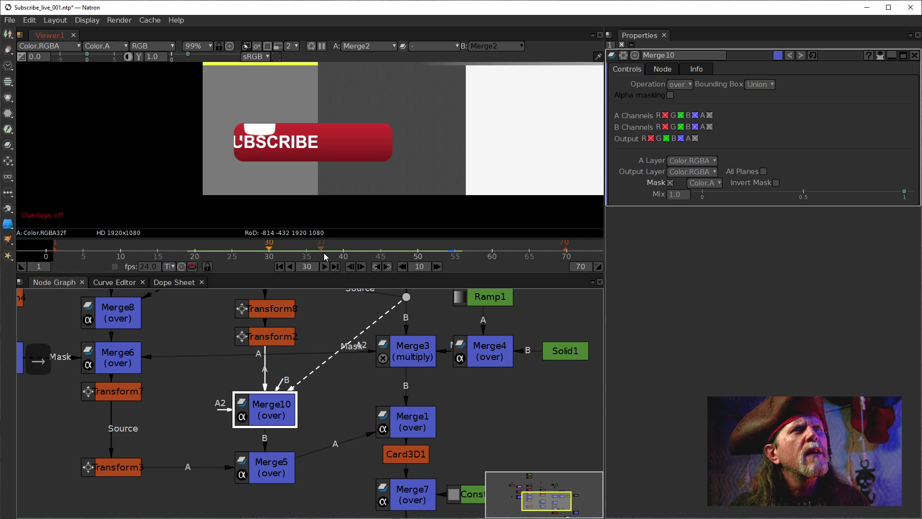
pyautogui.press('Left')
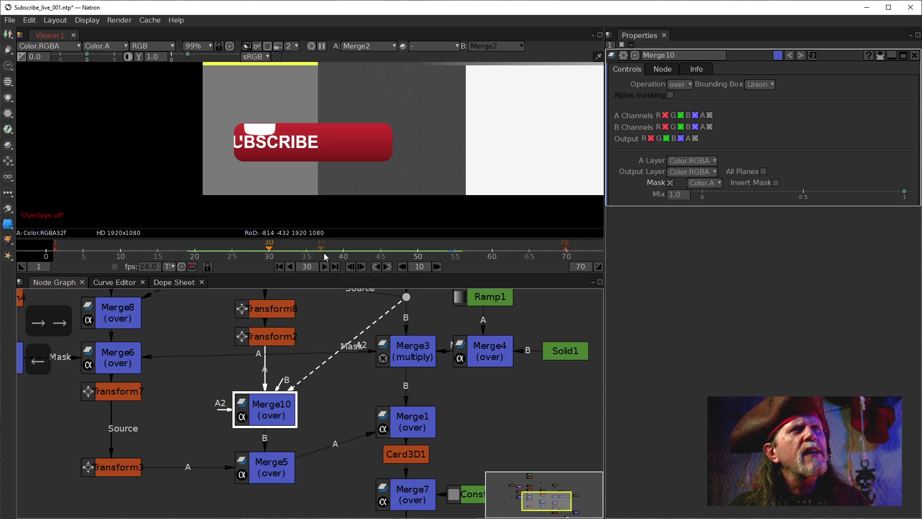
pyautogui.scroll(5, 250, 165)
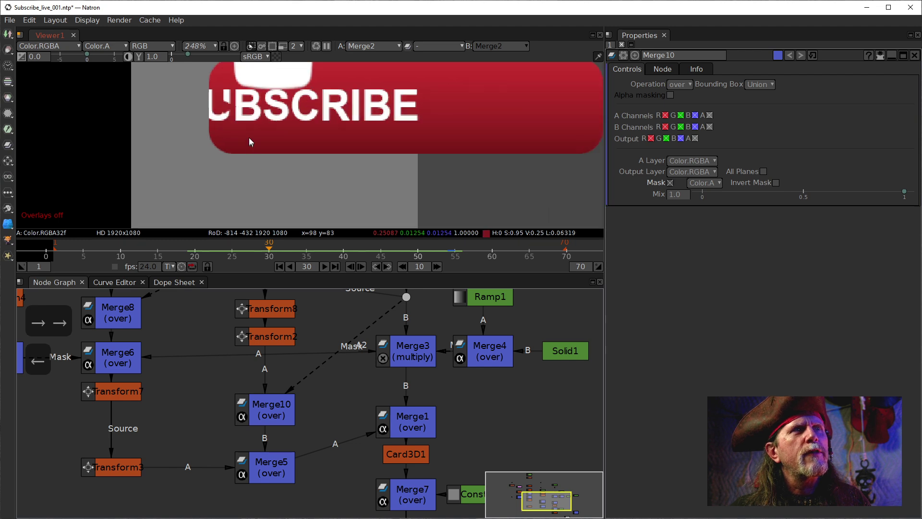
pyautogui.scroll(6, 249, 140)
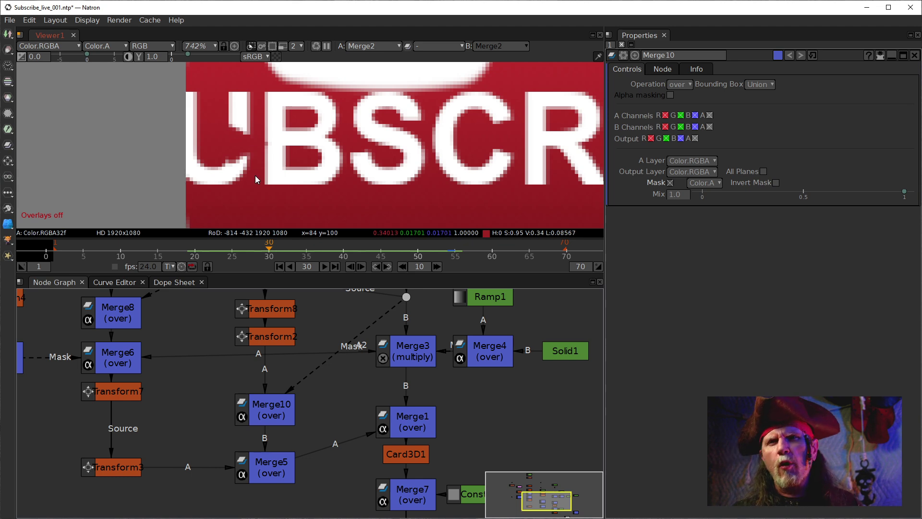
pyautogui.moveTo(349, 462); pyautogui.dragTo(347, 375)
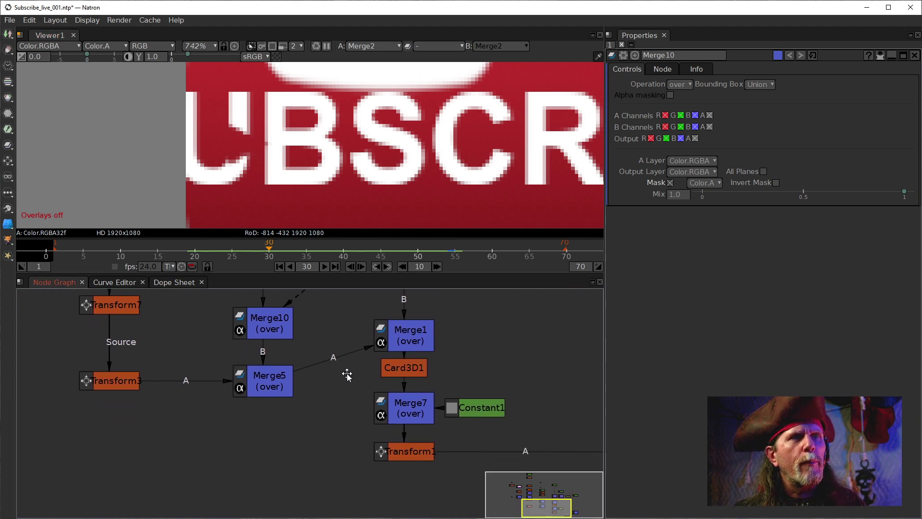
pyautogui.moveTo(268, 358); pyautogui.dragTo(262, 404)
pyautogui.click(268, 373)
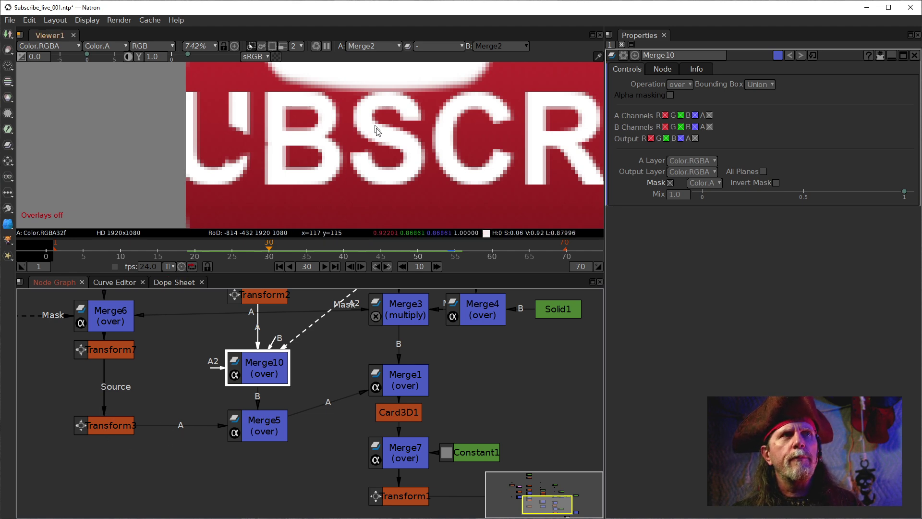
pyautogui.scroll(-2, 379, 135)
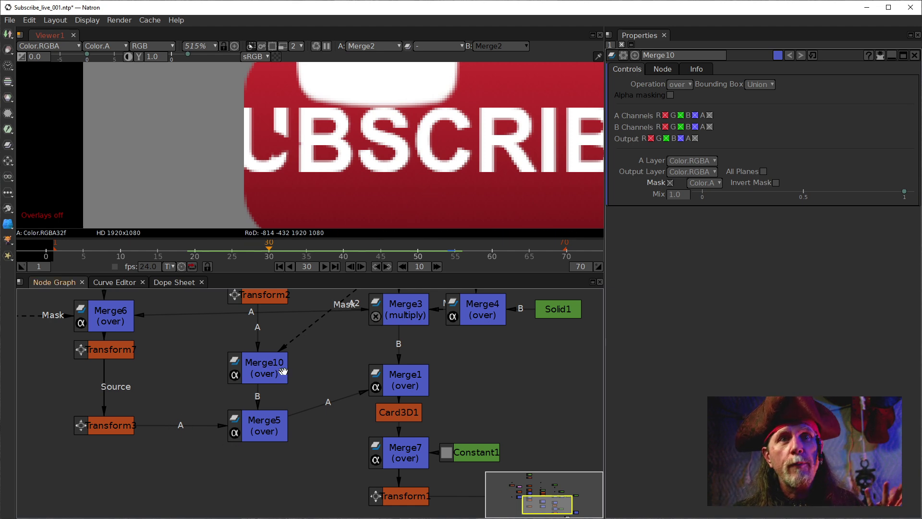
# Swap Merge5's inputs so Merge10 feeds A and Transform3 feeds B.
pyautogui.moveTo(247, 398); pyautogui.dragTo(148, 369)
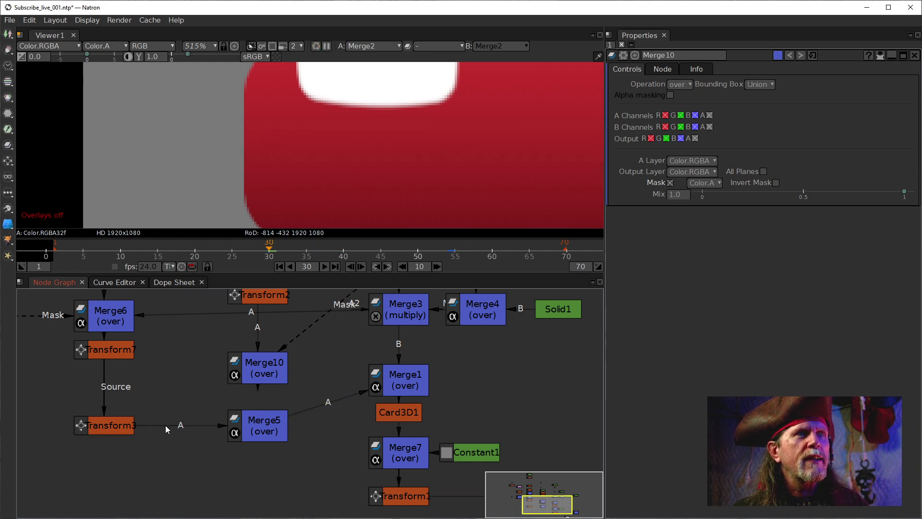
pyautogui.moveTo(165, 425); pyautogui.dragTo(264, 375)
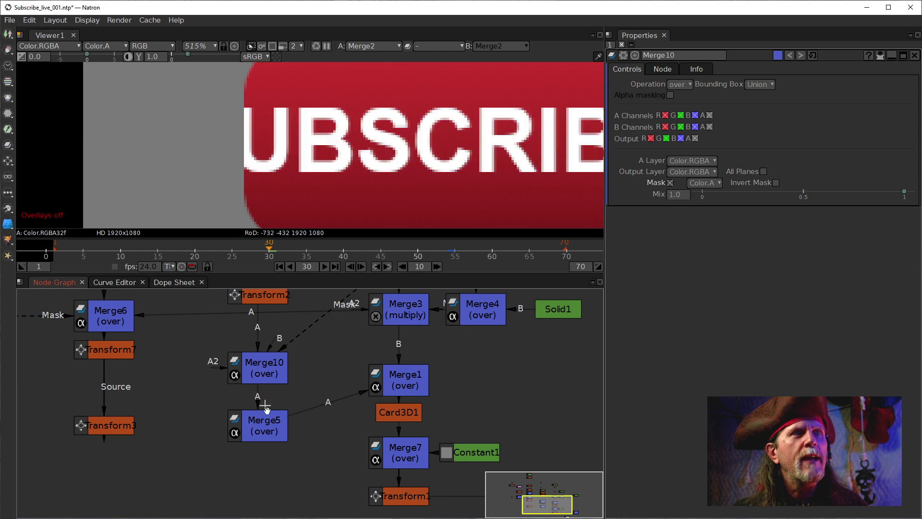
pyautogui.click(269, 426)
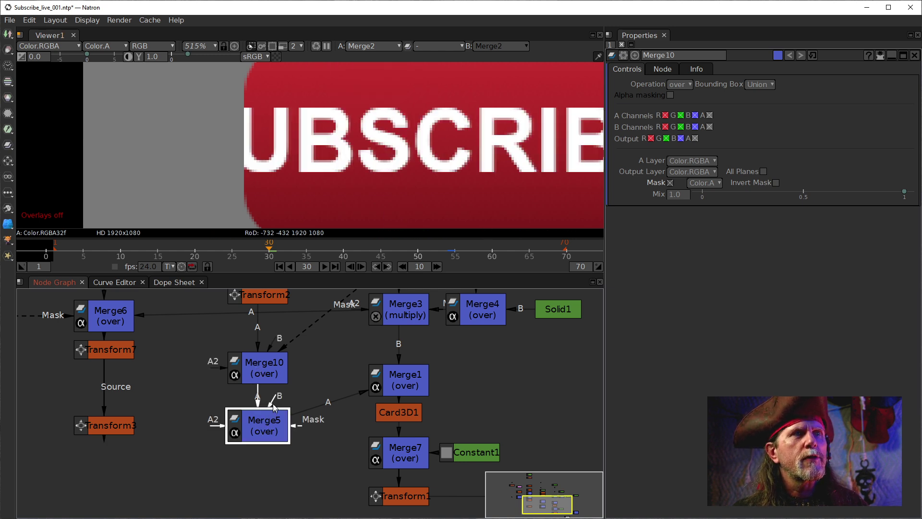
pyautogui.moveTo(277, 399); pyautogui.dragTo(113, 422)
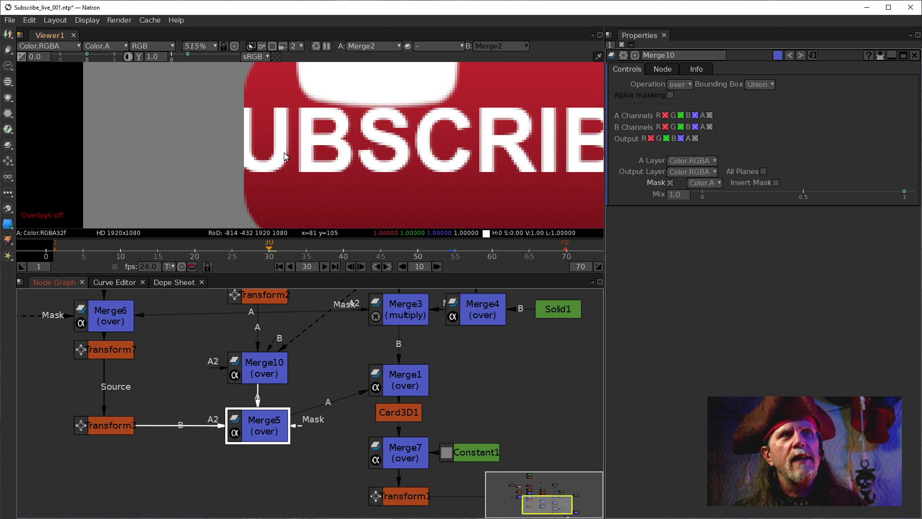
# Go to frame 33 and examine how the text overlaps the icon, both up close and across the whole button.
pyautogui.moveTo(249, 248); pyautogui.dragTo(293, 247)
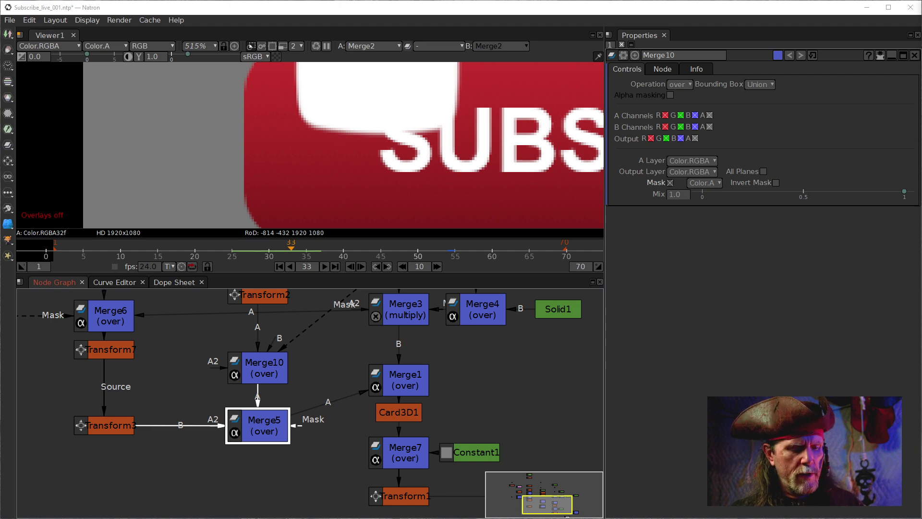
pyautogui.press('1')
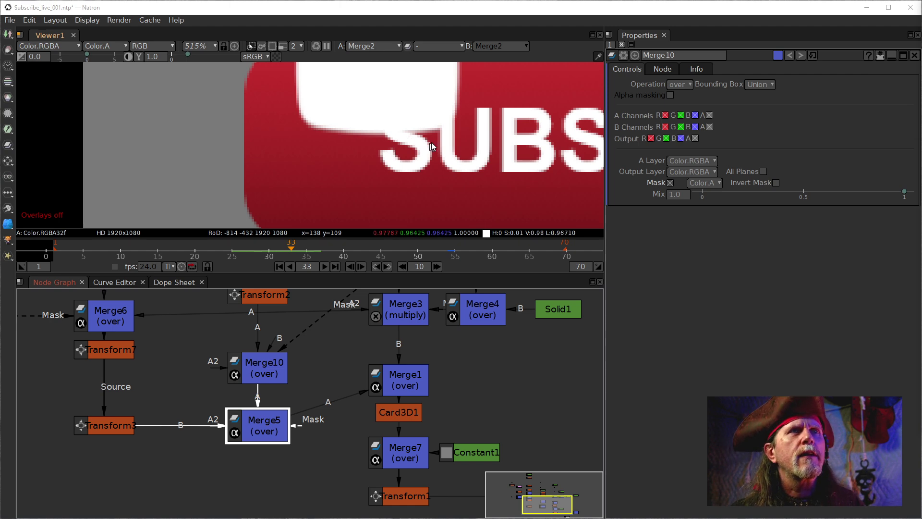
pyautogui.click(445, 170)
pyautogui.press('f')
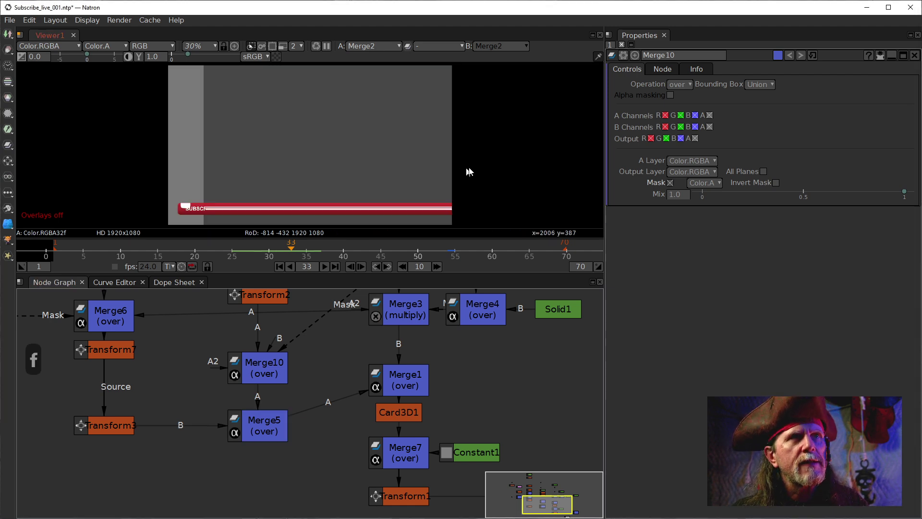
pyautogui.moveTo(224, 208); pyautogui.dragTo(263, 150)
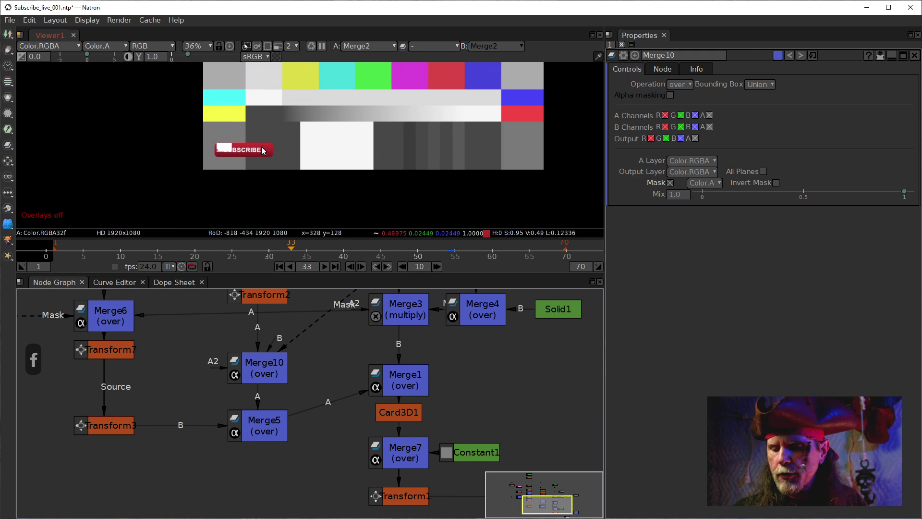
pyautogui.hotkey('ctrl', '1')
pyautogui.scroll(2, 270, 157)
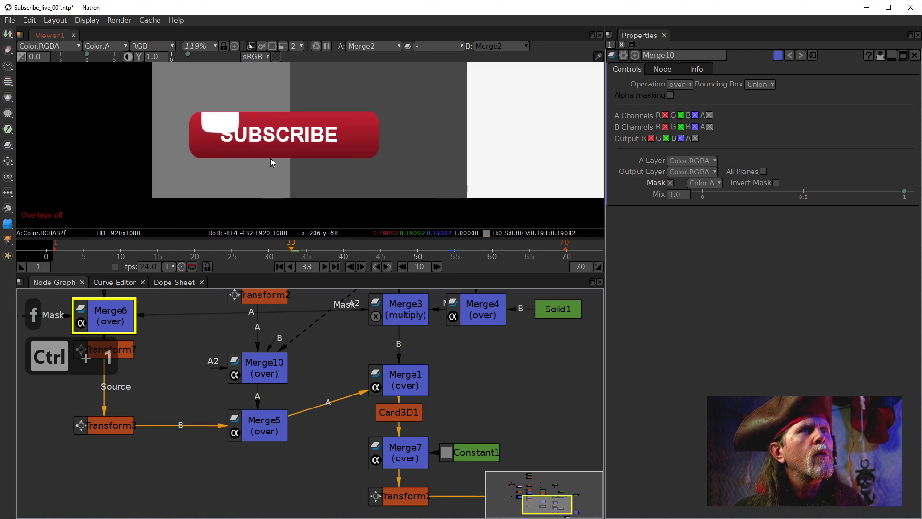
# Play the button animation from frame 1 and stop playback after reviewing it.
pyautogui.click(280, 267)
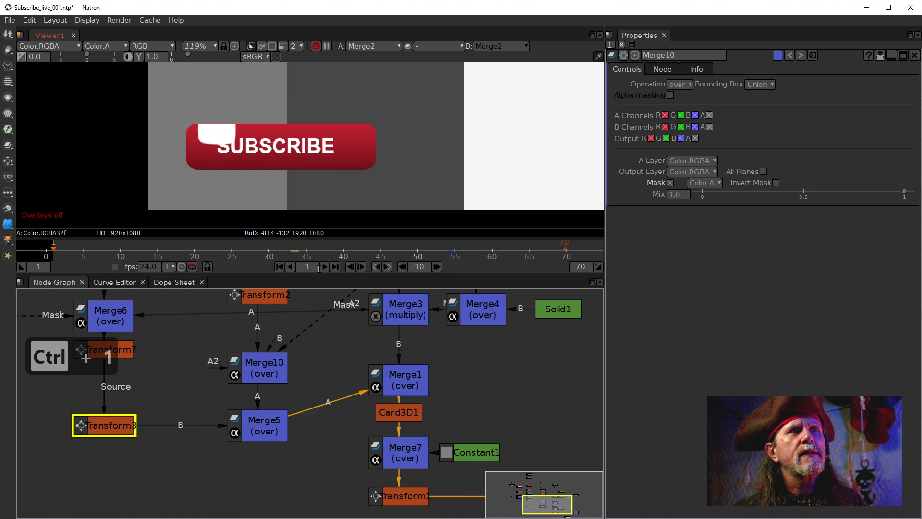
pyautogui.click(324, 267)
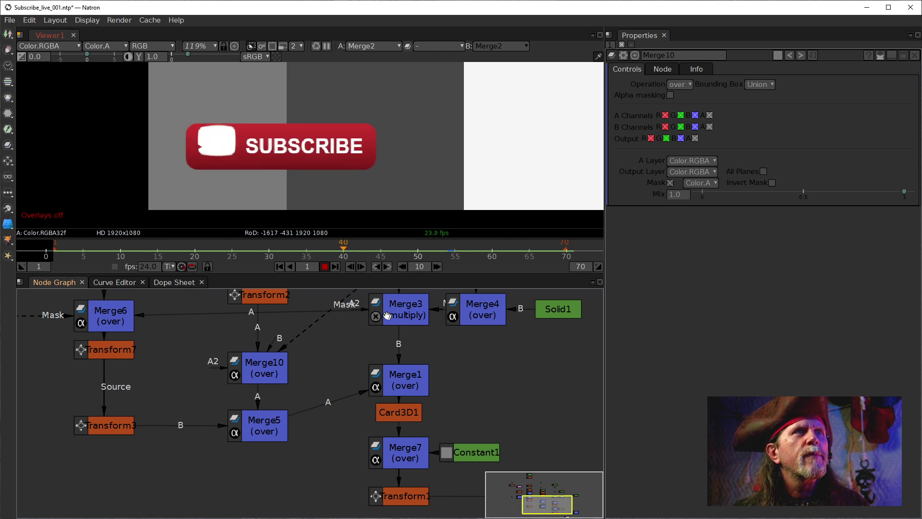
pyautogui.click(325, 267)
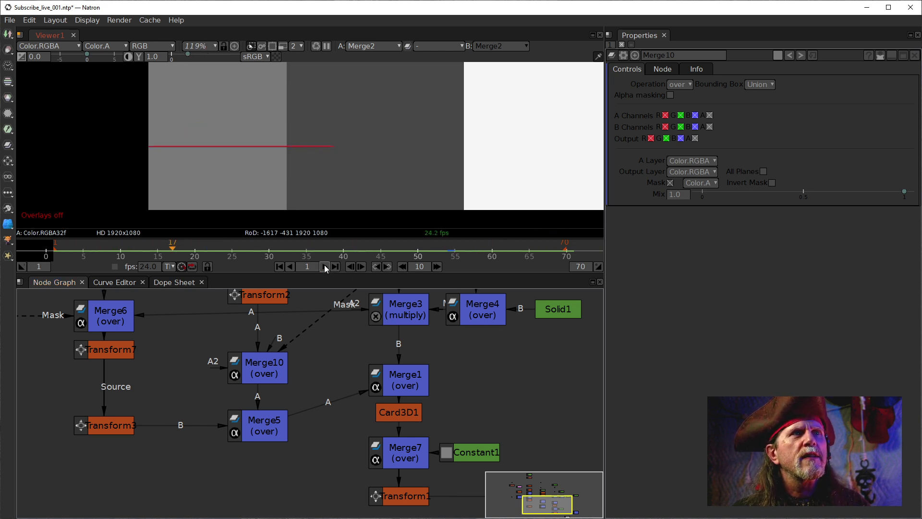
# Set the viewer zoom to 100%, replay the animation from frame 1, and stop at frame 55.
pyautogui.click(199, 46)
pyautogui.click(207, 132)
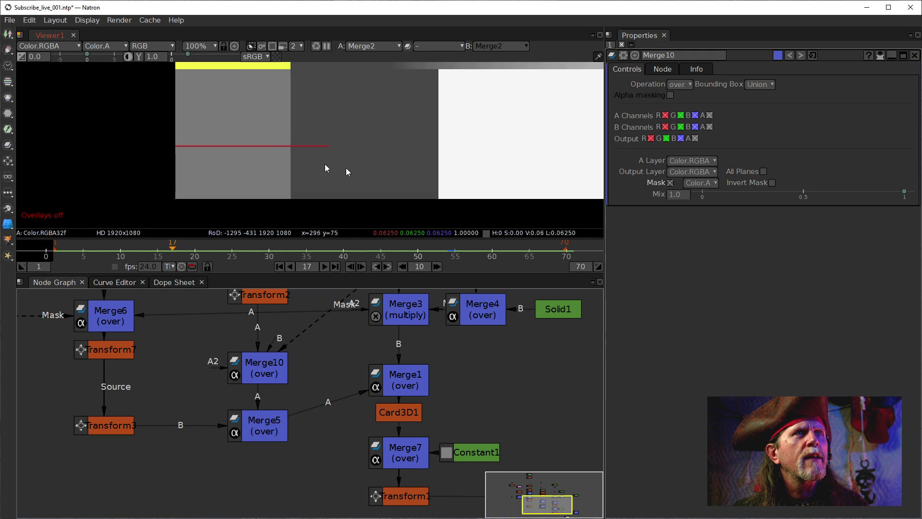
pyautogui.click(279, 267)
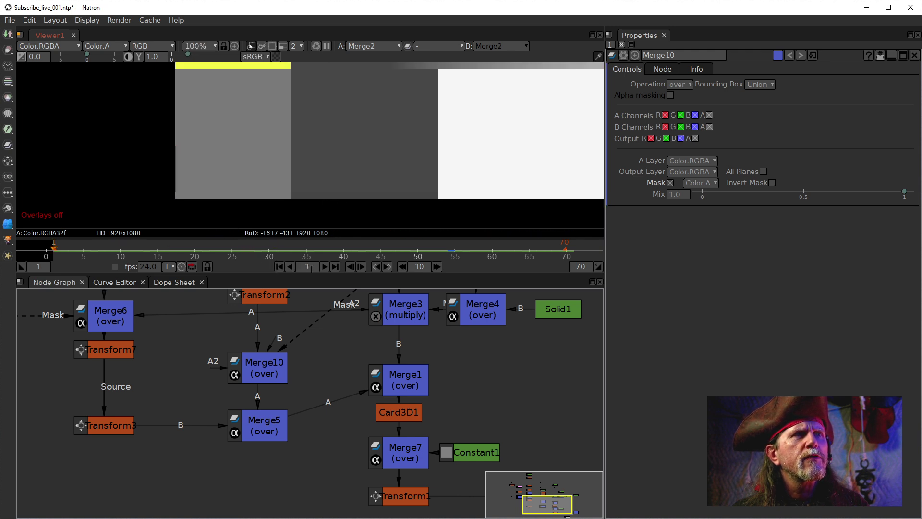
pyautogui.click(327, 267)
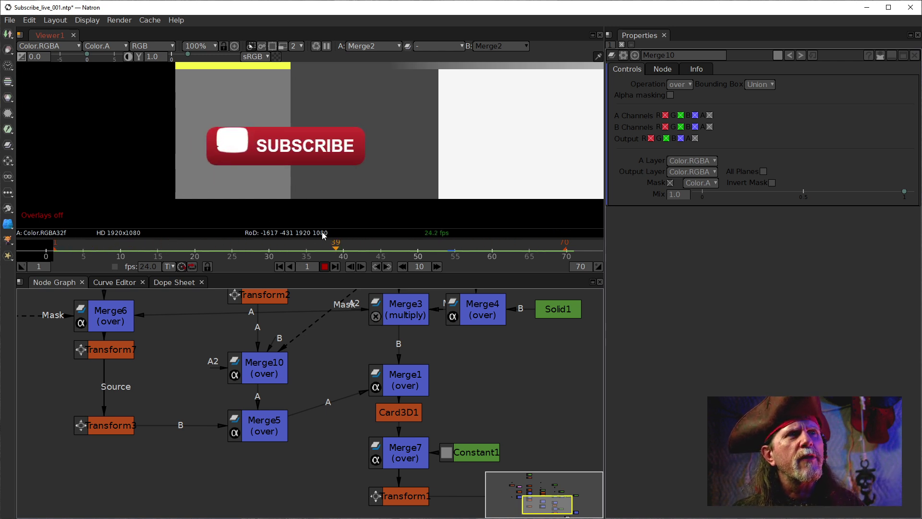
pyautogui.click(324, 267)
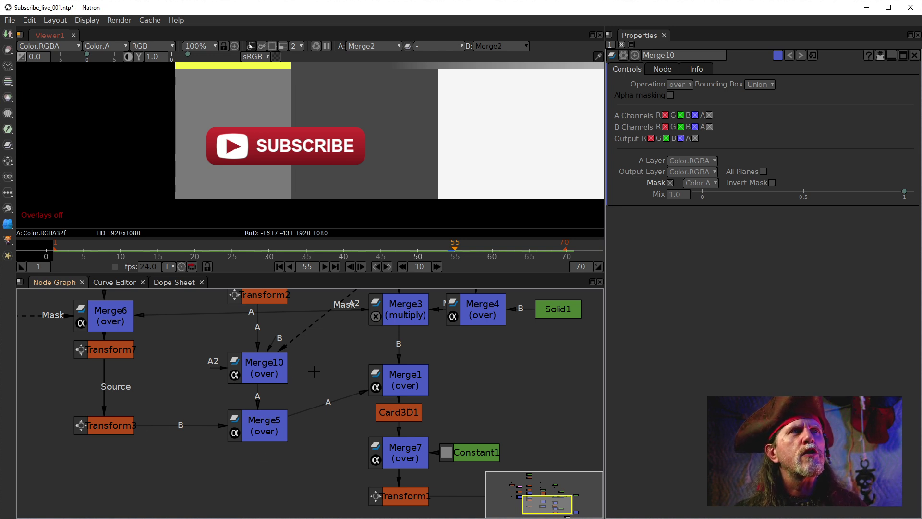
# Inspect the properties of Transform3, Transform5 and Transform7 to see which nodes carry animated translation.
pyautogui.moveTo(315, 372); pyautogui.dragTo(287, 404)
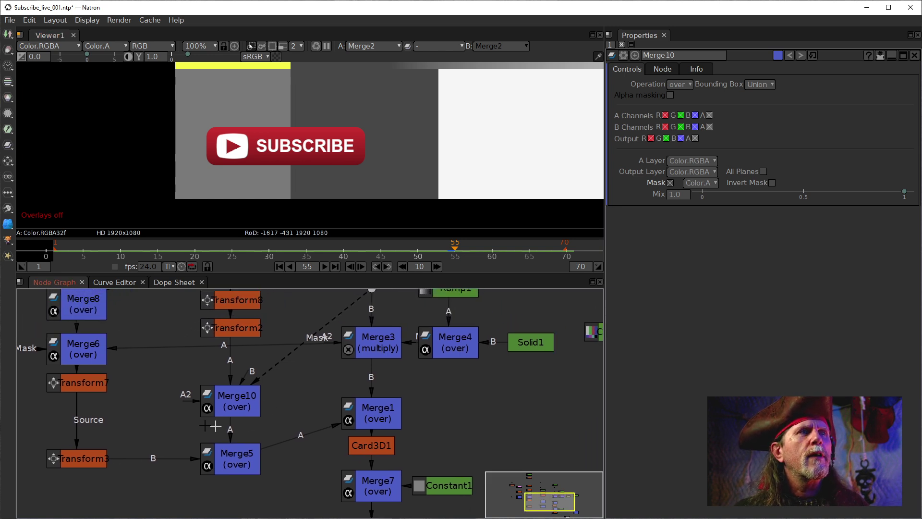
pyautogui.click(82, 385)
pyautogui.click(78, 462)
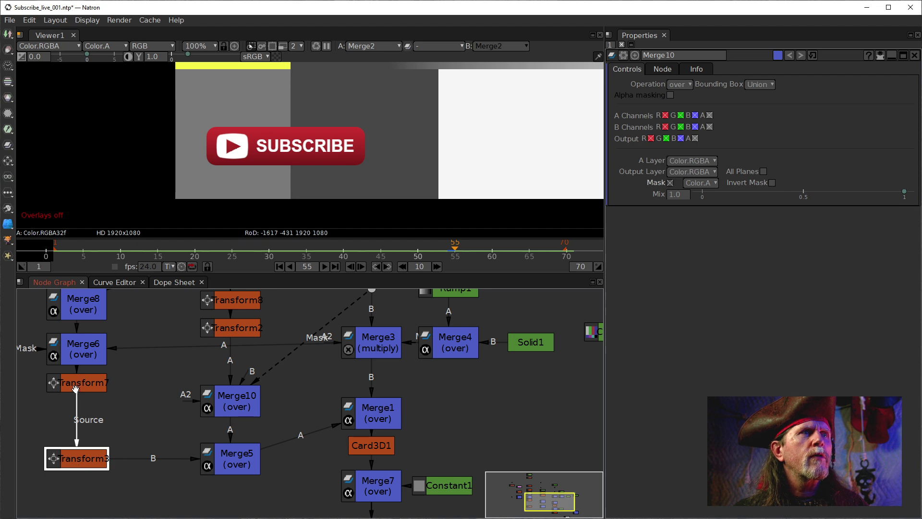
pyautogui.doubleClick(75, 389)
pyautogui.doubleClick(88, 458)
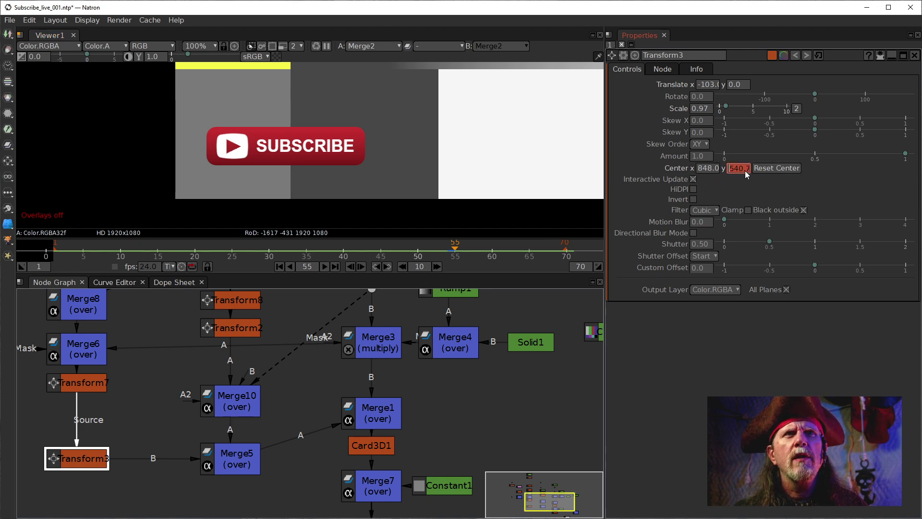
pyautogui.moveTo(303, 351)
pyautogui.mouseDown()
pyautogui.moveTo(306, 422)
pyautogui.moveTo(311, 333)
pyautogui.moveTo(312, 356)
pyautogui.mouseUp()
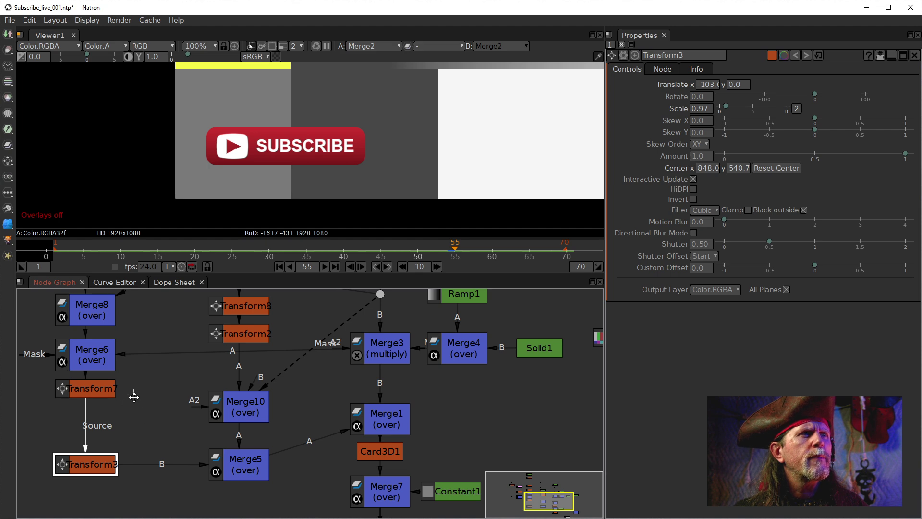
pyautogui.moveTo(134, 396); pyautogui.dragTo(142, 480)
pyautogui.moveTo(150, 436); pyautogui.dragTo(152, 456)
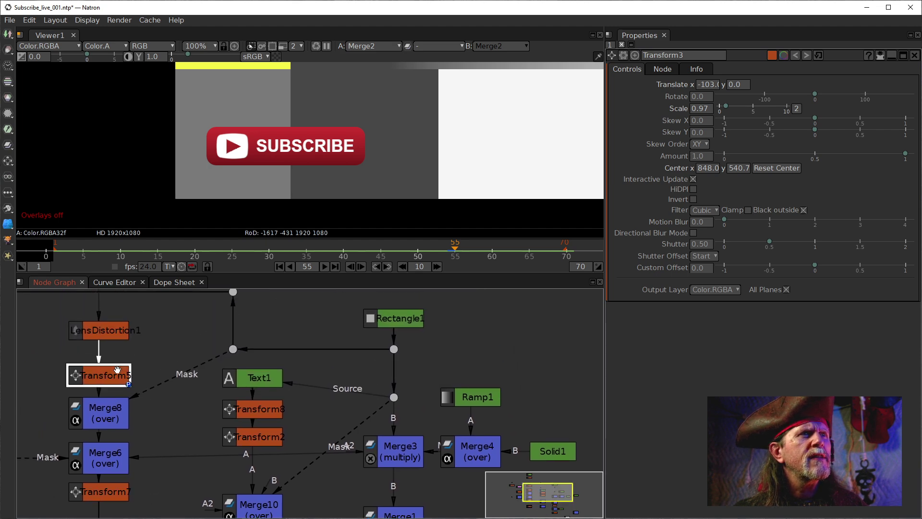
pyautogui.doubleClick(117, 370)
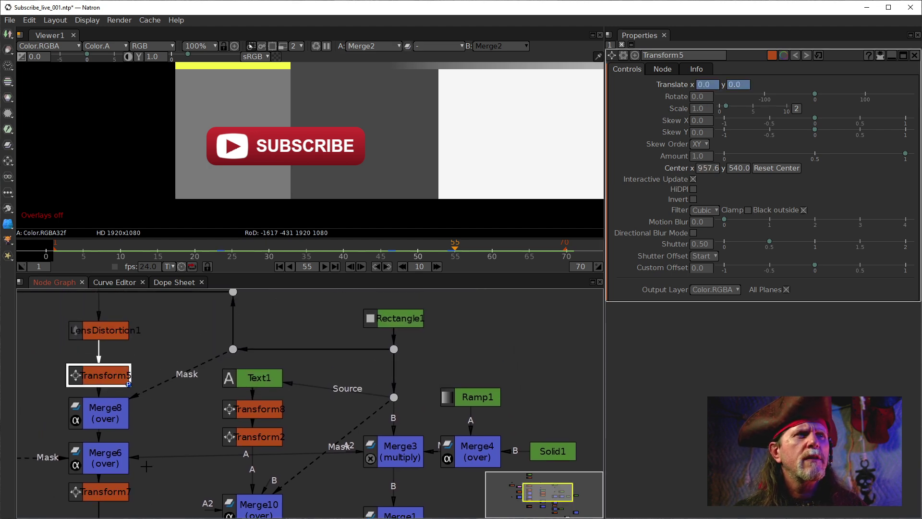
pyautogui.moveTo(115, 483); pyautogui.dragTo(130, 436)
pyautogui.click(124, 443)
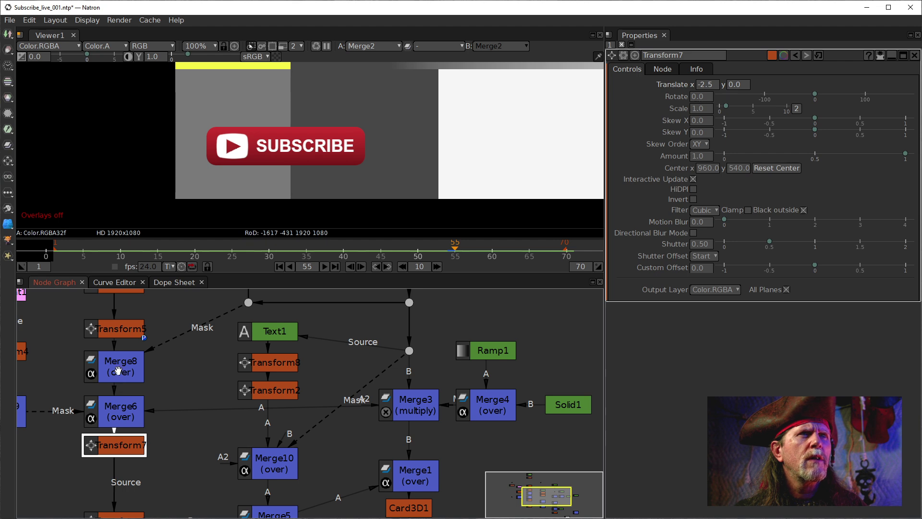
pyautogui.click(123, 338)
pyautogui.moveTo(123, 338); pyautogui.dragTo(309, 396)
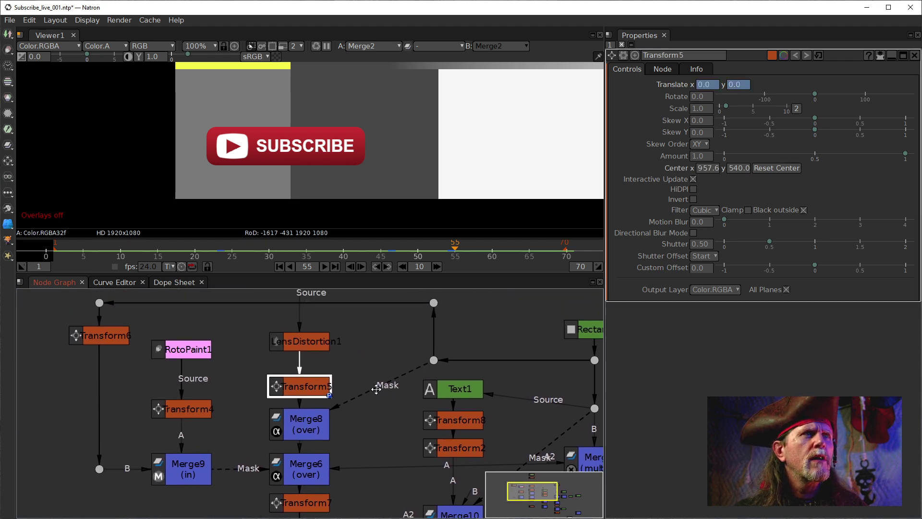
# Set the motion blur of Transform4, the node below RotoPaint1, to 0.01.
pyautogui.click(187, 411)
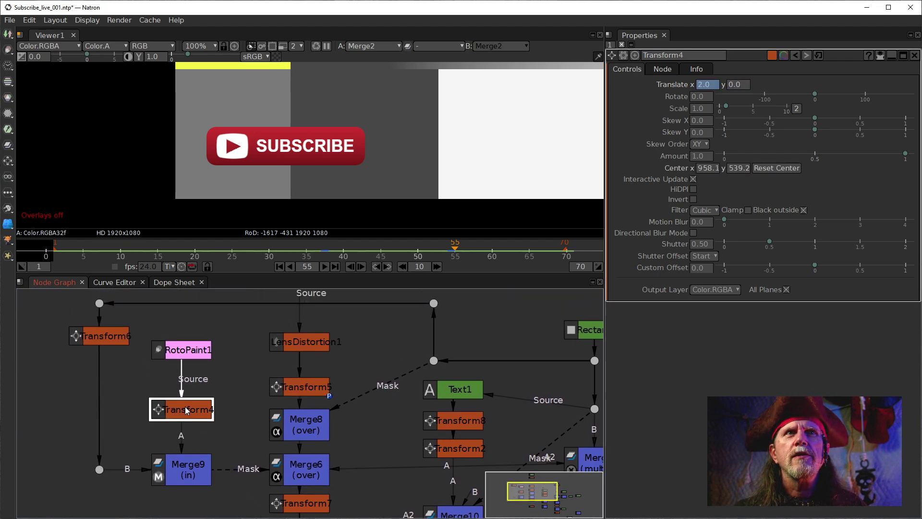
pyautogui.moveTo(303, 436); pyautogui.dragTo(242, 423)
pyautogui.moveTo(178, 417); pyautogui.dragTo(258, 386)
pyautogui.scroll(2, 153, 397)
pyautogui.moveTo(188, 362); pyautogui.dragTo(185, 406)
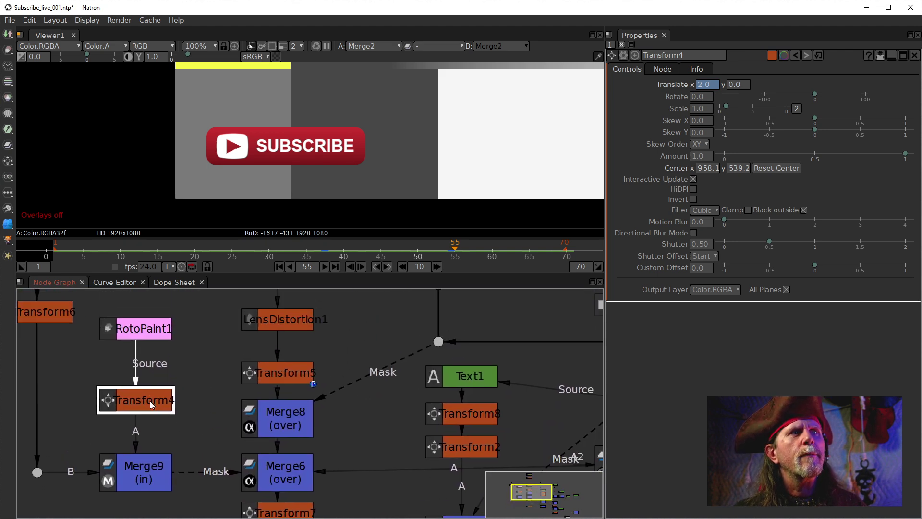
pyautogui.click(705, 222)
pyautogui.write('1')
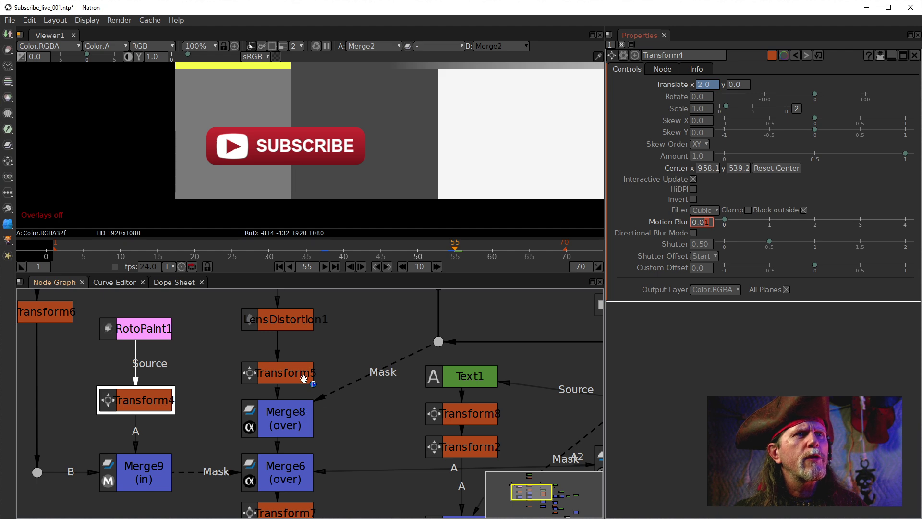
# Set the motion blur of Transform5, the node below LensDistortion1, to 0.01.
pyautogui.moveTo(322, 371); pyautogui.dragTo(269, 364)
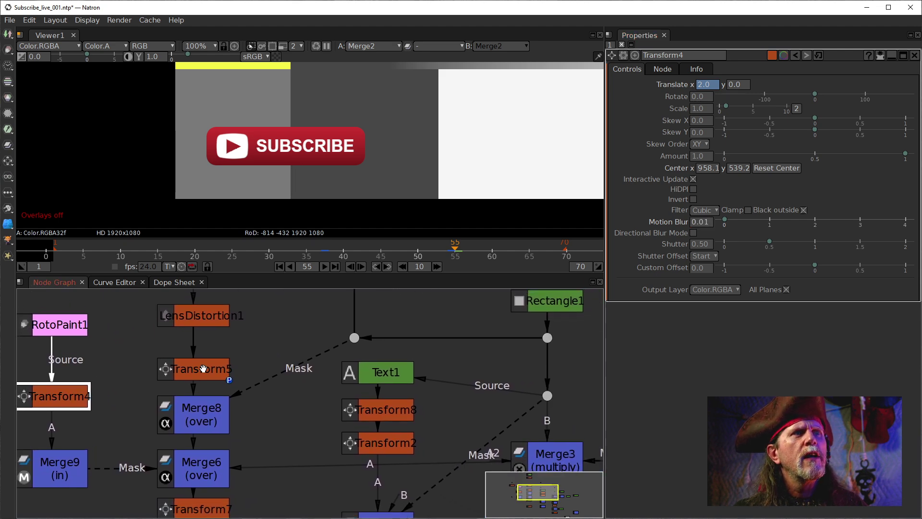
pyautogui.click(204, 371)
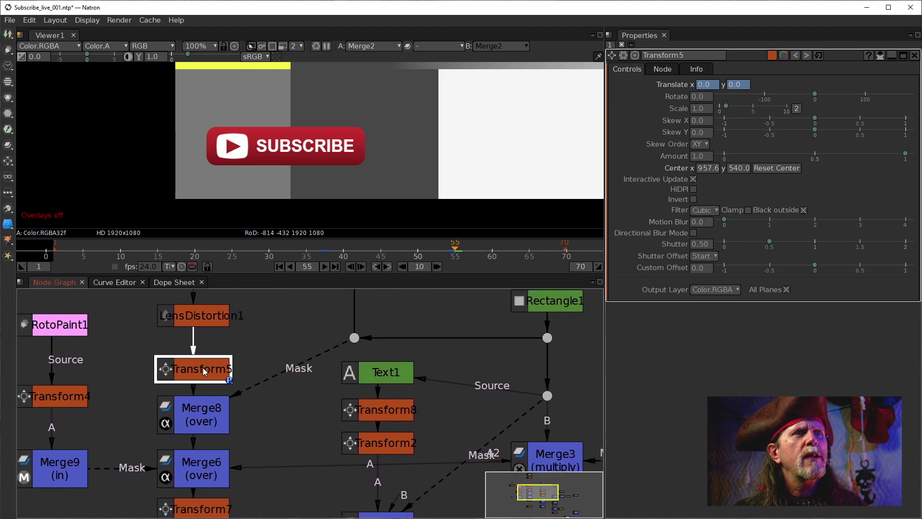
pyautogui.click(711, 221)
pyautogui.write('1')
pyautogui.press('Return')
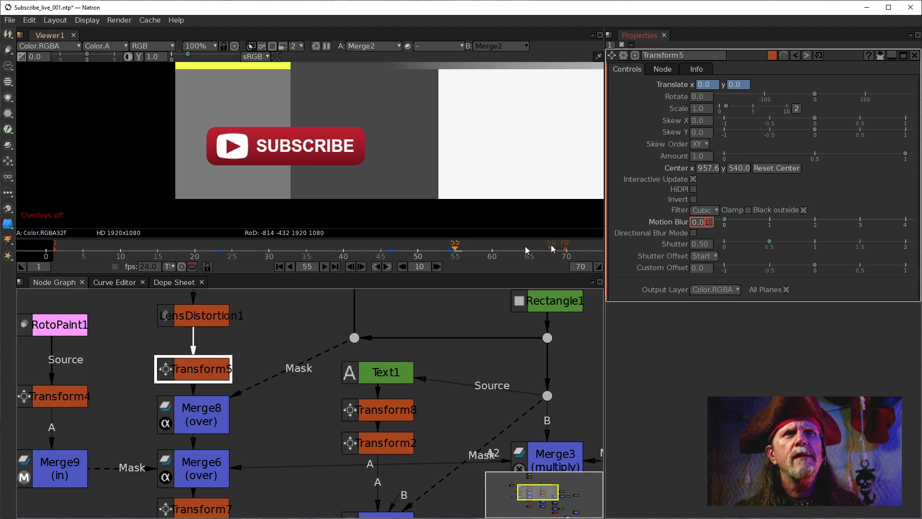
# Check Transform8's properties below Text1, and set the motion blur of Transform2 to 0.01.
pyautogui.moveTo(439, 369); pyautogui.dragTo(285, 370)
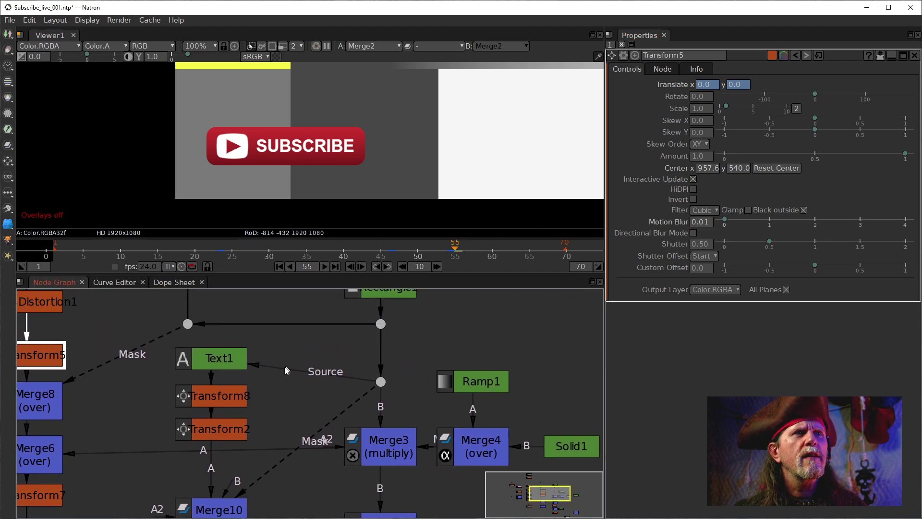
pyautogui.click(230, 402)
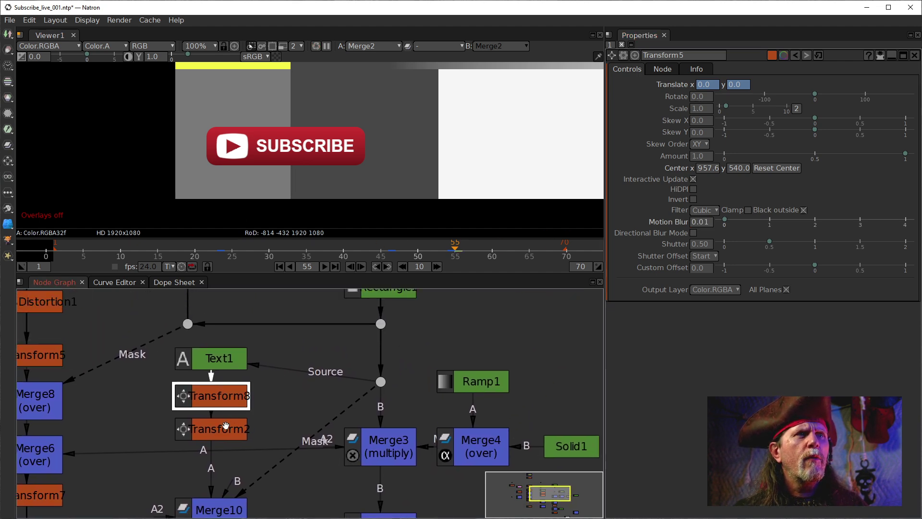
pyautogui.click(226, 426)
pyautogui.doubleClick(226, 401)
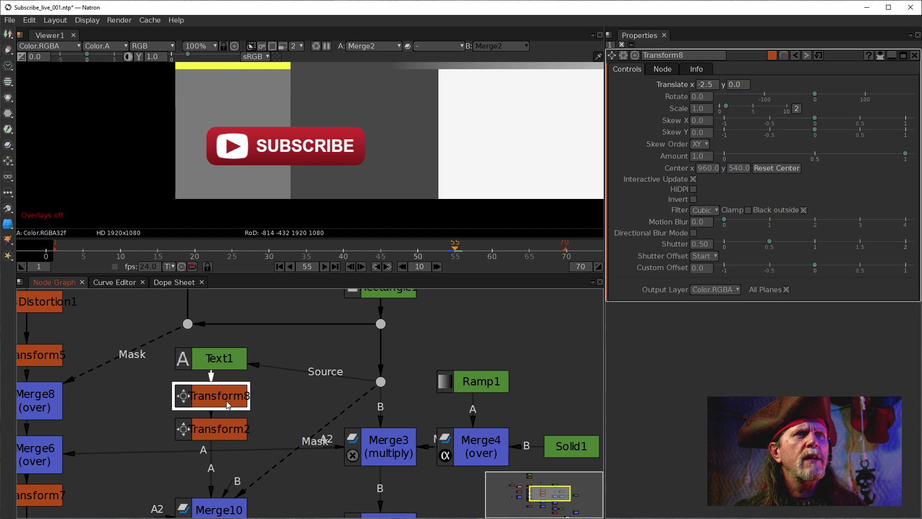
pyautogui.click(230, 416)
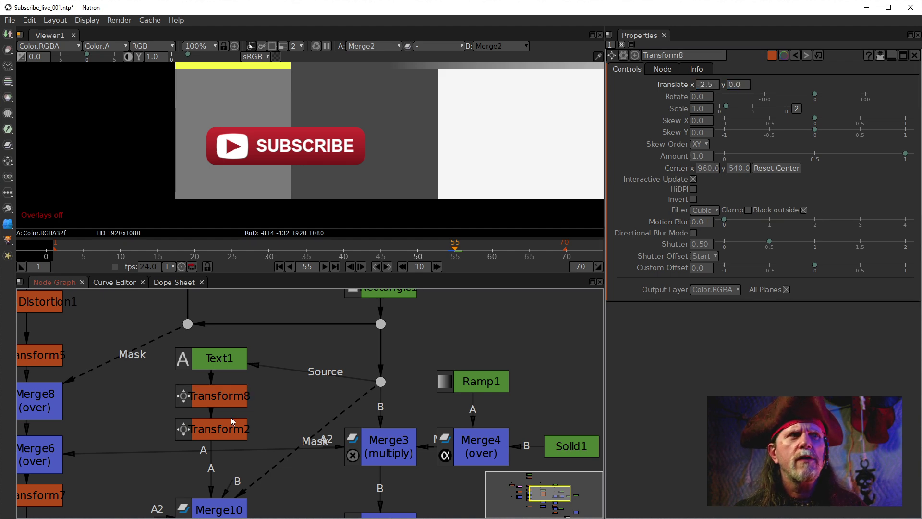
pyautogui.click(231, 423)
pyautogui.doubleClick(231, 423)
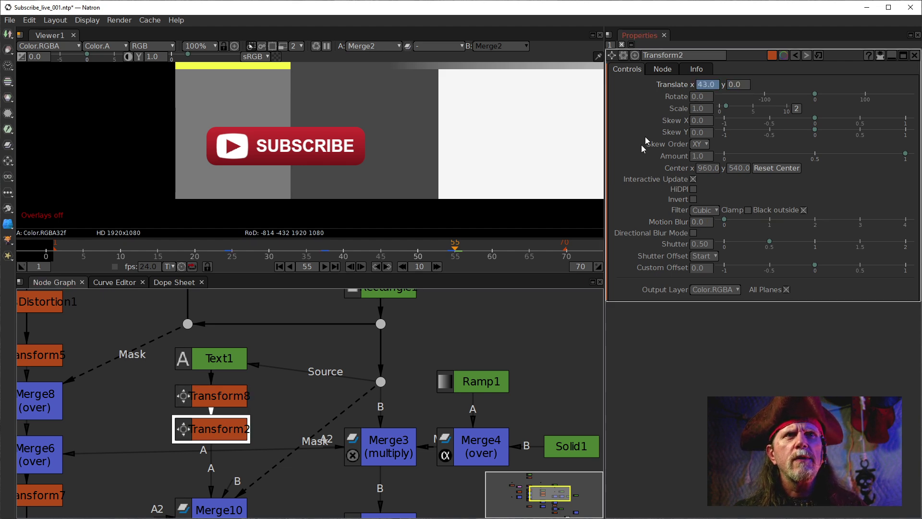
pyautogui.click(713, 222)
pyautogui.write('1')
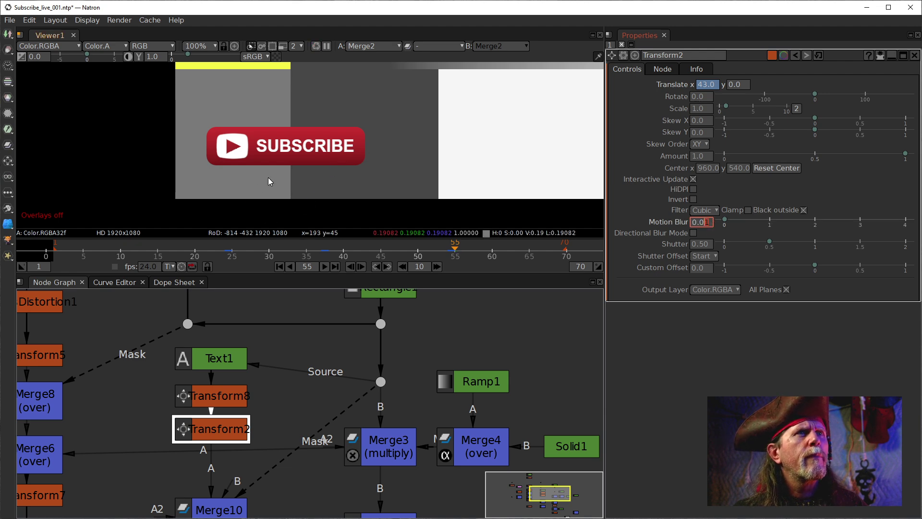
# Play the button animation from the first frame to review the motion blur.
pyautogui.click(279, 266)
pyautogui.click(324, 266)
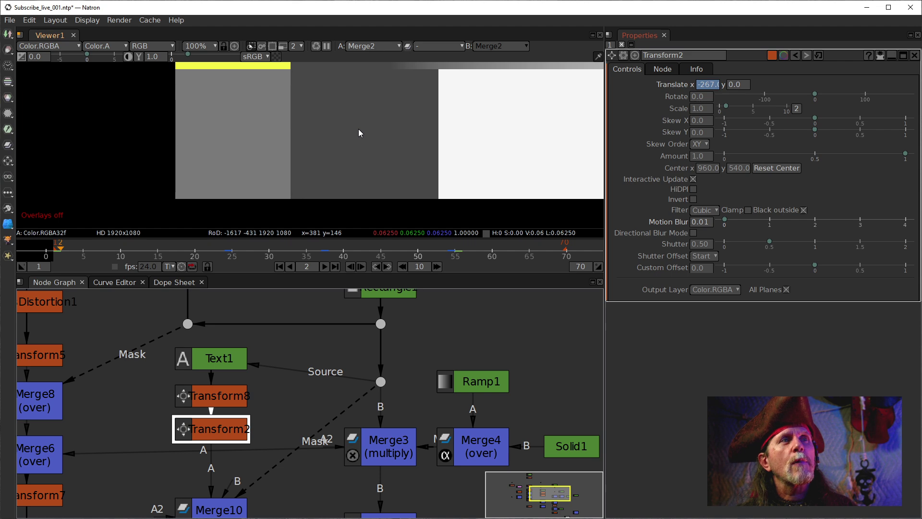
pyautogui.click(325, 267)
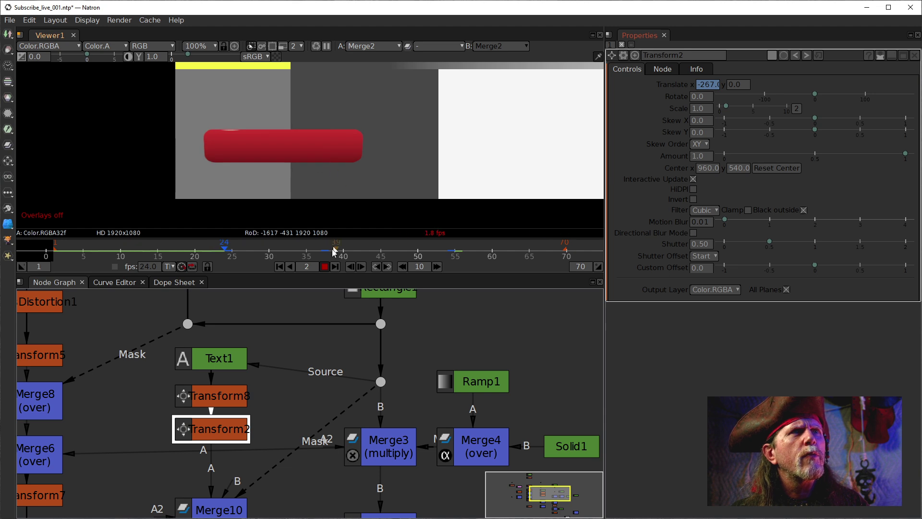
# Stop playback and set the Transform1 node's motion blur to 0.01.
pyautogui.press('k')
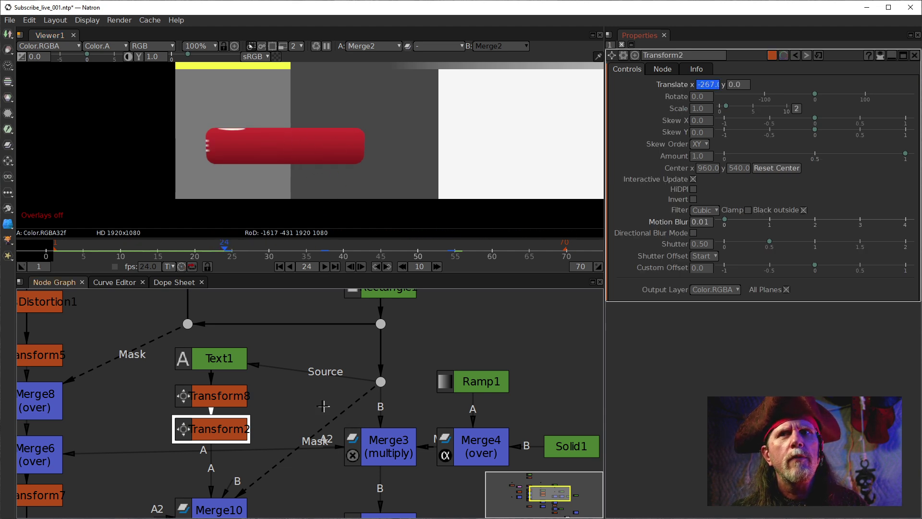
pyautogui.moveTo(324, 406); pyautogui.dragTo(276, 355)
pyautogui.doubleClick(305, 415)
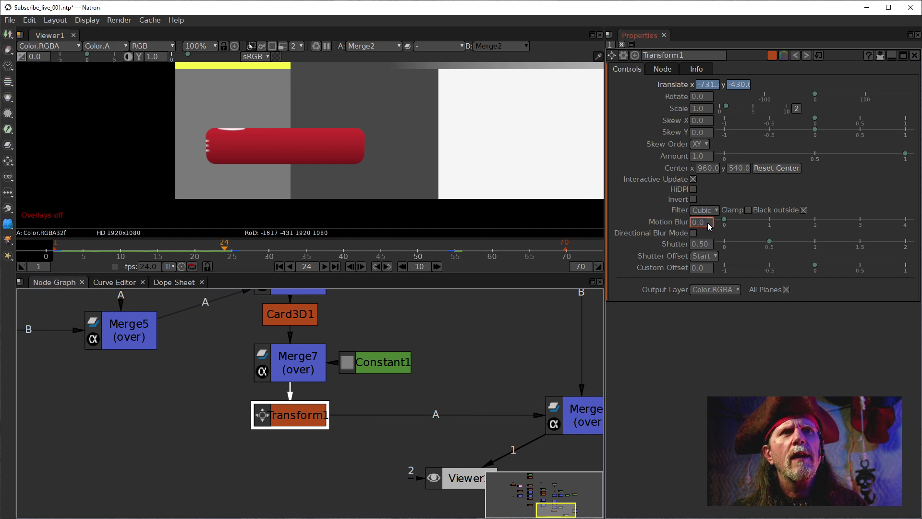
pyautogui.write('1')
# Play the animation from the first frame to review the motion of the subscribe button.
pyautogui.click(279, 266)
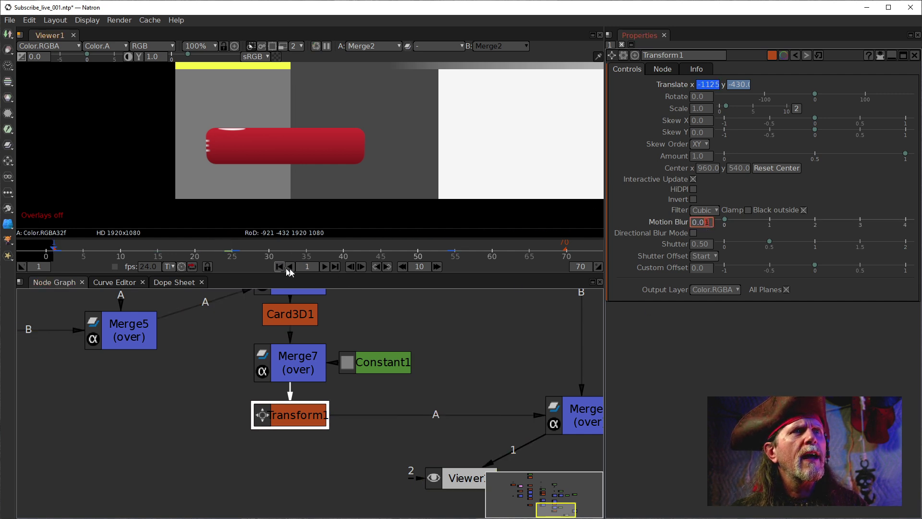
pyautogui.click(325, 267)
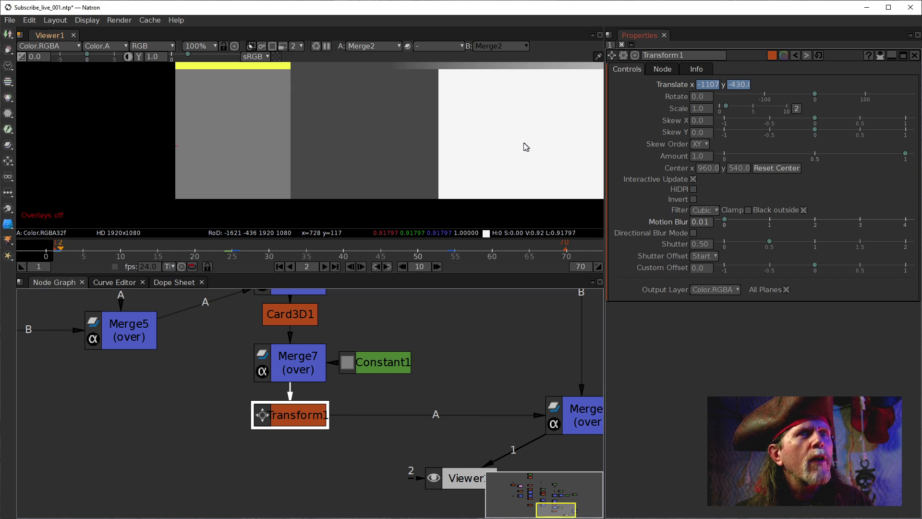
pyautogui.click(324, 266)
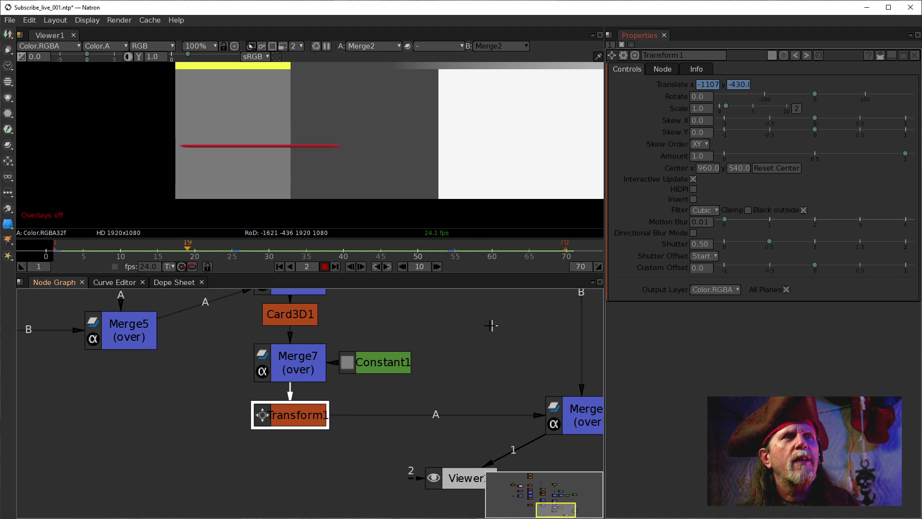
pyautogui.moveTo(383, 322); pyautogui.dragTo(386, 352)
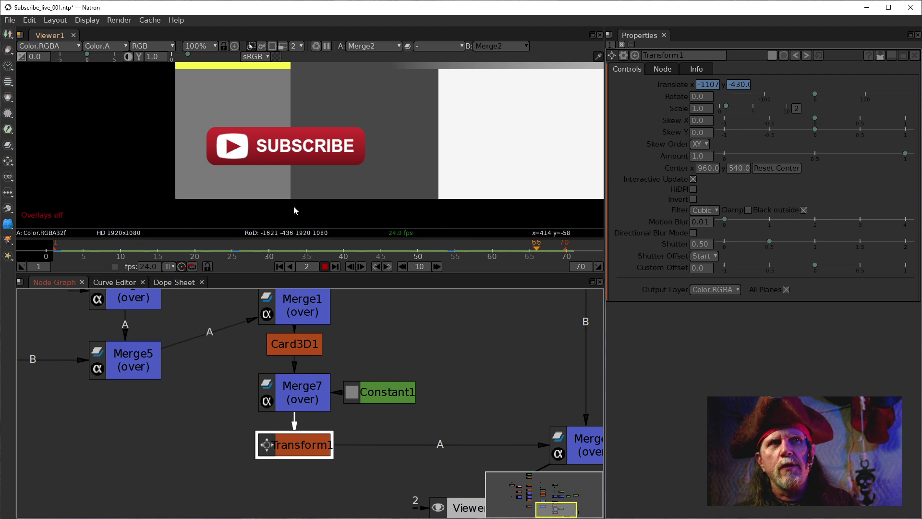
pyautogui.click(324, 266)
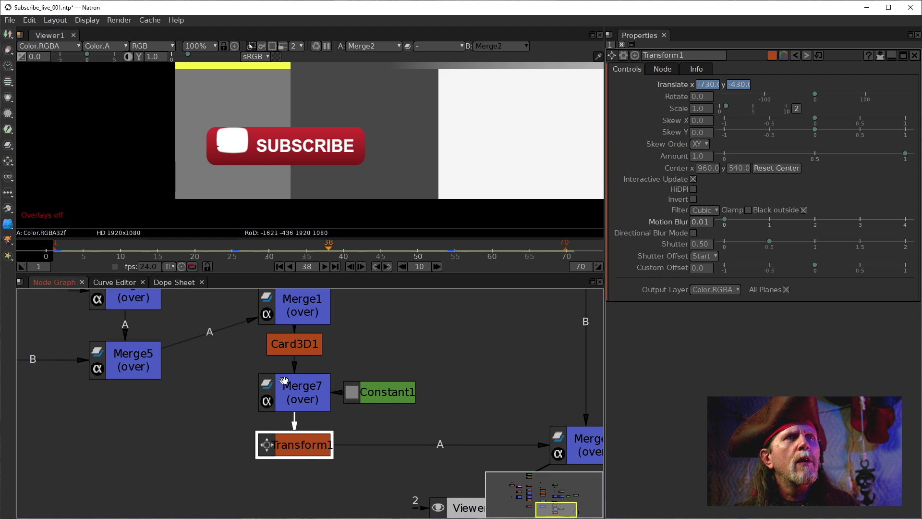
# Open the Card3D1 node's settings and move the playhead to frame 55.
pyautogui.scroll(1, 284, 381)
pyautogui.scroll(-1, 304, 366)
pyautogui.click(304, 367)
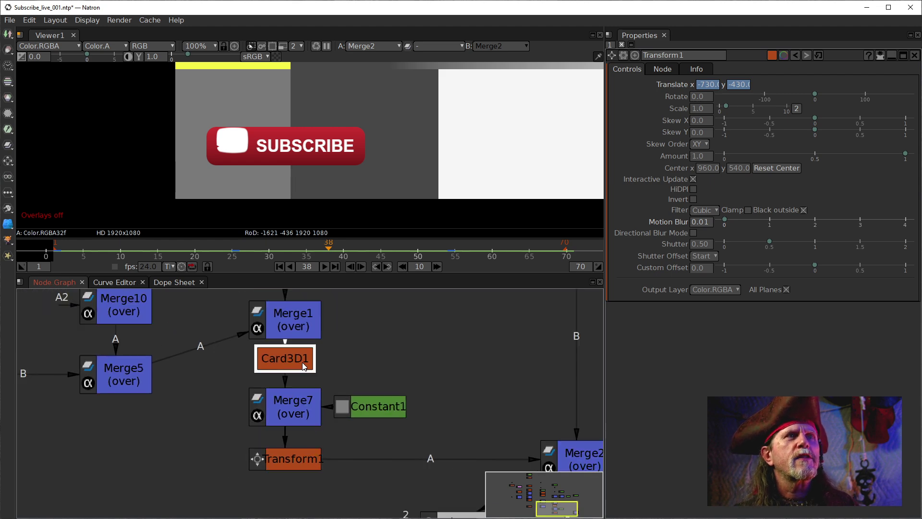
pyautogui.doubleClick(304, 367)
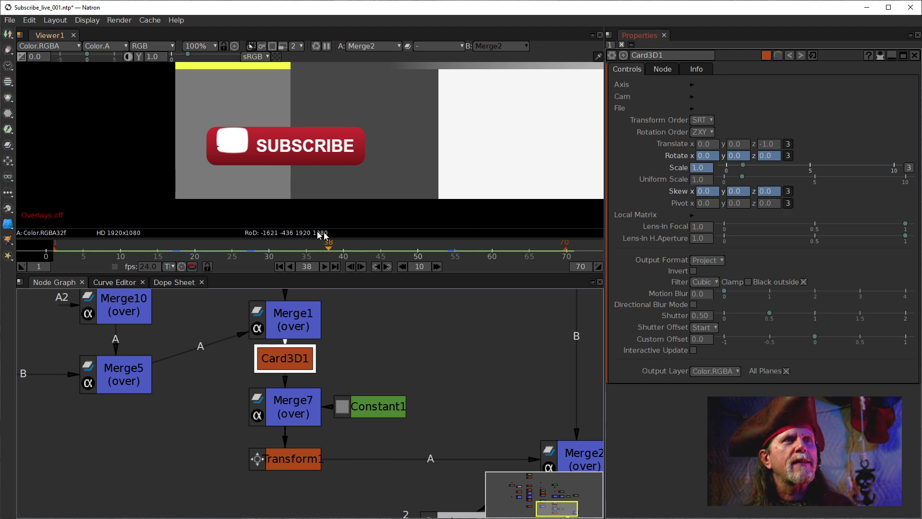
pyautogui.click(247, 251)
pyautogui.moveTo(248, 252); pyautogui.dragTo(454, 266)
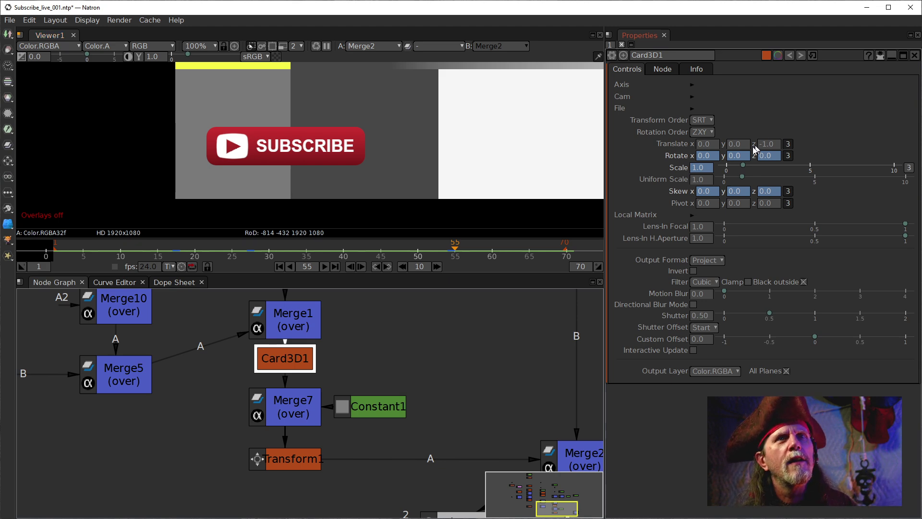
# Try rotating Card3D1 about its Z axis at frame 55 and revert the rotation to 0.
pyautogui.click(763, 158)
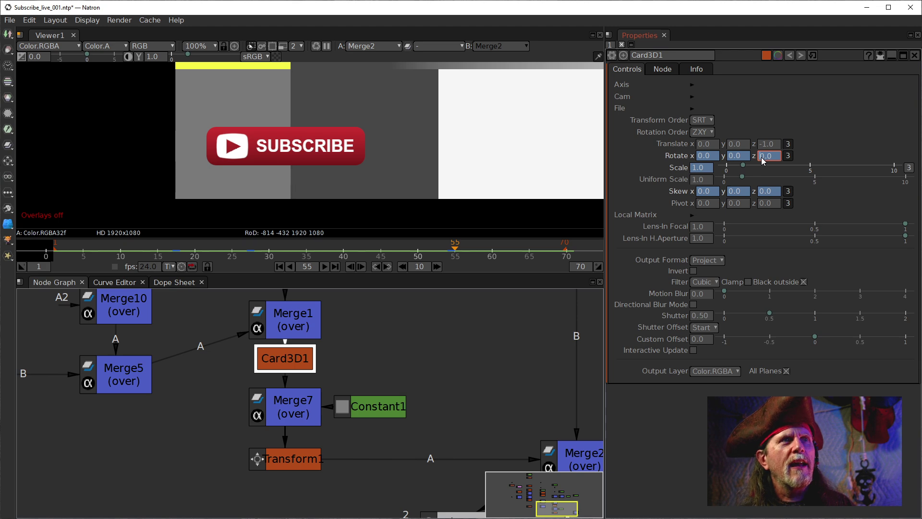
pyautogui.write('4')
pyautogui.press('Return')
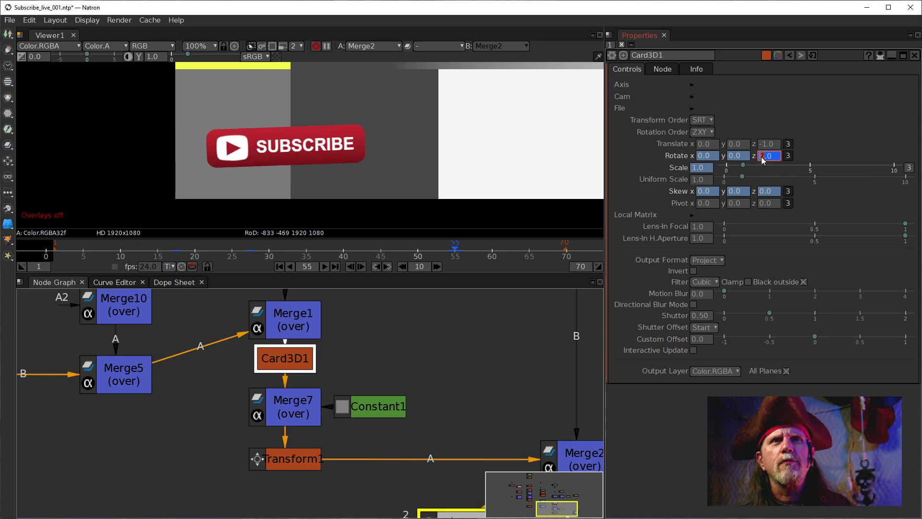
pyautogui.rightClick(762, 158)
pyautogui.click(778, 188)
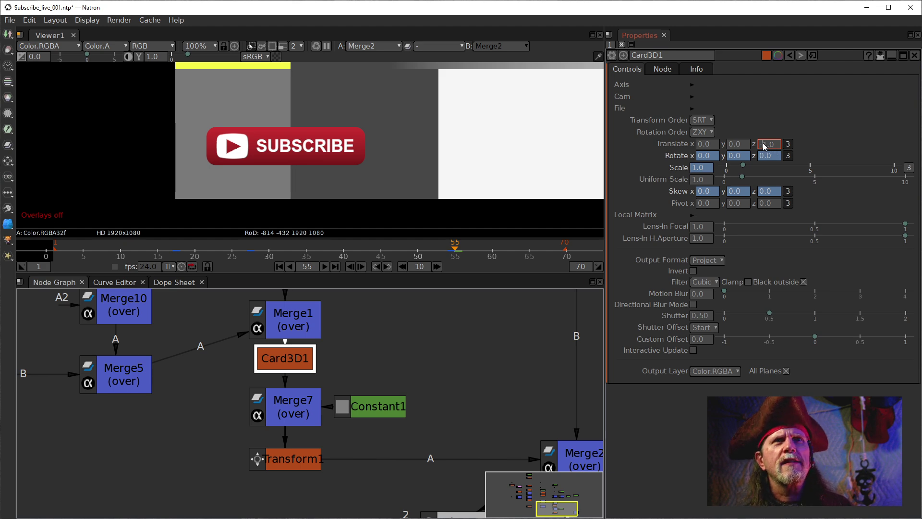
# Try moving Card3D1 back and forth along Z, ending with its Z translation at -1.0.
pyautogui.scroll(-1, 771, 148)
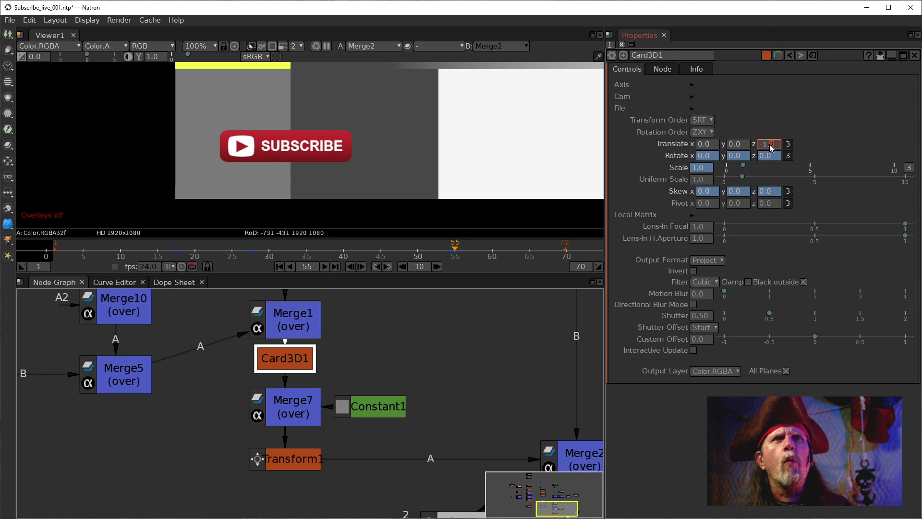
pyautogui.scroll(1, 771, 148)
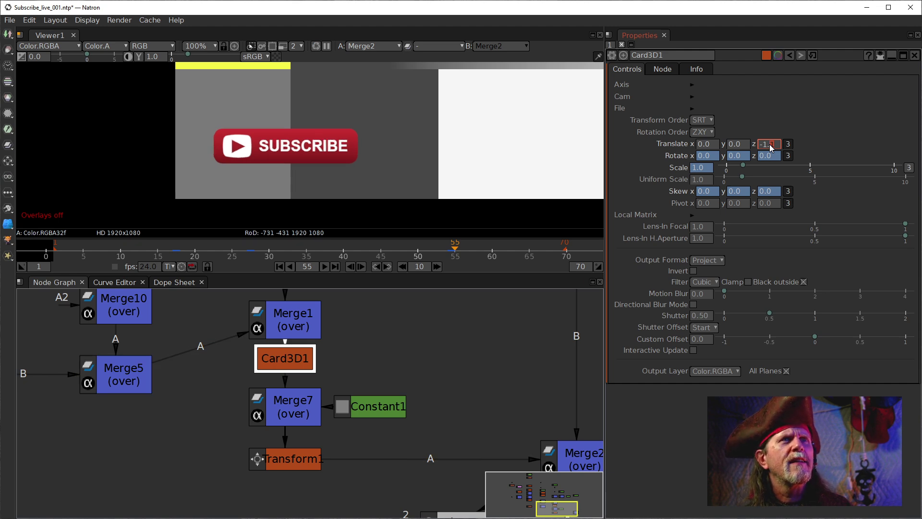
pyautogui.scroll(1, 770, 148)
pyautogui.scroll(-1, 771, 148)
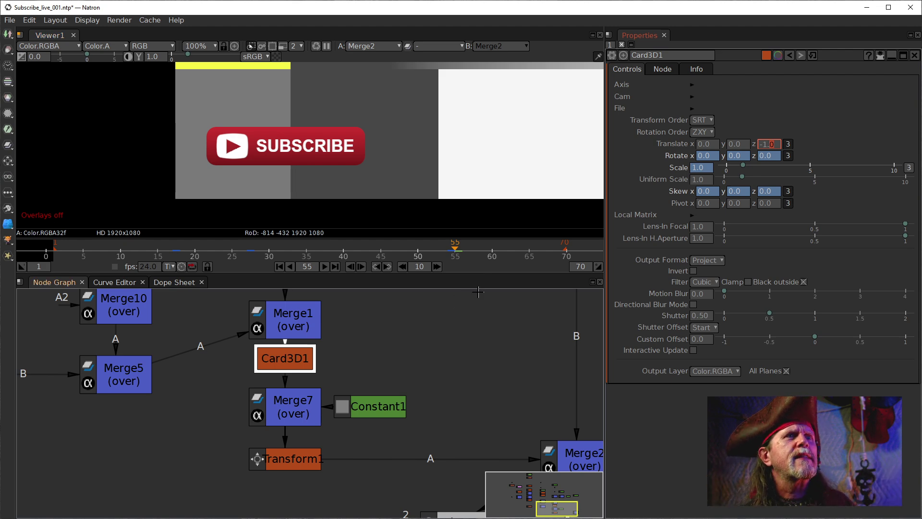
# Replace the Text1 node's text with FACEBOOK.
pyautogui.scroll(-2, 427, 317)
pyautogui.scroll(-3, 350, 423)
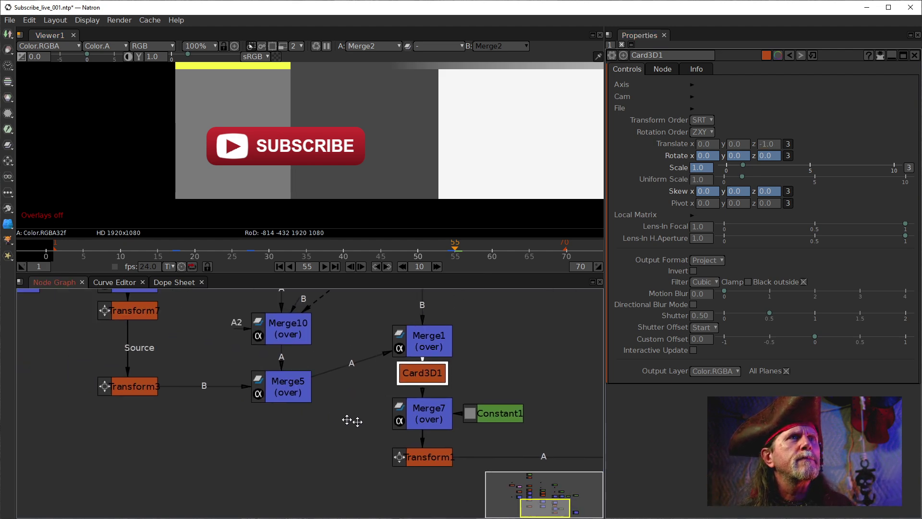
pyautogui.scroll(-3, 320, 459)
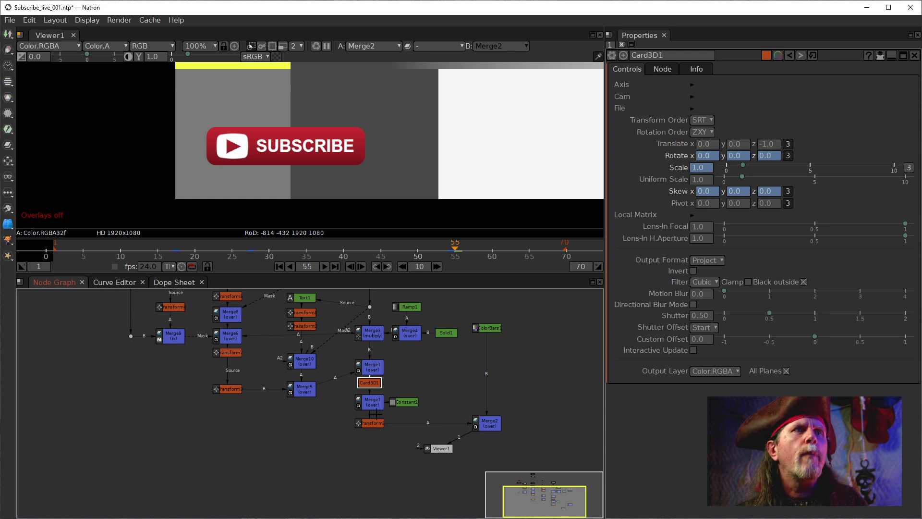
pyautogui.moveTo(410, 389); pyautogui.dragTo(413, 444)
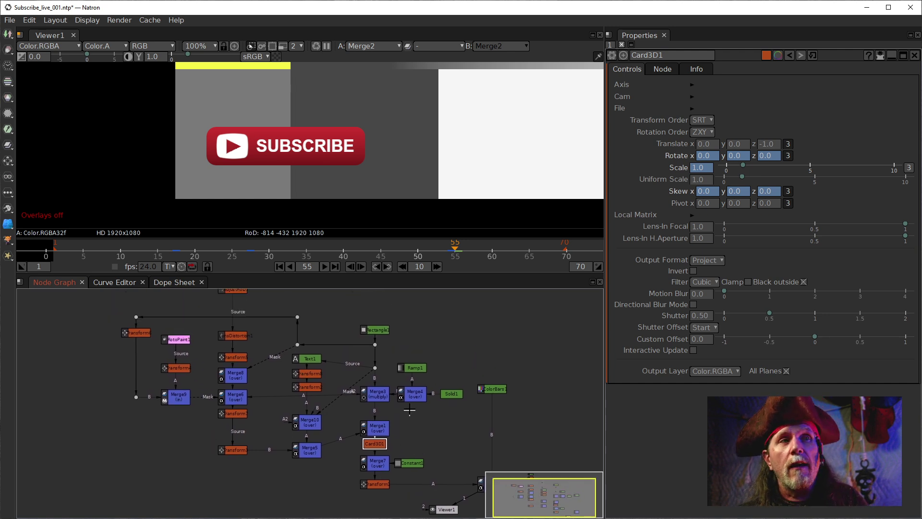
pyautogui.moveTo(345, 400); pyautogui.dragTo(382, 446)
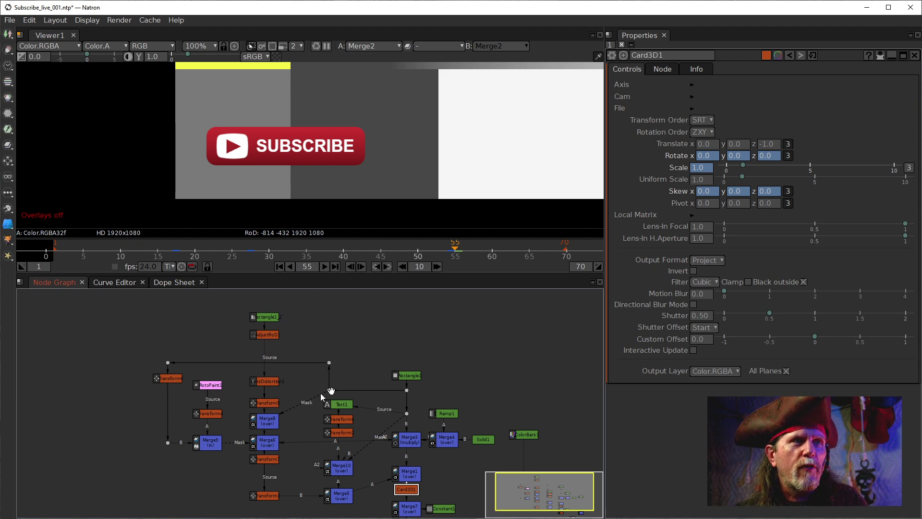
pyautogui.moveTo(397, 385); pyautogui.dragTo(383, 355)
pyautogui.scroll(1, 347, 369)
pyautogui.doubleClick(321, 373)
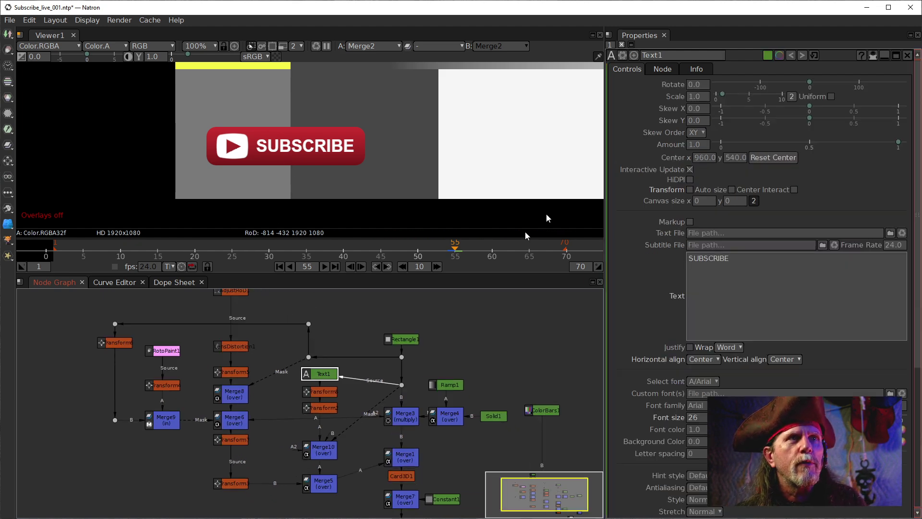
pyautogui.click(774, 322)
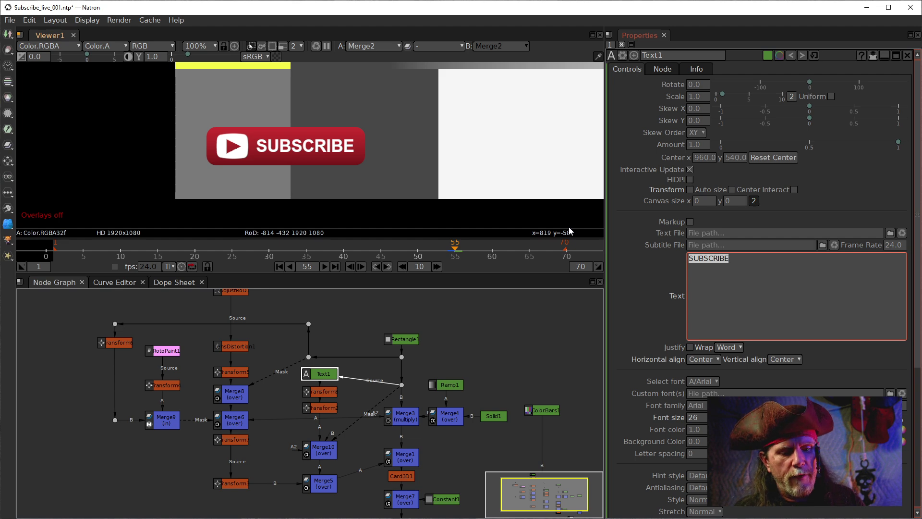
pyautogui.write('FACEB')
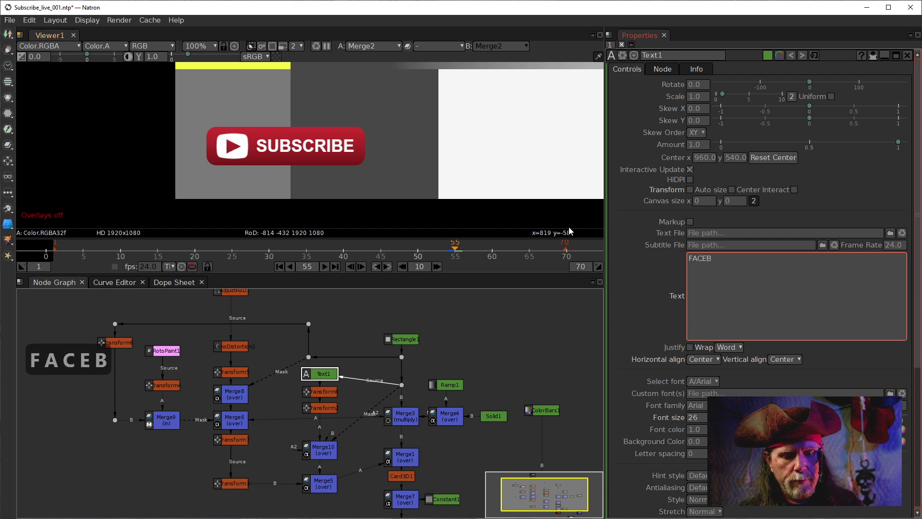
pyautogui.write('OOO')
pyautogui.press('shift+Menu')
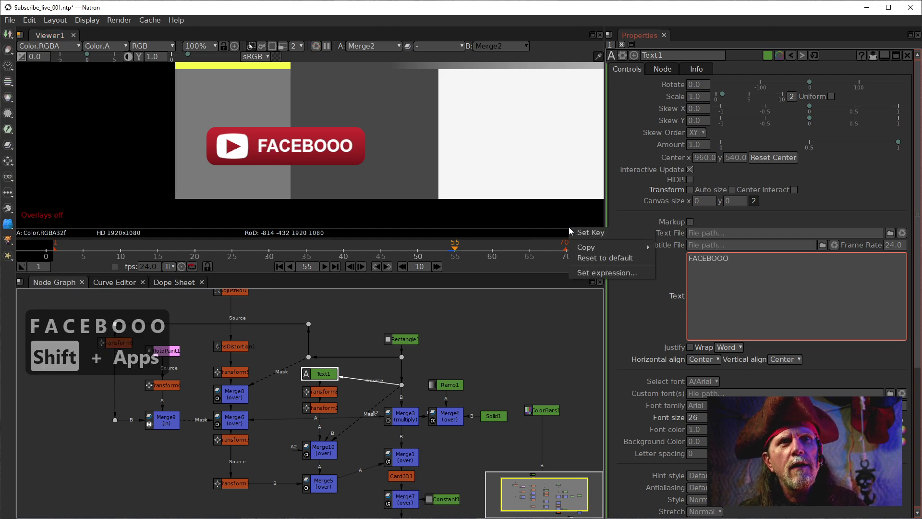
pyautogui.click(808, 270)
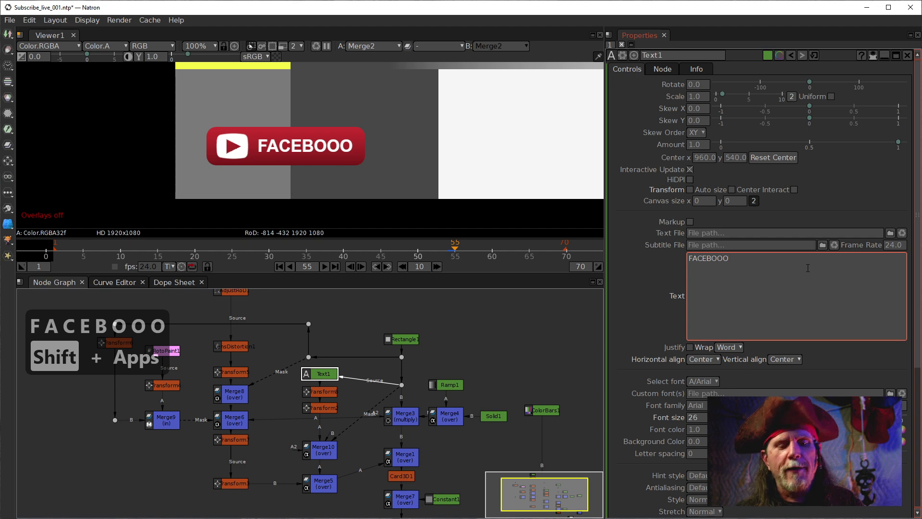
pyautogui.press('BackSpace')
pyautogui.write('K')
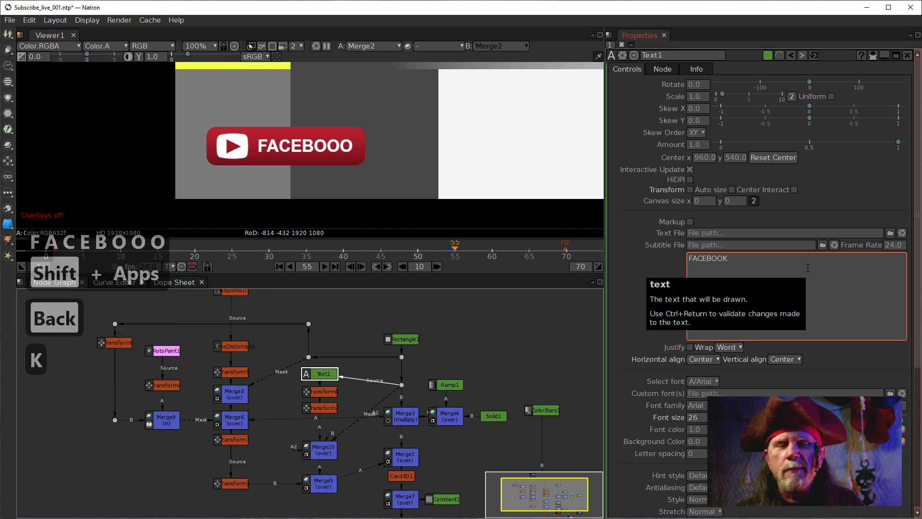
pyautogui.click(584, 329)
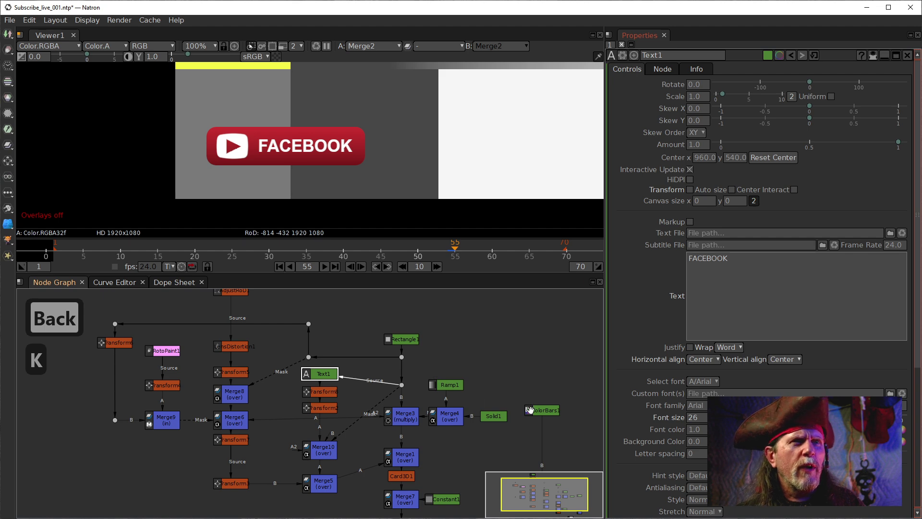
# Open the Solid1 node's settings and duplicate the node into an empty area of the graph.
pyautogui.moveTo(494, 346); pyautogui.dragTo(384, 342)
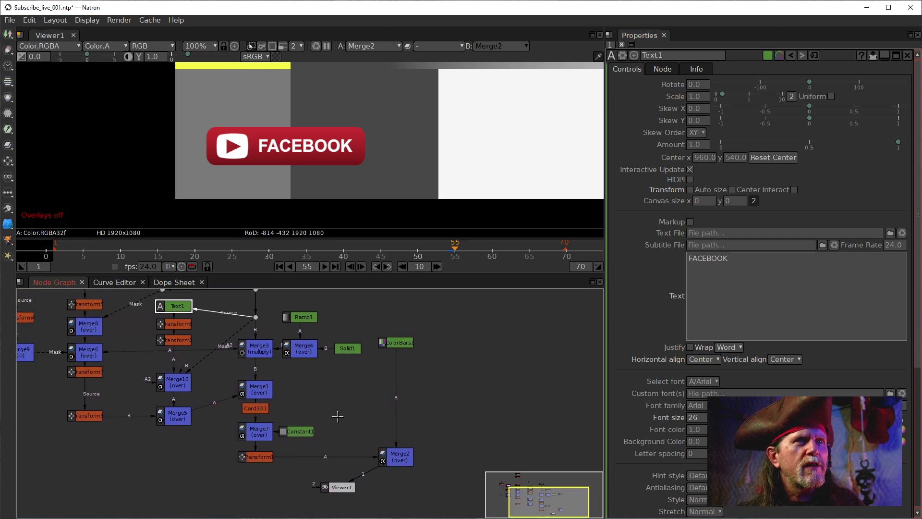
pyautogui.moveTo(313, 337); pyautogui.dragTo(357, 359)
pyautogui.doubleClick(390, 369)
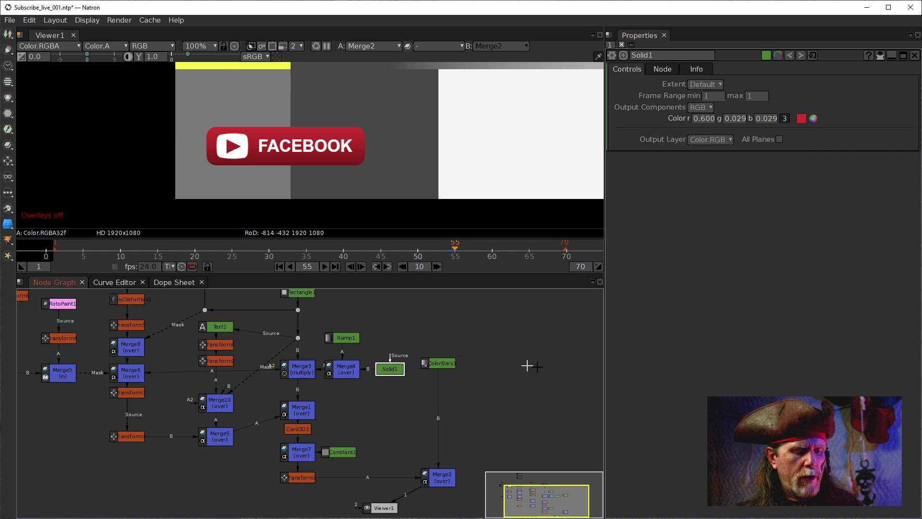
pyautogui.moveTo(552, 377); pyautogui.dragTo(551, 423)
pyautogui.hotkey('alt', 'c')
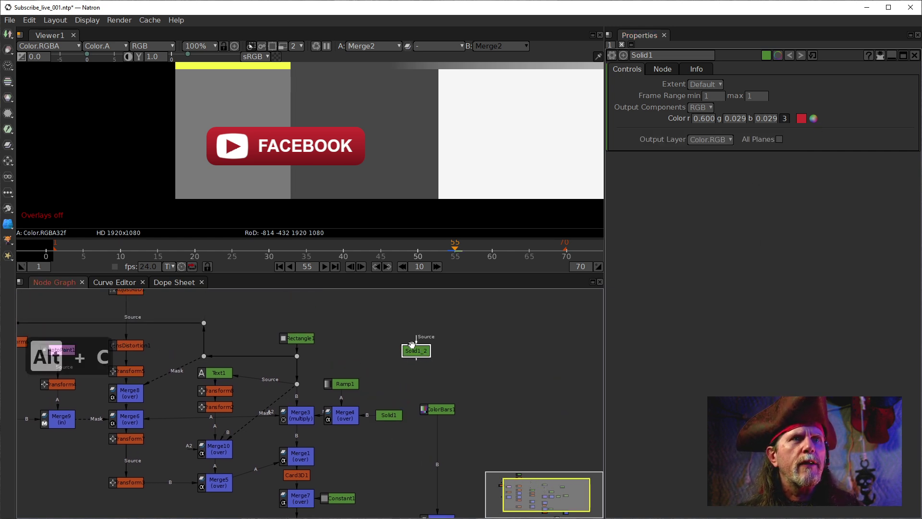
pyautogui.moveTo(457, 370); pyautogui.dragTo(503, 360)
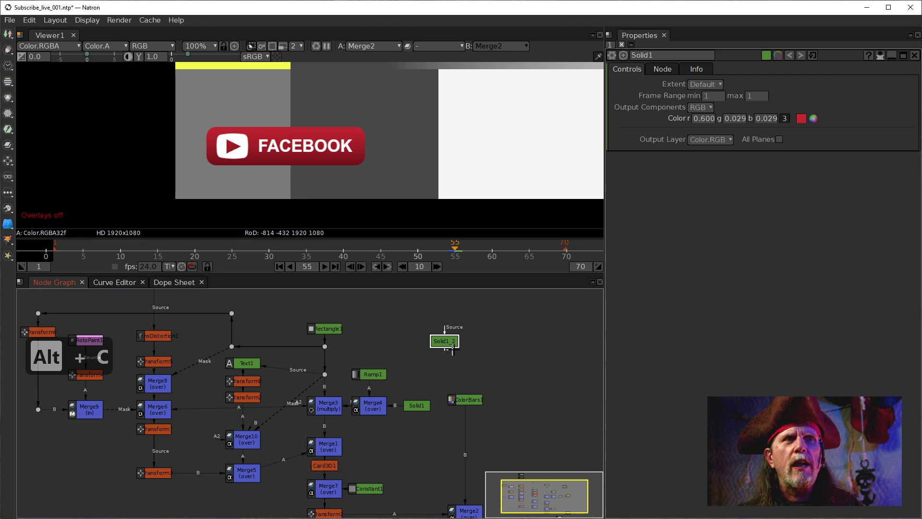
# Change the original Solid1 node's color to blue, about #303dcc, using the color wheel.
pyautogui.scroll(5, 453, 350)
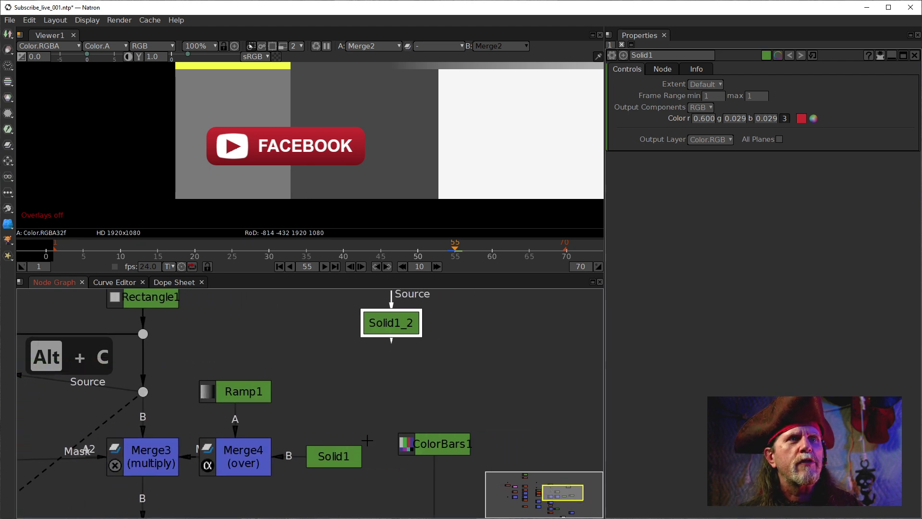
pyautogui.click(332, 456)
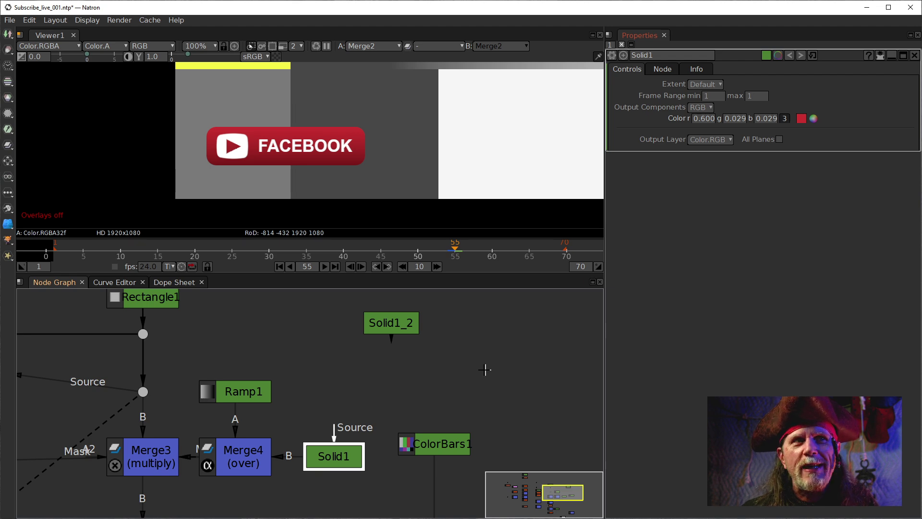
pyautogui.click(814, 119)
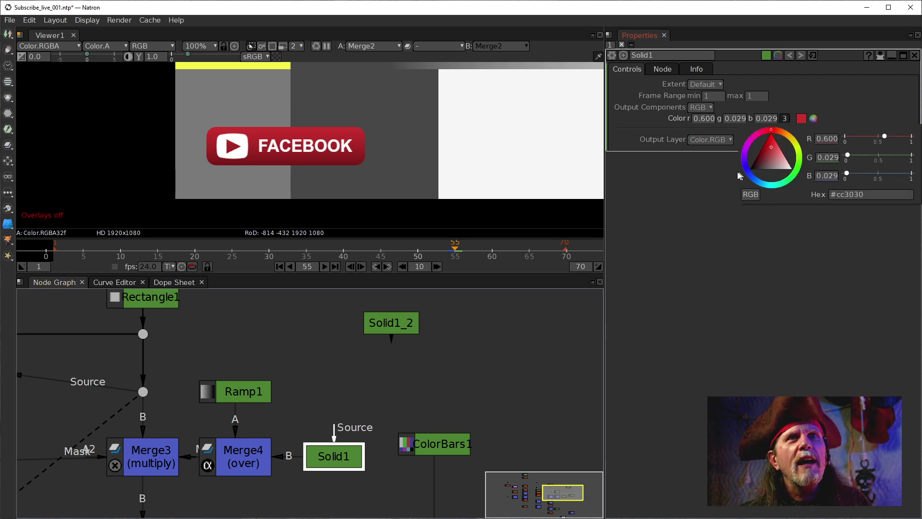
pyautogui.moveTo(771, 136); pyautogui.dragTo(743, 178)
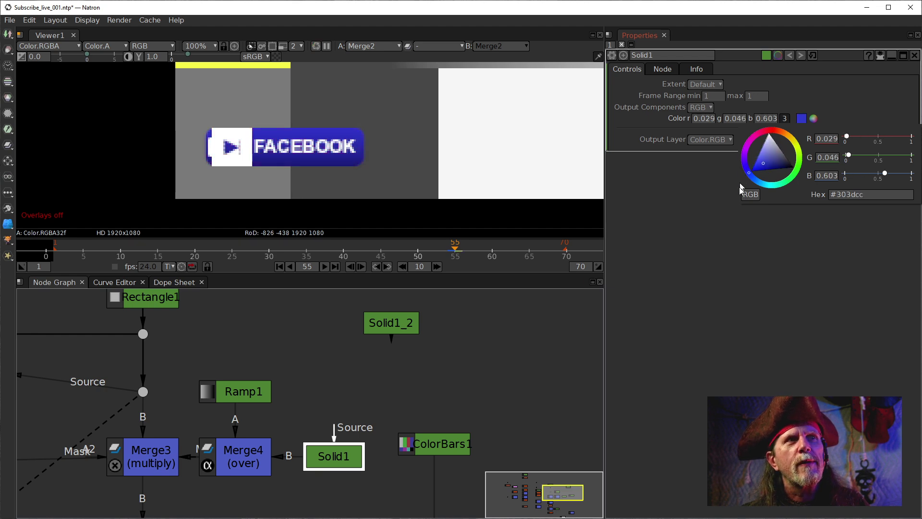
# Close the color wheel, then view the recolored button at the first frame and again at frame 55.
pyautogui.click(535, 345)
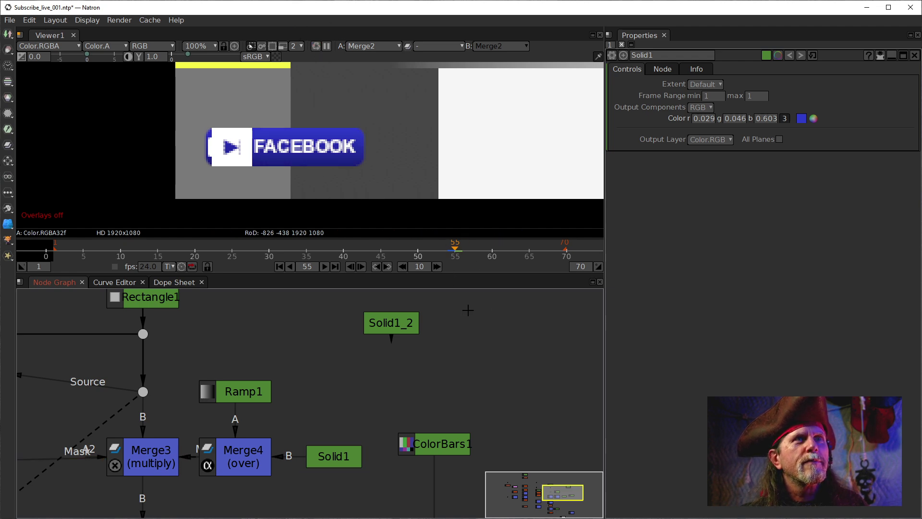
pyautogui.moveTo(339, 453); pyautogui.dragTo(486, 418)
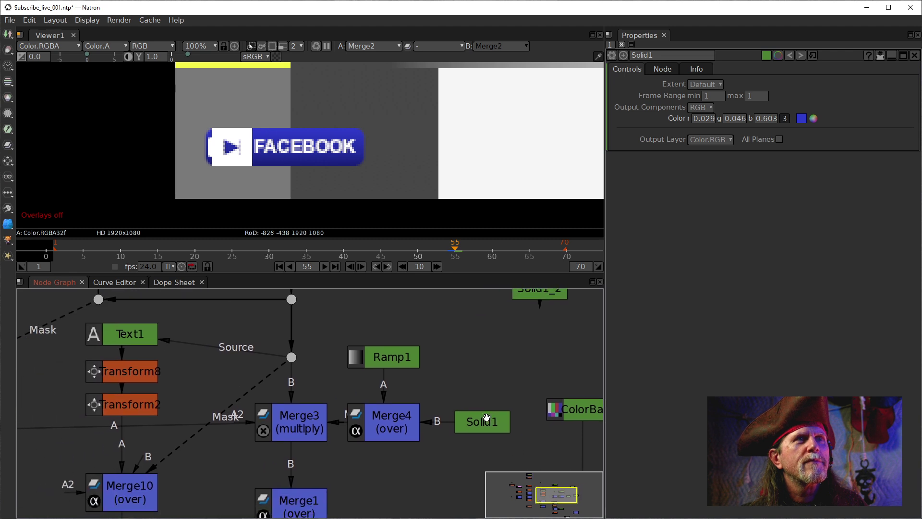
pyautogui.click(279, 266)
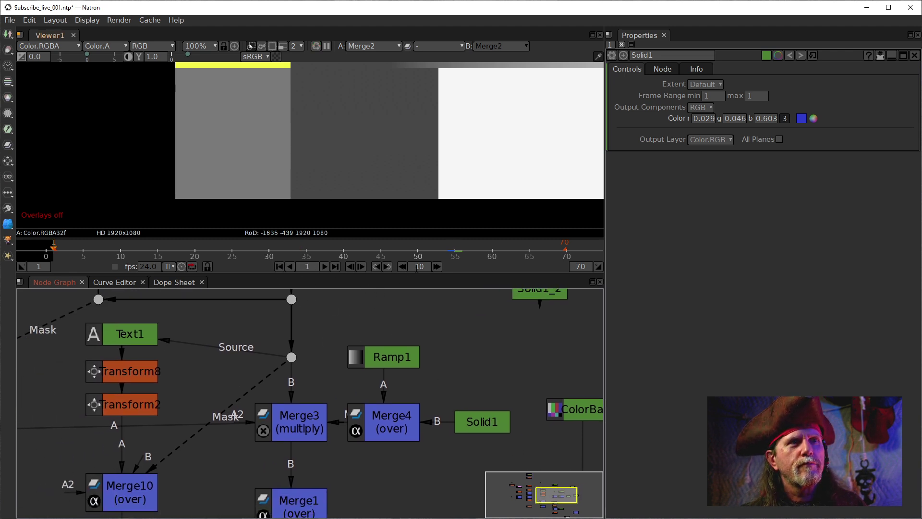
pyautogui.click(455, 251)
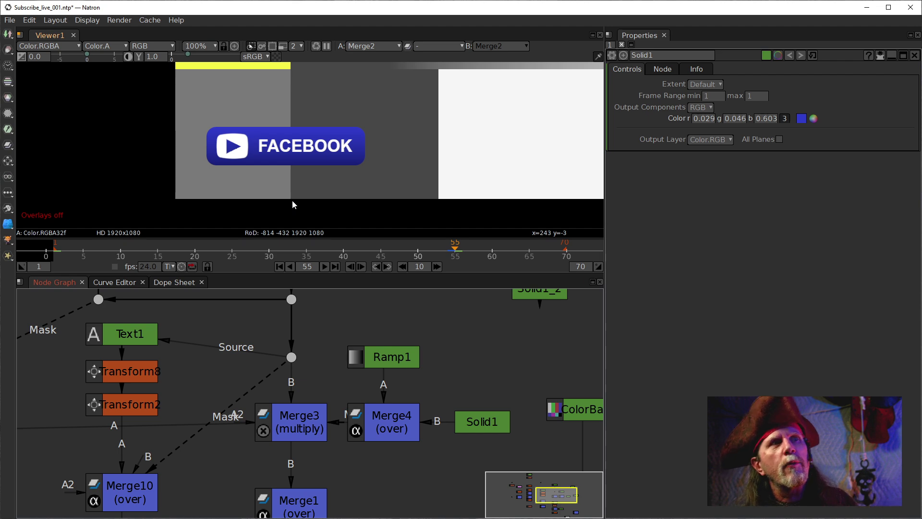
# Disable the Rectangle1_2 node above AdjustRoD1 and move it aside to free space in the graph.
pyautogui.moveTo(127, 407); pyautogui.dragTo(408, 428)
pyautogui.moveTo(162, 386); pyautogui.dragTo(330, 445)
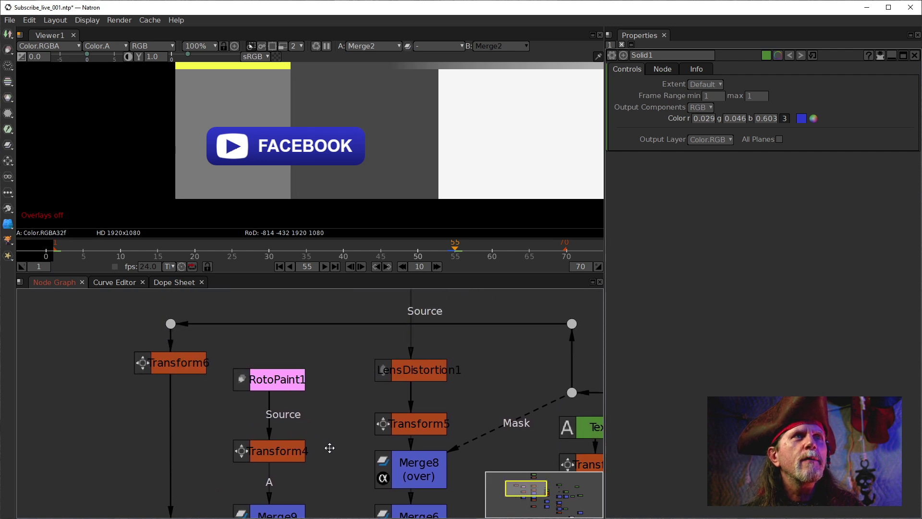
pyautogui.moveTo(277, 404); pyautogui.dragTo(234, 432)
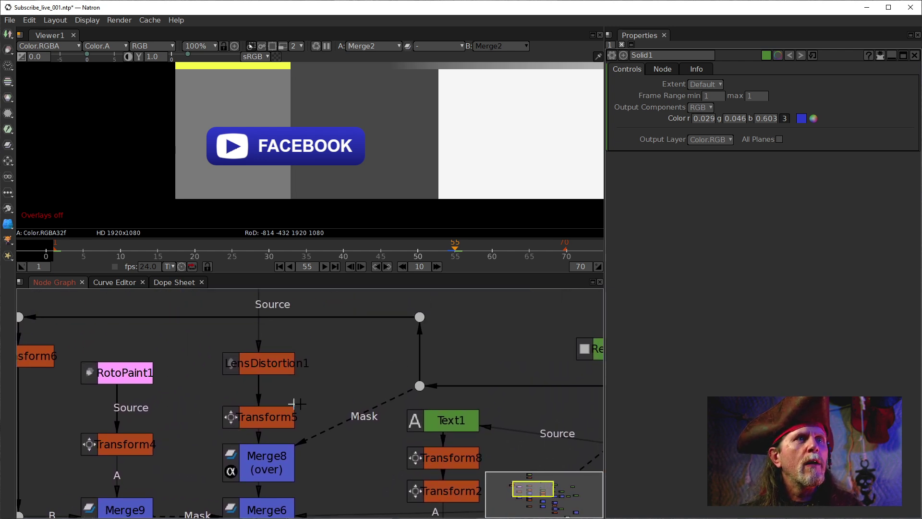
pyautogui.moveTo(317, 395); pyautogui.dragTo(341, 482)
pyautogui.moveTo(336, 371); pyautogui.dragTo(337, 423)
pyautogui.click(288, 342)
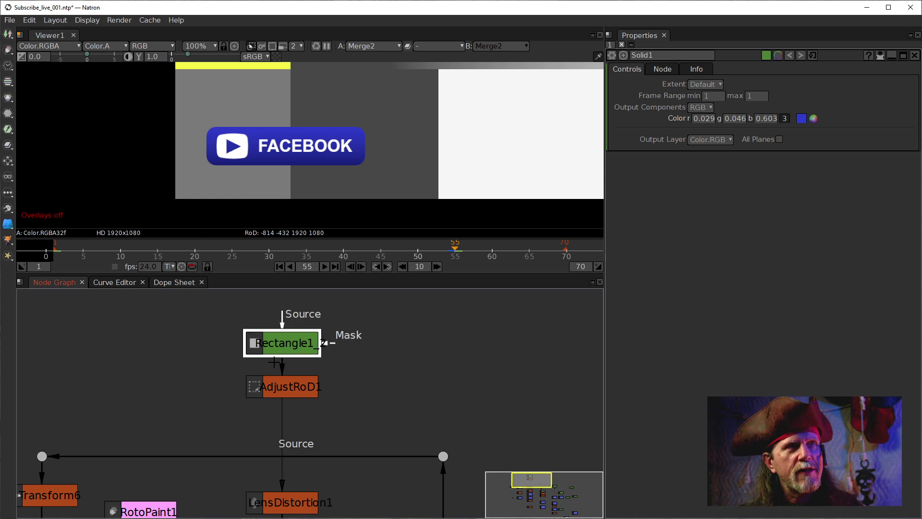
pyautogui.press('d')
pyautogui.moveTo(259, 440); pyautogui.dragTo(340, 475)
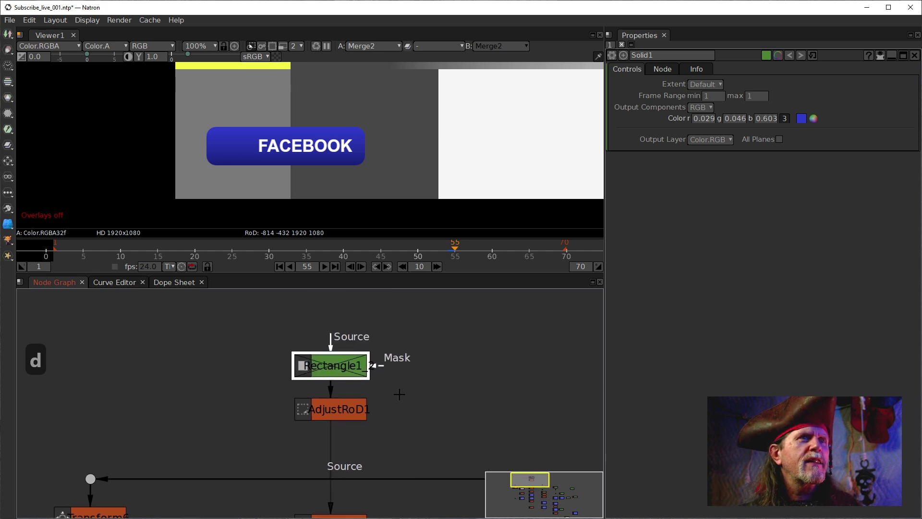
pyautogui.moveTo(337, 365); pyautogui.dragTo(170, 347)
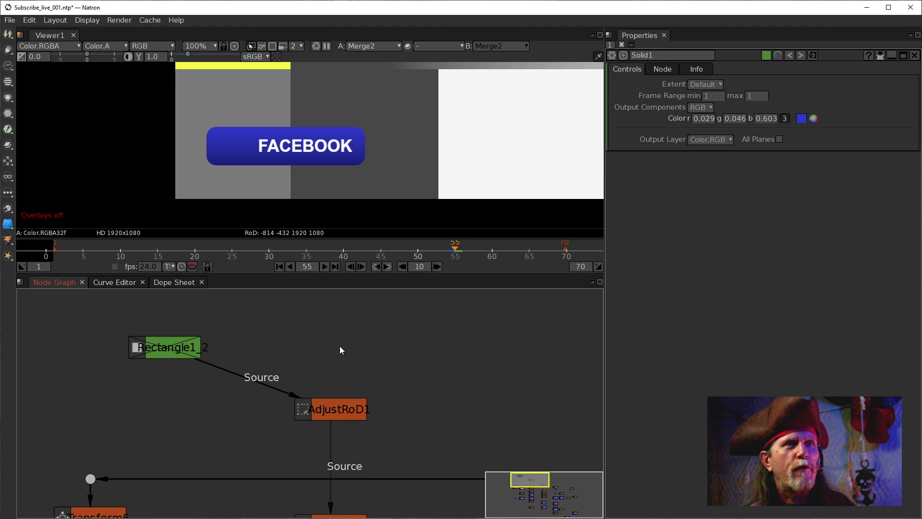
# Add a Radial [Draw] node in the empty space above AdjustRoD1.
pyautogui.press('Tab')
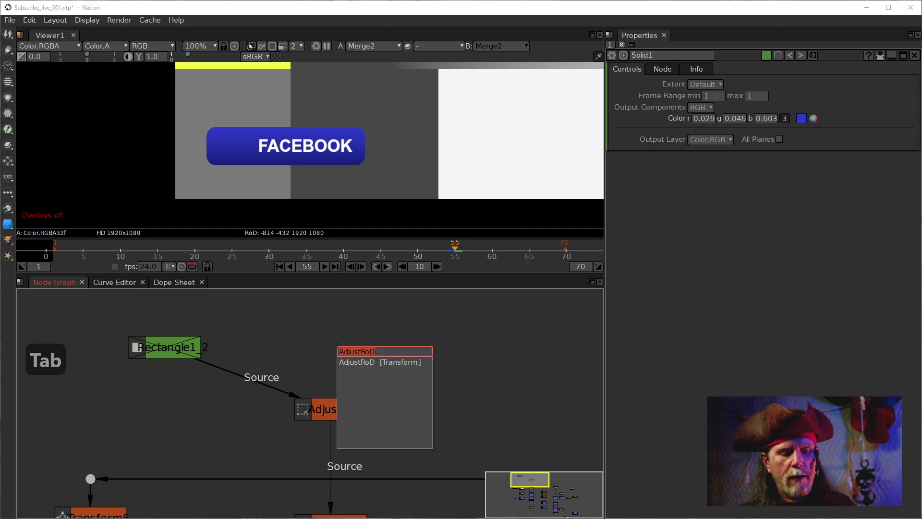
pyautogui.write('ro')
pyautogui.press('BackSpace')
pyautogui.press('BackSpace')
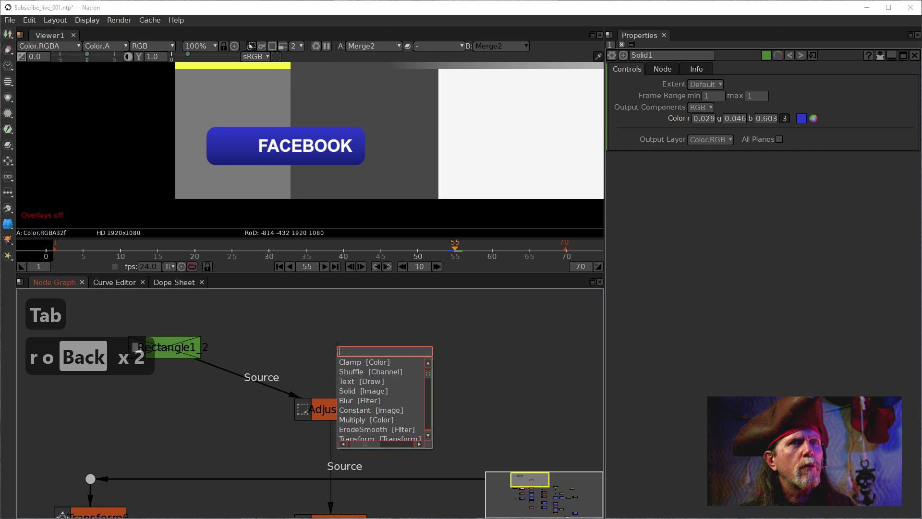
pyautogui.write('ra')
pyautogui.press('Down')
pyautogui.press('Down')
pyautogui.press('Down')
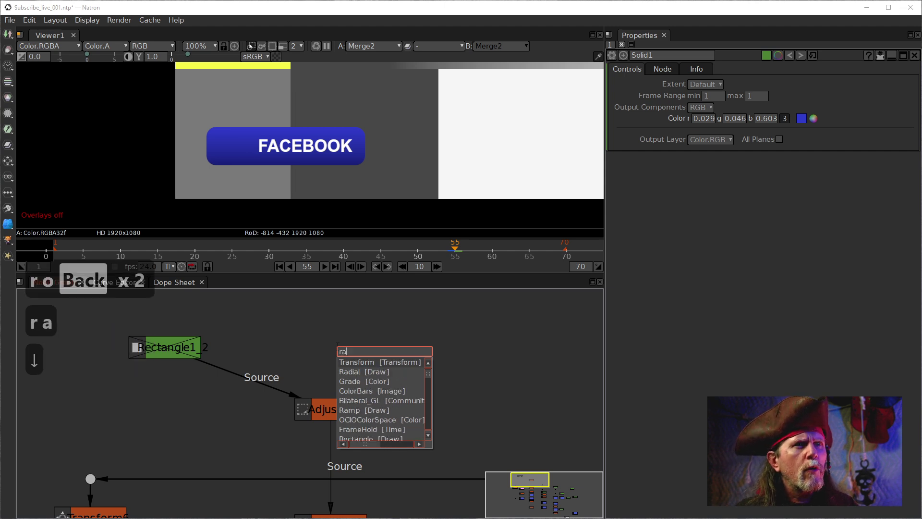
pyautogui.press('Up')
pyautogui.press('Return')
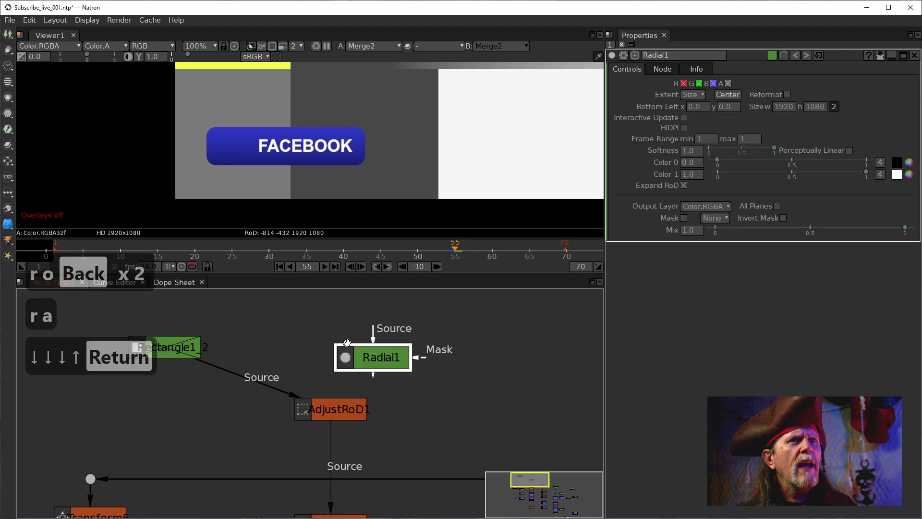
# Open the Rectangle1_2 and Radial1 settings together and set Radial1's bottom-left x to 916.
pyautogui.moveTo(182, 347); pyautogui.dragTo(214, 346)
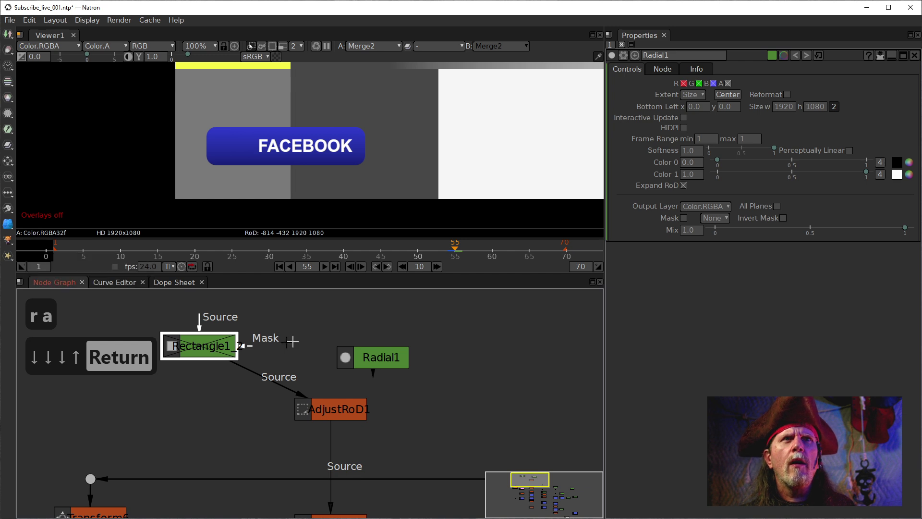
pyautogui.doubleClick(214, 346)
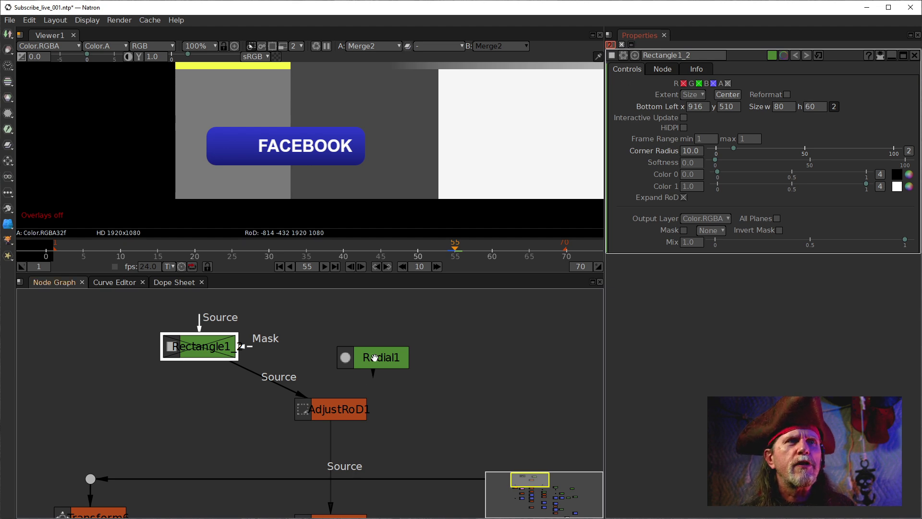
pyautogui.doubleClick(374, 357)
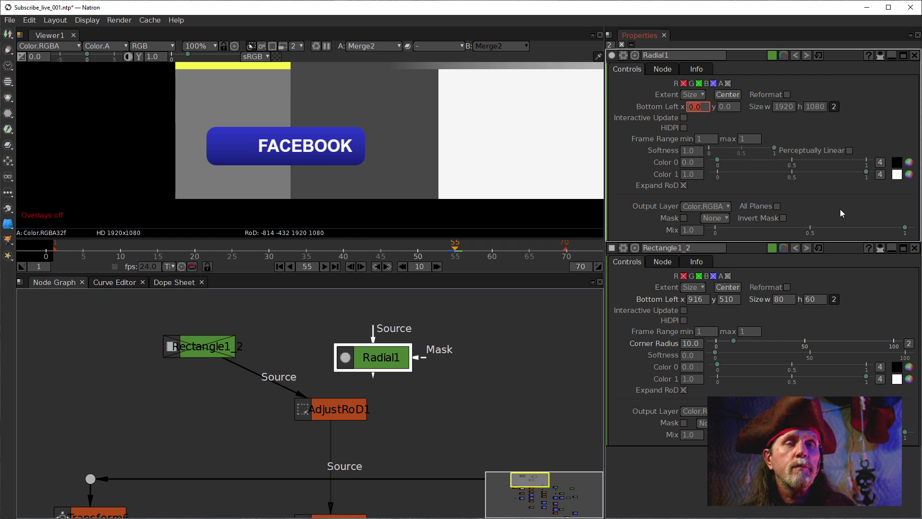
pyautogui.write('916')
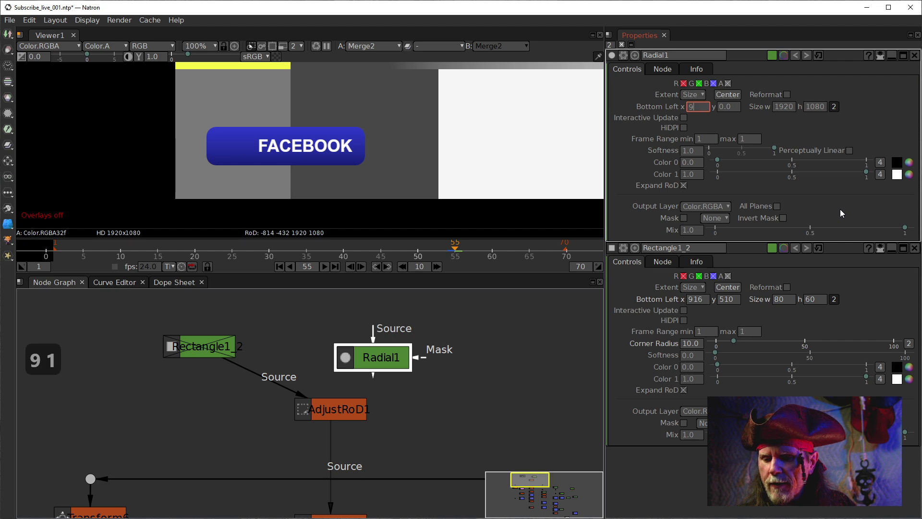
pyautogui.press('Return')
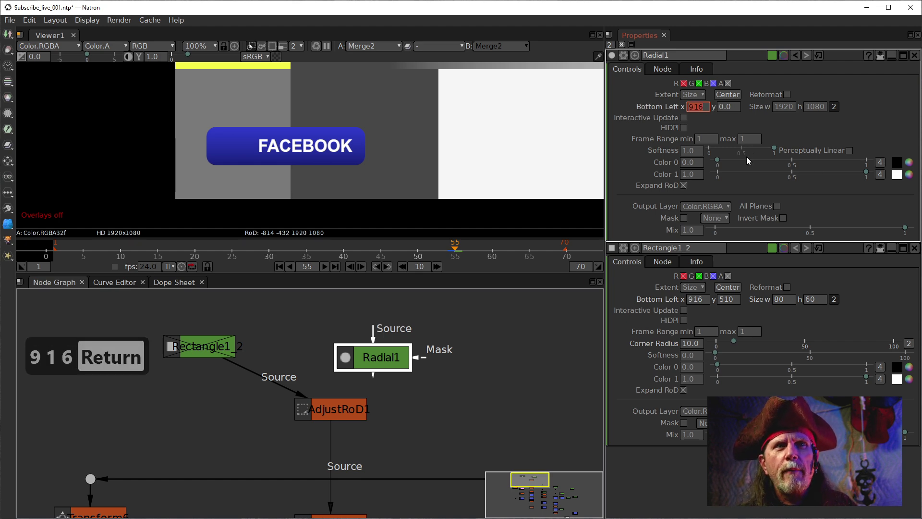
pyautogui.click(727, 106)
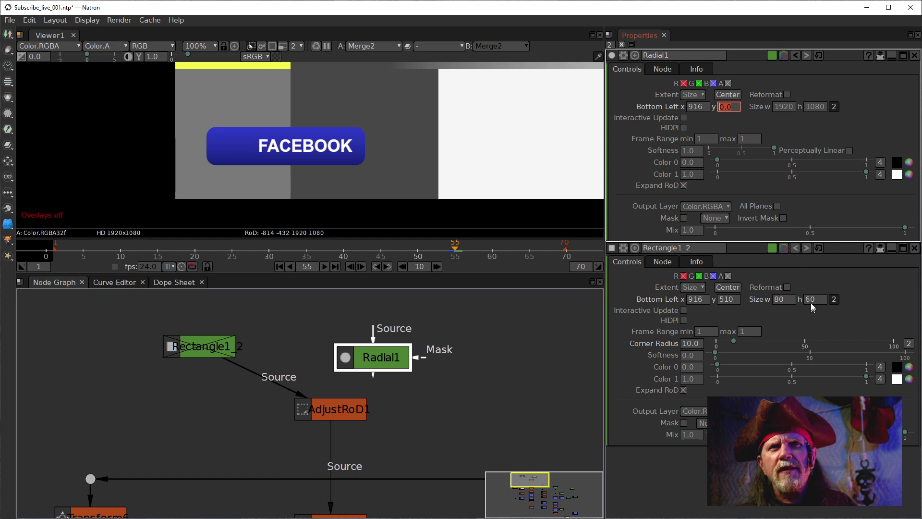
# Set Radial1's size to 80 wide by 80 high and center it in the frame.
pyautogui.click(795, 109)
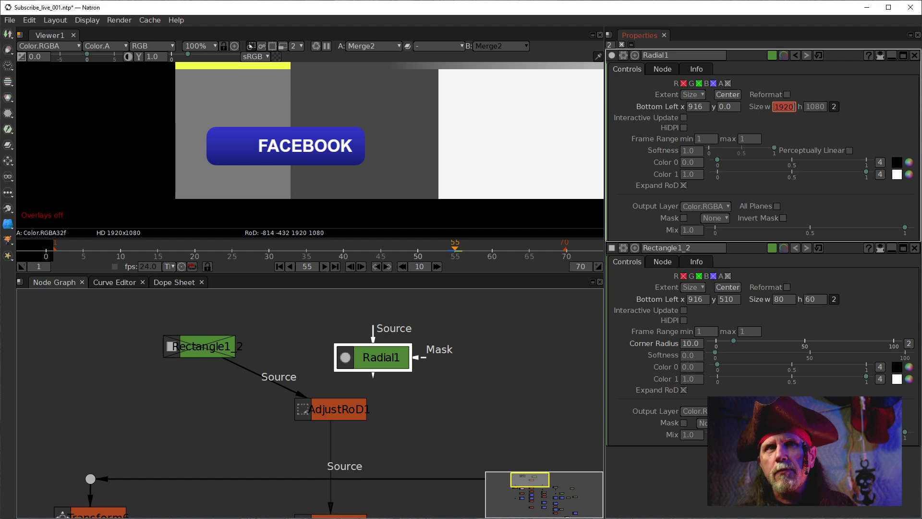
pyautogui.write('80')
pyautogui.press('capslock')
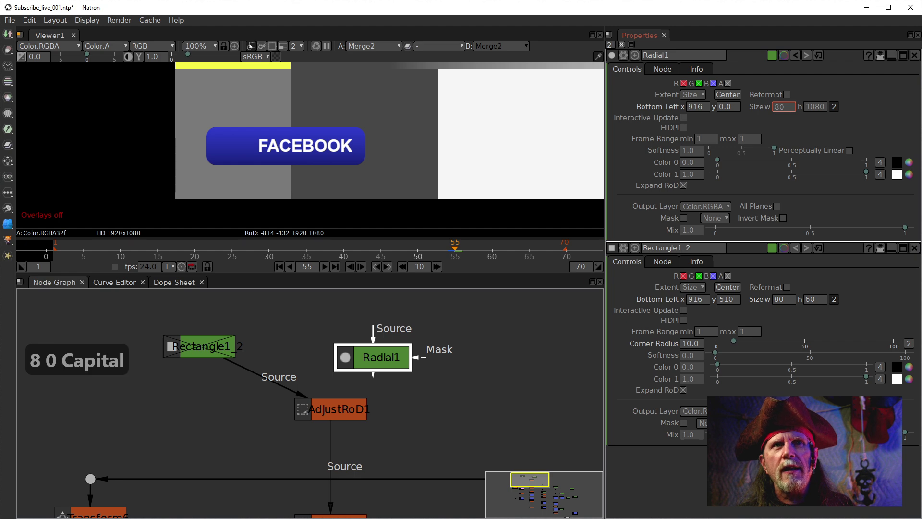
pyautogui.write('80')
pyautogui.press('BackSpace')
pyautogui.press('BackSpace')
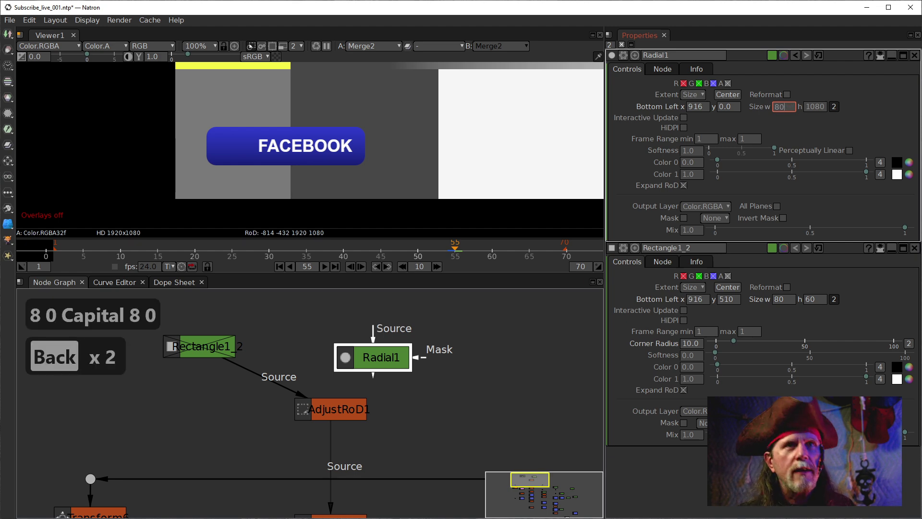
pyautogui.press('Tab')
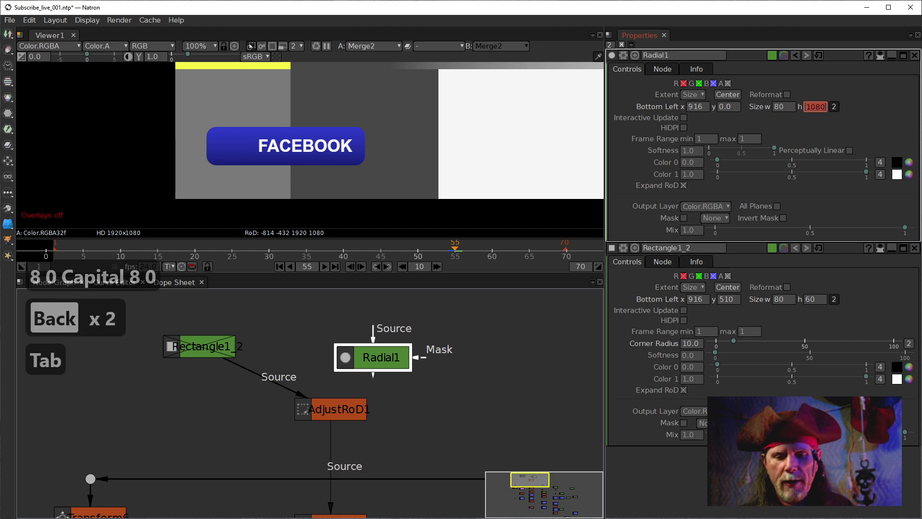
pyautogui.press('capslock')
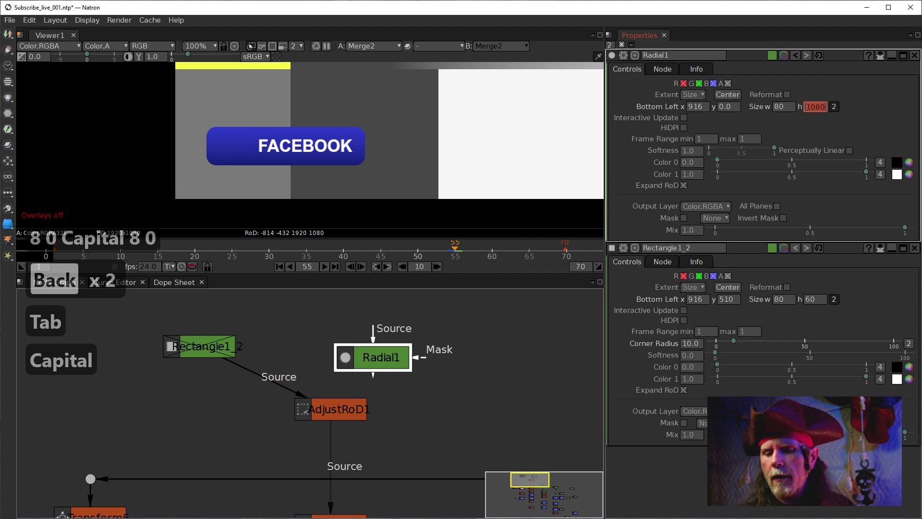
pyautogui.write('80')
pyautogui.press('Return')
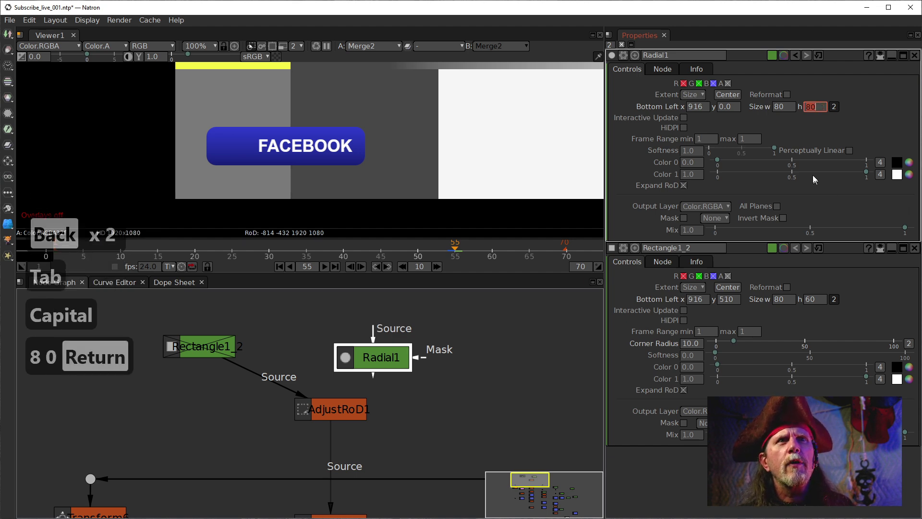
pyautogui.click(728, 94)
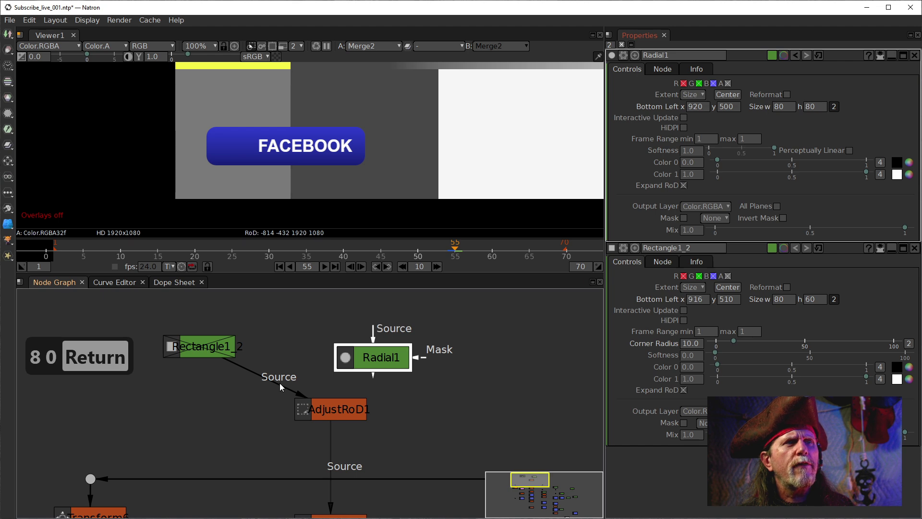
# Reconnect AdjustRoD1's source from Rectangle1_2 to Radial1 and set the radial's softness to .1.
pyautogui.moveTo(281, 387); pyautogui.dragTo(362, 342)
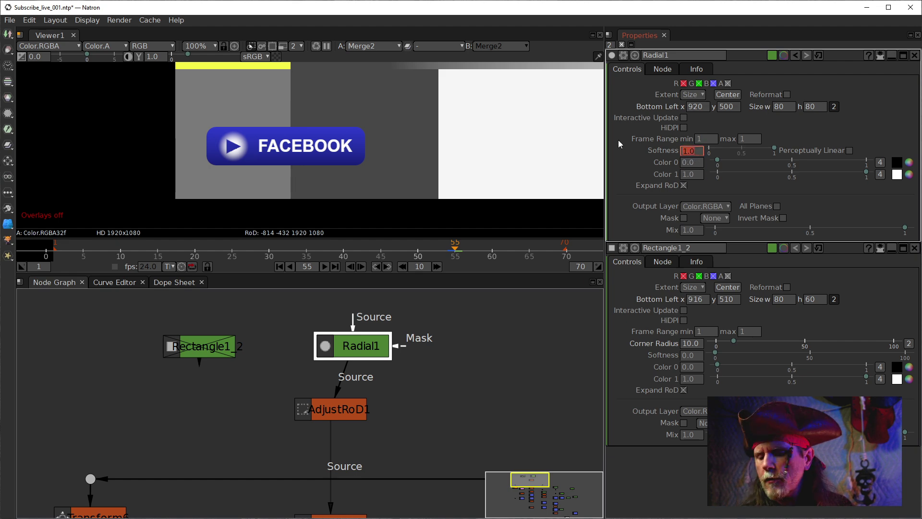
pyautogui.write('.1')
pyautogui.press('Return')
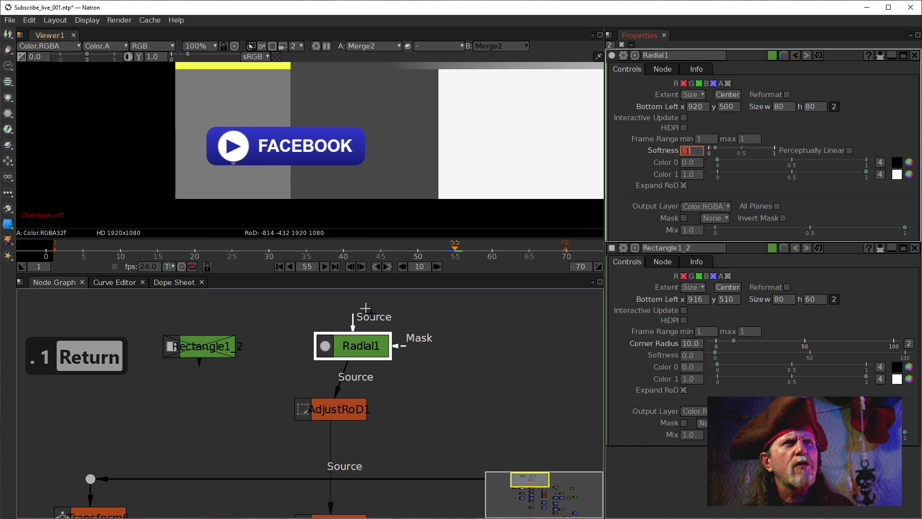
# Follow the node graph to the RotoPaint1 node feeding Transform4 and inspect how it is connected.
pyautogui.moveTo(268, 388); pyautogui.dragTo(321, 333)
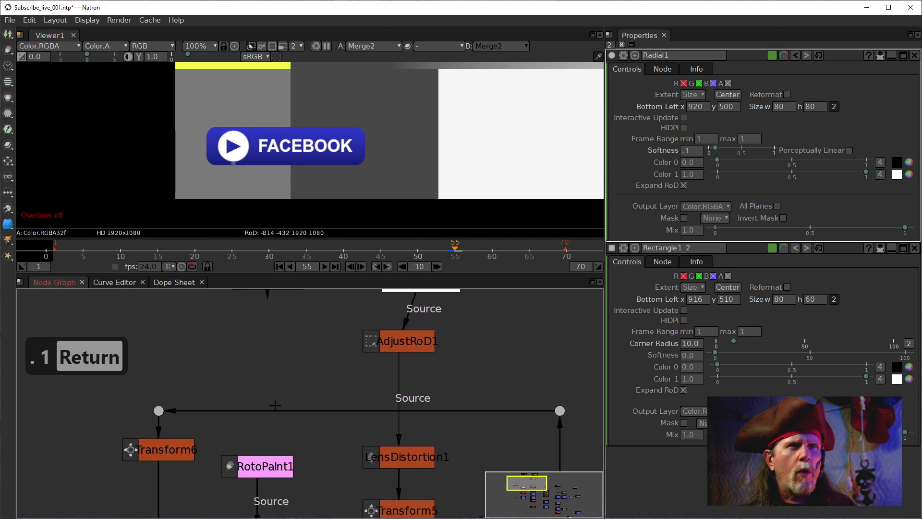
pyautogui.moveTo(275, 405); pyautogui.dragTo(248, 438)
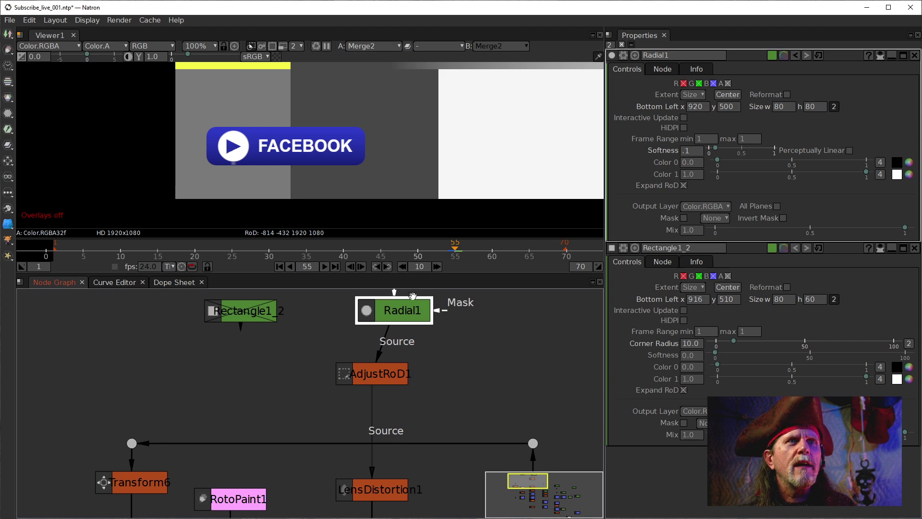
pyautogui.moveTo(294, 395); pyautogui.dragTo(346, 304)
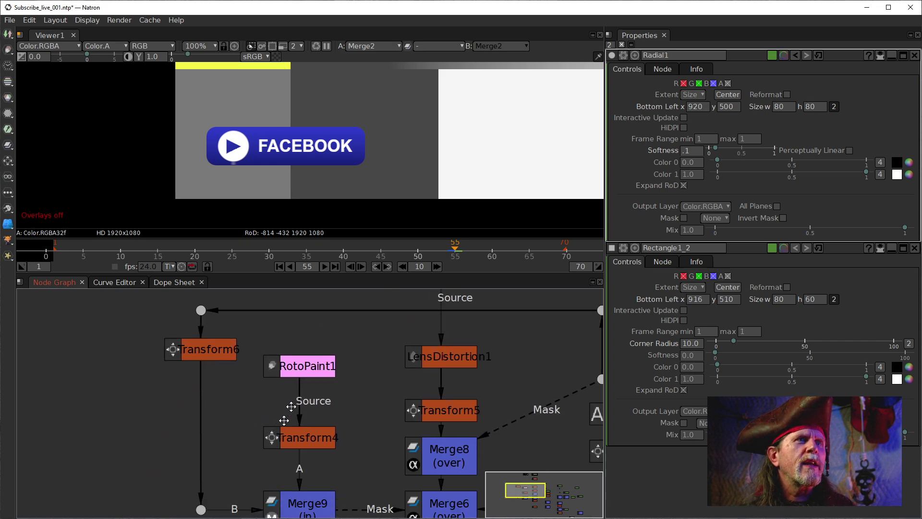
pyautogui.moveTo(291, 407); pyautogui.dragTo(250, 332)
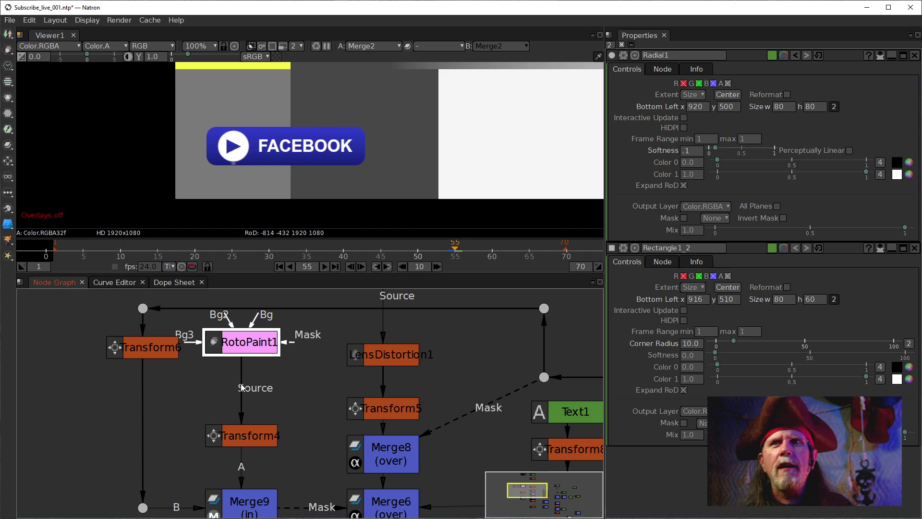
pyautogui.click(272, 392)
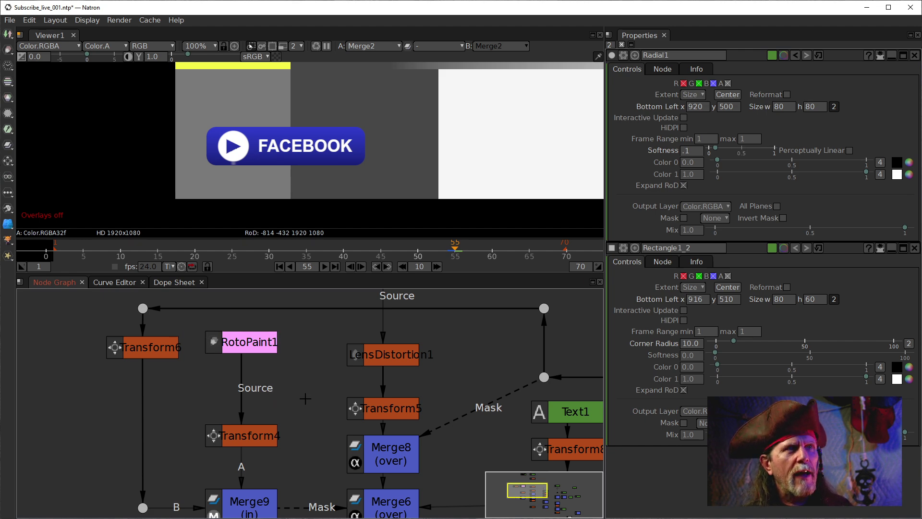
pyautogui.press('Tab')
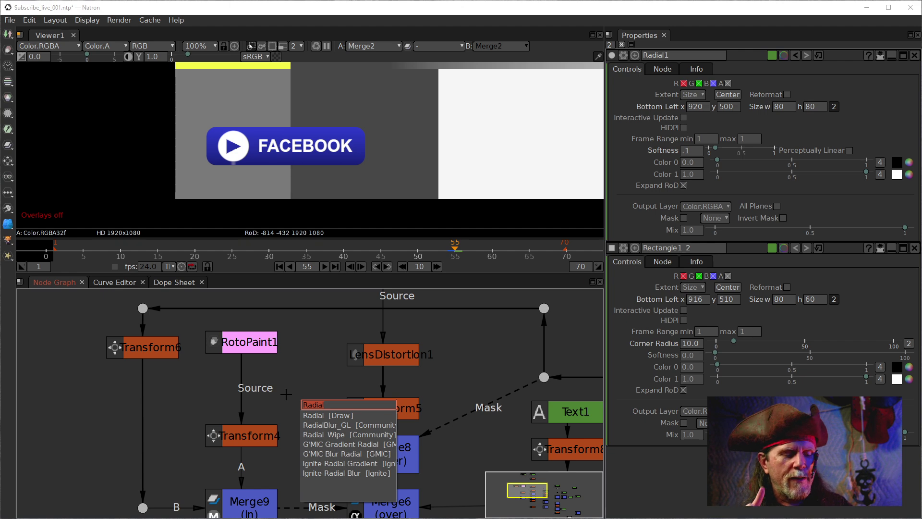
pyautogui.press('Escape')
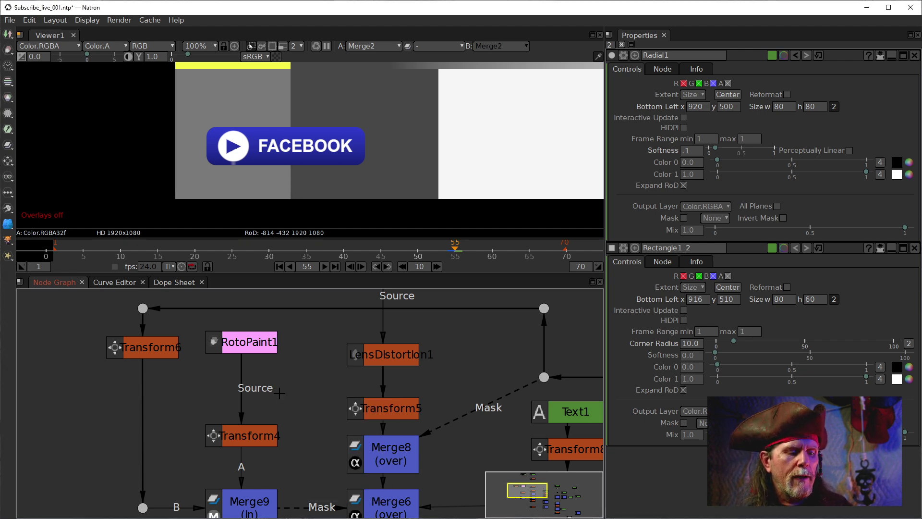
# Add a Text node to the node graph and insert it between RotoPaint1 and Transform4.
pyautogui.press('Tab')
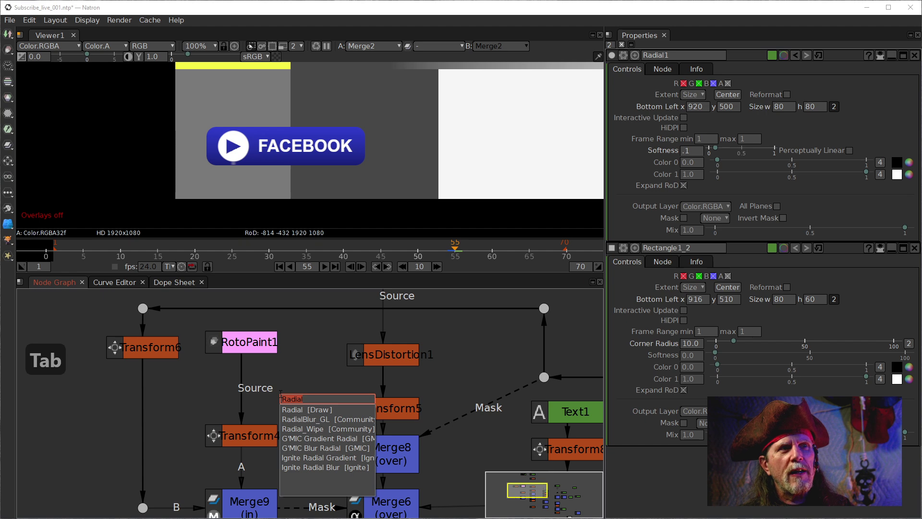
pyautogui.write('text')
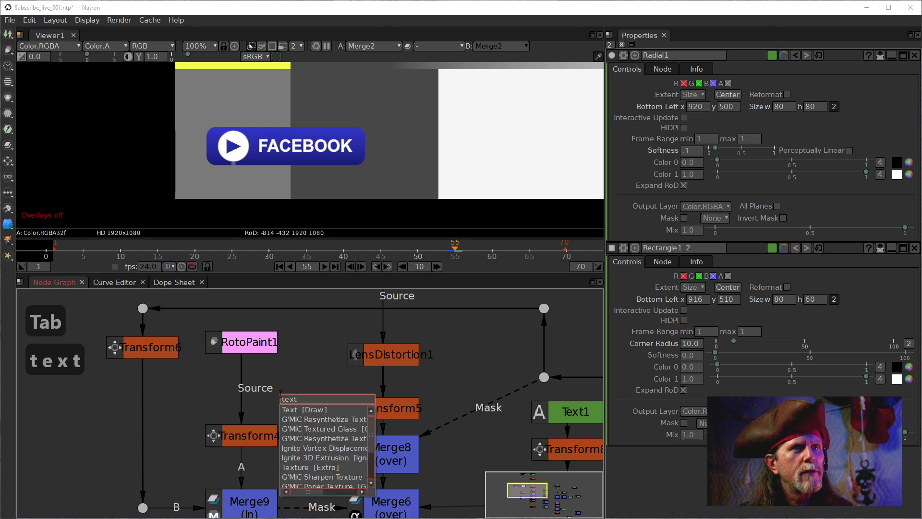
pyautogui.press('Down')
pyautogui.press('Return')
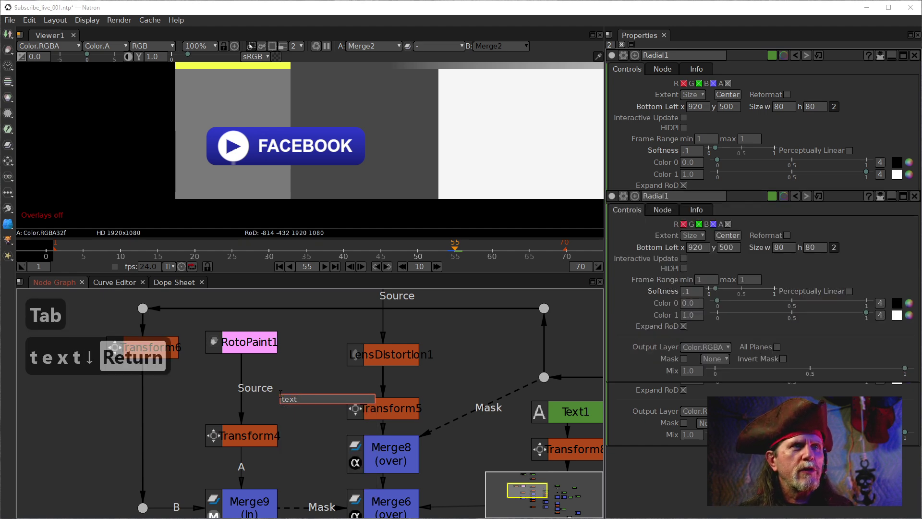
pyautogui.moveTo(288, 380); pyautogui.dragTo(243, 334)
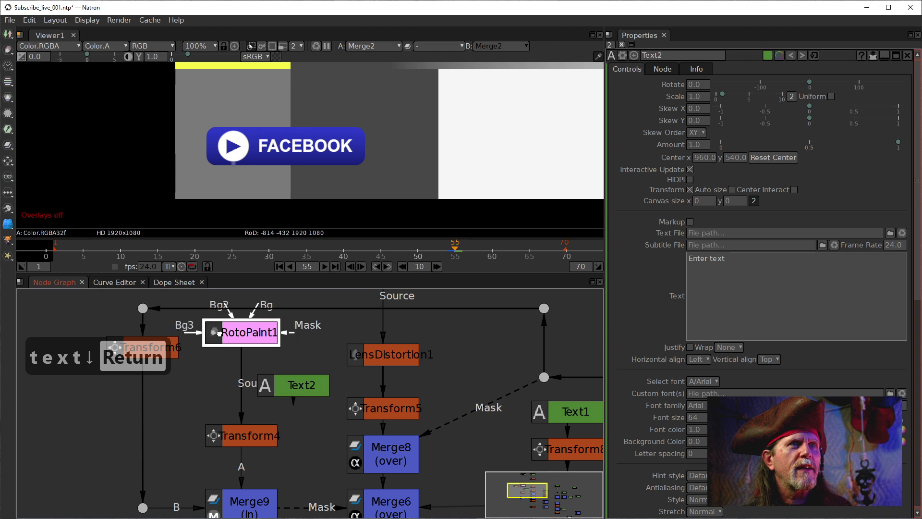
pyautogui.moveTo(243, 382); pyautogui.dragTo(266, 386)
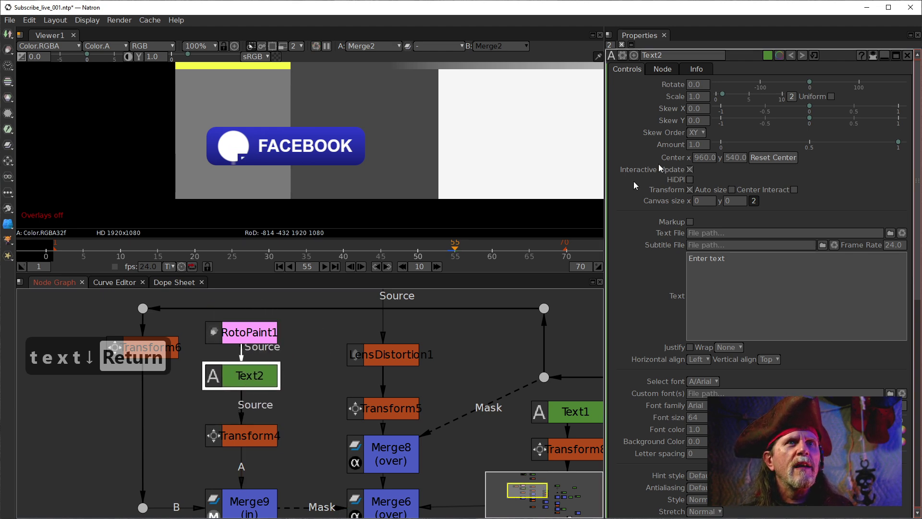
# Enable Center Interact on the Text2 node and replace its placeholder text with a lowercase "f".
pyautogui.click(794, 190)
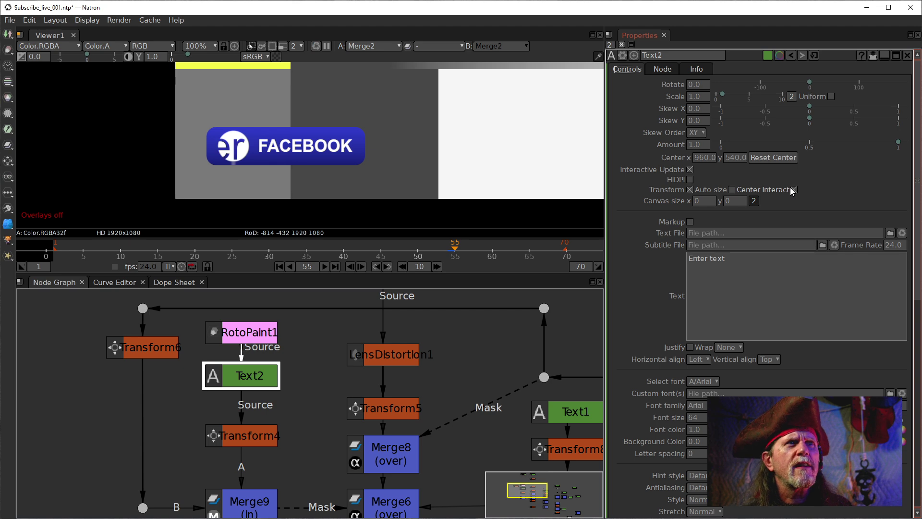
pyautogui.tripleClick(706, 258)
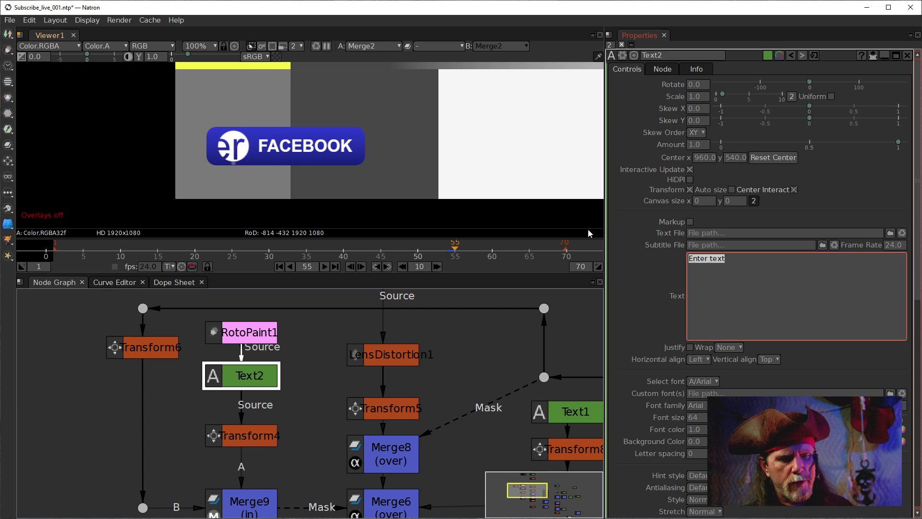
pyautogui.write('F')
pyautogui.press('BackSpace')
pyautogui.write('f')
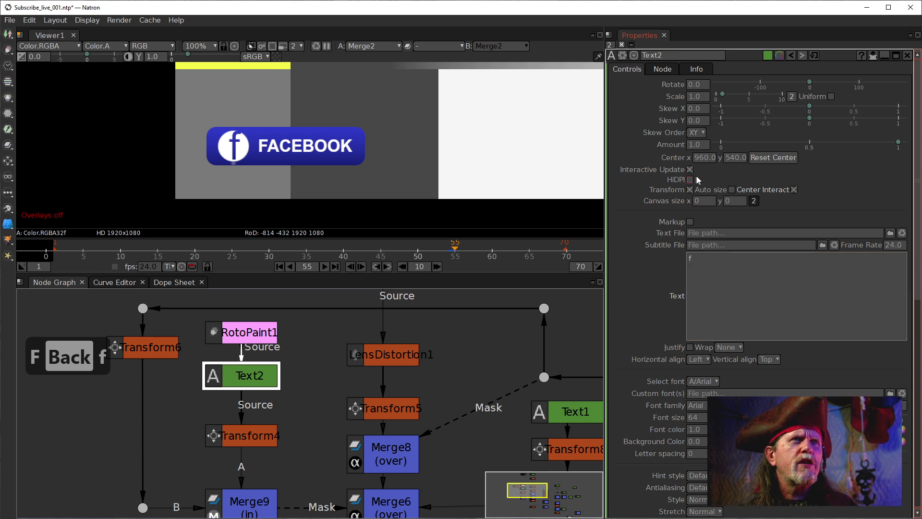
# Set the font weight of the "f" in Text2 to Bold.
pyautogui.scroll(-10, 722, 249)
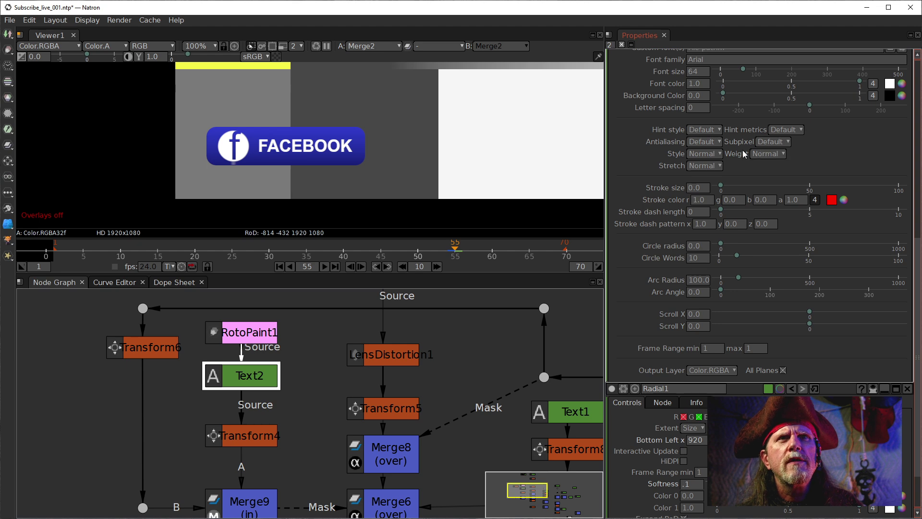
pyautogui.click(766, 153)
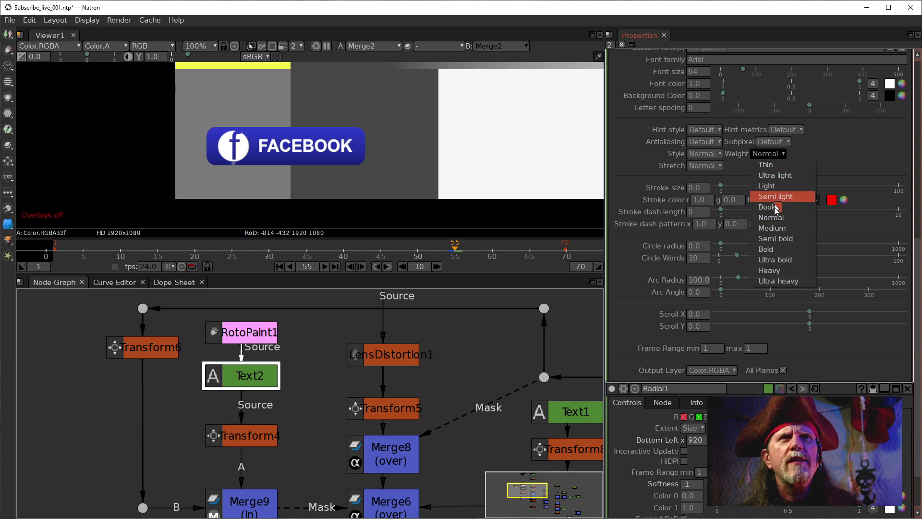
pyautogui.click(769, 249)
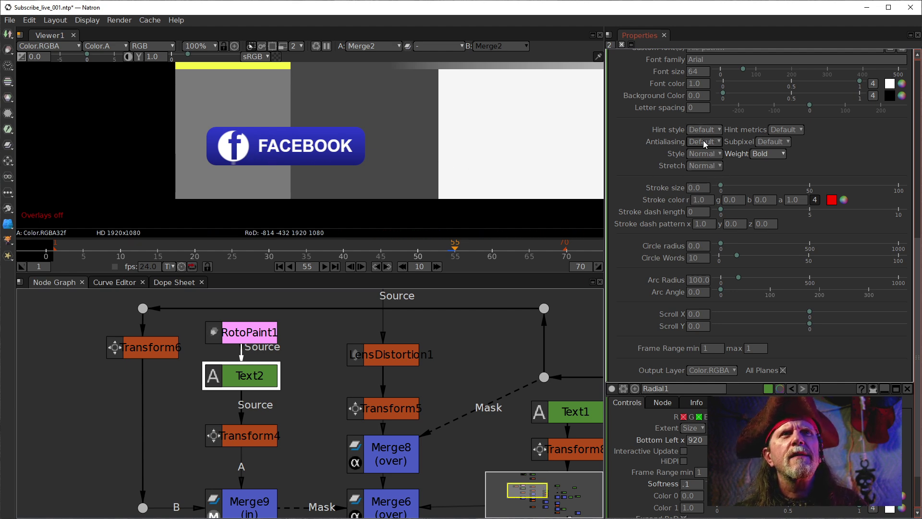
# Move the "f" within the white circle by setting Text2's center to x 958 and y 527.
pyautogui.scroll(3, 692, 142)
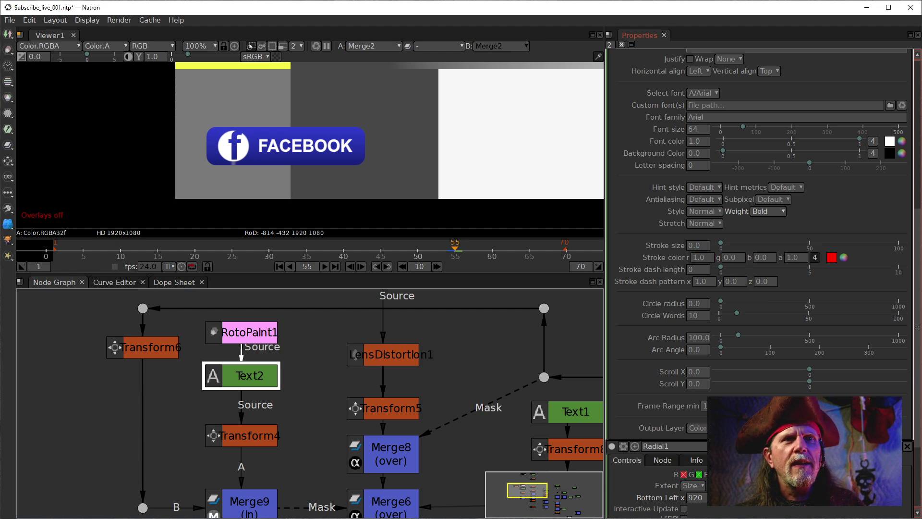
pyautogui.scroll(3, 889, 228)
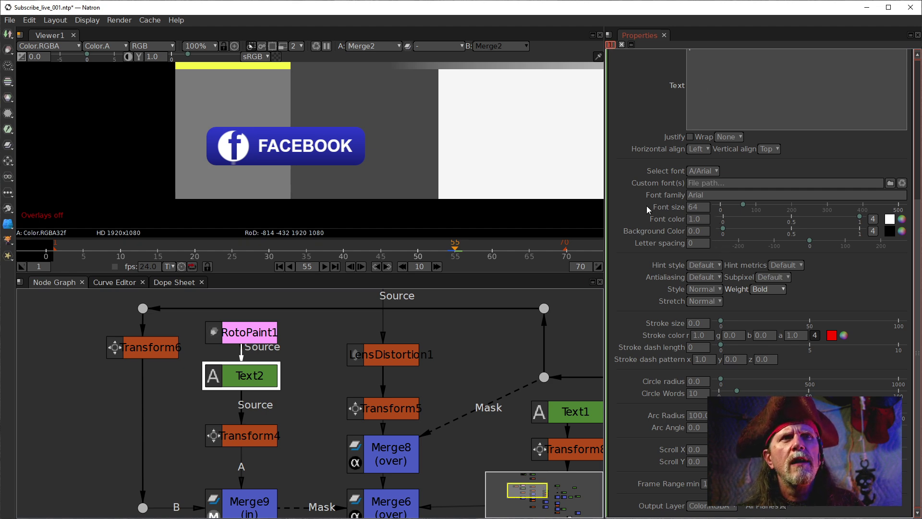
pyautogui.scroll(5, 649, 198)
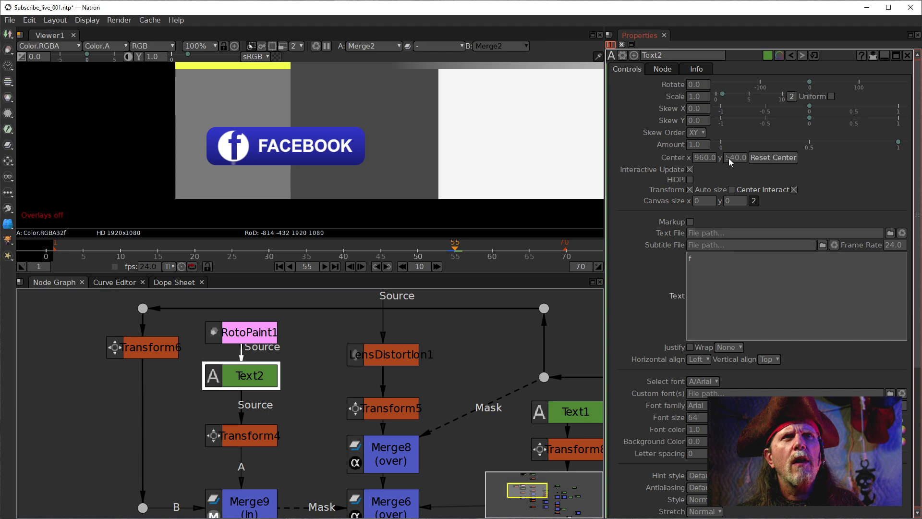
pyautogui.click(731, 158)
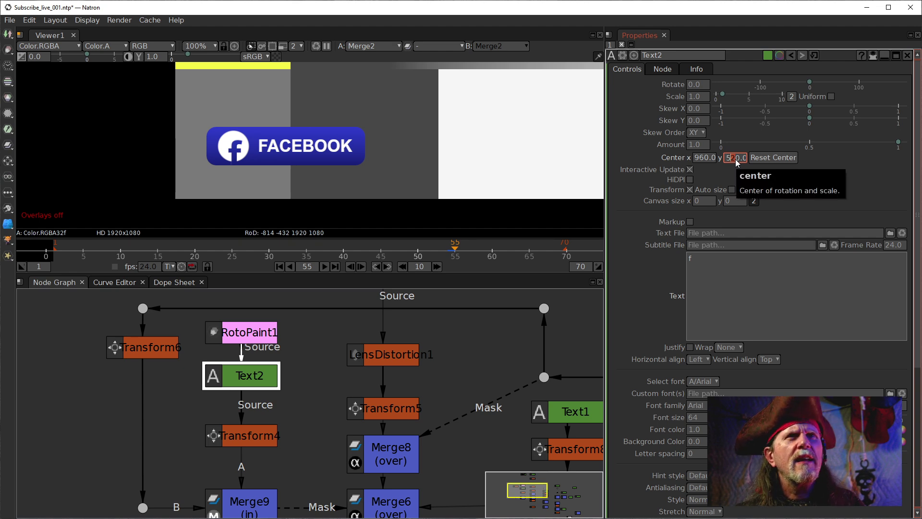
pyautogui.scroll(4, 736, 159)
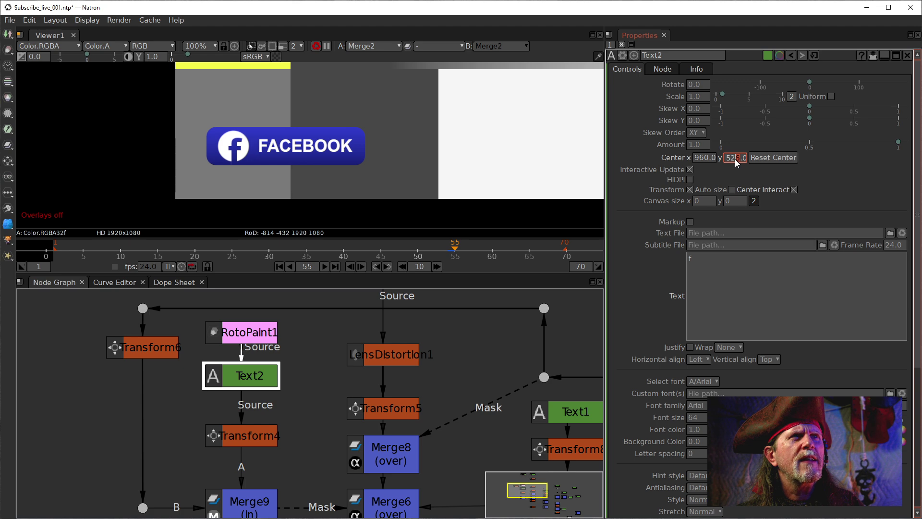
pyautogui.scroll(1, 735, 159)
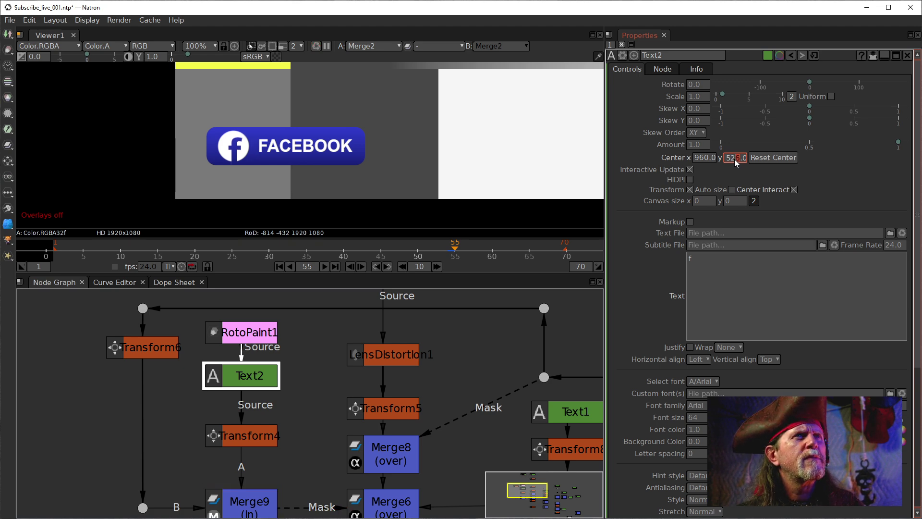
pyautogui.click(706, 160)
pyautogui.scroll(-1, 705, 160)
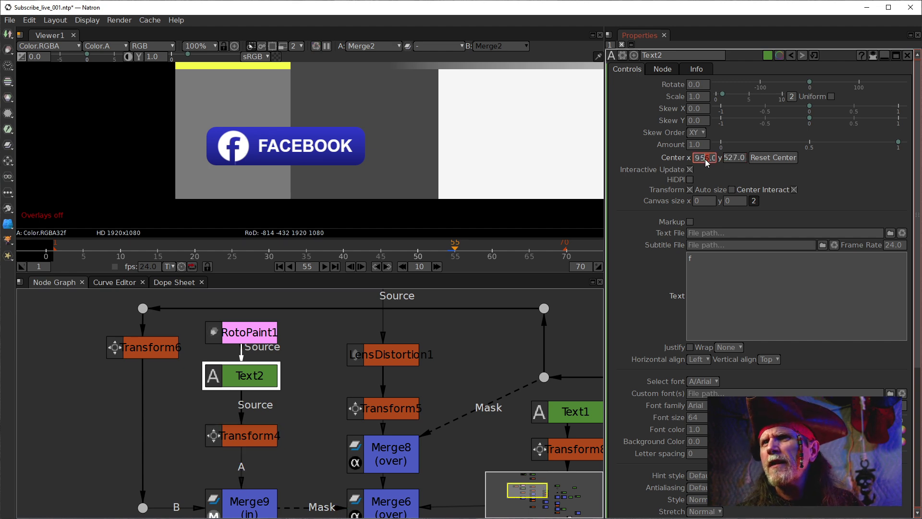
pyautogui.scroll(1, 705, 160)
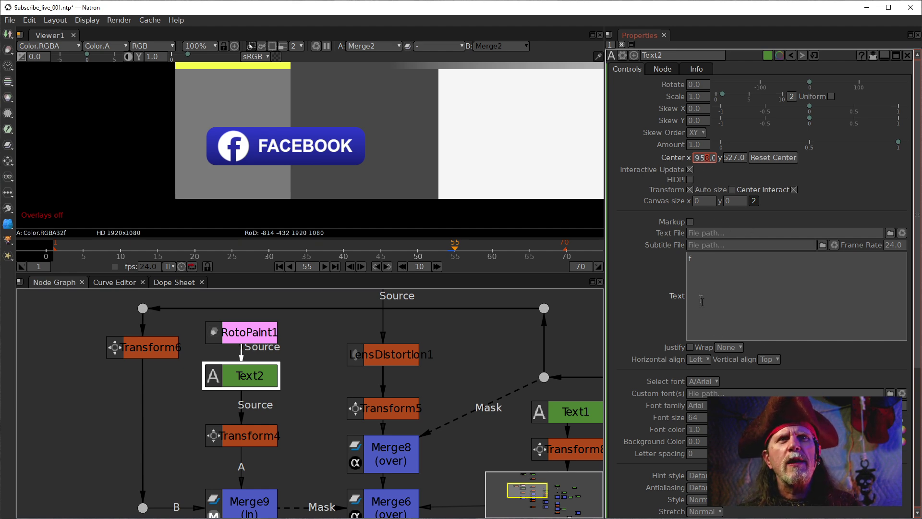
# Increase Text2's font size to 68.
pyautogui.click(696, 418)
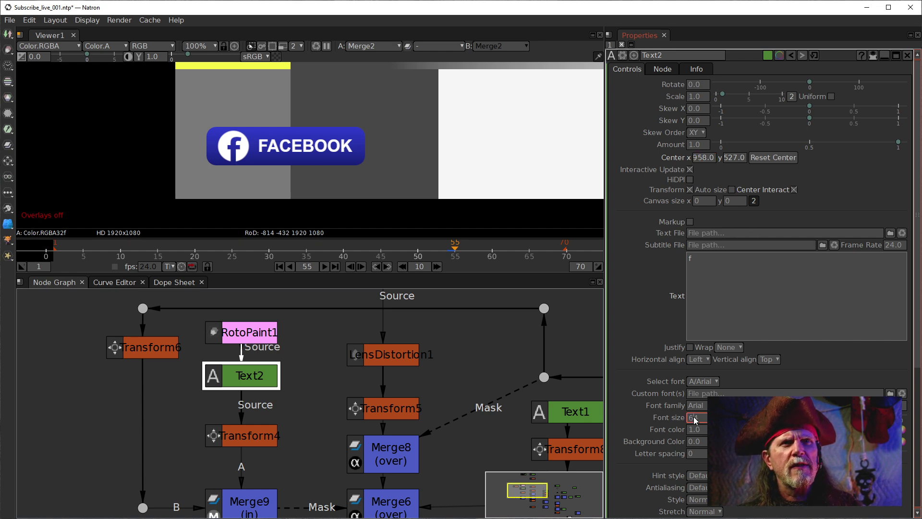
pyautogui.scroll(1, 695, 419)
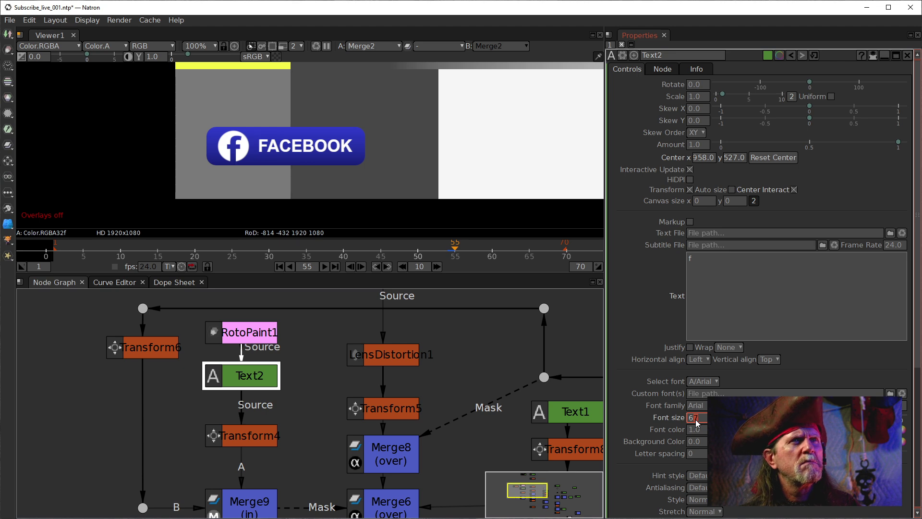
pyautogui.scroll(1, 697, 422)
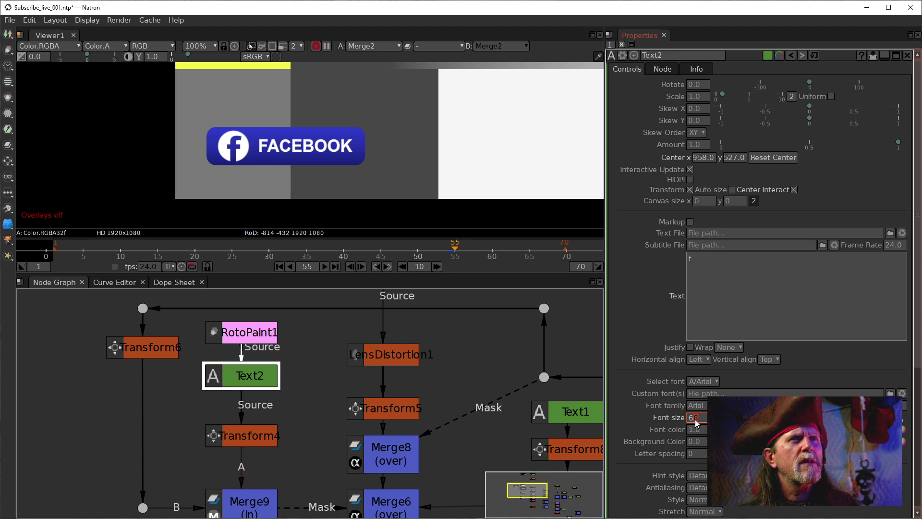
# Fine-tune the position of the "f" by setting Text2's center to x 957 and y 526.
pyautogui.click(734, 159)
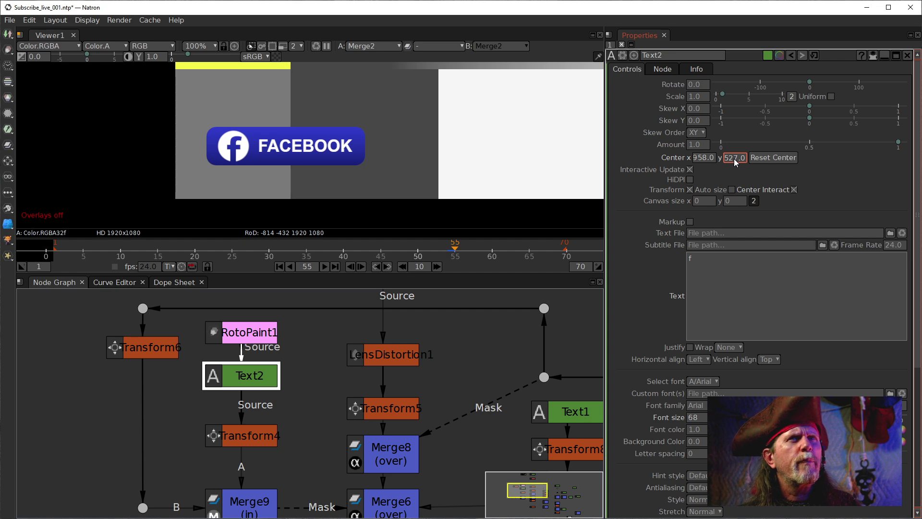
pyautogui.scroll(1, 735, 159)
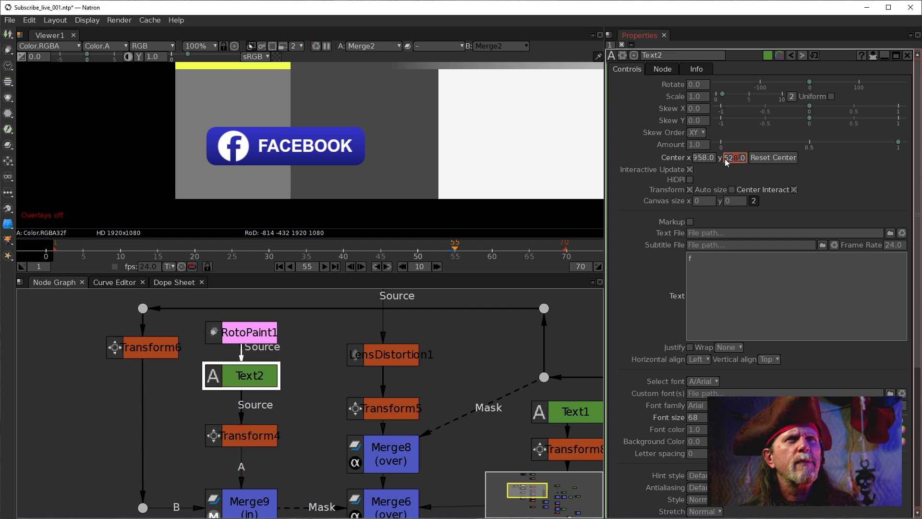
pyautogui.click(702, 160)
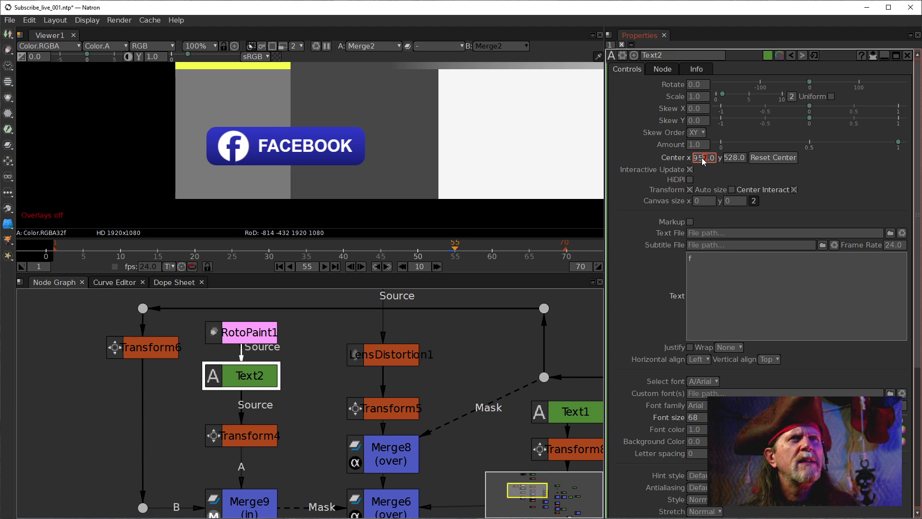
pyautogui.click(735, 161)
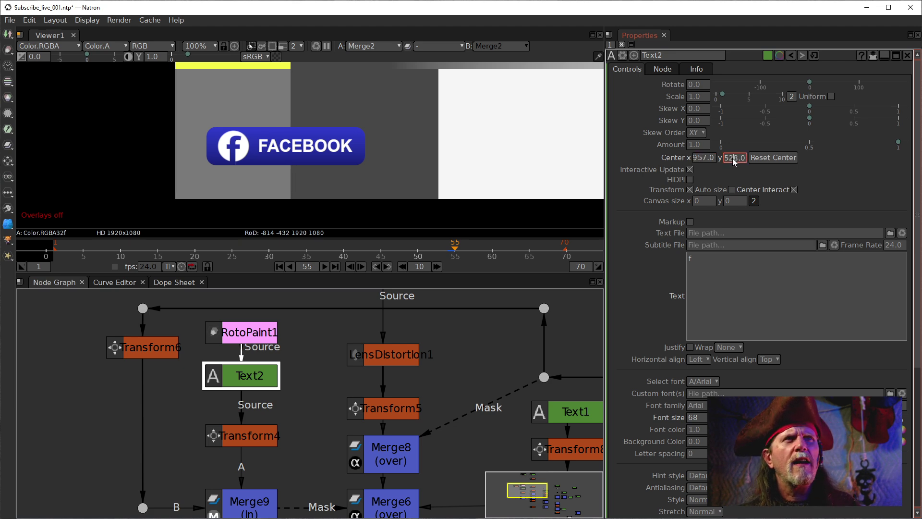
pyautogui.press('Down')
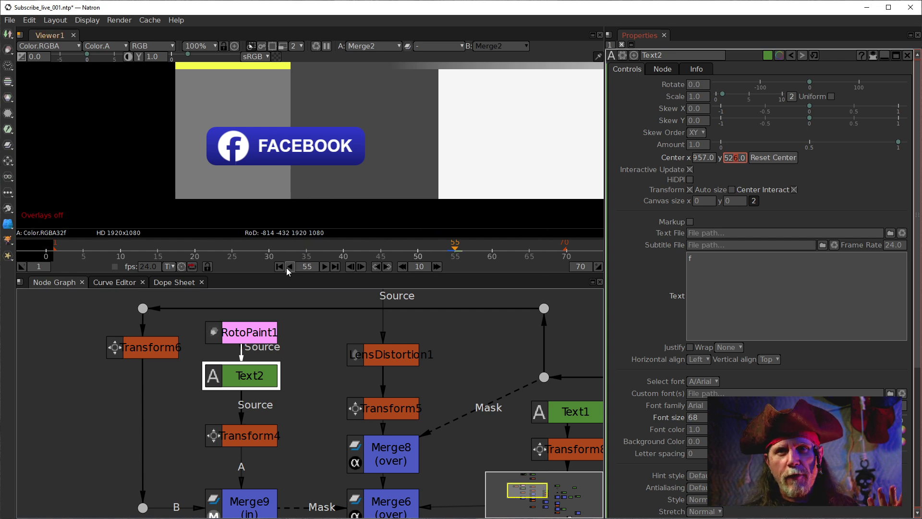
# Play the button animation from the start to preview the new icon, and stop playback at frame 51.
pyautogui.click(325, 267)
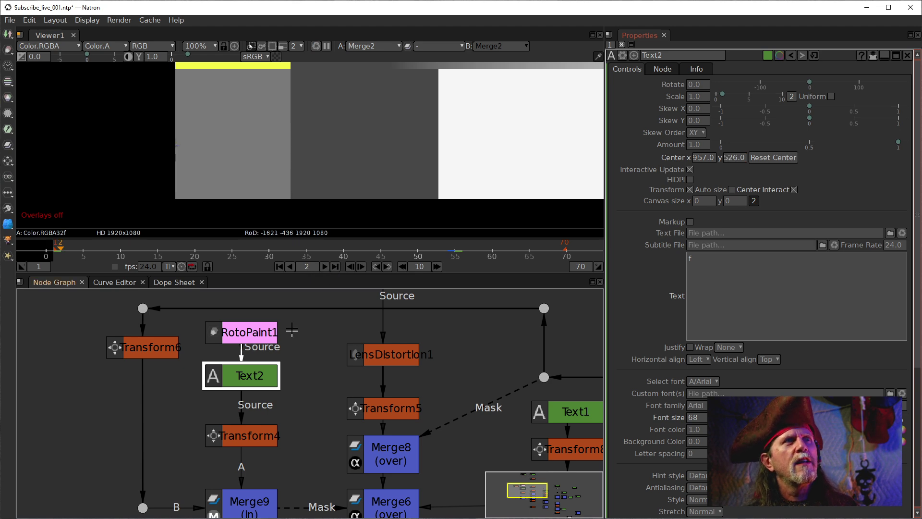
pyautogui.press('l')
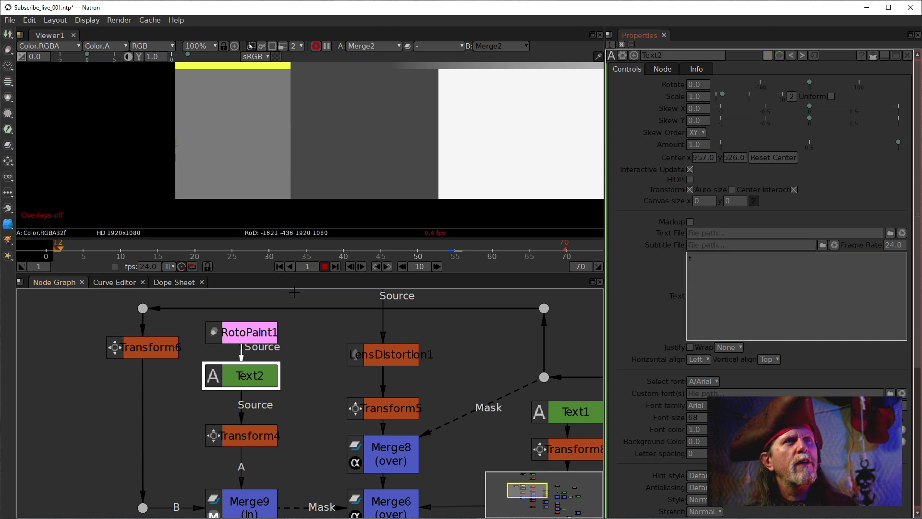
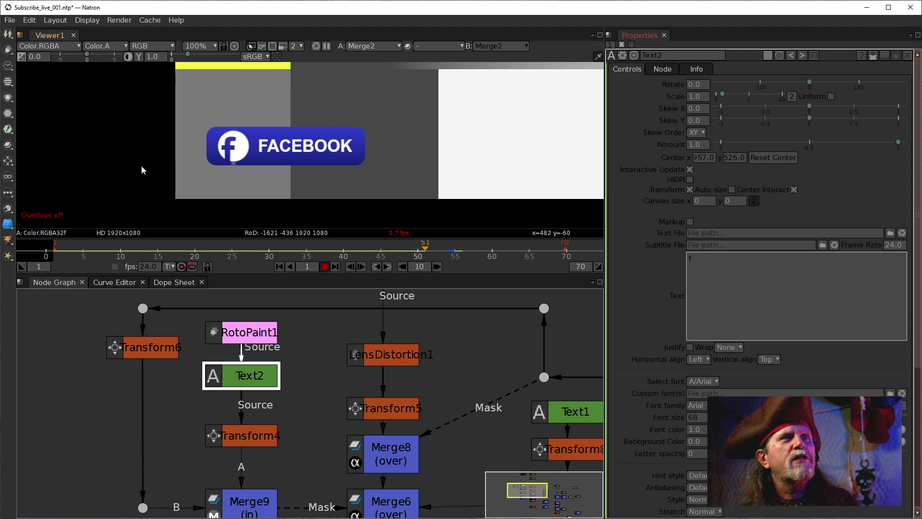
pyautogui.click(324, 267)
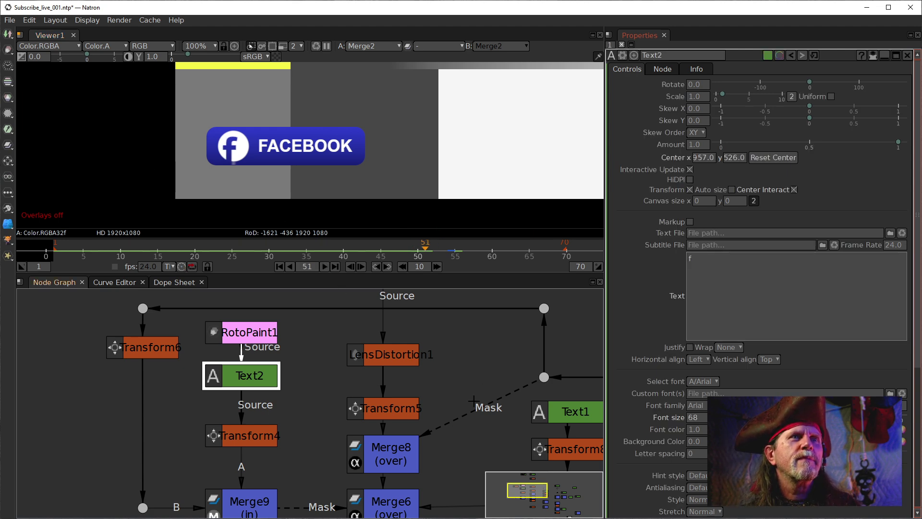
# Set Radial1's size to 70 wide by 70 high and center it in the frame again.
pyautogui.moveTo(437, 402); pyautogui.dragTo(411, 470)
pyautogui.moveTo(400, 369); pyautogui.dragTo(396, 464)
pyautogui.click(345, 345)
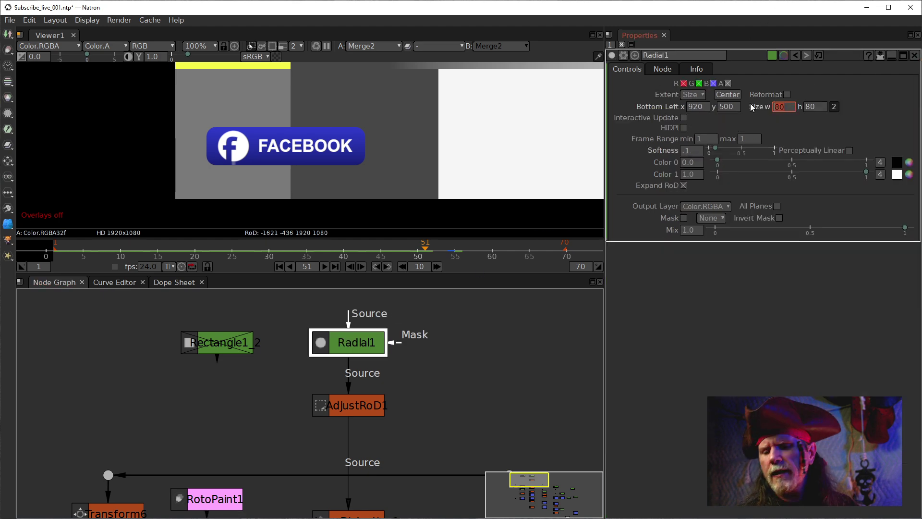
pyautogui.write('70')
pyautogui.press('Tab')
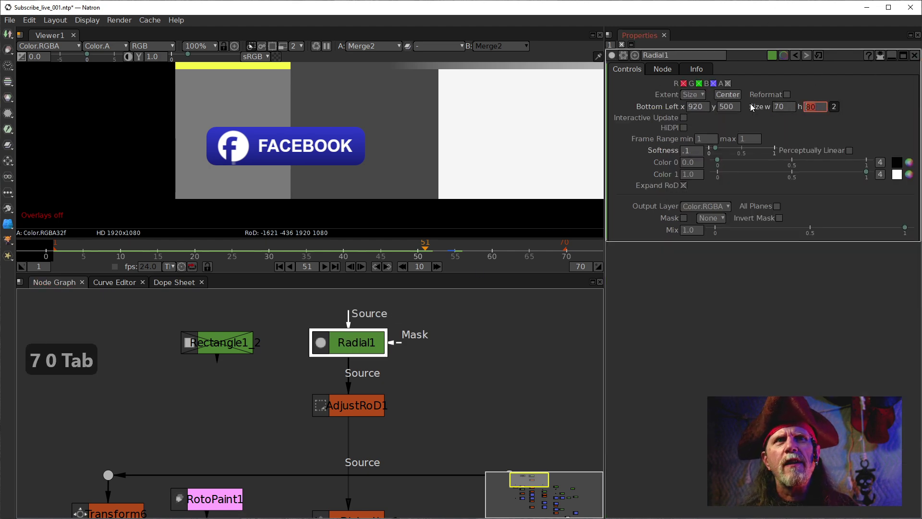
pyautogui.write('70')
pyautogui.press('Return')
pyautogui.moveTo(465, 365); pyautogui.dragTo(483, 333)
pyautogui.scroll(2, 483, 333)
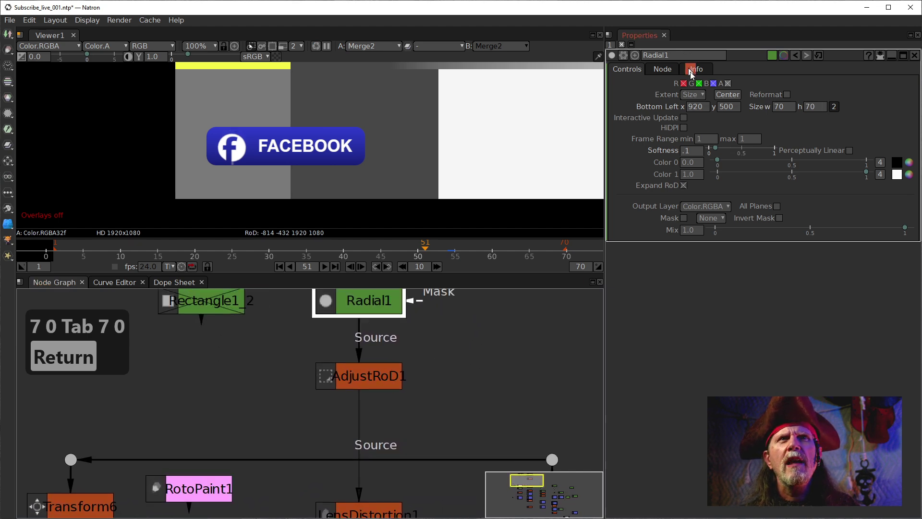
pyautogui.click(727, 95)
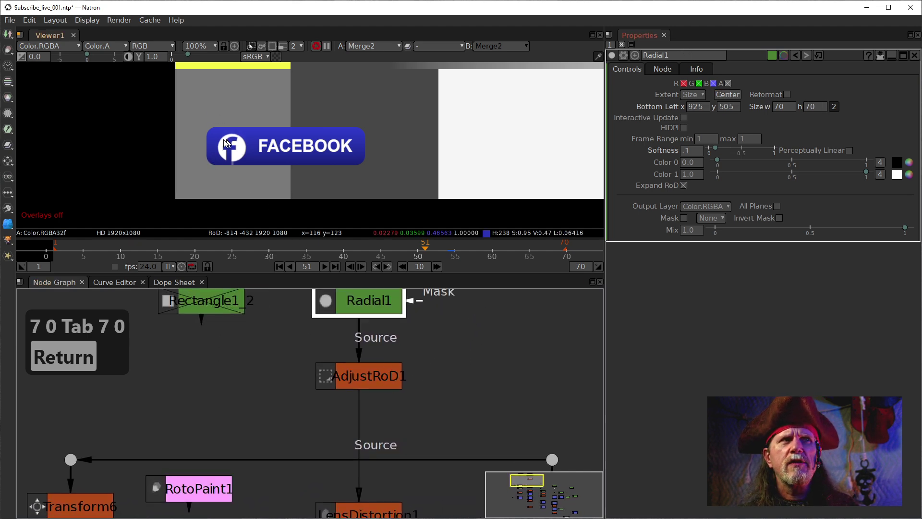
# Set the font size of the "f" in Text2 to 64.
pyautogui.moveTo(490, 422); pyautogui.dragTo(493, 368)
pyautogui.moveTo(268, 449); pyautogui.dragTo(261, 390)
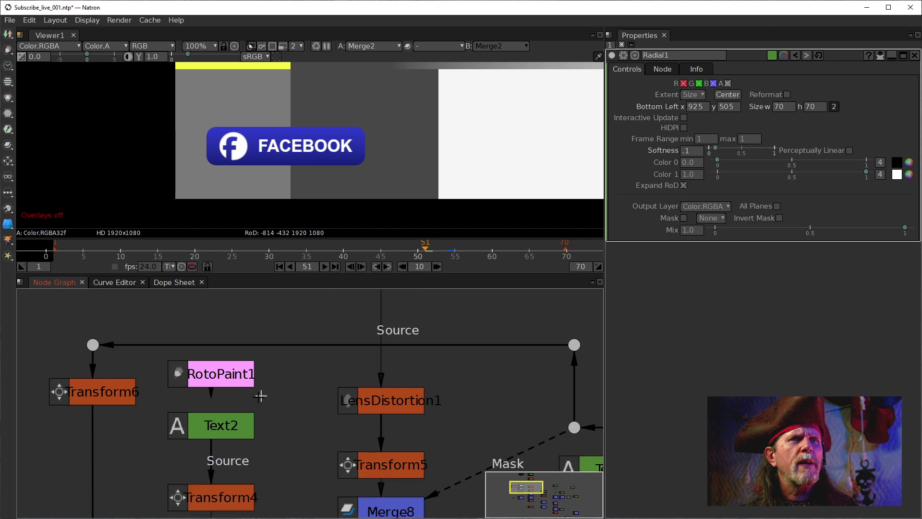
pyautogui.doubleClick(225, 427)
pyautogui.click(696, 159)
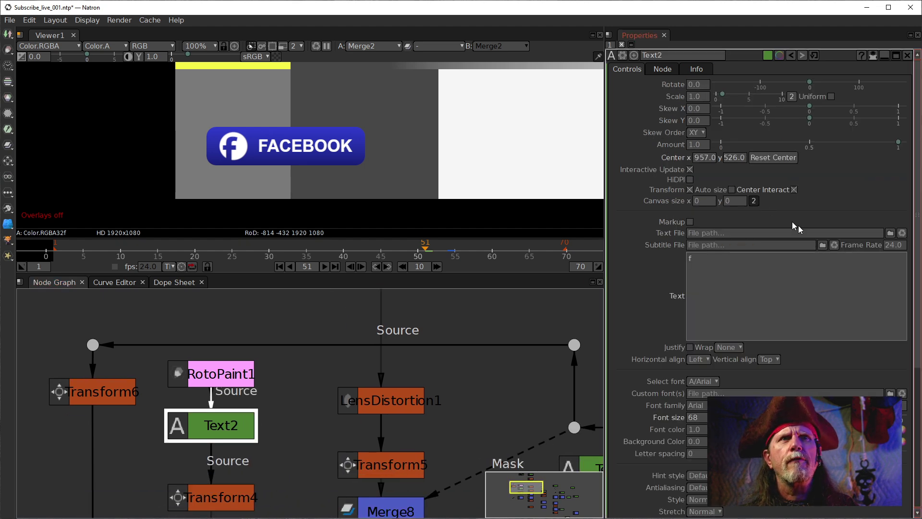
pyautogui.click(697, 417)
pyautogui.click(696, 419)
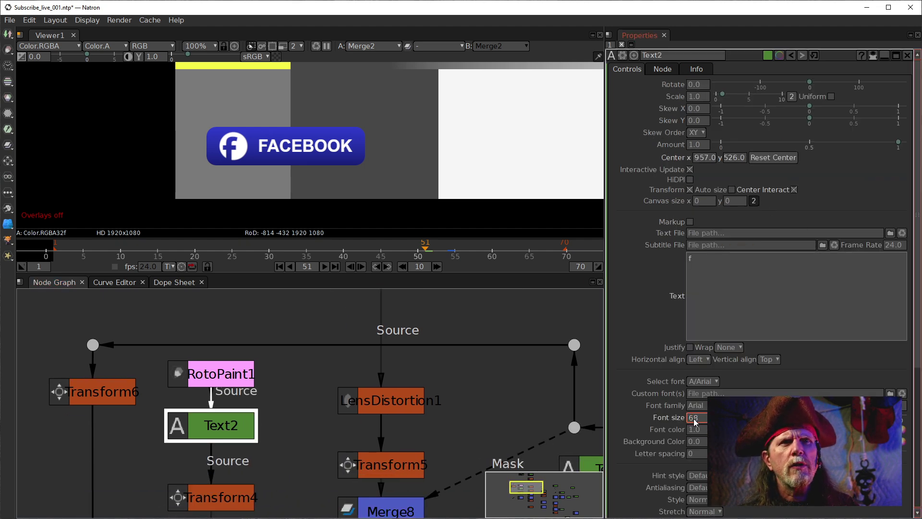
pyautogui.press('BackSpace')
pyautogui.write('5')
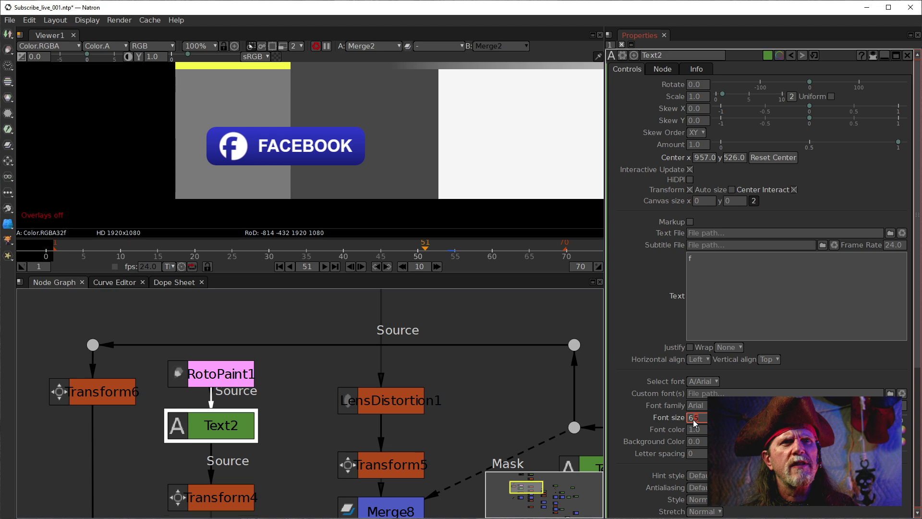
pyautogui.press('BackSpace')
pyautogui.write('4')
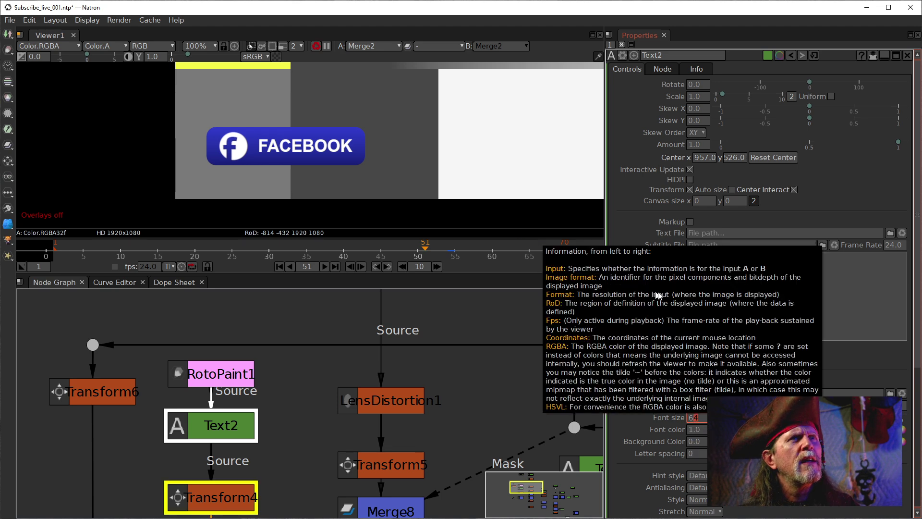
# Reset Text2's center and lower the "f" inside the circle by setting the center y to 525.
pyautogui.click(772, 157)
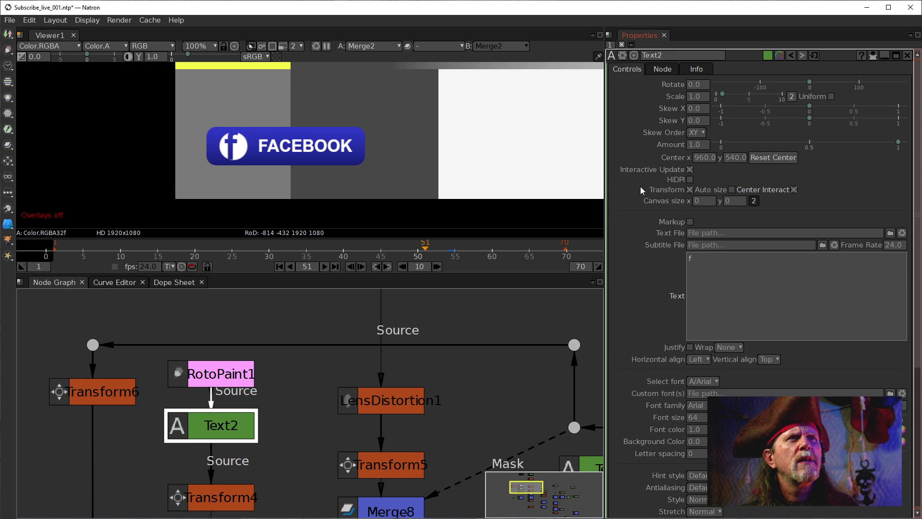
pyautogui.doubleClick(715, 161)
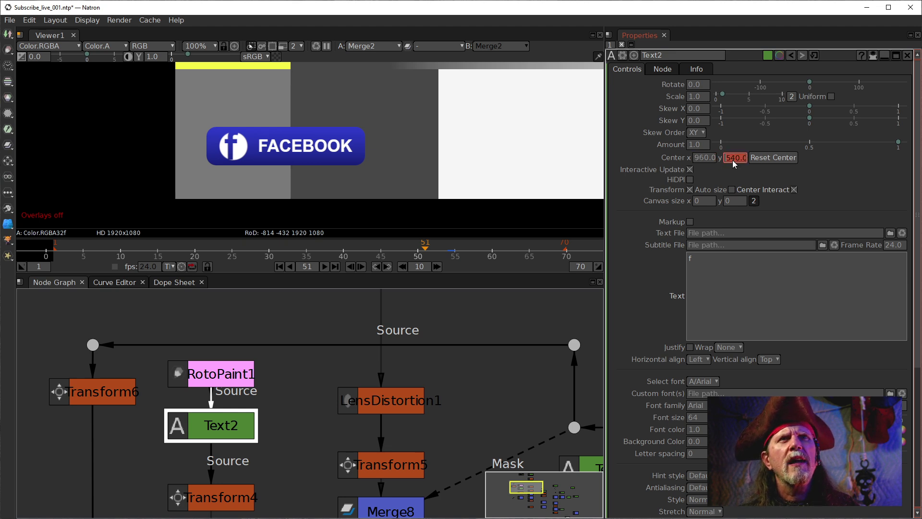
pyautogui.press('Down')
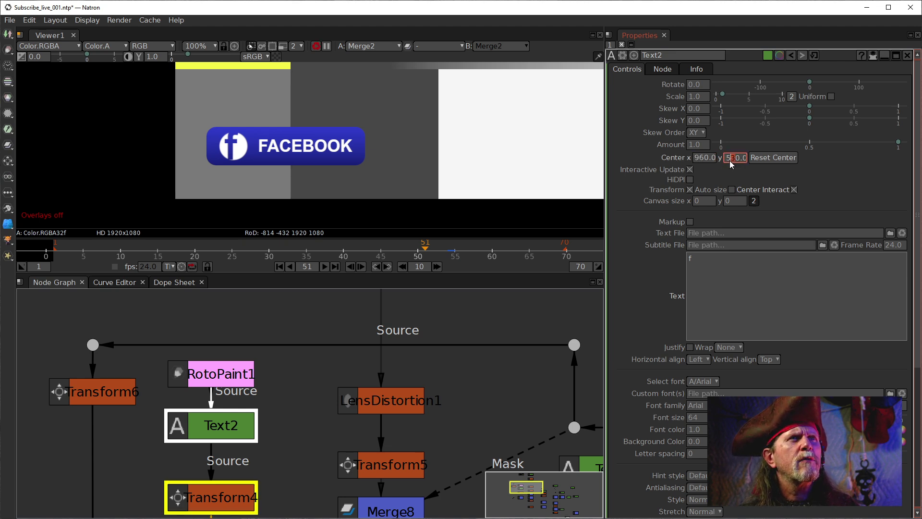
pyautogui.press('Down')
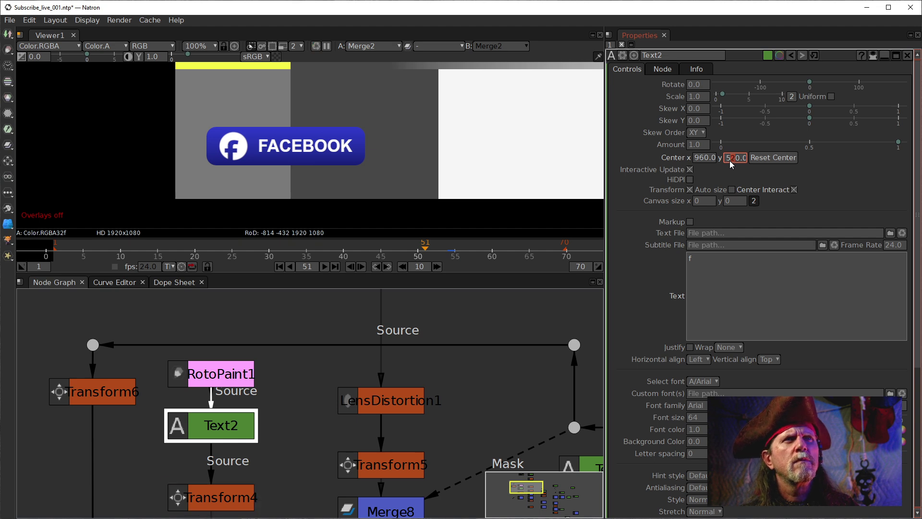
pyautogui.press('Up')
pyautogui.press('Up')
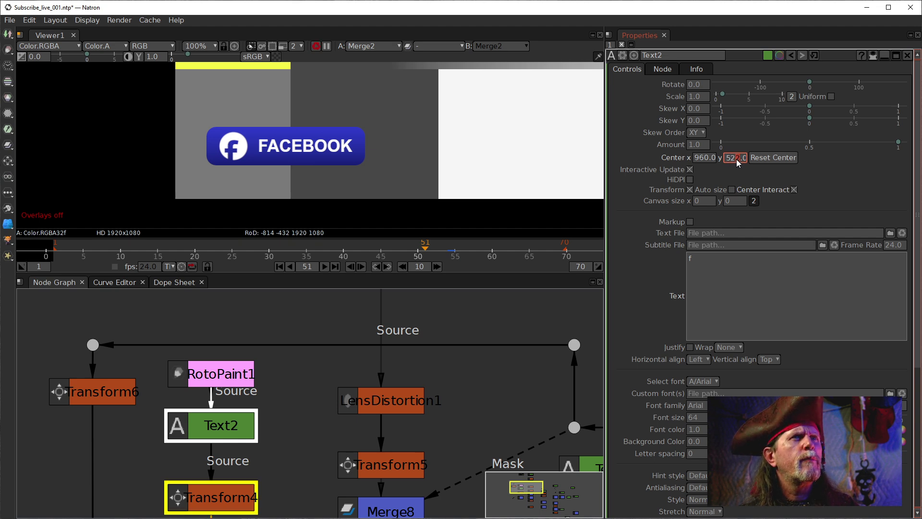
pyautogui.press('Up')
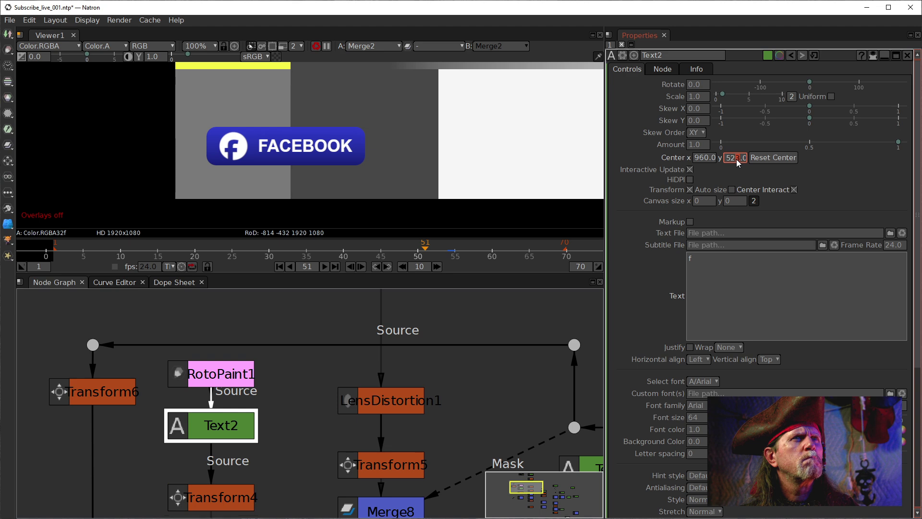
pyautogui.press('Up')
pyautogui.press('Up')
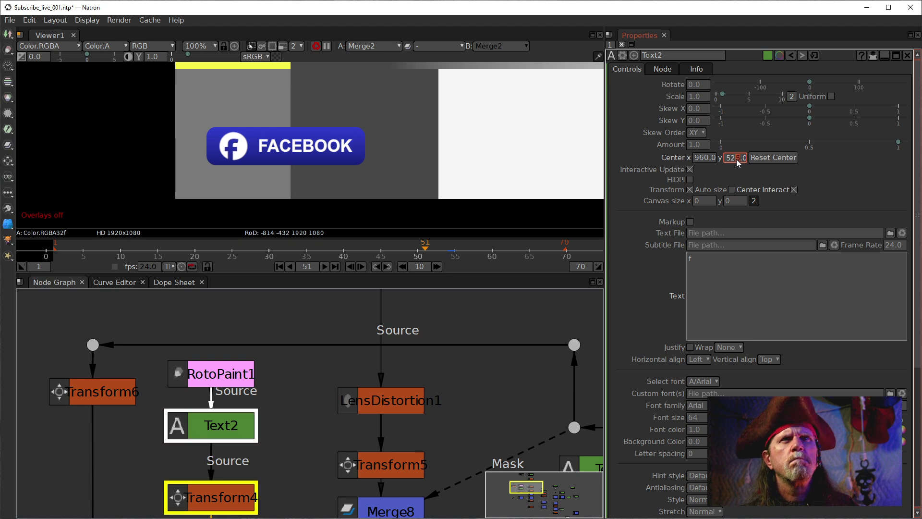
# Shift the "f" horizontally within the circle by setting Text2's center x to 964.
pyautogui.click(699, 158)
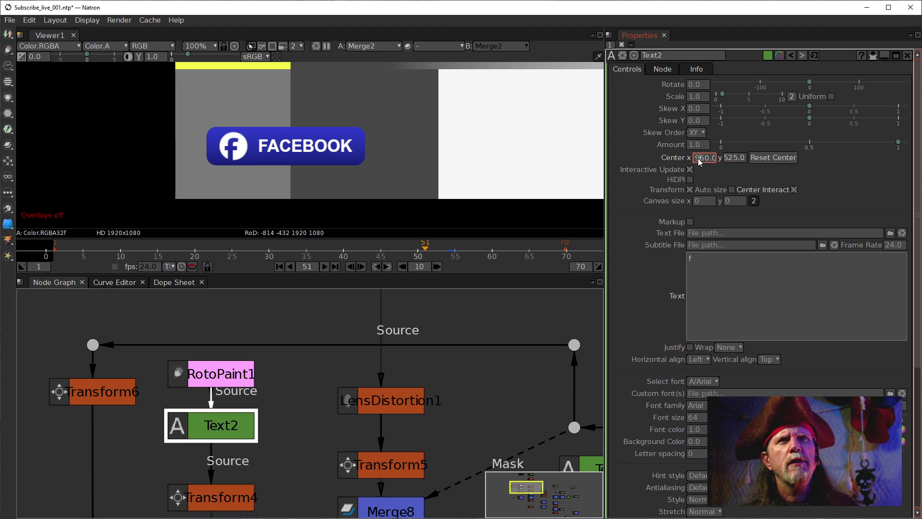
pyautogui.press('Up')
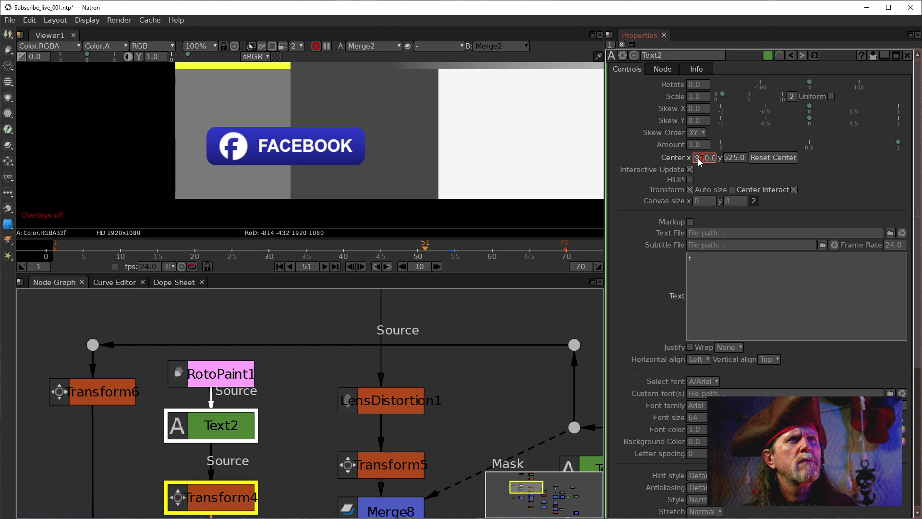
pyautogui.press('Down')
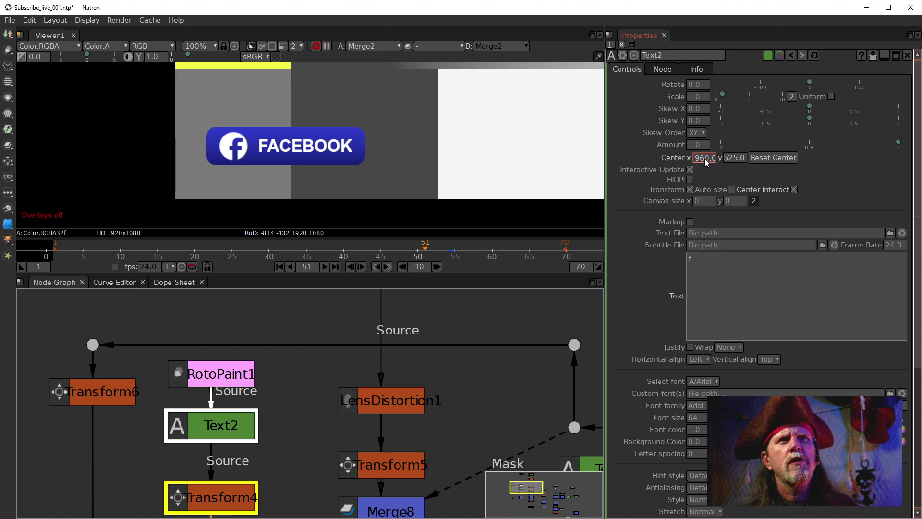
pyautogui.press('Up')
pyautogui.press('Up')
pyautogui.press('Up')
pyautogui.press('Up')
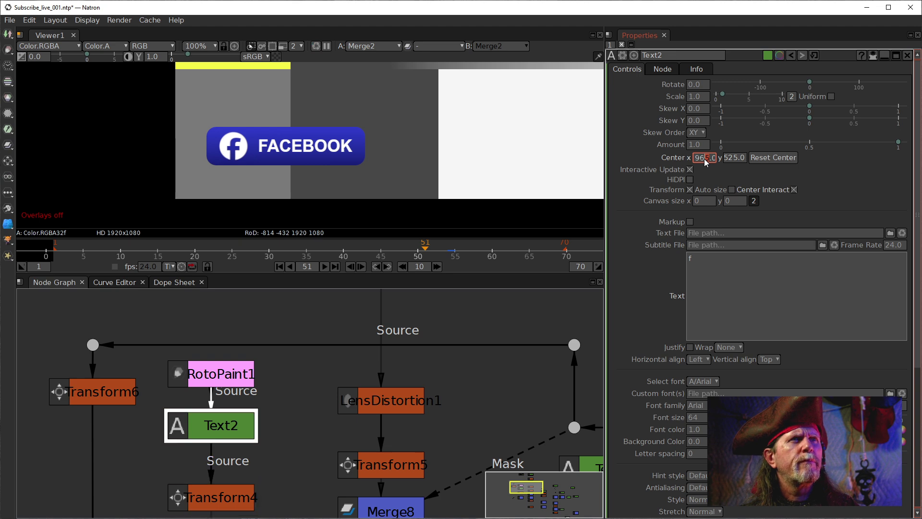
pyautogui.press('Down')
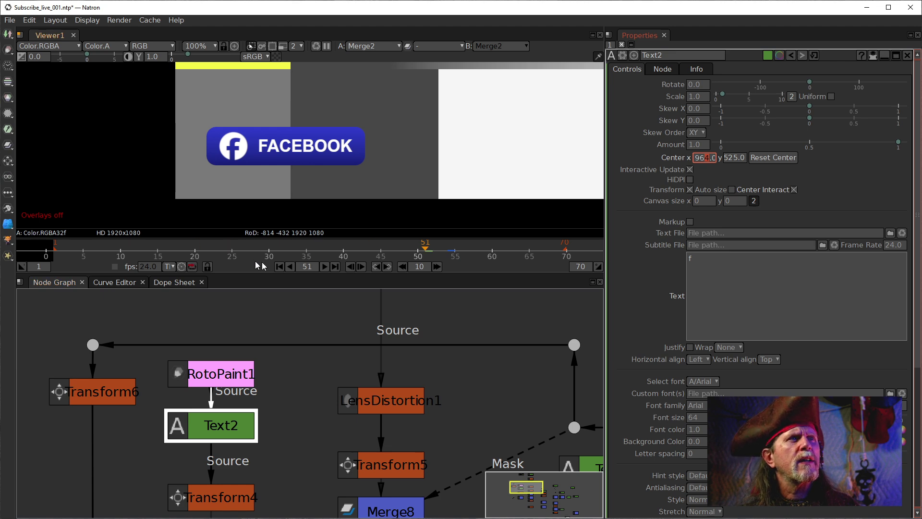
# Play the button animation from the first frame and stop it at frame 21 to inspect the opening.
pyautogui.click(279, 266)
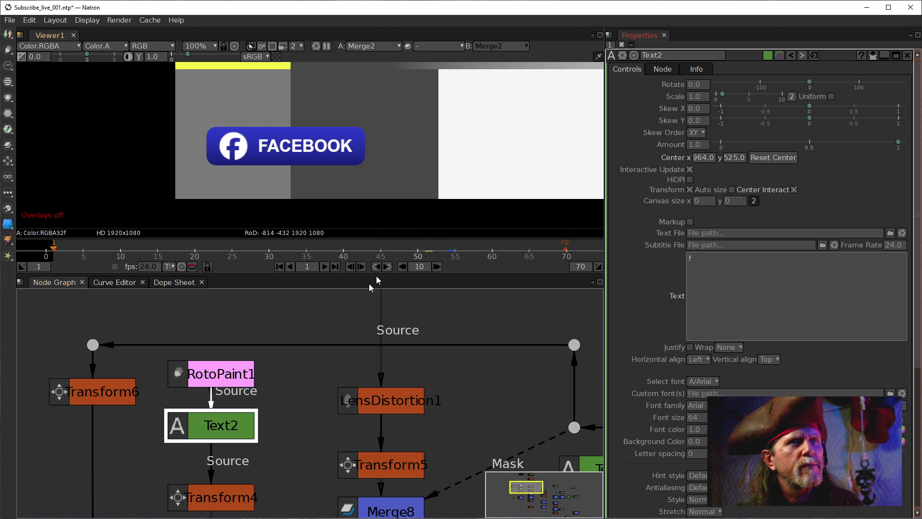
pyautogui.click(325, 267)
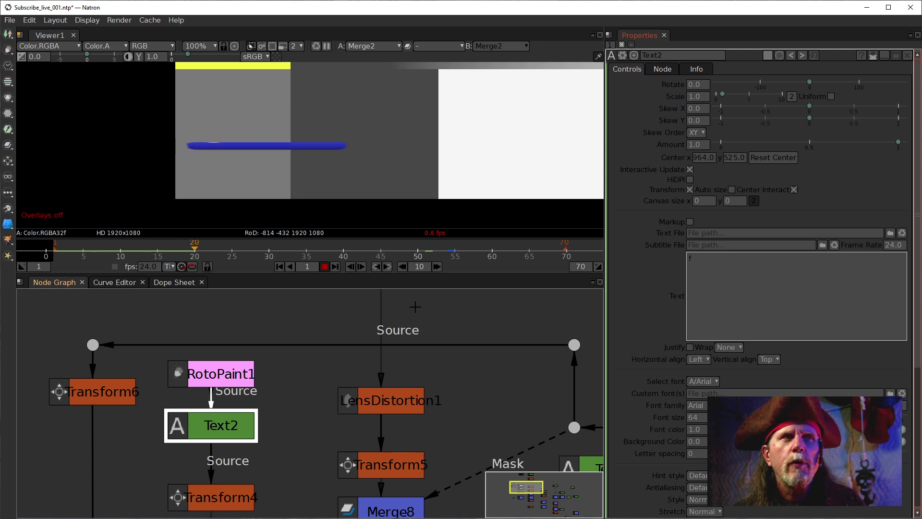
pyautogui.click(325, 266)
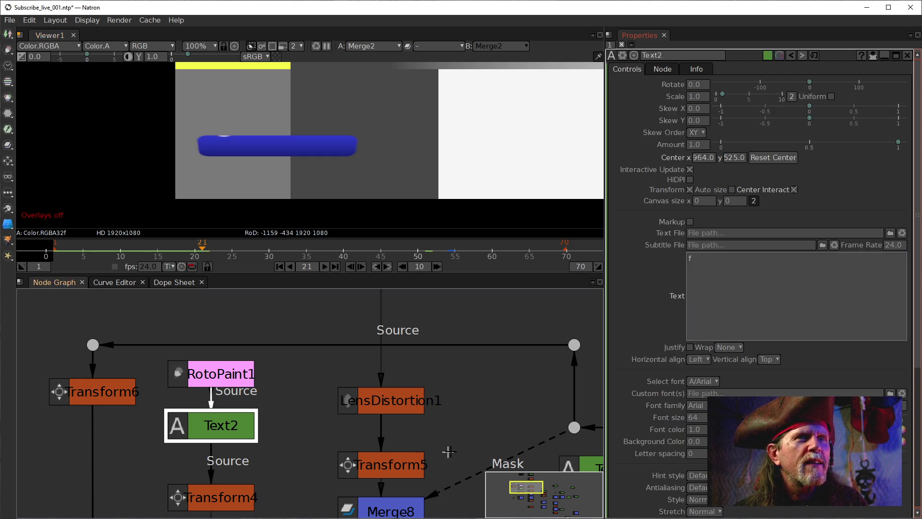
# At Transform5's keyframe on frame 23, set Translate y to 75 and check the resulting animation curve.
pyautogui.moveTo(449, 452); pyautogui.dragTo(406, 515)
pyautogui.scroll(-3, 406, 515)
pyautogui.scroll(4, 365, 432)
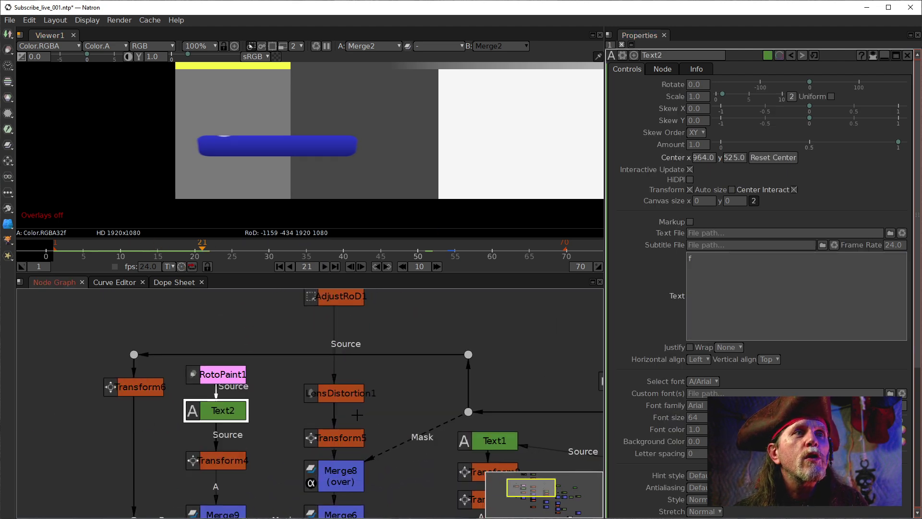
pyautogui.moveTo(381, 464); pyautogui.dragTo(365, 388)
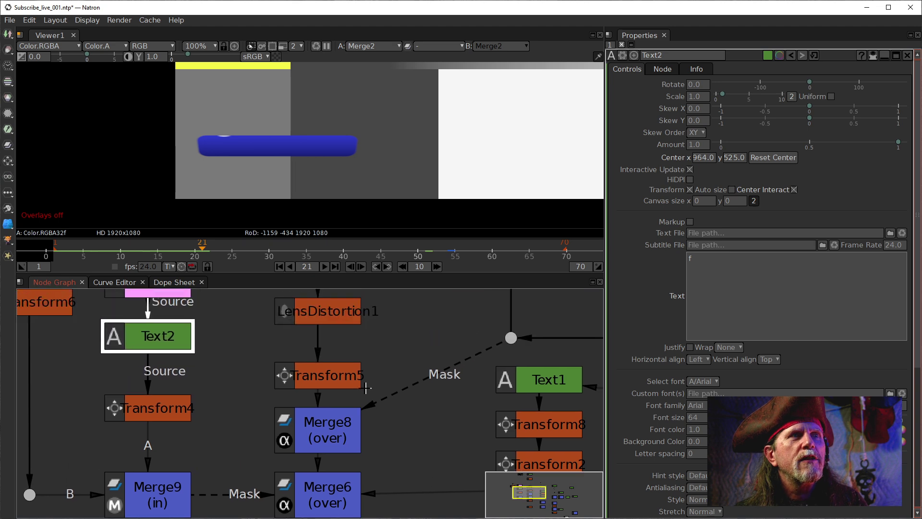
pyautogui.scroll(-2, 332, 377)
pyautogui.scroll(3, 331, 379)
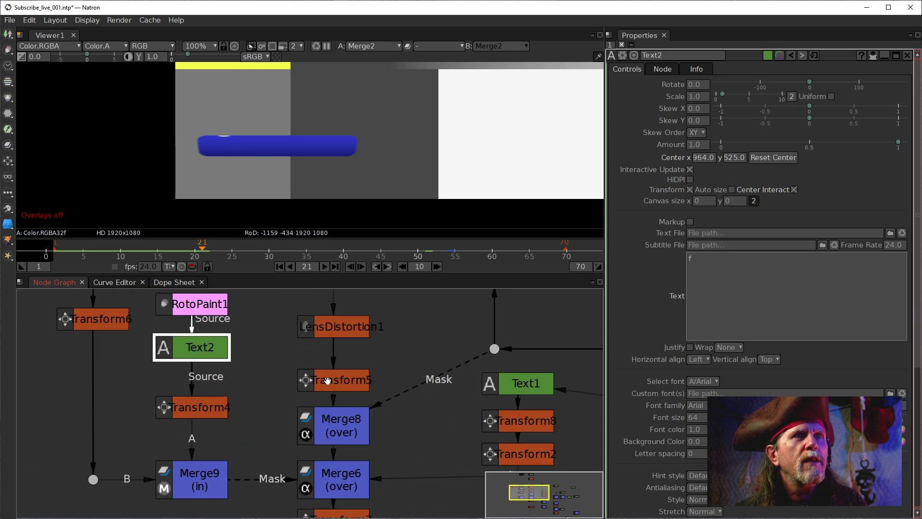
pyautogui.doubleClick(330, 383)
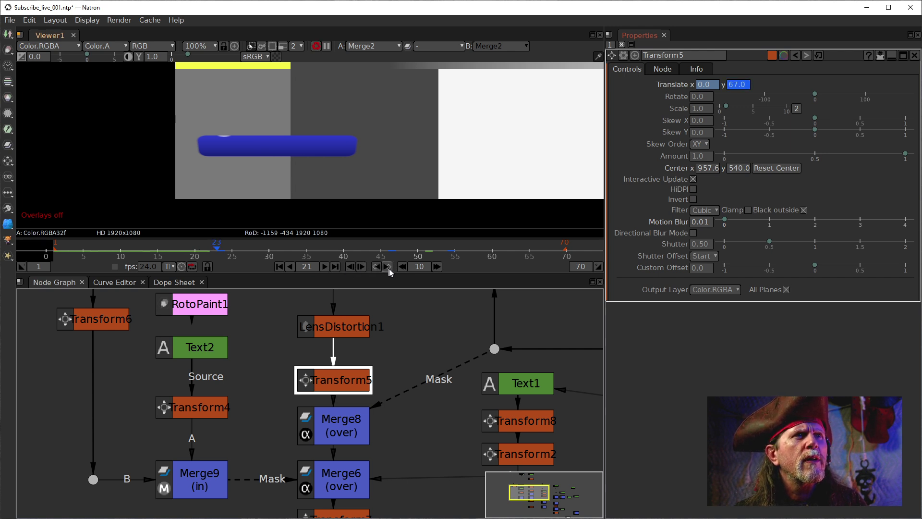
pyautogui.click(740, 85)
pyautogui.click(735, 86)
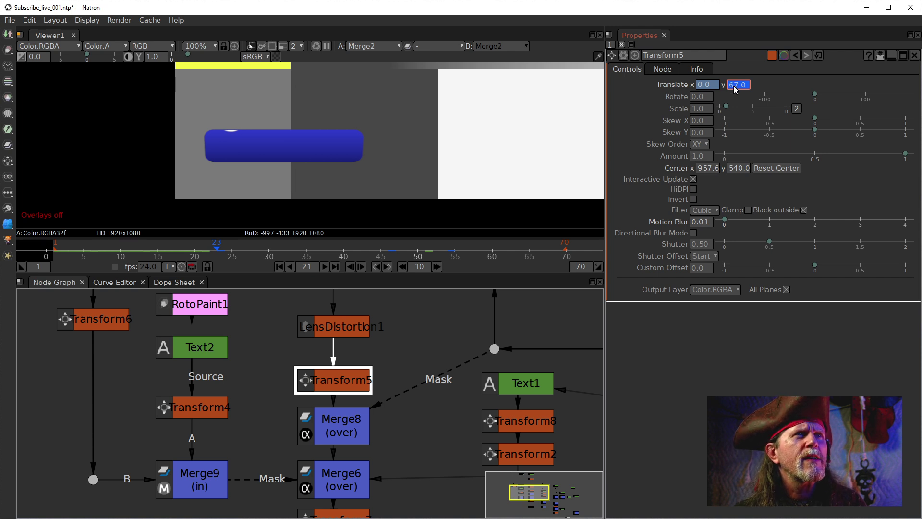
pyautogui.press('Up')
pyautogui.press('Up')
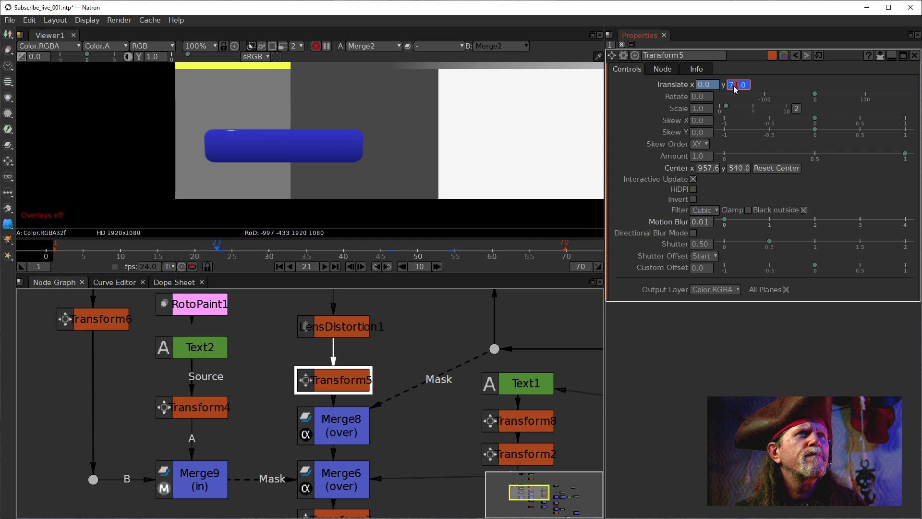
pyautogui.press('Up')
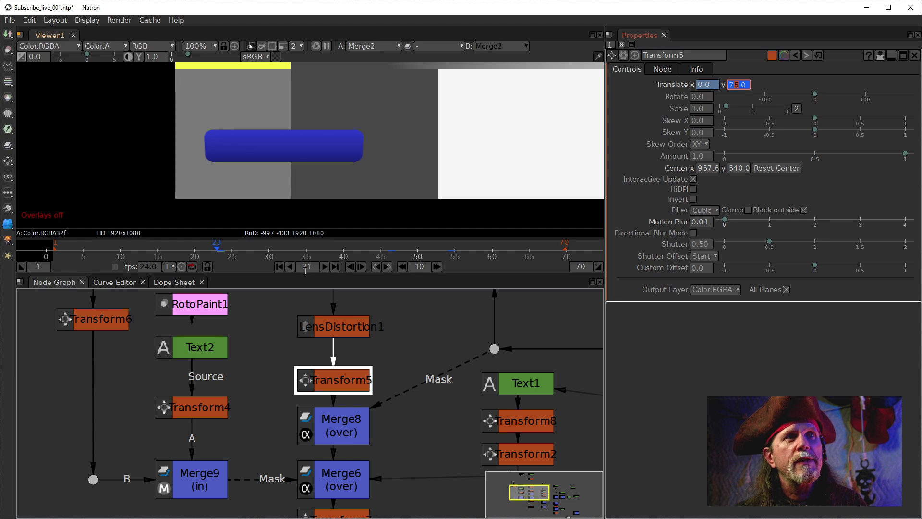
pyautogui.click(116, 282)
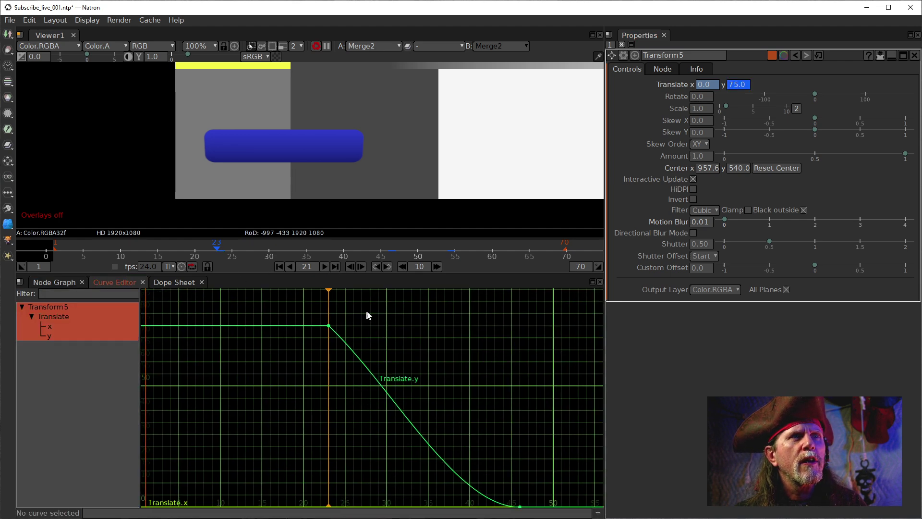
pyautogui.click(71, 288)
# Preview the adjusted icon reveal by playing the animation from the start and stopping at frame 67.
pyautogui.click(279, 267)
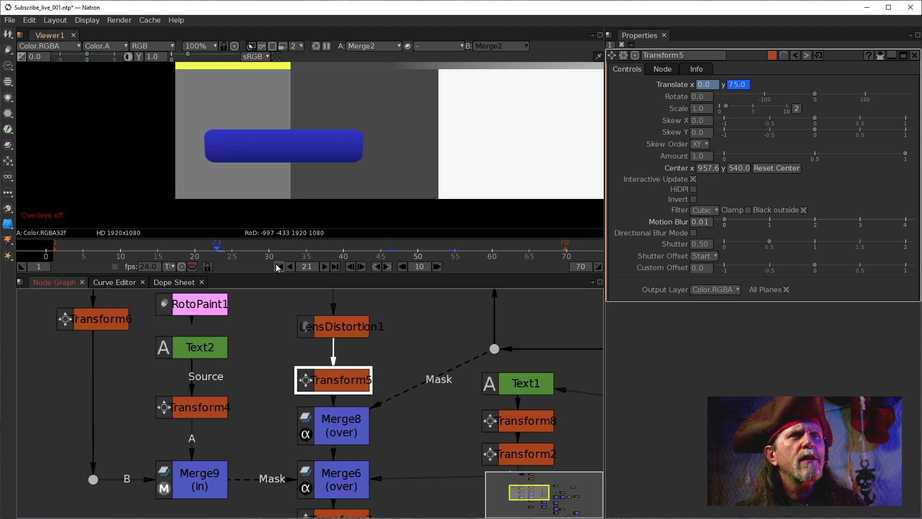
pyautogui.click(324, 266)
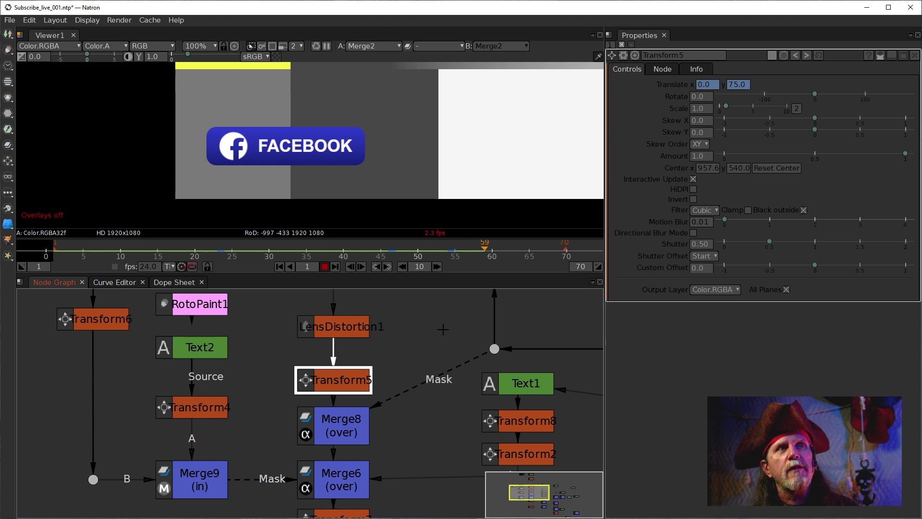
pyautogui.click(325, 267)
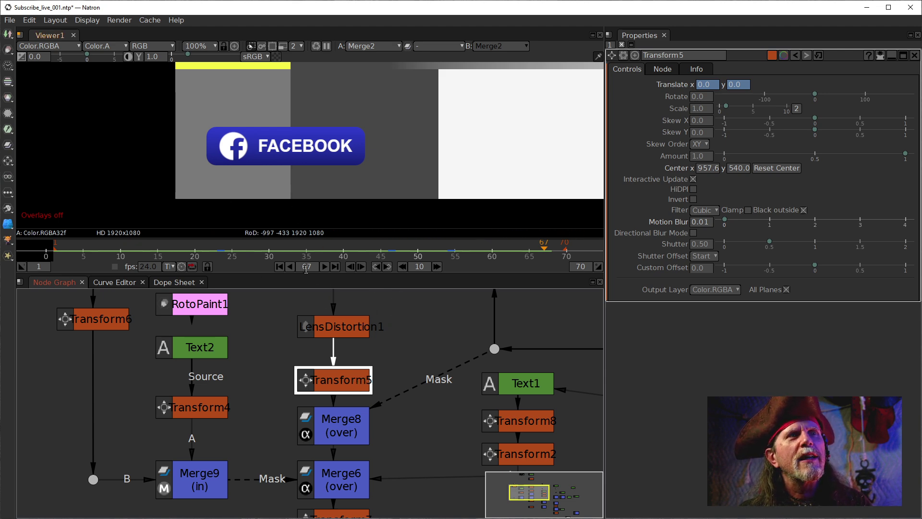
# Replay the finished animation from the beginning, stop at frame 60, and go back to the previous keyframe at frame 54.
pyautogui.click(290, 267)
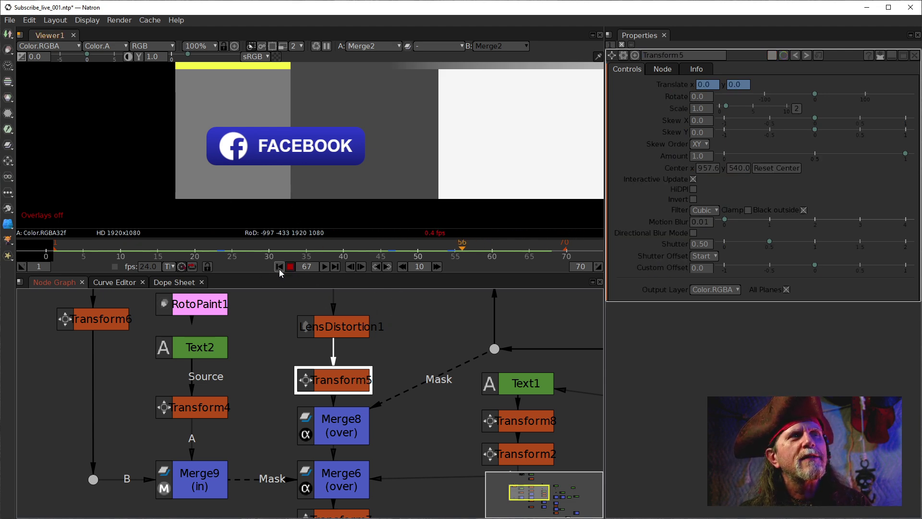
pyautogui.click(324, 266)
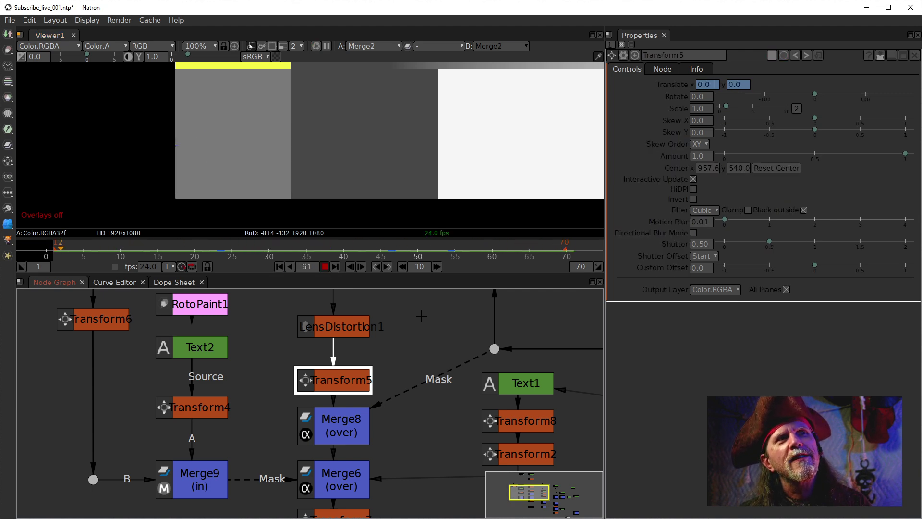
pyautogui.click(324, 267)
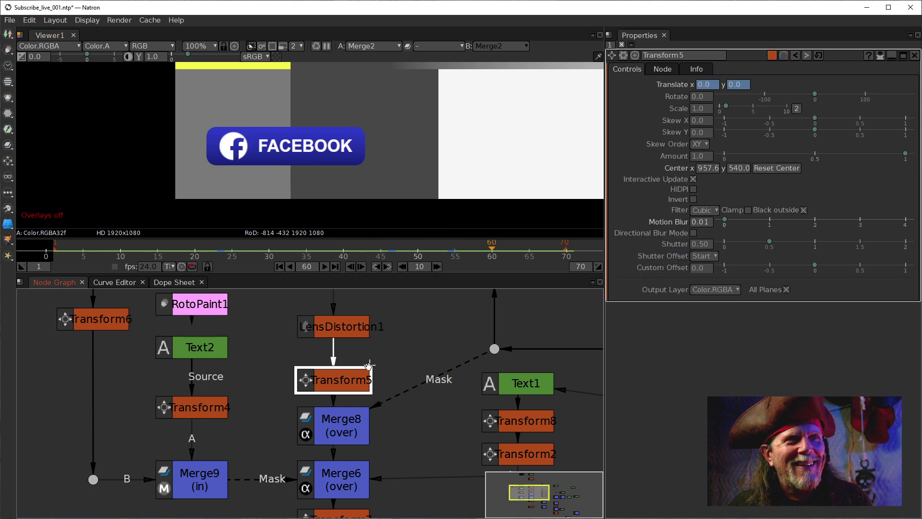
pyautogui.click(376, 267)
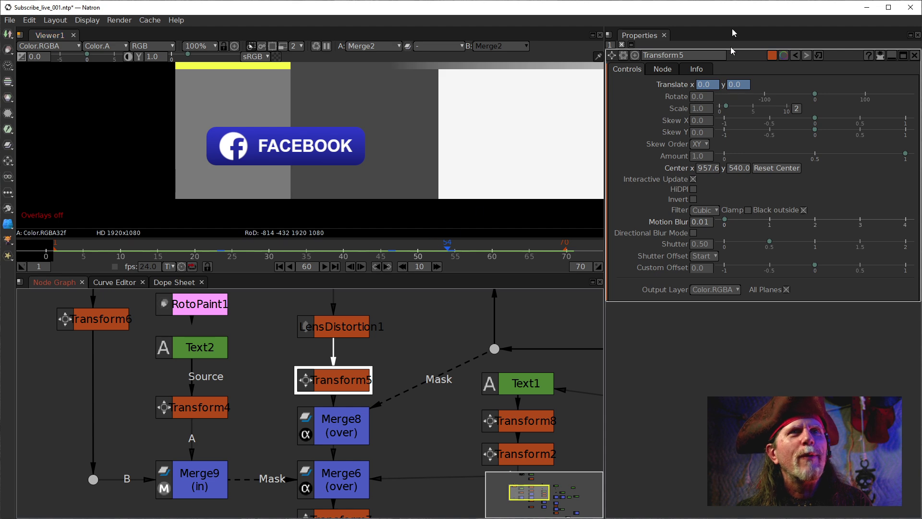
# Open the properties of Transform4 and of the Text2 node that holds the icon's letter f.
pyautogui.moveTo(416, 352); pyautogui.dragTo(231, 305)
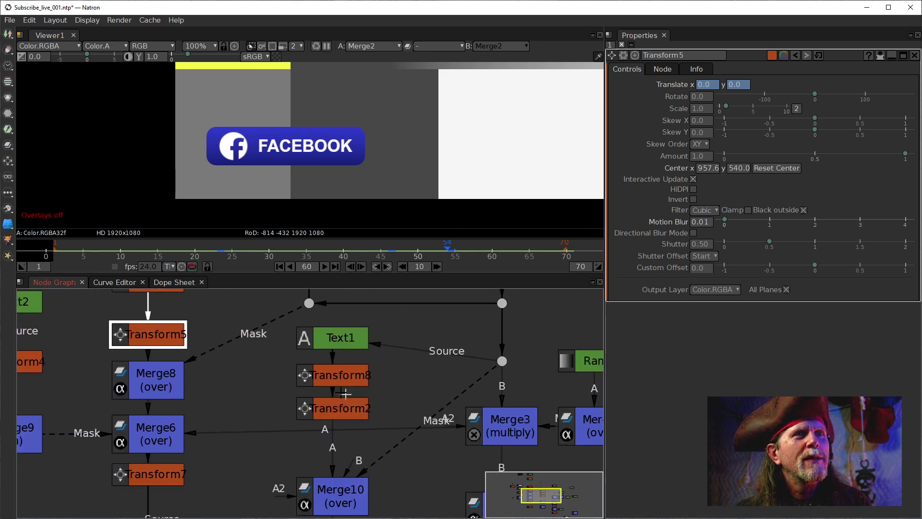
pyautogui.moveTo(224, 361); pyautogui.dragTo(417, 366)
pyautogui.click(206, 368)
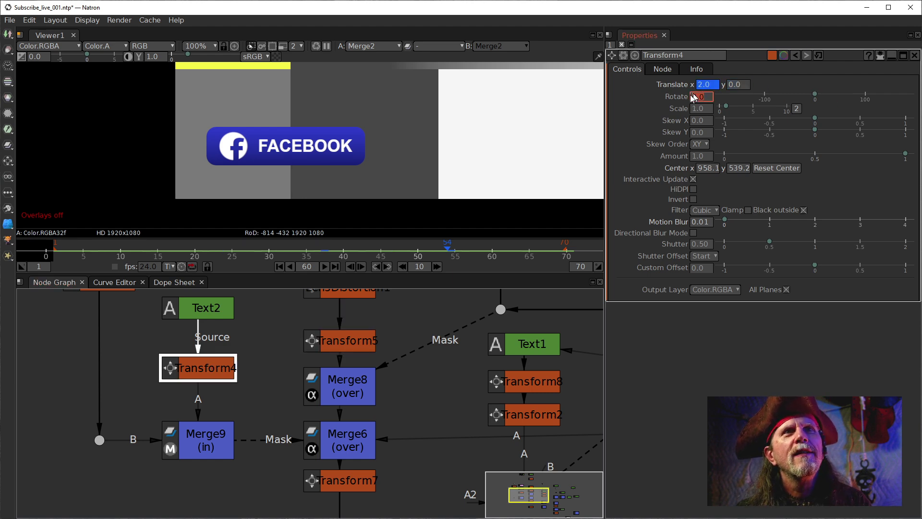
pyautogui.moveTo(276, 367); pyautogui.dragTo(275, 441)
pyautogui.click(216, 390)
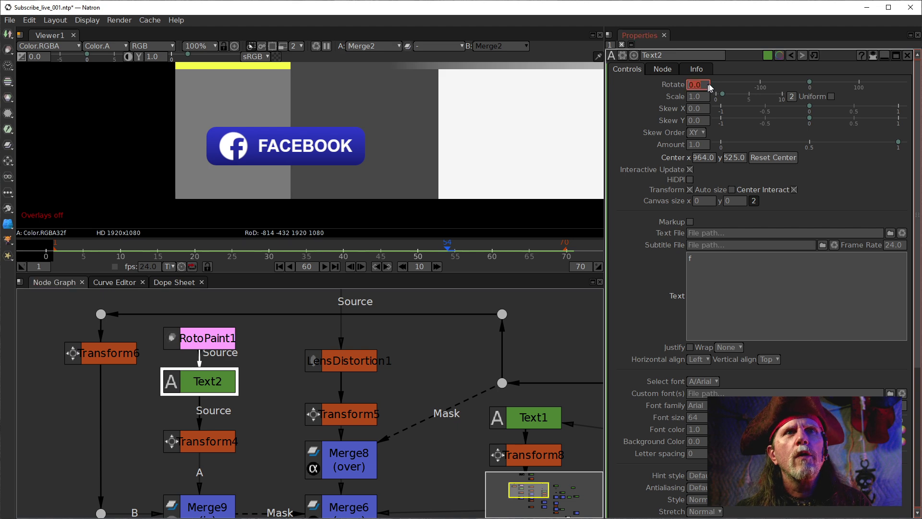
# Try lowering Text2's Center y by a few pixels and return it to 525.
pyautogui.click(738, 162)
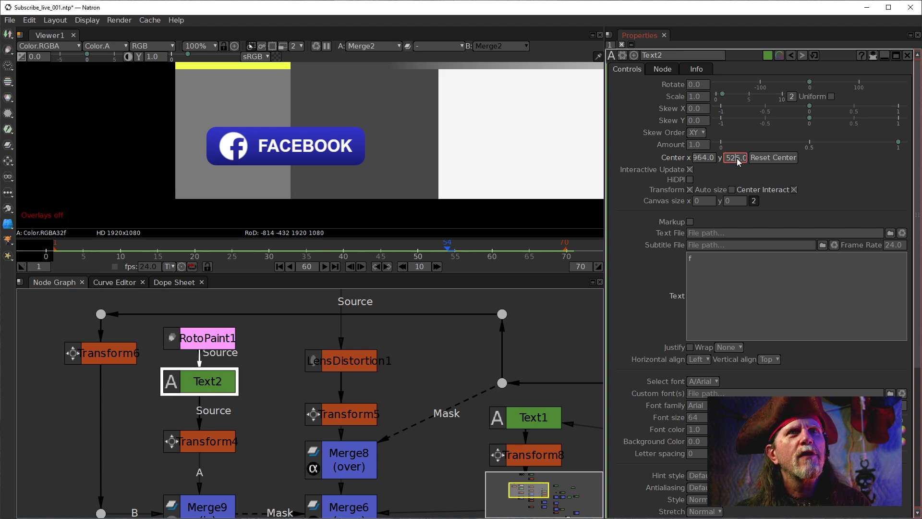
pyautogui.press('Down')
pyautogui.press('Down')
pyautogui.press('Down')
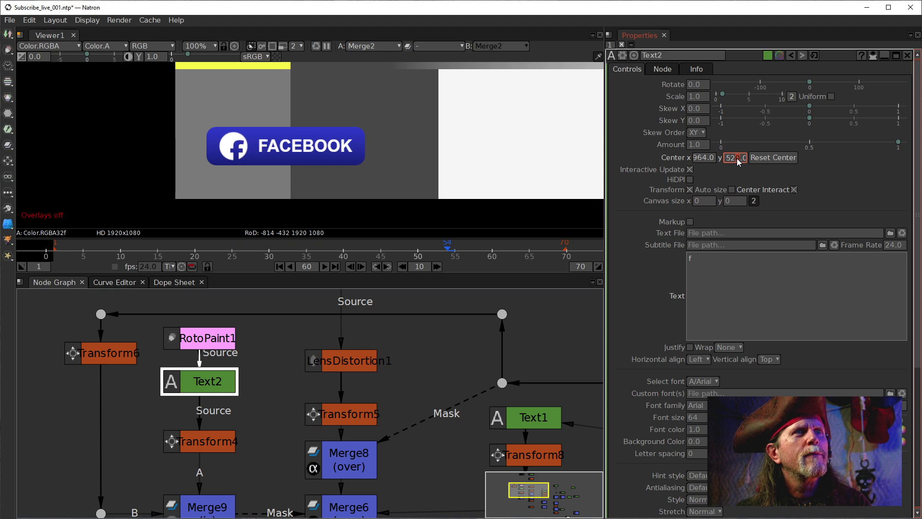
pyautogui.press('Up')
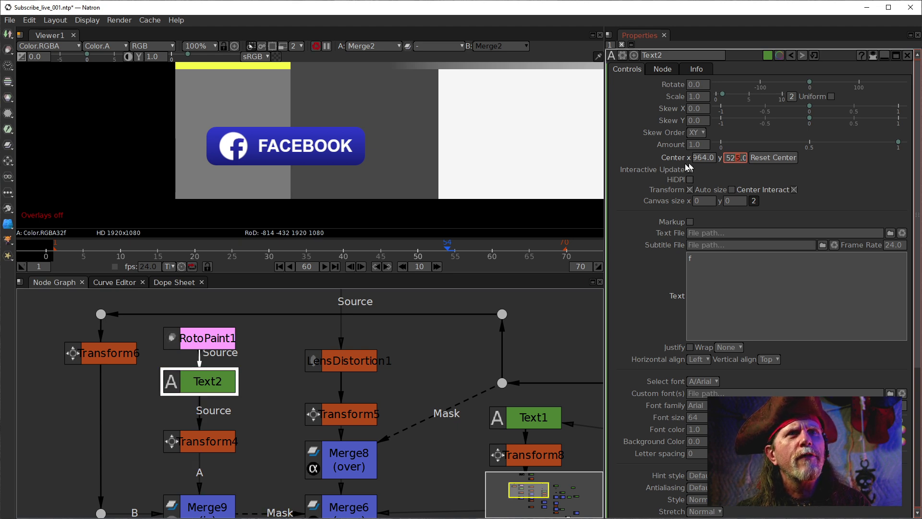
# Shift the icon's letter horizontally by setting Text2's Center x to 956.
pyautogui.click(704, 160)
pyautogui.press('Down')
pyautogui.press('Down')
pyautogui.press('Down')
pyautogui.press('Down')
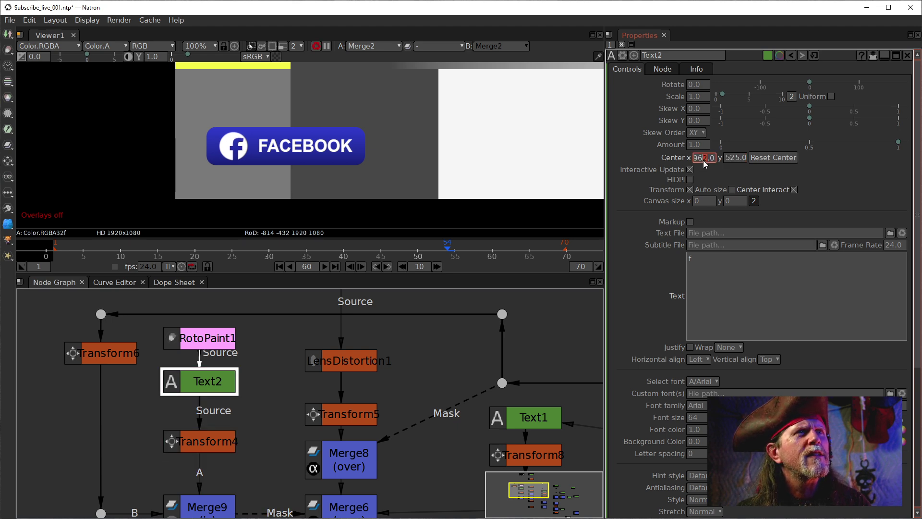
pyautogui.press('Down')
pyautogui.press('Down')
pyautogui.press('Down')
pyautogui.press('Down')
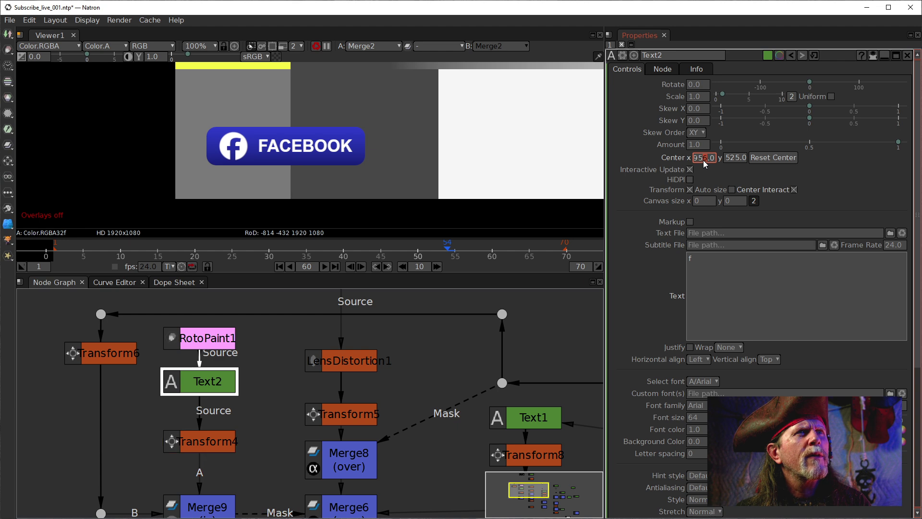
pyautogui.press('Up')
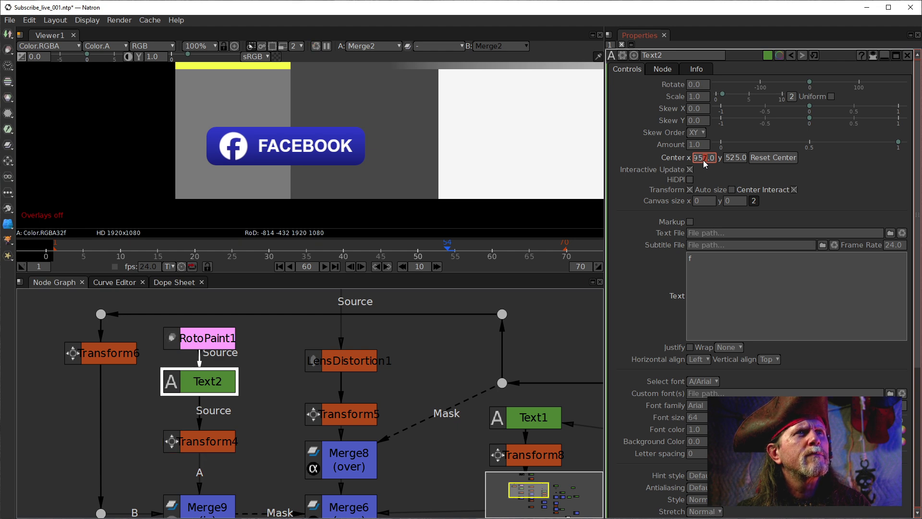
pyautogui.press('Down')
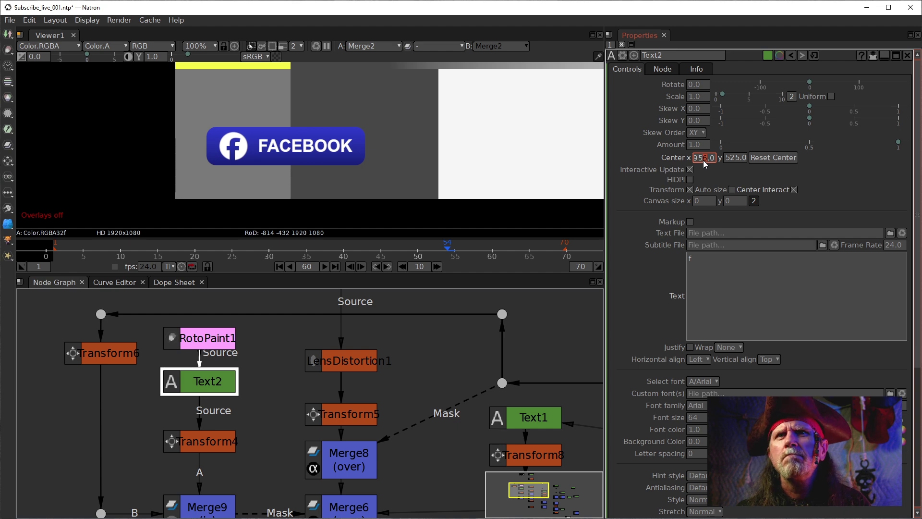
# Play the Facebook animation from the first frame, move the Text2 node away from RotoPaint1, and stop playback at frame 37.
pyautogui.click(280, 267)
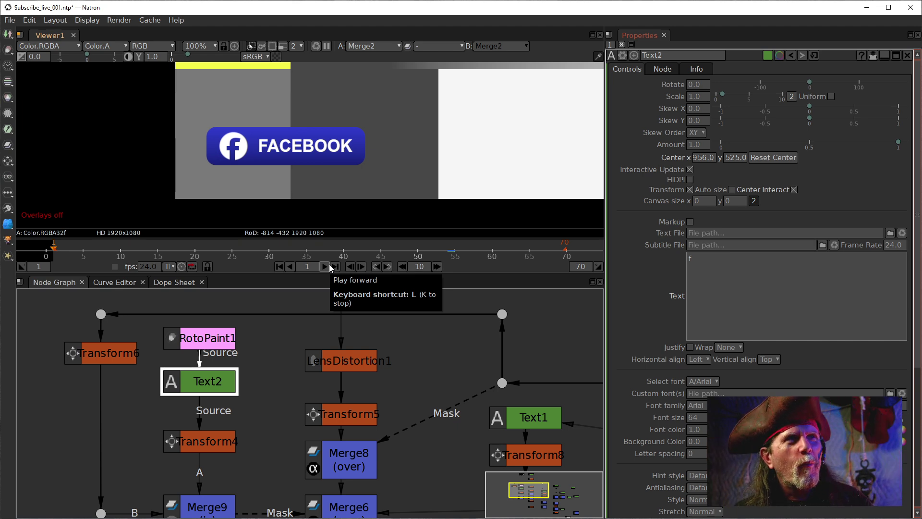
pyautogui.click(331, 268)
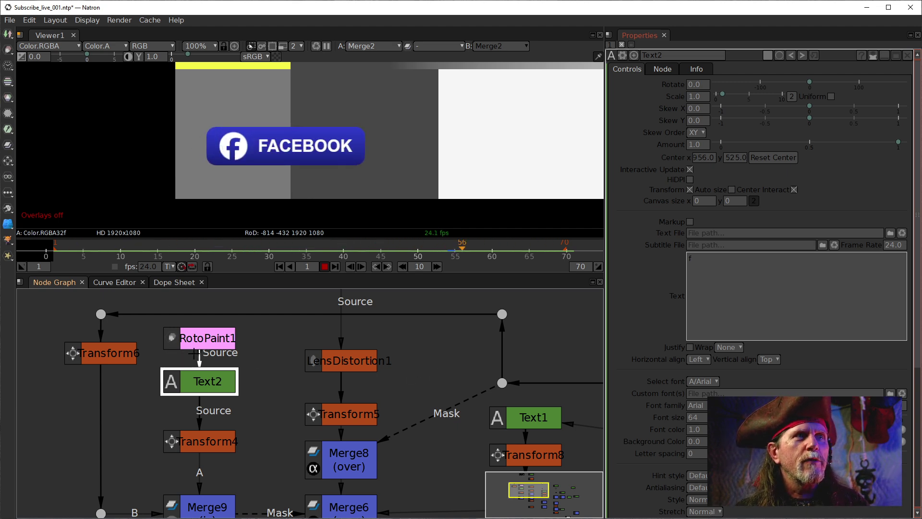
pyautogui.moveTo(200, 339)
pyautogui.mouseDown()
pyautogui.moveTo(175, 327)
pyautogui.moveTo(194, 332)
pyautogui.moveTo(192, 344)
pyautogui.mouseUp()
pyautogui.moveTo(197, 383); pyautogui.dragTo(255, 382)
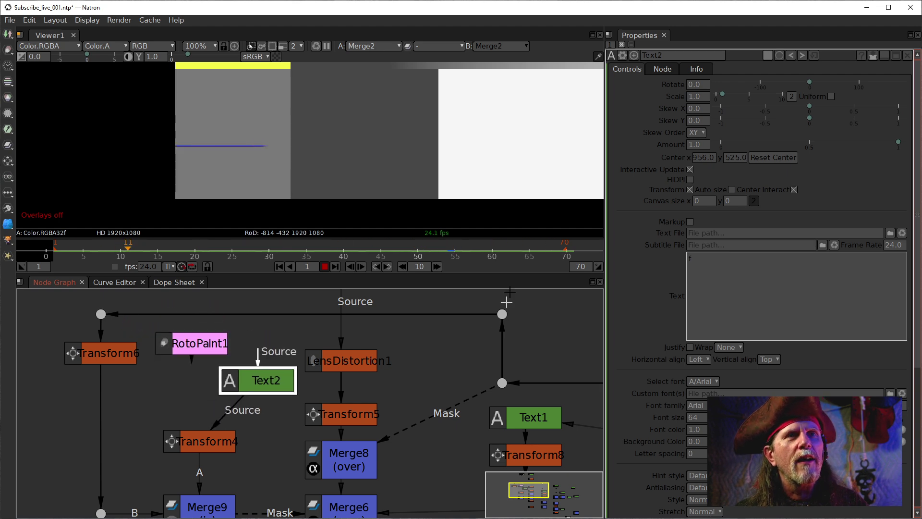
pyautogui.click(324, 266)
# Reconnect Merge4's B input from Solid1 to Solid1_2 to make the button red.
pyautogui.moveTo(497, 371); pyautogui.dragTo(271, 385)
pyautogui.moveTo(505, 440); pyautogui.dragTo(433, 445)
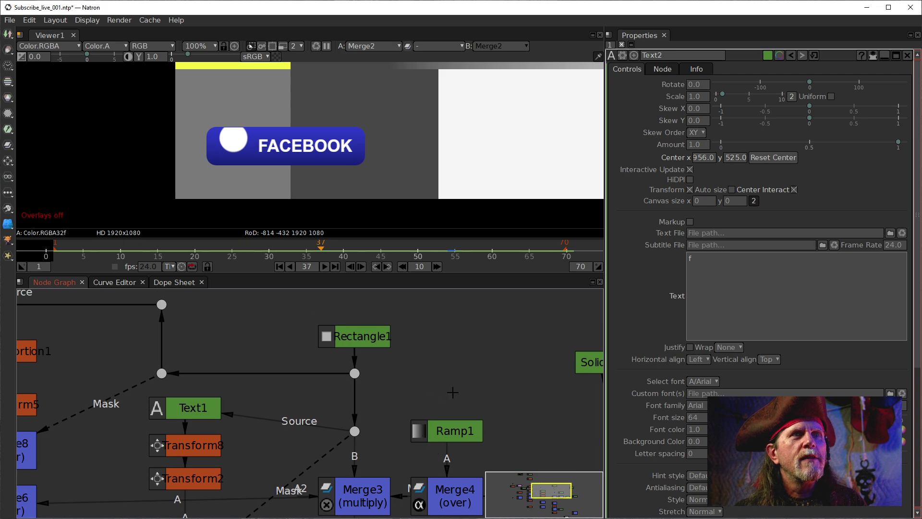
pyautogui.moveTo(460, 396); pyautogui.dragTo(350, 434)
pyautogui.moveTo(481, 418); pyautogui.dragTo(330, 359)
pyautogui.moveTo(245, 458); pyautogui.dragTo(339, 322)
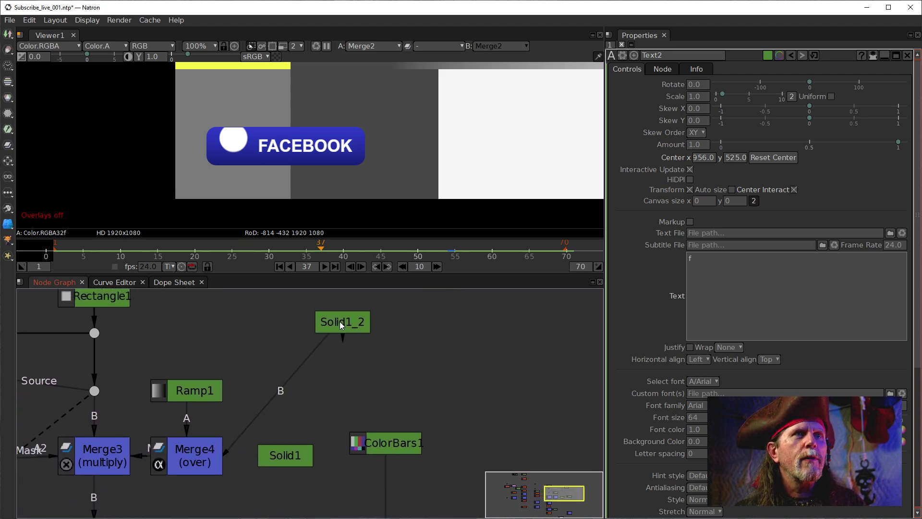
# Replace the button label in the Text1 node with YOUTUBE.
pyautogui.moveTo(209, 377); pyautogui.dragTo(554, 341)
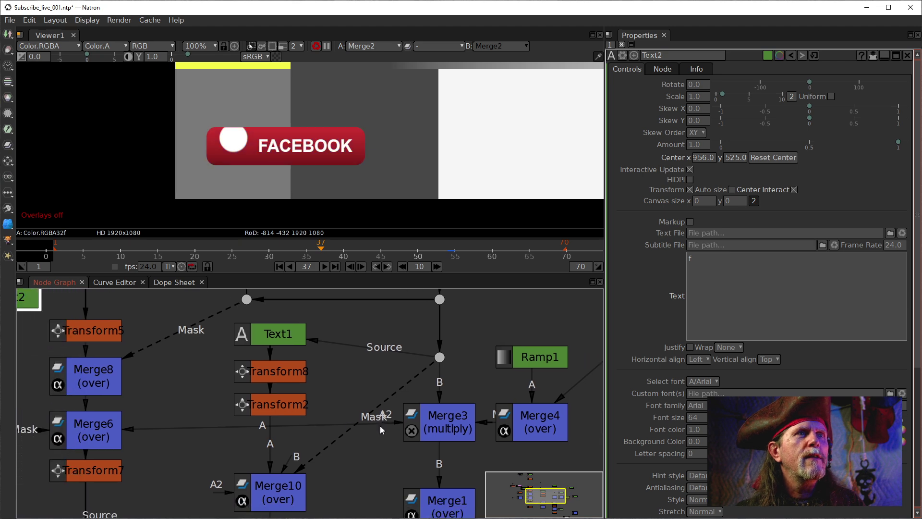
pyautogui.click(305, 325)
pyautogui.click(716, 300)
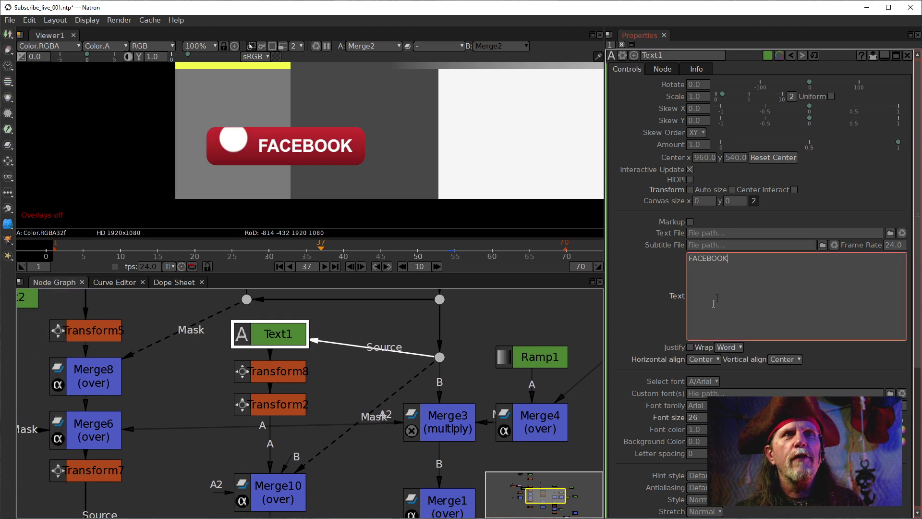
pyautogui.doubleClick(721, 260)
pyautogui.write('YOUTUBE')
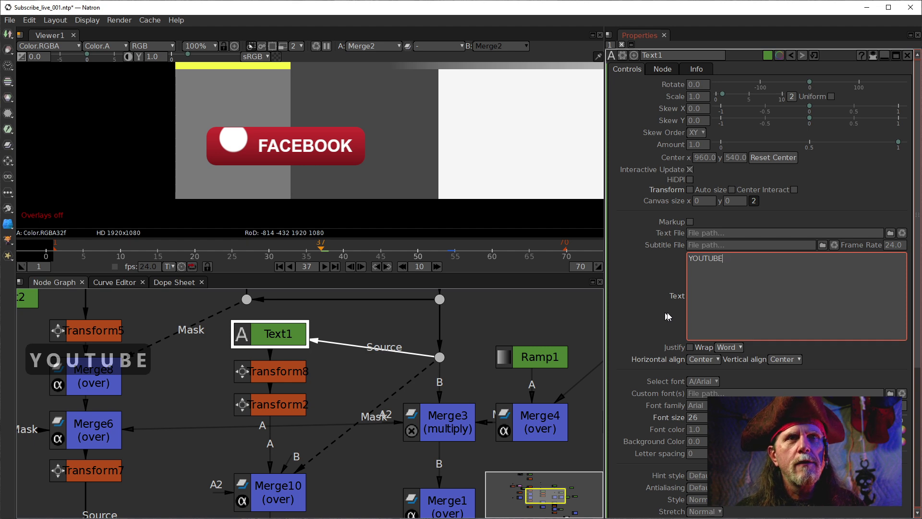
# Disconnect the Source input of the Text1 node.
pyautogui.moveTo(374, 348); pyautogui.dragTo(353, 375)
pyautogui.moveTo(217, 406); pyautogui.dragTo(366, 499)
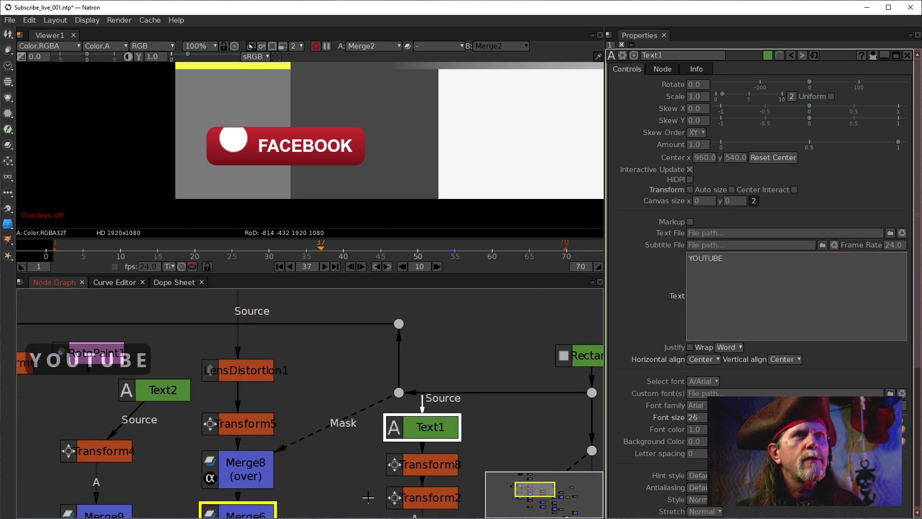
pyautogui.moveTo(504, 455); pyautogui.dragTo(261, 414)
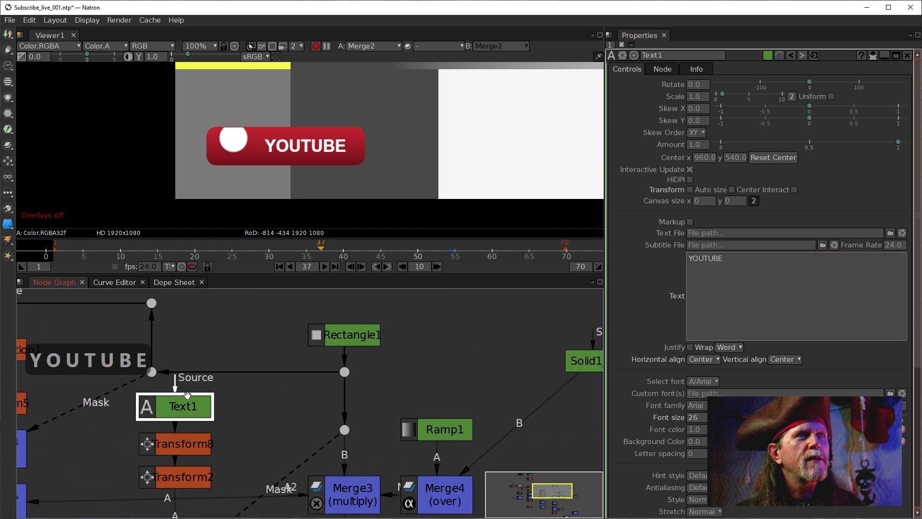
pyautogui.moveTo(178, 387); pyautogui.dragTo(548, 387)
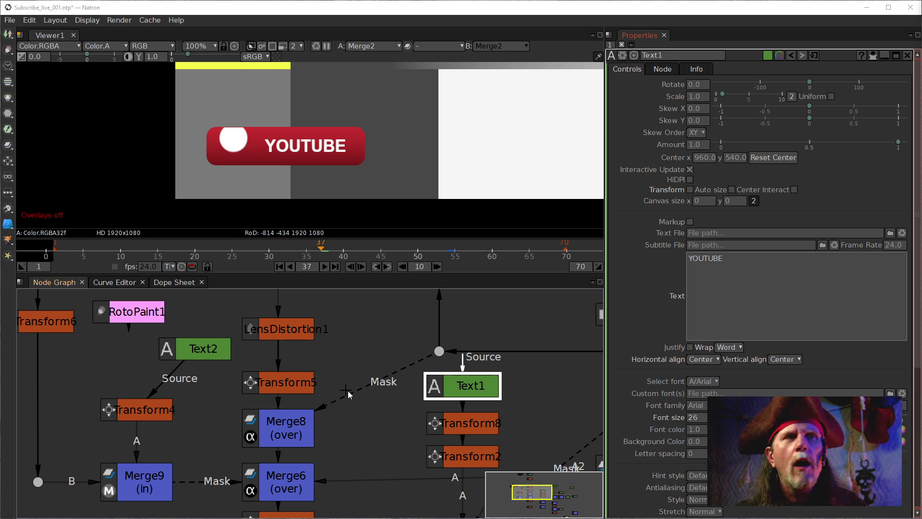
# Align the Text2 node above Transform4 and reconnect Text1's Source input to the Rectangle1 branch.
pyautogui.moveTo(212, 350); pyautogui.dragTo(135, 366)
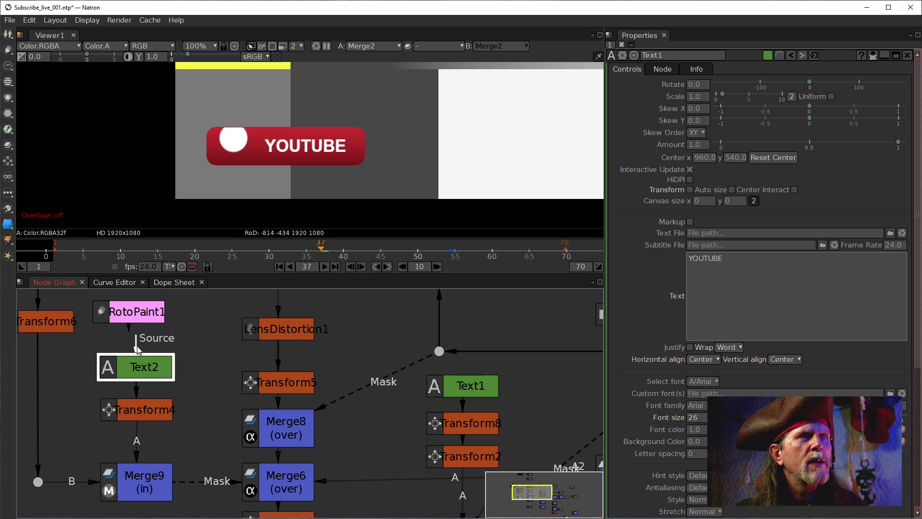
pyautogui.click(132, 341)
pyautogui.moveTo(214, 334); pyautogui.dragTo(131, 345)
pyautogui.click(407, 387)
pyautogui.moveTo(390, 365); pyautogui.dragTo(562, 411)
# Connect AdjustRoD1's Source to Rectangle1_2 instead of Radial1, and enable the disabled Rectangle1_2 node.
pyautogui.moveTo(267, 435); pyautogui.dragTo(339, 474)
pyautogui.scroll(1, 341, 387)
pyautogui.moveTo(341, 388); pyautogui.dragTo(319, 516)
pyautogui.scroll(-2, 317, 490)
pyautogui.moveTo(272, 485); pyautogui.dragTo(295, 490)
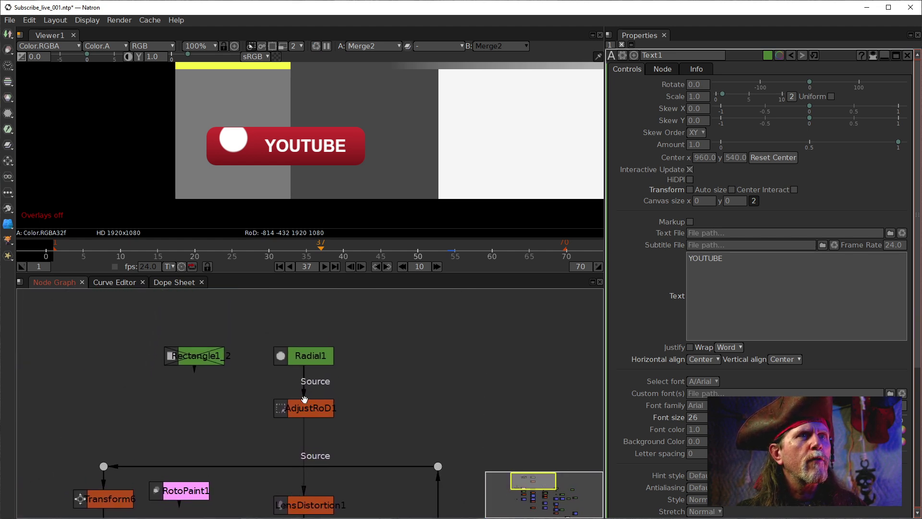
pyautogui.moveTo(283, 387); pyautogui.dragTo(194, 355)
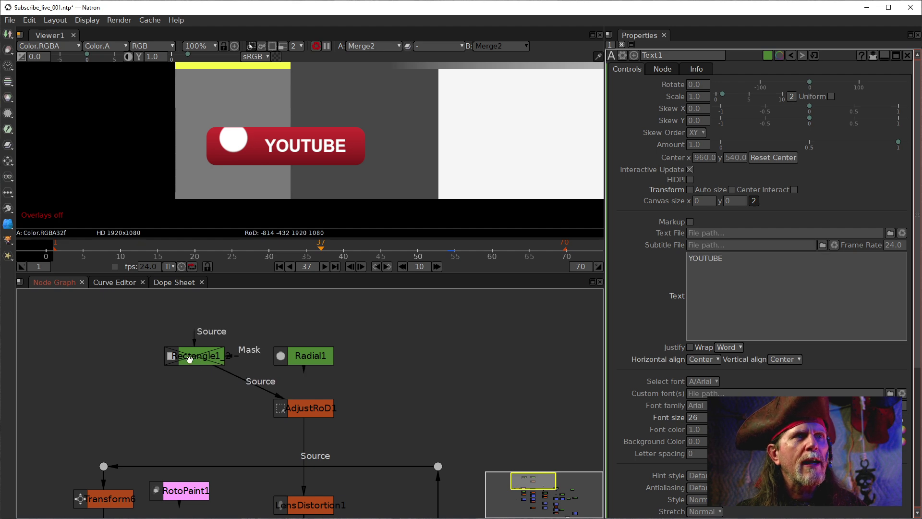
pyautogui.press('d')
# Make RotoPaint1 the source of Transform4 in place of Text2, and set the disconnected Text2 node aside.
pyautogui.moveTo(231, 432); pyautogui.dragTo(257, 410)
pyautogui.moveTo(227, 483); pyautogui.dragTo(235, 388)
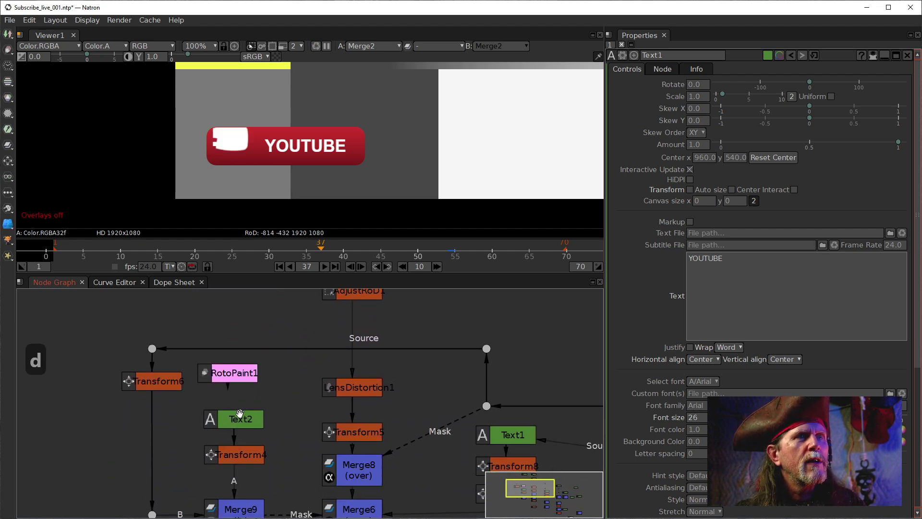
pyautogui.click(188, 416)
pyautogui.moveTo(204, 432); pyautogui.dragTo(273, 424)
pyautogui.click(247, 436)
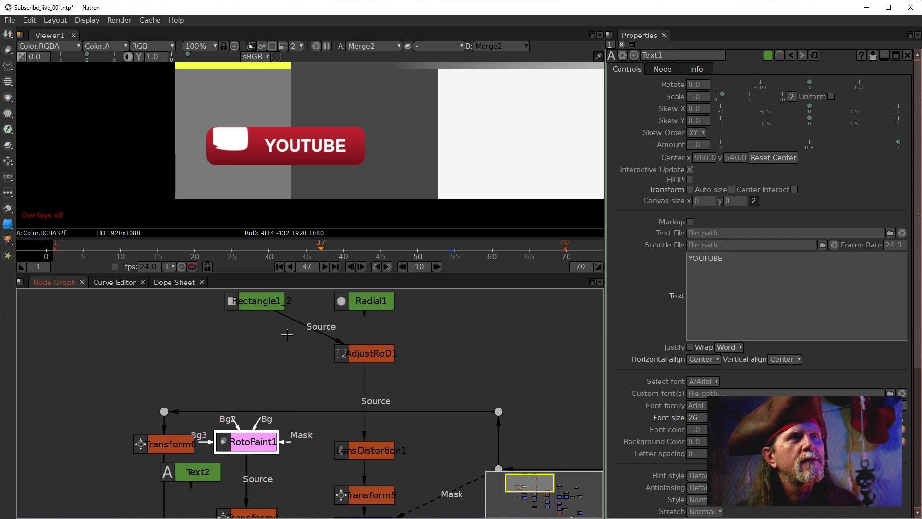
pyautogui.moveTo(287, 335); pyautogui.dragTo(271, 299)
pyautogui.click(204, 447)
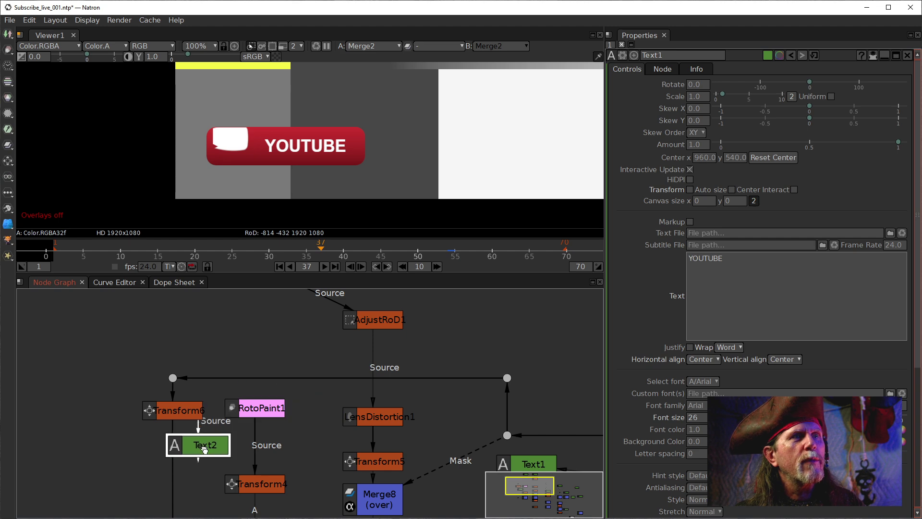
pyautogui.moveTo(204, 449); pyautogui.dragTo(213, 460)
pyautogui.moveTo(491, 349); pyautogui.dragTo(484, 349)
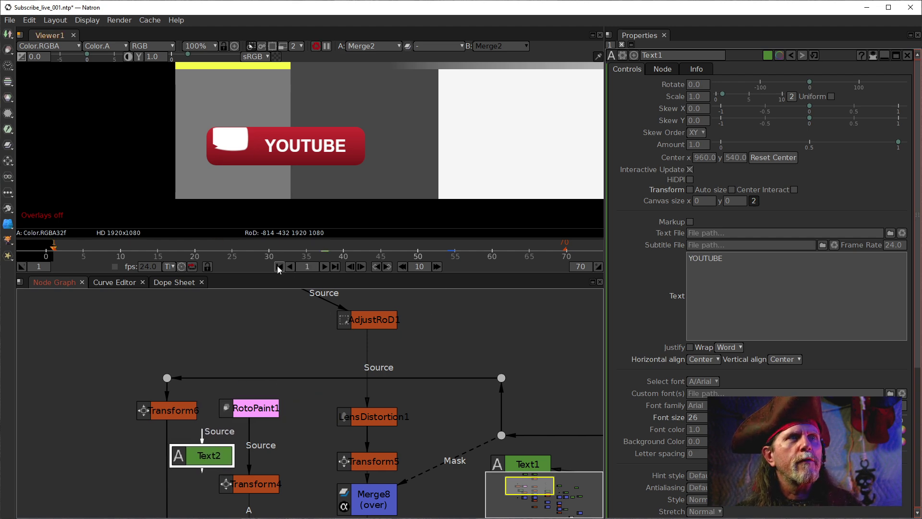
# Play the YouTube version of the button from the first frame and open Transform4's properties.
pyautogui.click(324, 266)
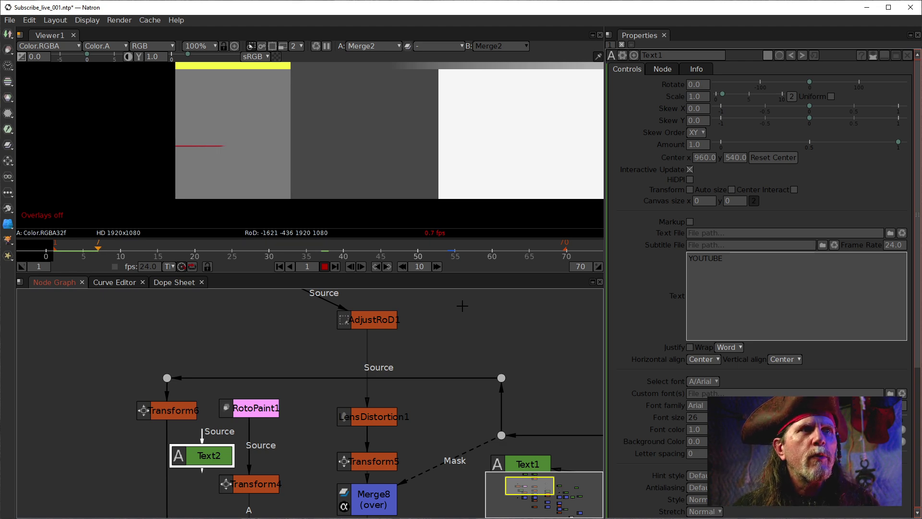
pyautogui.moveTo(245, 419); pyautogui.dragTo(268, 416)
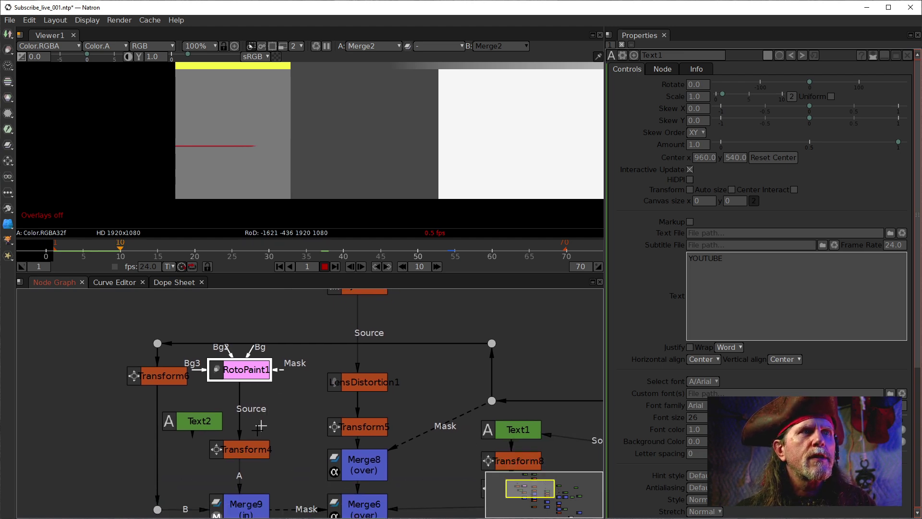
pyautogui.click(241, 451)
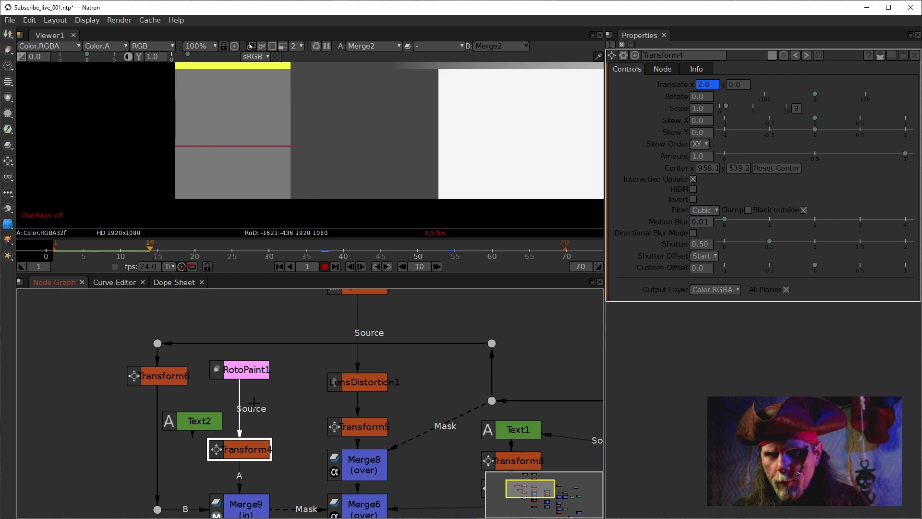
# Add a Backdrop node to the node graph and place it above the RotoPaint1 node.
pyautogui.click(270, 403)
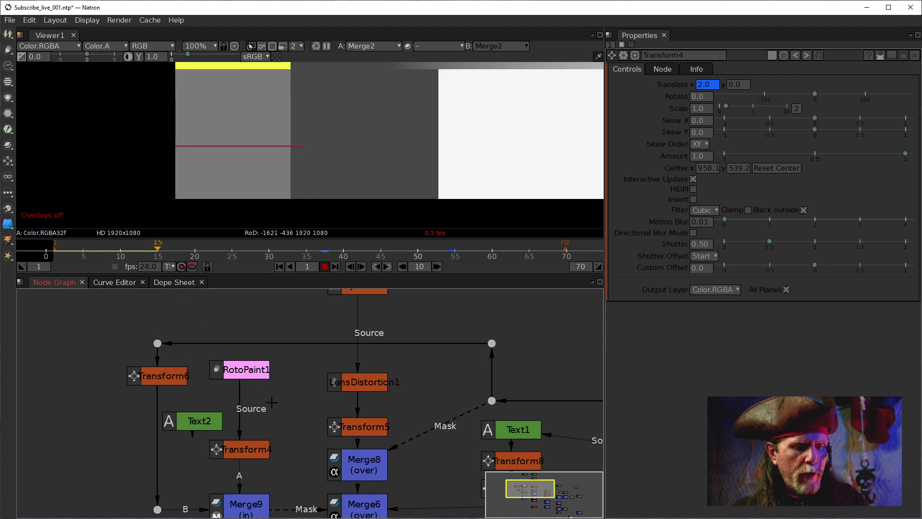
pyautogui.press('Tab')
pyautogui.write('back')
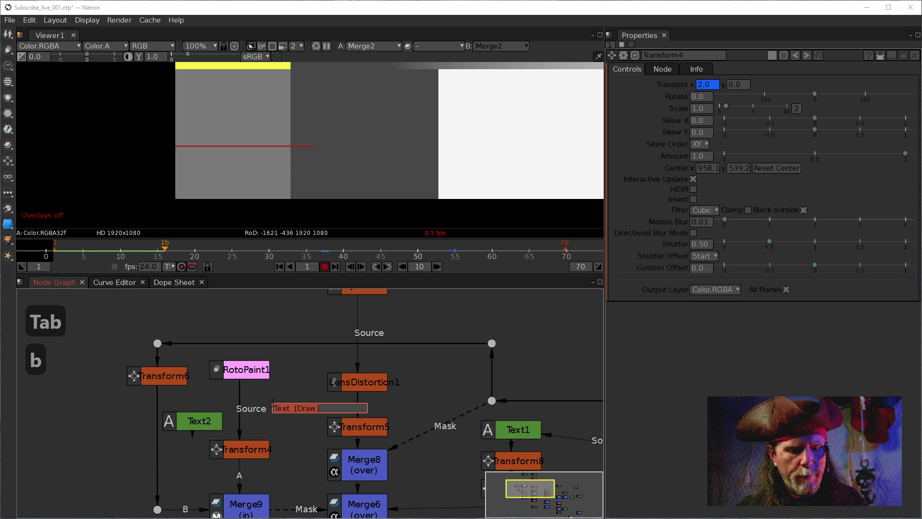
pyautogui.press('Down')
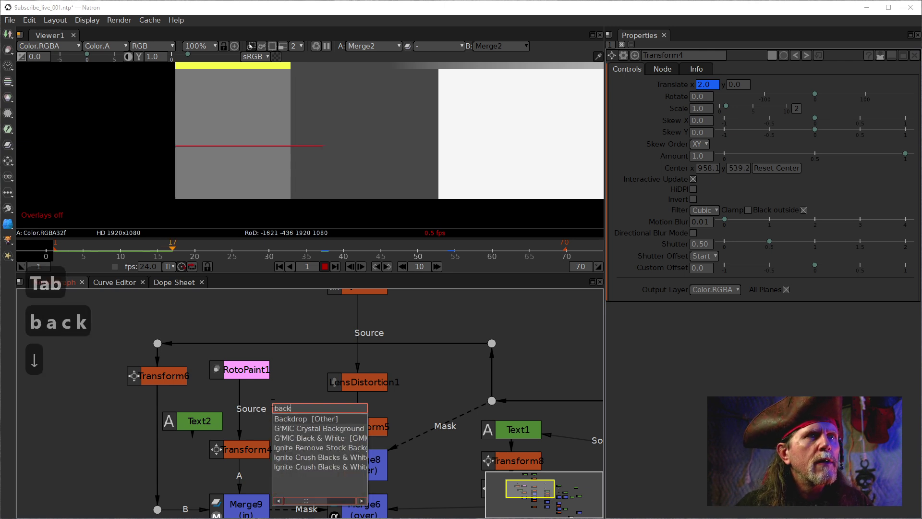
pyautogui.press('Return')
pyautogui.moveTo(281, 414); pyautogui.dragTo(217, 315)
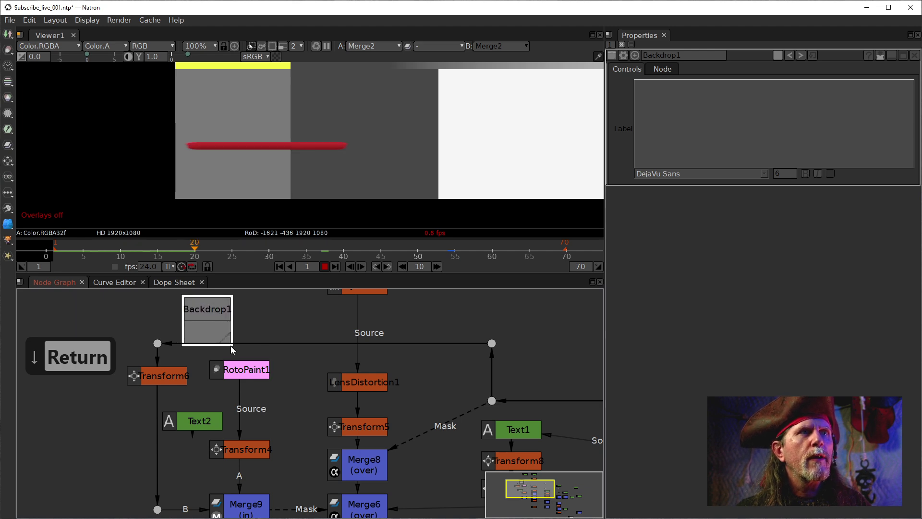
# Resize and position the backdrop so that it frames the RotoPaint1 node, and stop the playback.
pyautogui.moveTo(231, 350); pyautogui.dragTo(232, 382)
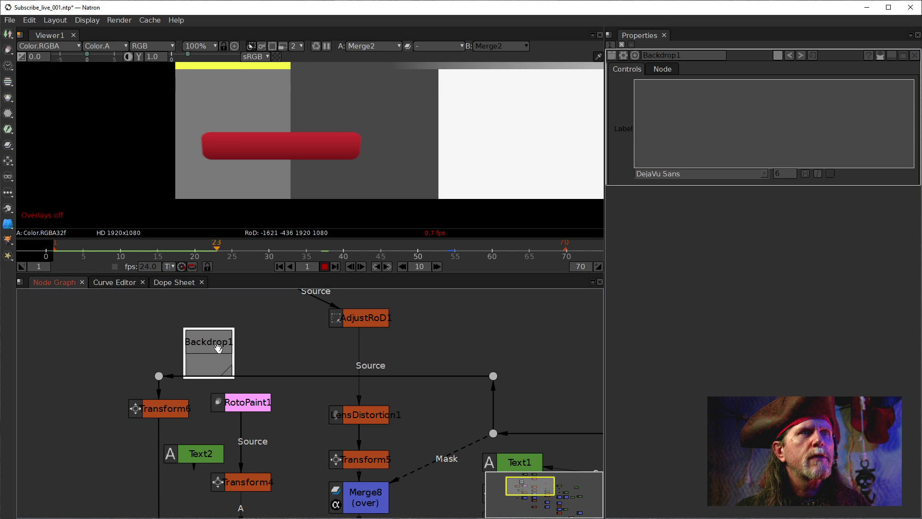
pyautogui.moveTo(217, 347); pyautogui.dragTo(284, 429)
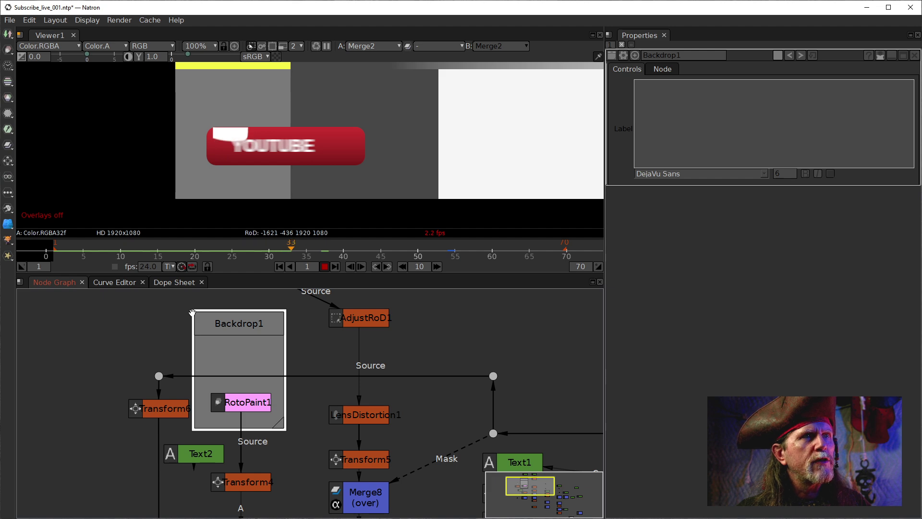
pyautogui.moveTo(193, 311); pyautogui.dragTo(240, 377)
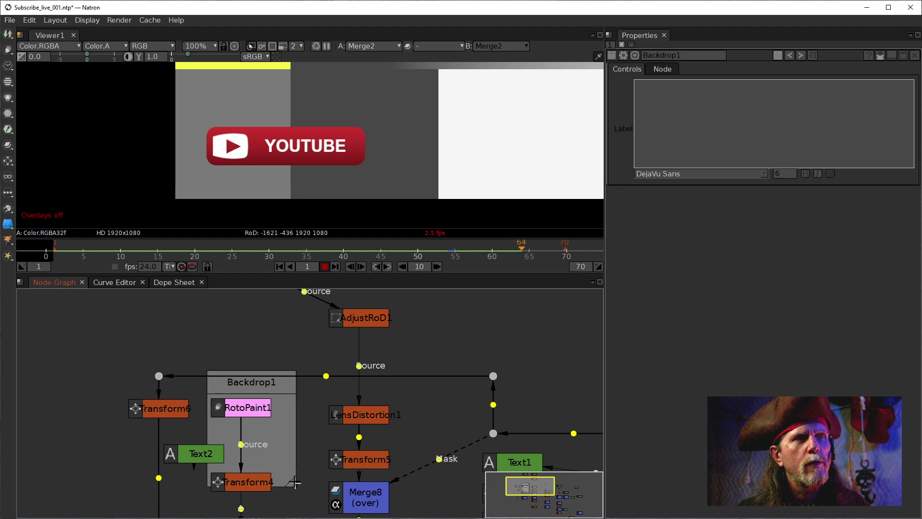
pyautogui.moveTo(296, 486); pyautogui.dragTo(288, 441)
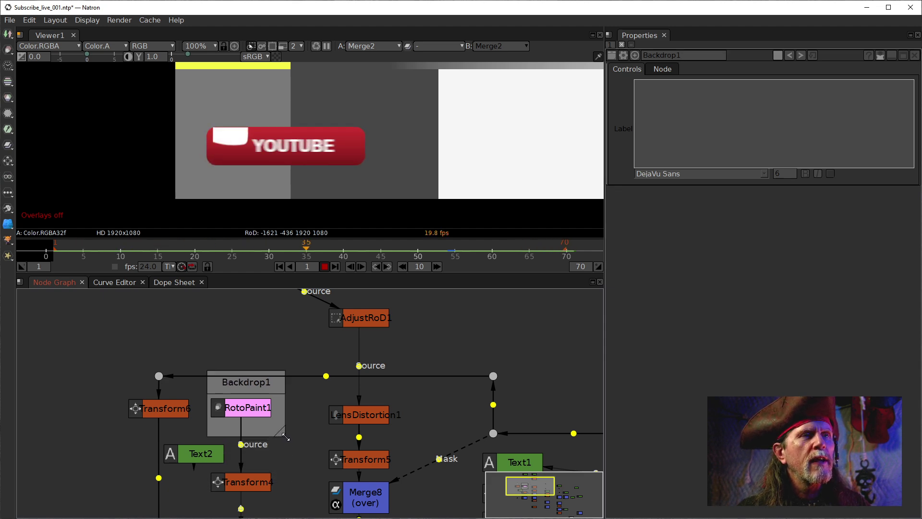
pyautogui.click(241, 383)
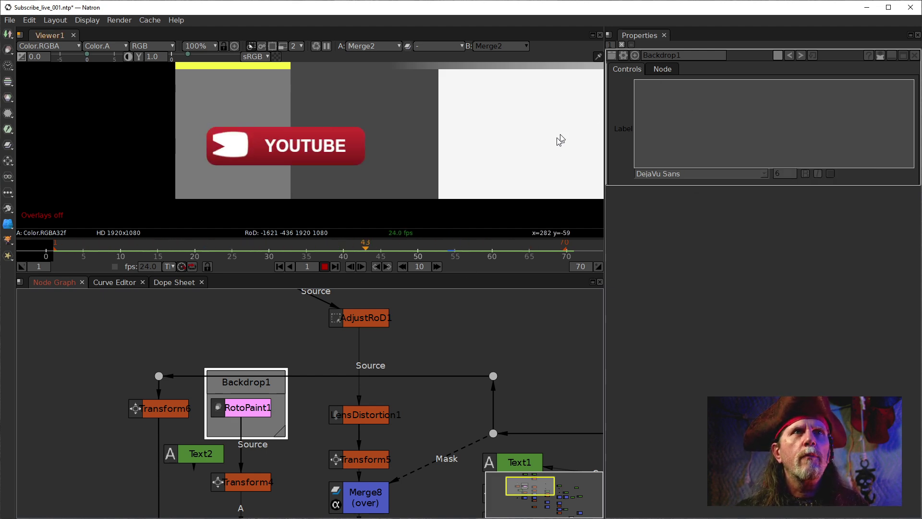
pyautogui.click(325, 267)
# Label the RotoPaint1 backdrop "Play Arrow" and adjust its position and size so the label sits above the node.
pyautogui.click(723, 104)
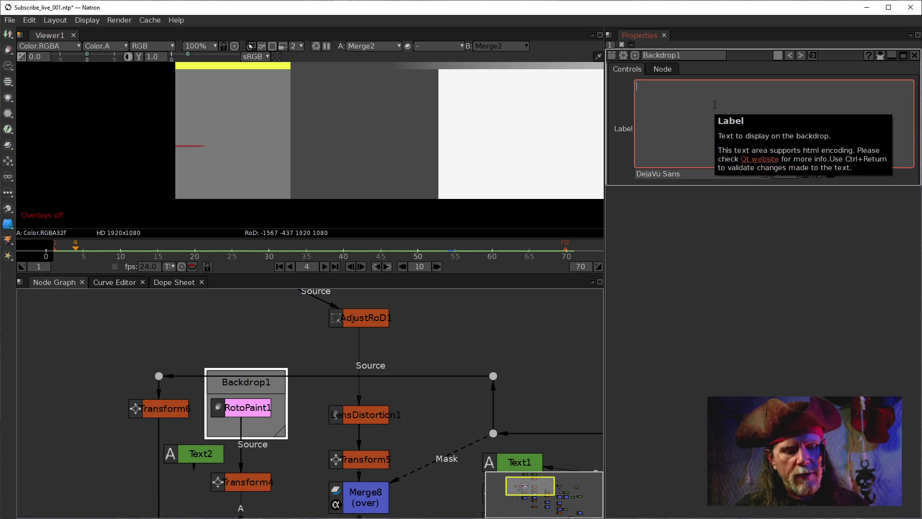
pyautogui.write('Play')
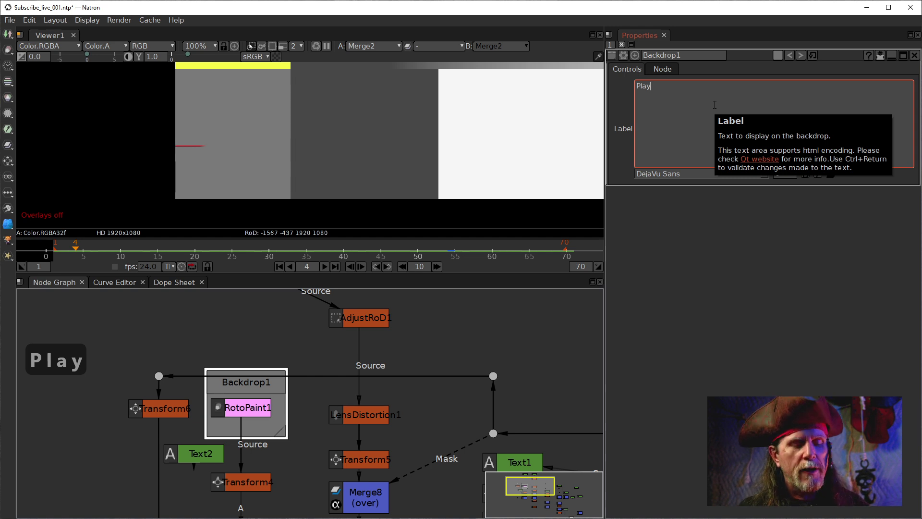
pyautogui.write(' Arrow')
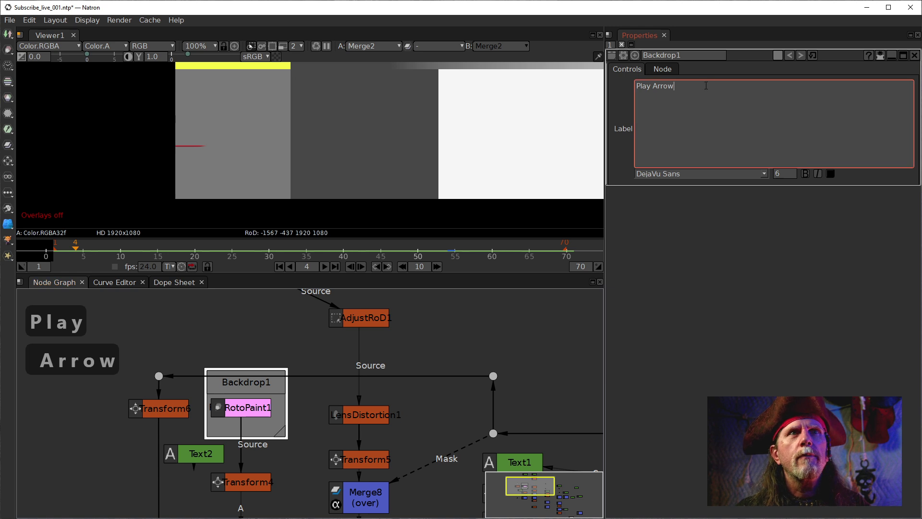
pyautogui.moveTo(675, 86); pyautogui.dragTo(631, 84)
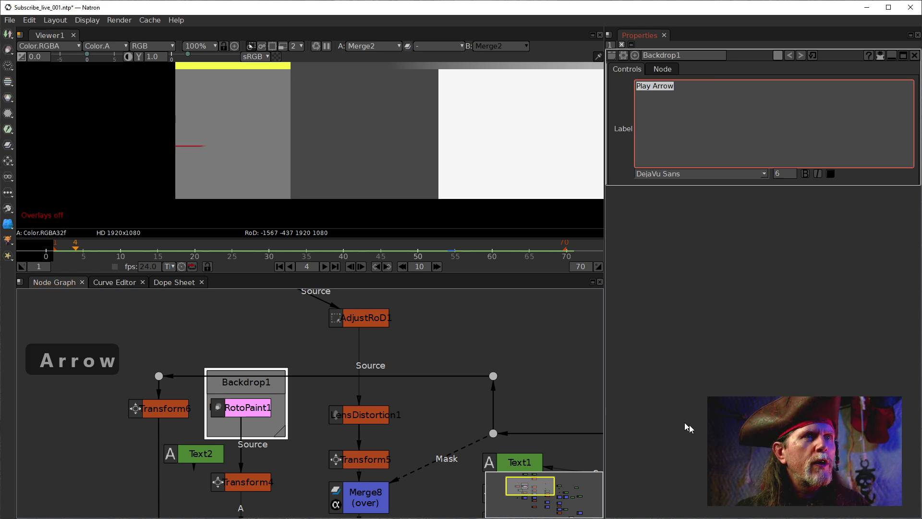
pyautogui.click(701, 461)
pyautogui.press('ctrl')
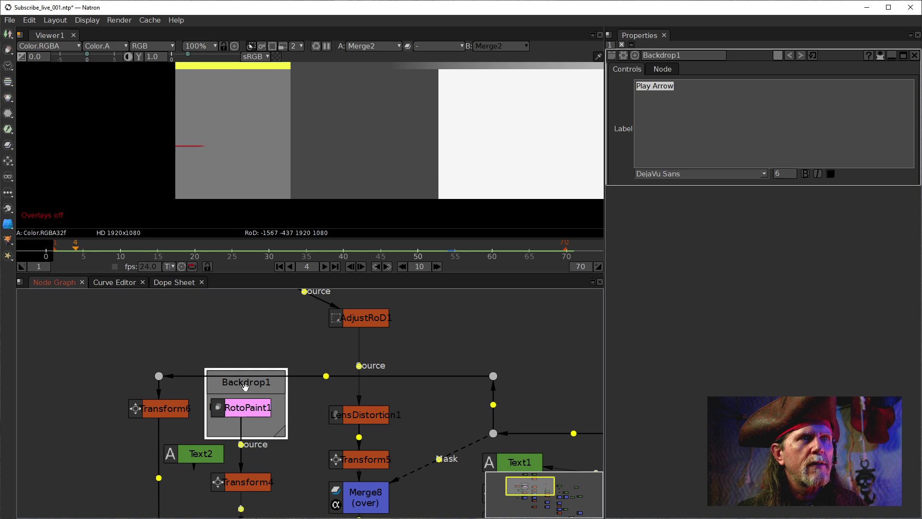
pyautogui.moveTo(244, 387); pyautogui.dragTo(243, 370)
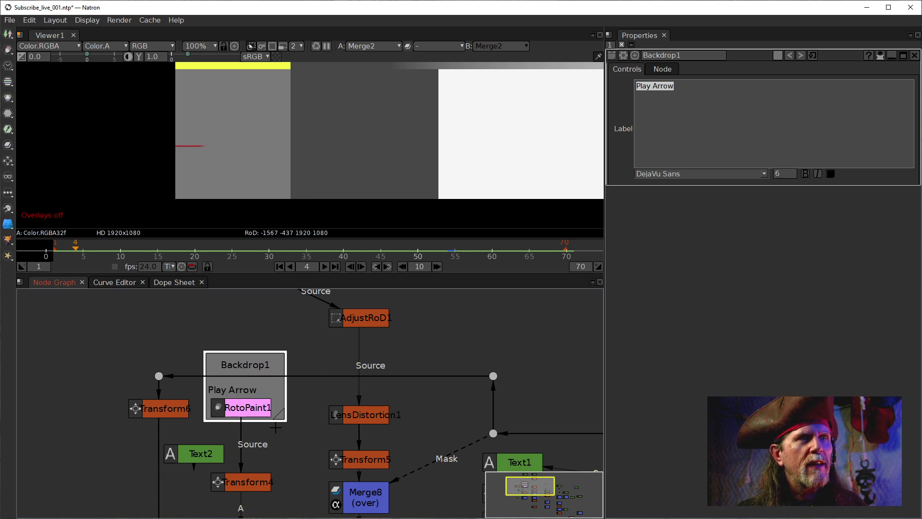
pyautogui.moveTo(280, 414); pyautogui.dragTo(287, 432)
# Duplicate the Play Arrow backdrop into free space near Radial1 and delete the RotoPaint copy inside it.
pyautogui.moveTo(502, 384); pyautogui.dragTo(373, 353)
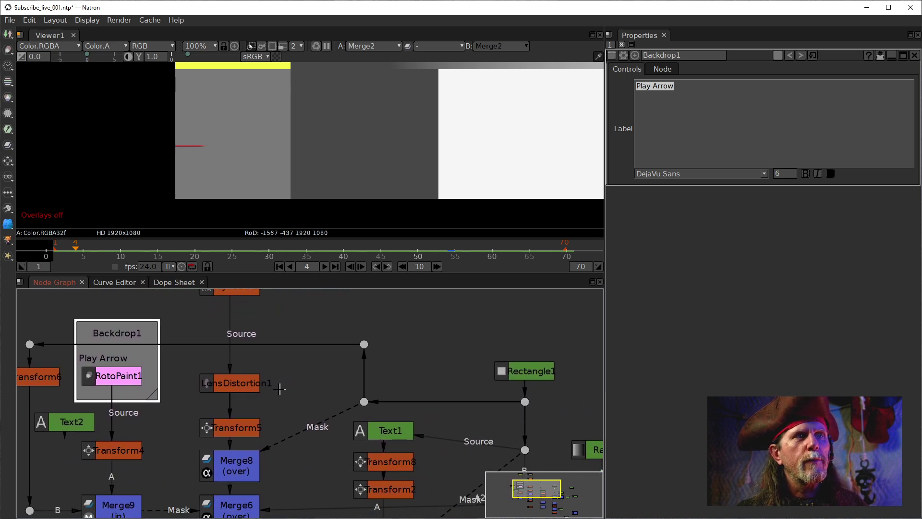
pyautogui.moveTo(494, 383); pyautogui.dragTo(391, 402)
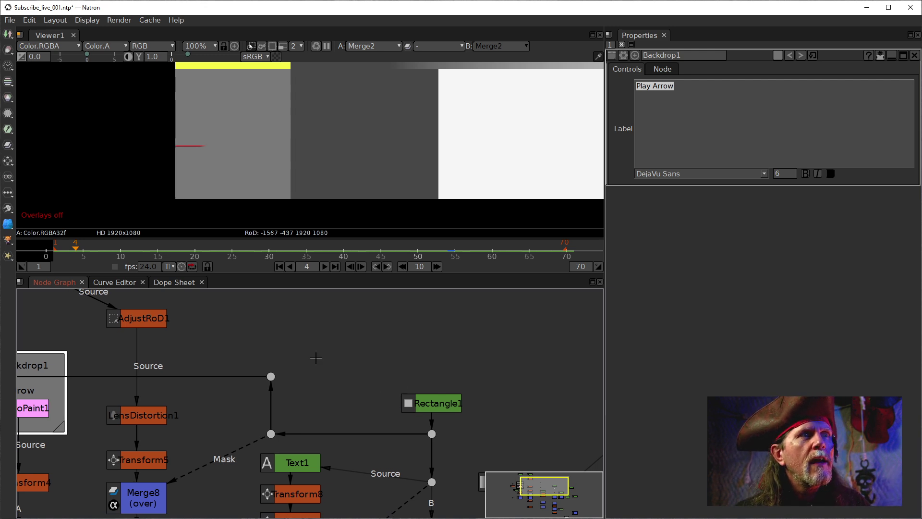
pyautogui.moveTo(316, 358); pyautogui.dragTo(390, 452)
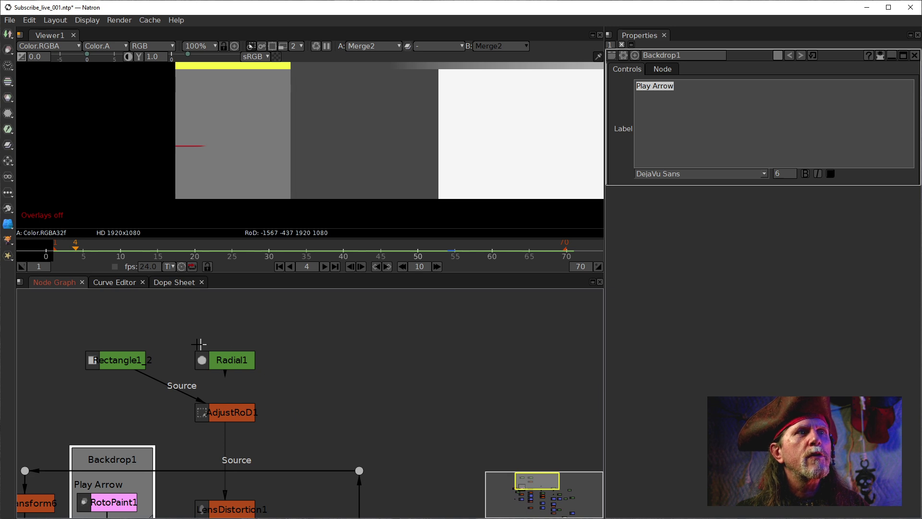
pyautogui.moveTo(116, 355); pyautogui.dragTo(117, 352)
pyautogui.click(320, 362)
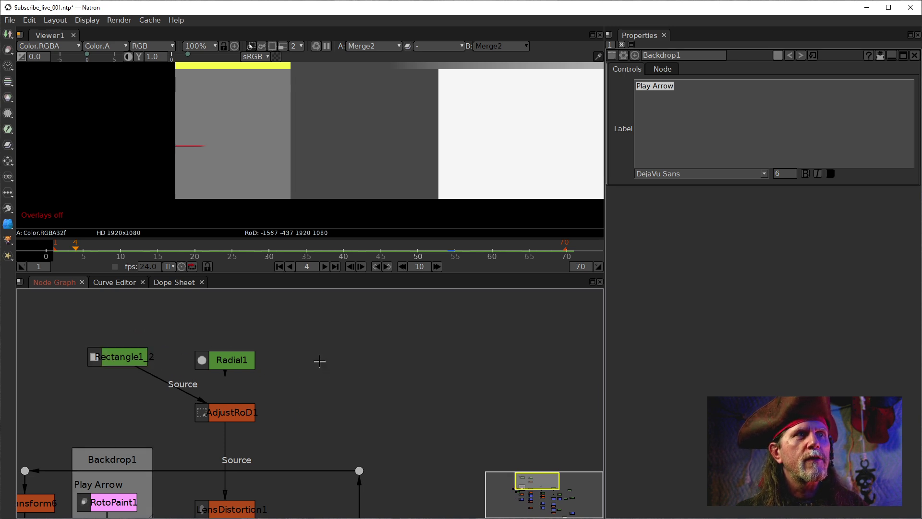
pyautogui.click(99, 446)
pyautogui.moveTo(399, 423); pyautogui.dragTo(443, 386)
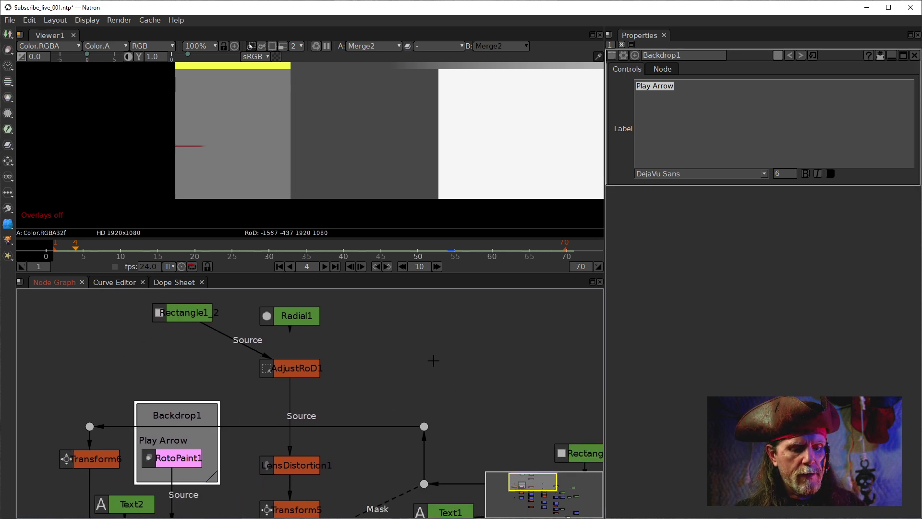
pyautogui.hotkey('alt', 'c')
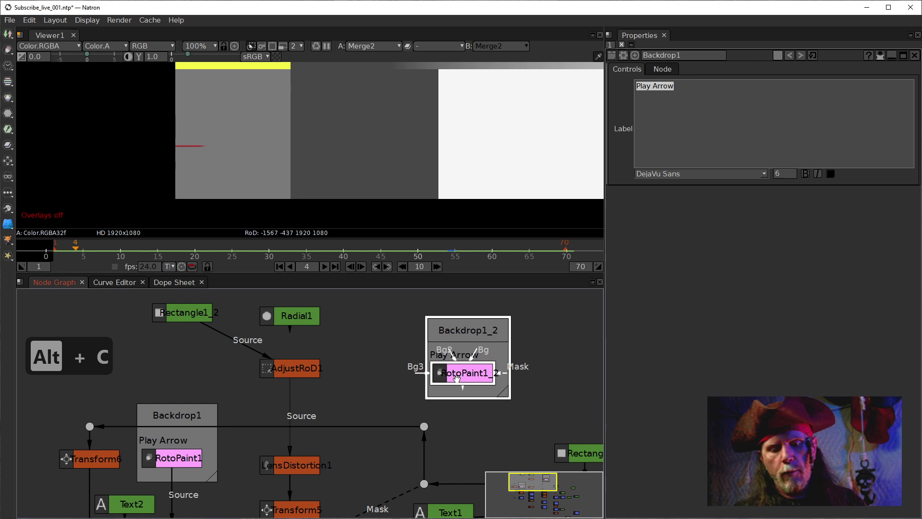
pyautogui.press('Delete')
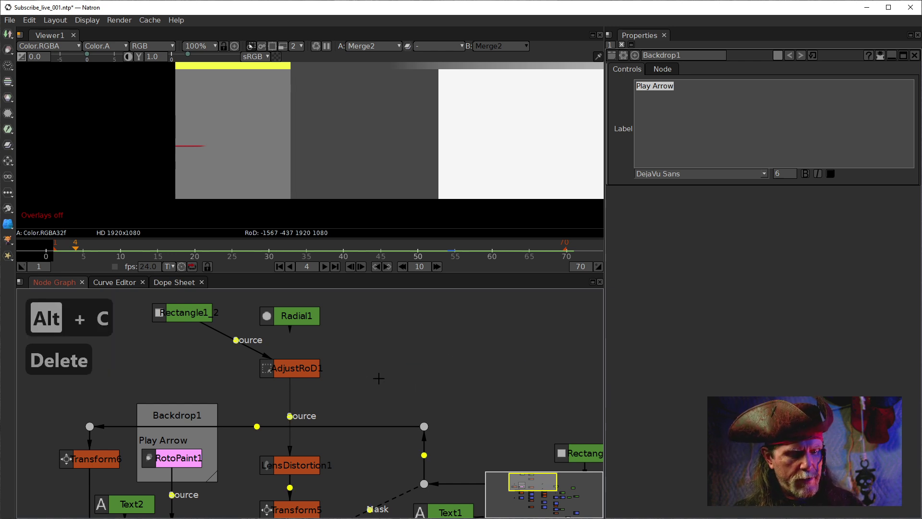
pyautogui.hotkey('ctrl', 'z')
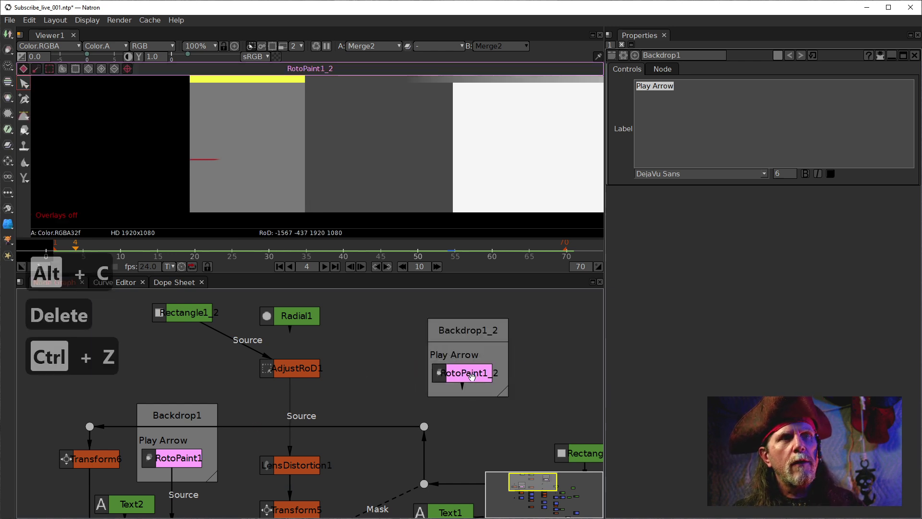
pyautogui.press('Delete')
# Place the duplicated backdrop around the Rectangle1_2 node and change its label to "TV screen".
pyautogui.moveTo(470, 327); pyautogui.dragTo(414, 315)
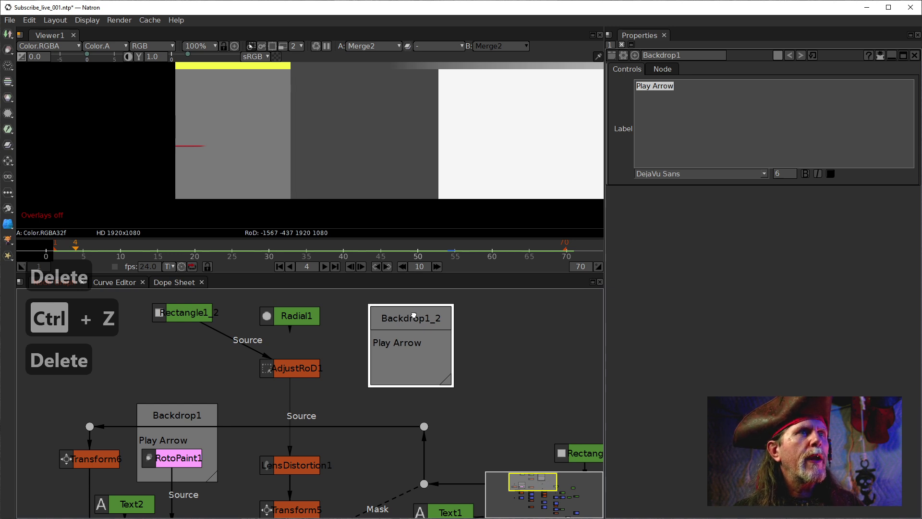
pyautogui.moveTo(436, 354); pyautogui.dragTo(214, 306)
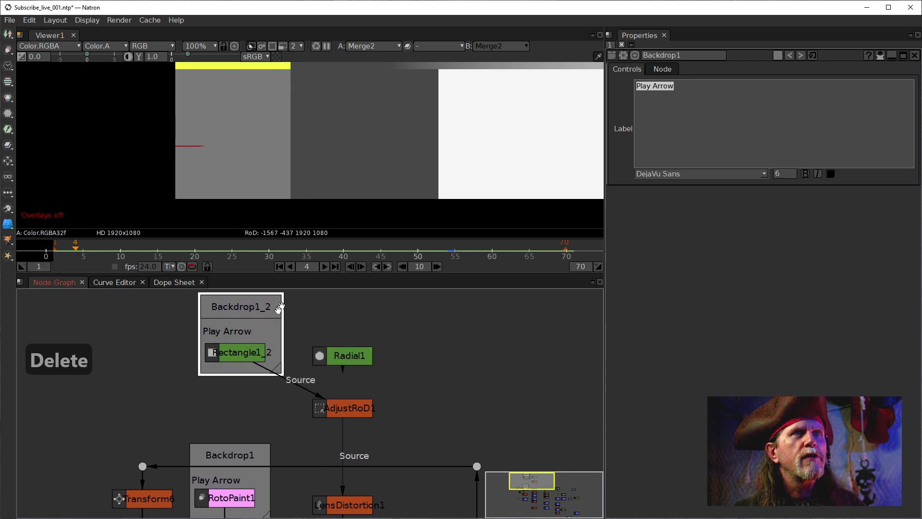
pyautogui.doubleClick(255, 311)
pyautogui.click(721, 82)
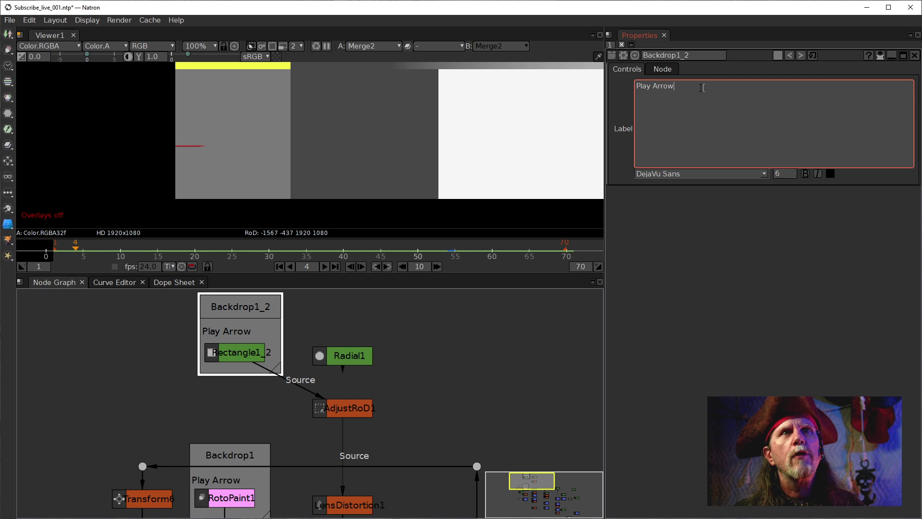
pyautogui.hotkey('ctrl', 'a')
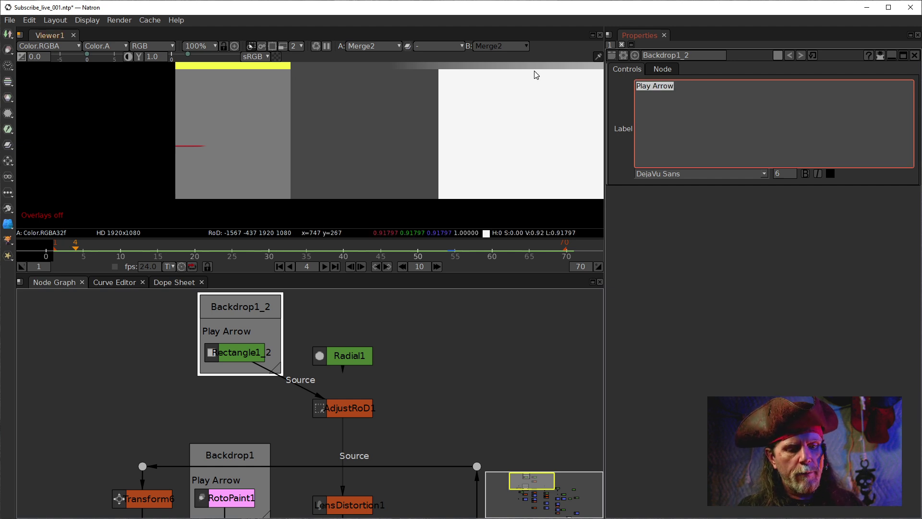
pyautogui.write('T')
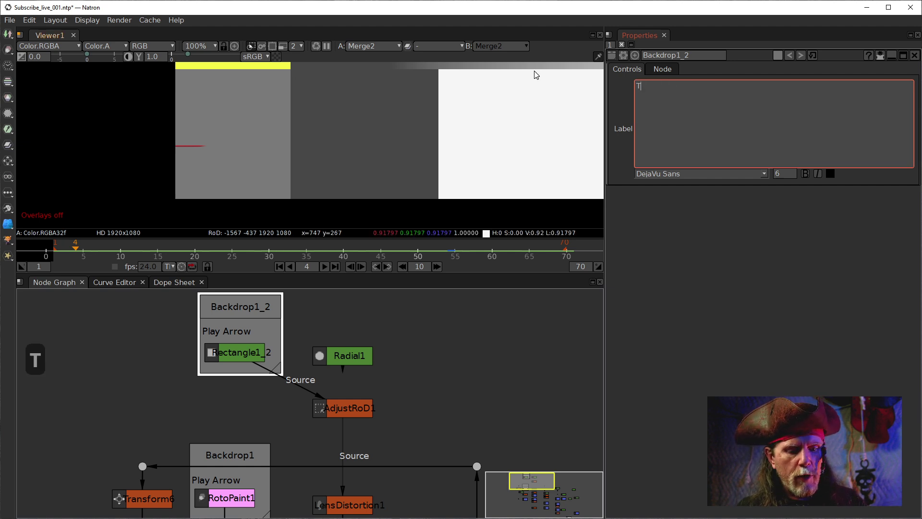
pyautogui.write('V screen')
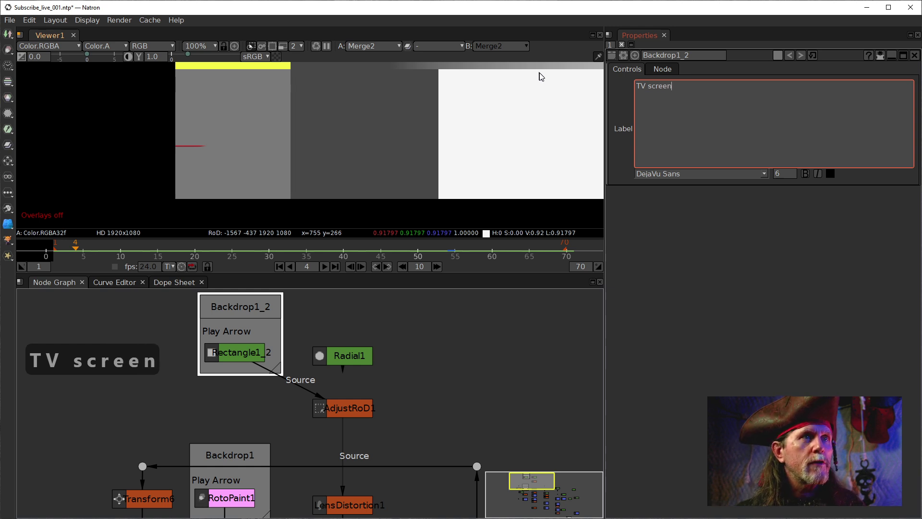
pyautogui.click(533, 394)
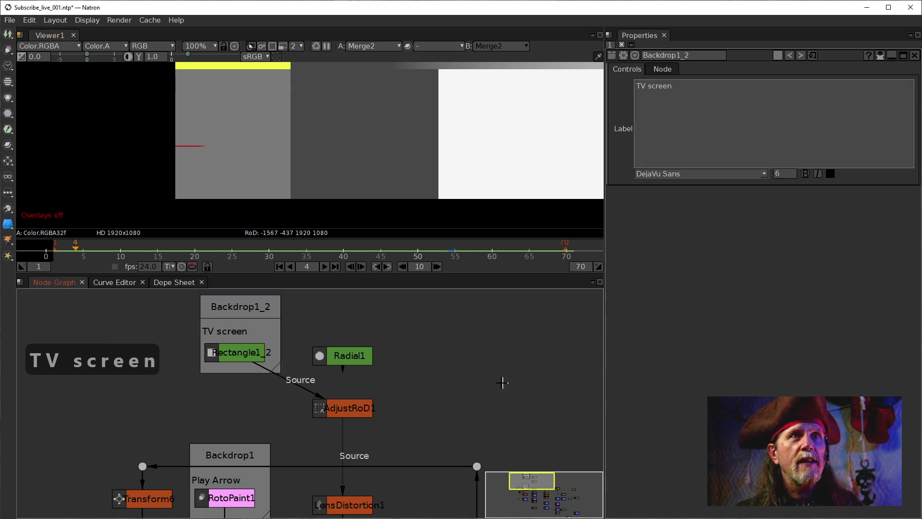
# Duplicate the TV screen backdrop into the free space beyond Radial1 and delete the rectangle copy inside it.
pyautogui.moveTo(504, 381); pyautogui.dragTo(371, 366)
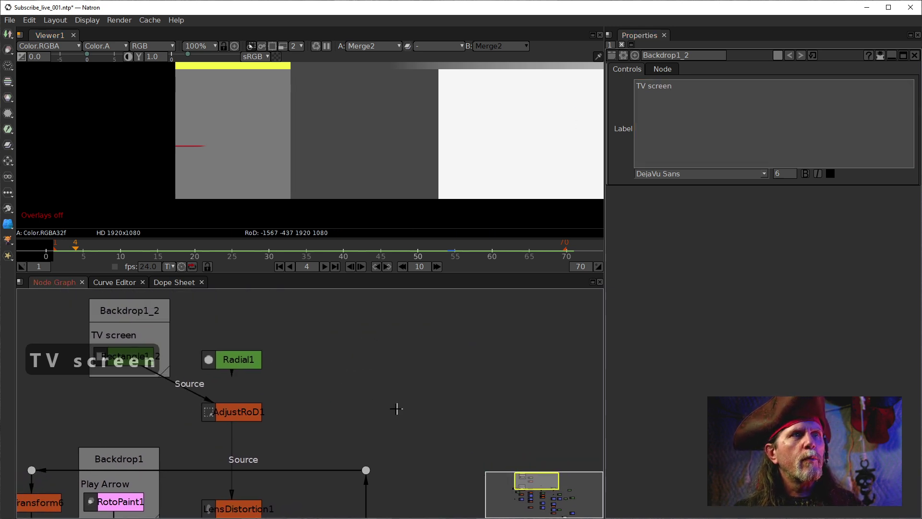
pyautogui.moveTo(397, 409); pyautogui.dragTo(317, 387)
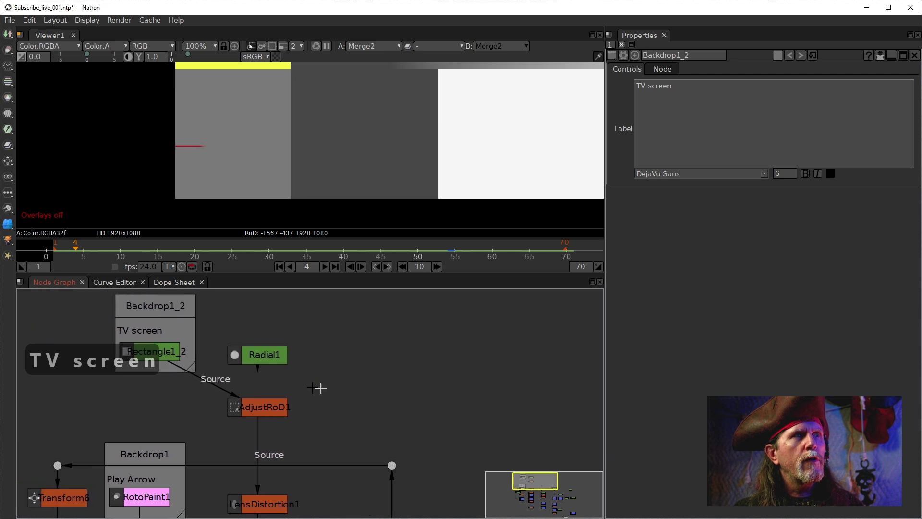
pyautogui.click(173, 317)
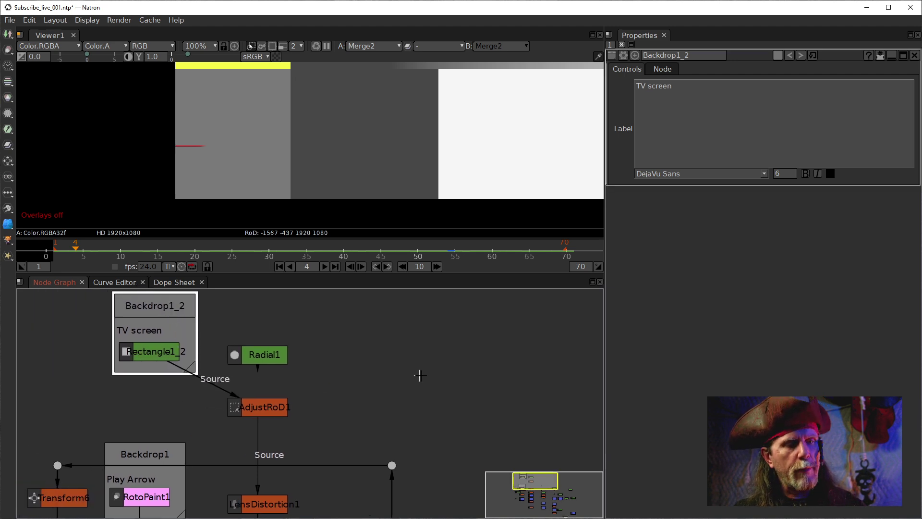
pyautogui.hotkey('alt', 'c')
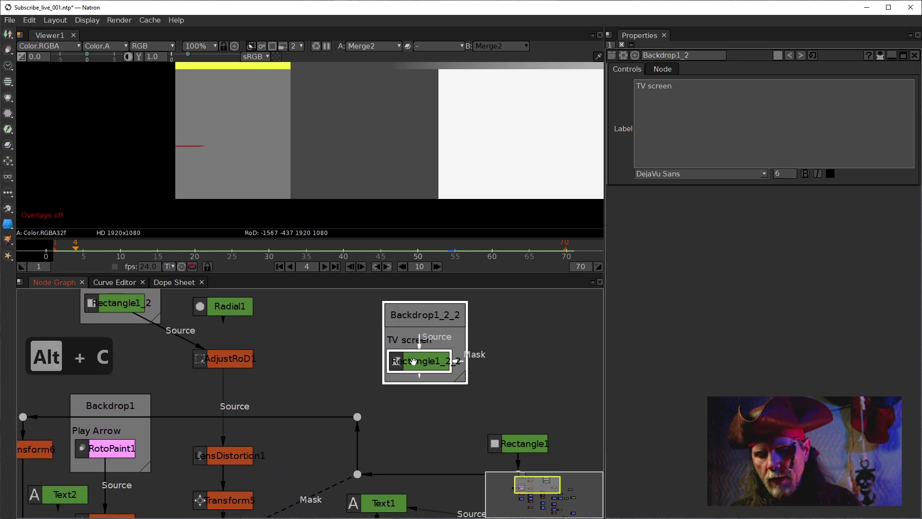
pyautogui.press('Delete')
pyautogui.hotkey('ctrl', 'z')
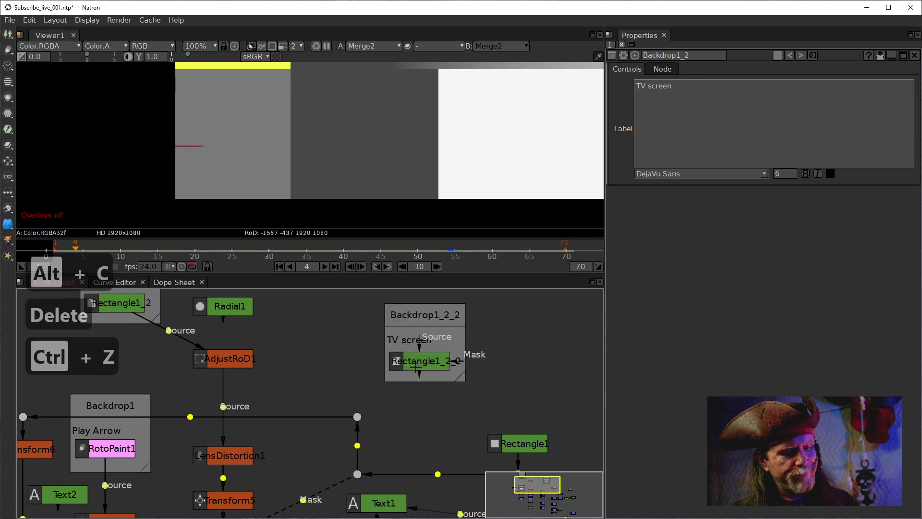
pyautogui.press('Delete')
# Duplicate the empty TV screen backdrop and place the copy just above the Rectangle1 node.
pyautogui.click(414, 318)
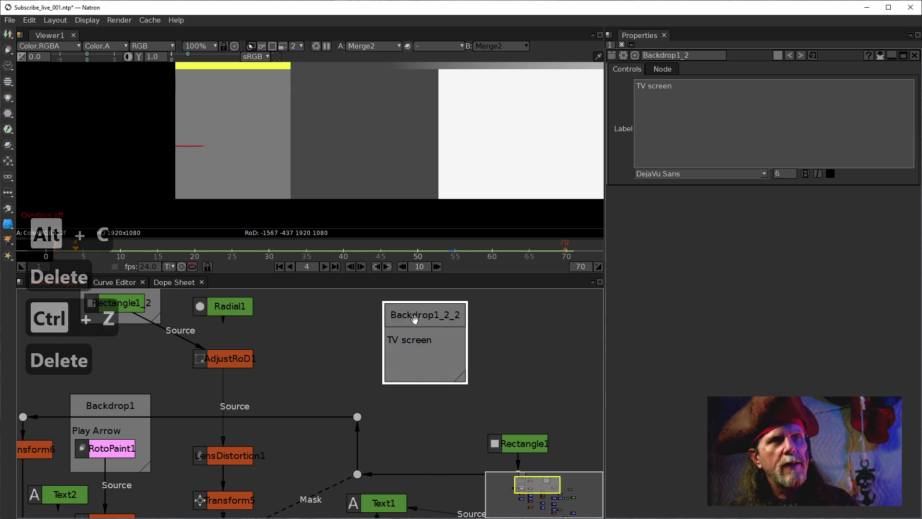
pyautogui.hotkey('alt', 'c')
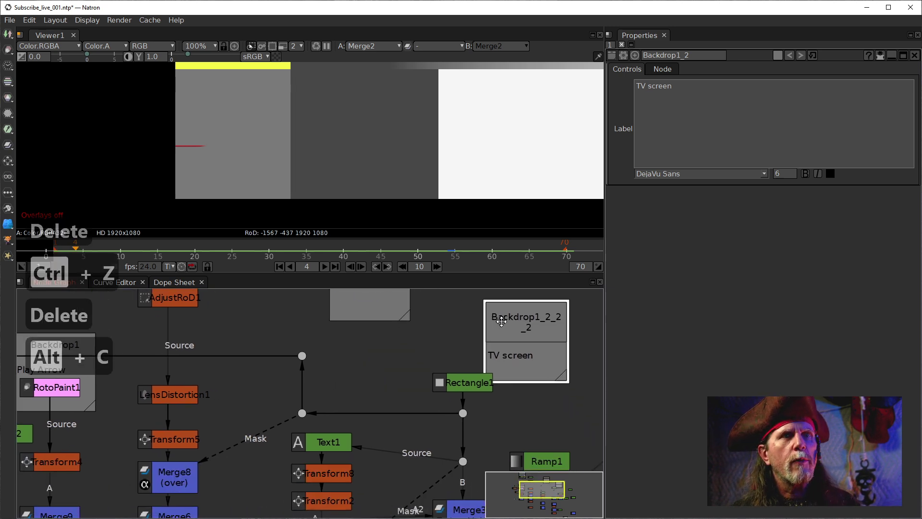
pyautogui.moveTo(512, 327); pyautogui.dragTo(517, 324)
pyautogui.moveTo(398, 406); pyautogui.dragTo(391, 433)
pyautogui.moveTo(379, 350); pyautogui.dragTo(379, 401)
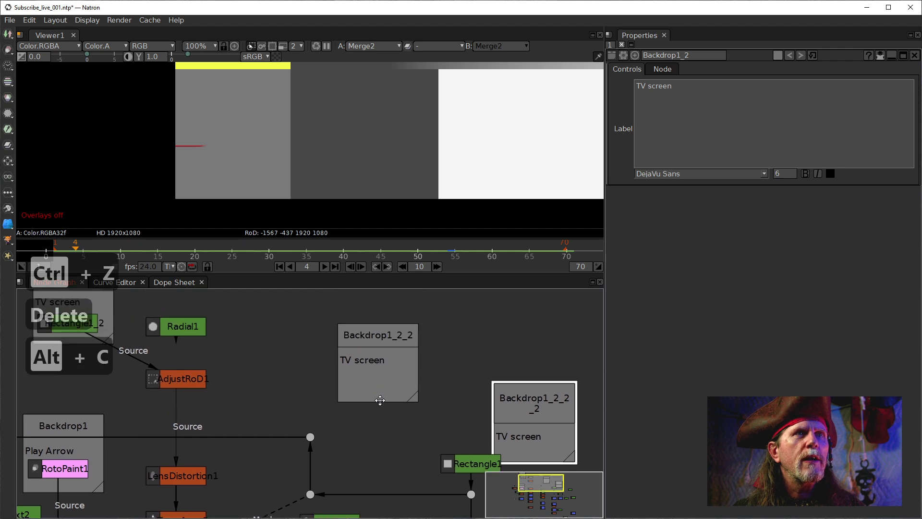
pyautogui.moveTo(424, 452); pyautogui.dragTo(399, 405)
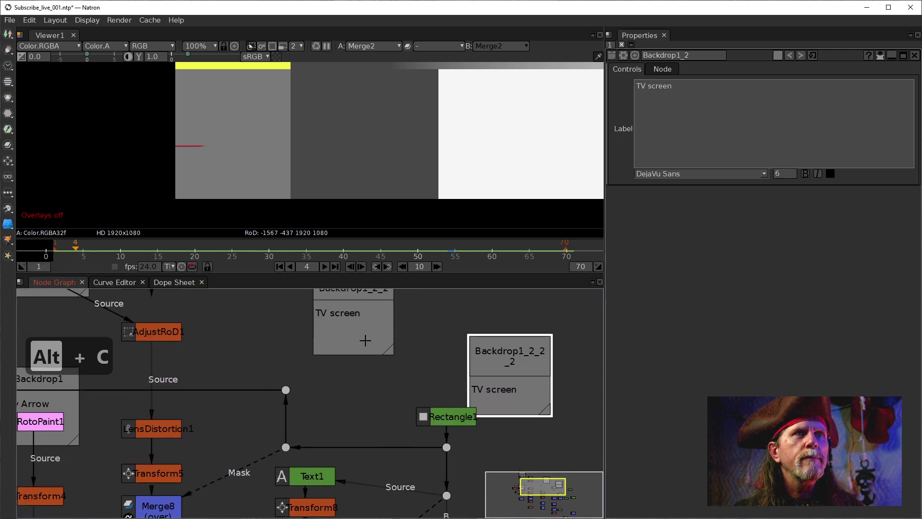
# Reroute the two connection dots above Text1 out of the way and place the nearer TV screen backdrop around Text1.
pyautogui.moveTo(356, 293)
pyautogui.mouseDown()
pyautogui.moveTo(355, 361)
pyautogui.moveTo(400, 345)
pyautogui.moveTo(374, 366)
pyautogui.mouseUp()
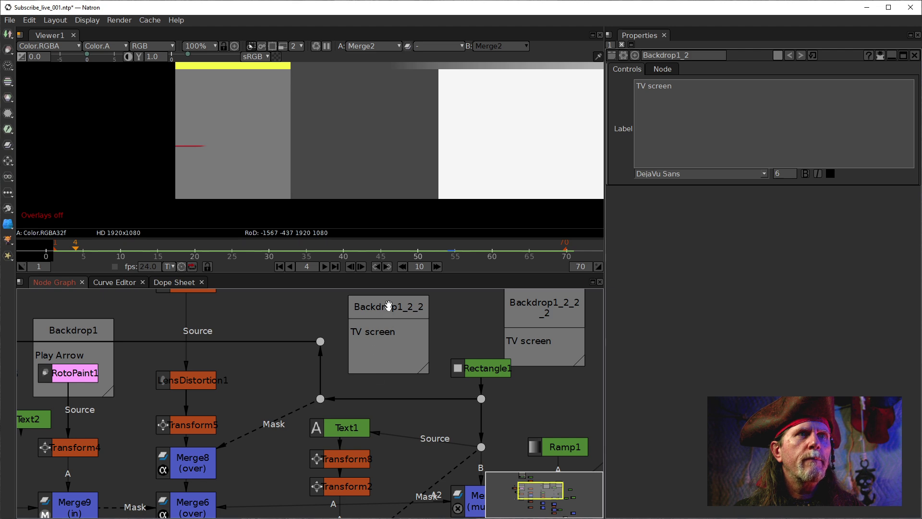
pyautogui.moveTo(389, 306); pyautogui.dragTo(361, 303)
pyautogui.moveTo(322, 342); pyautogui.dragTo(295, 301)
pyautogui.moveTo(321, 374); pyautogui.dragTo(351, 377)
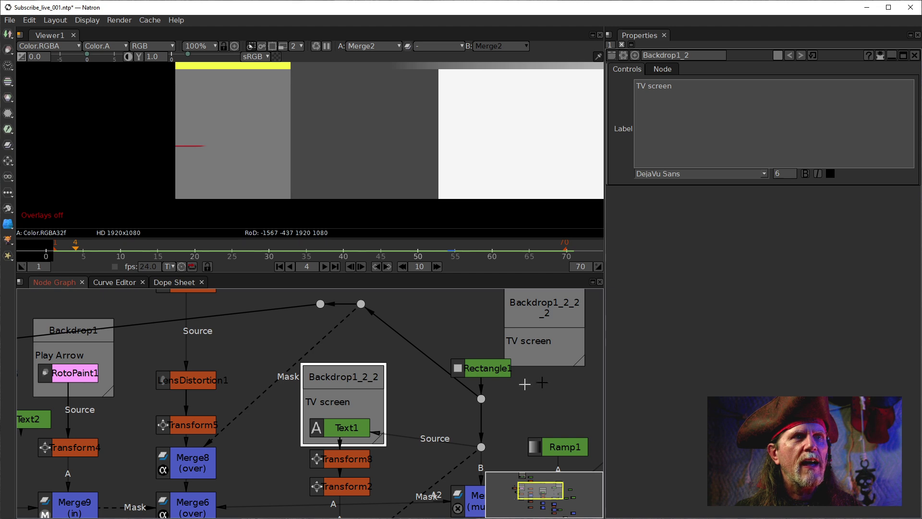
# Move the remaining TV screen backdrop beside ColorBars1 around the Solid1 node, leaving Solid1_2 in the free space above Ramp1.
pyautogui.moveTo(525, 384); pyautogui.dragTo(458, 346)
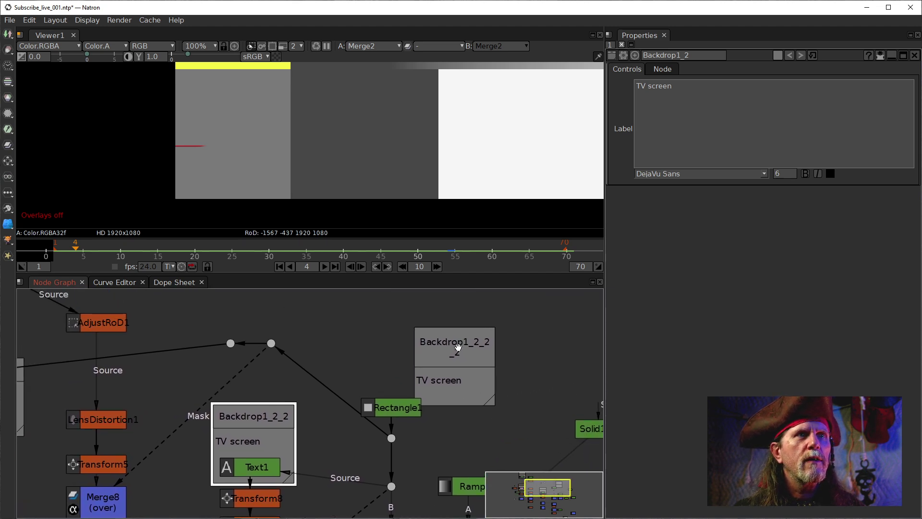
pyautogui.moveTo(481, 399); pyautogui.dragTo(303, 385)
pyautogui.moveTo(267, 323); pyautogui.dragTo(412, 378)
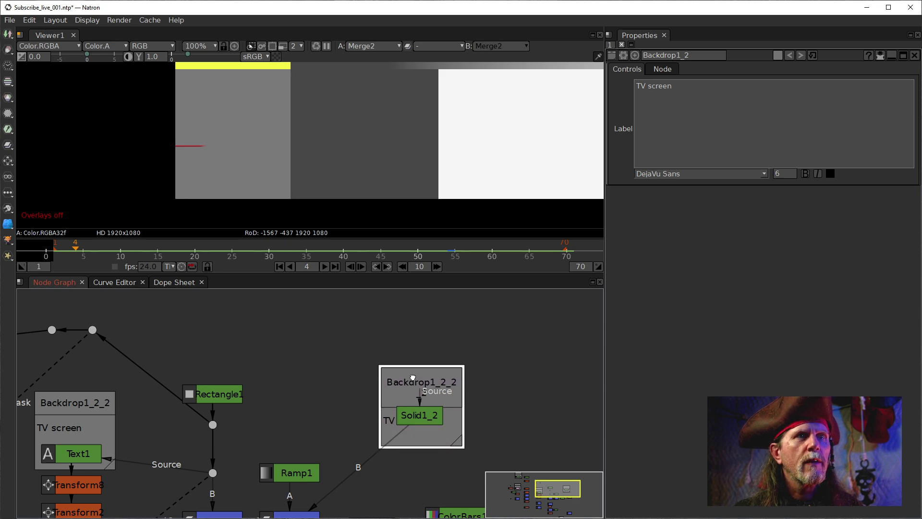
pyautogui.moveTo(477, 413); pyautogui.dragTo(458, 366)
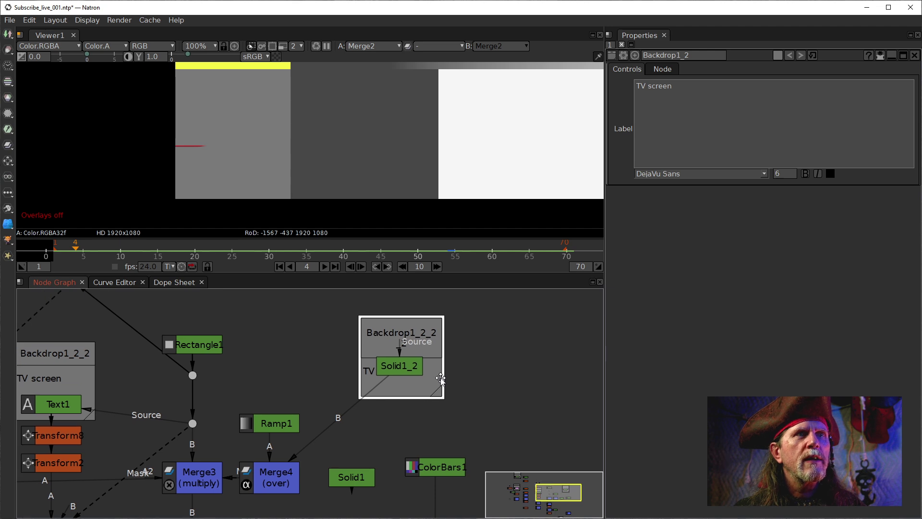
pyautogui.moveTo(406, 325); pyautogui.dragTo(393, 353)
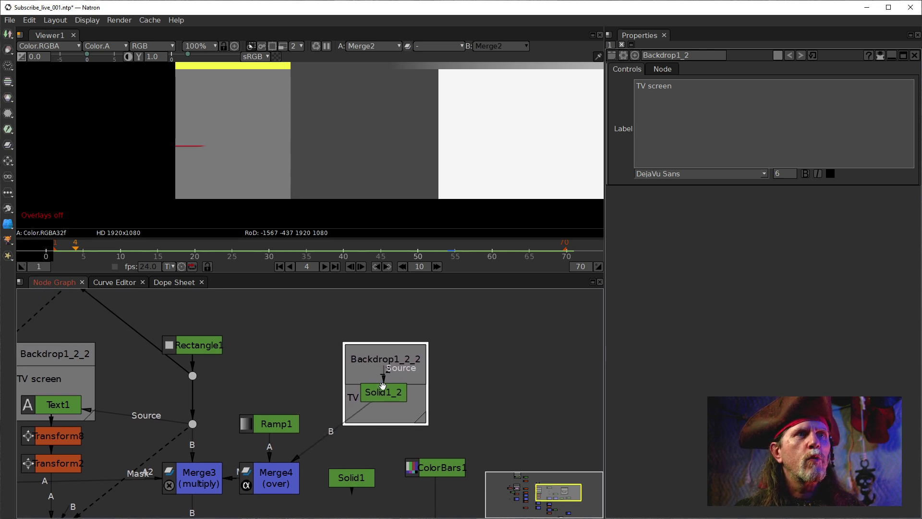
pyautogui.moveTo(385, 391); pyautogui.dragTo(314, 317)
pyautogui.moveTo(381, 373); pyautogui.dragTo(357, 419)
pyautogui.moveTo(352, 477); pyautogui.dragTo(394, 486)
pyautogui.moveTo(353, 461); pyautogui.dragTo(354, 472)
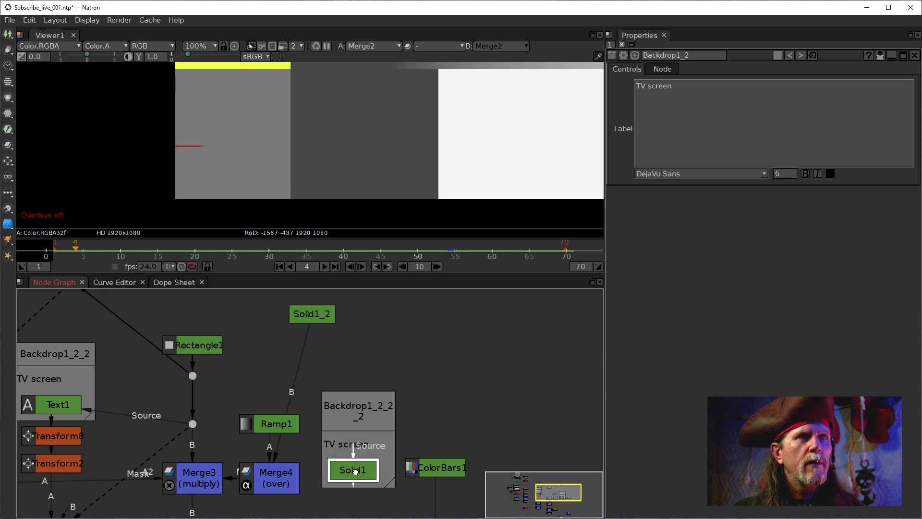
# Adjust the backdrop around Text1 slightly and change its label to "Subscribe text".
pyautogui.moveTo(203, 365); pyautogui.dragTo(354, 332)
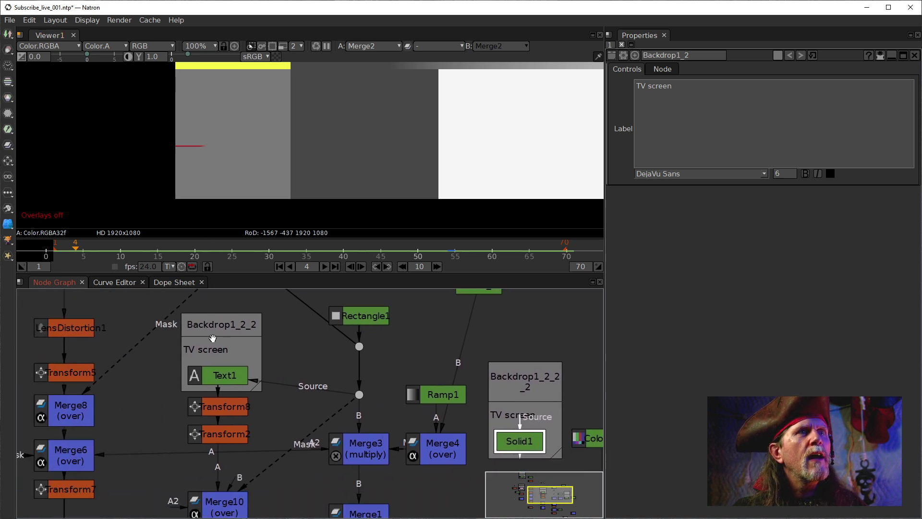
pyautogui.moveTo(213, 338); pyautogui.dragTo(210, 335)
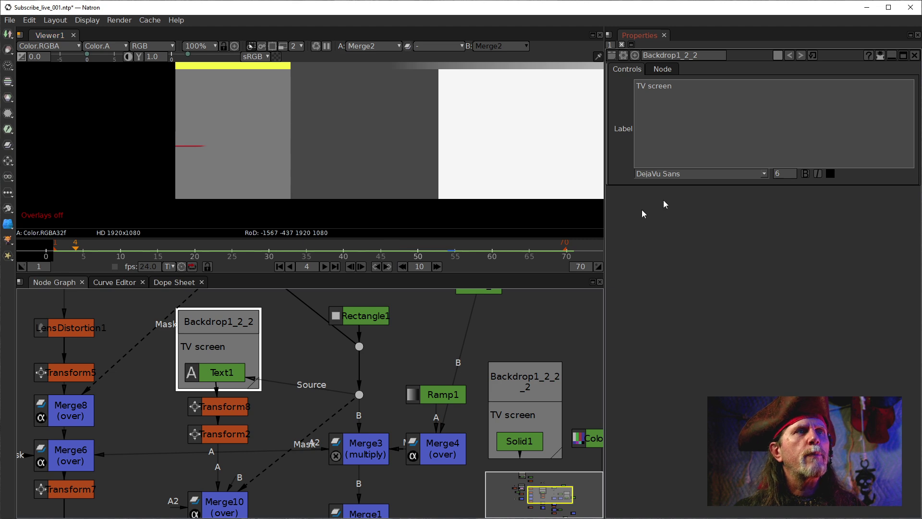
pyautogui.click(696, 82)
pyautogui.hotkey('ctrl', 'a')
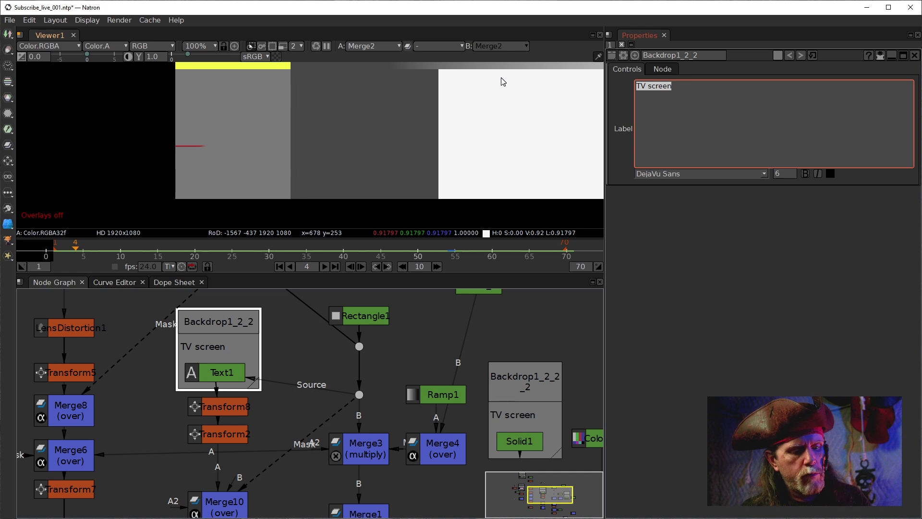
pyautogui.write('Su')
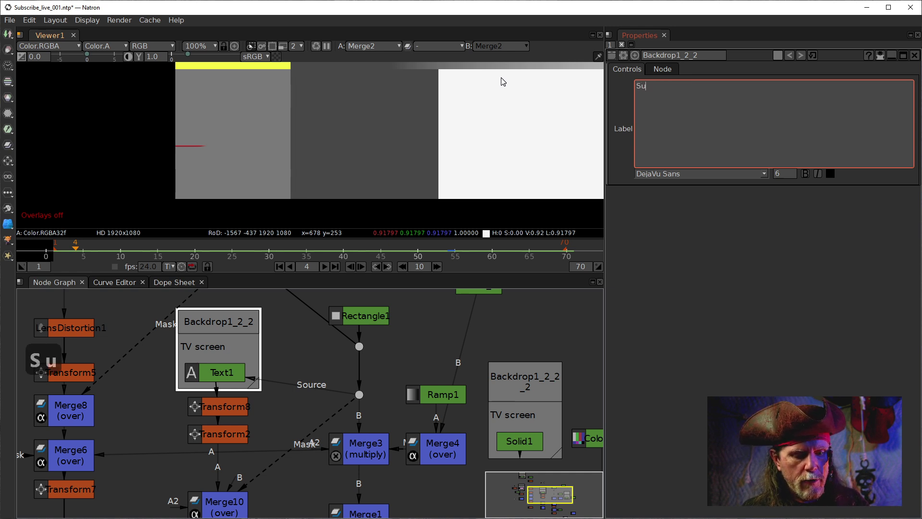
pyautogui.write('bscruo')
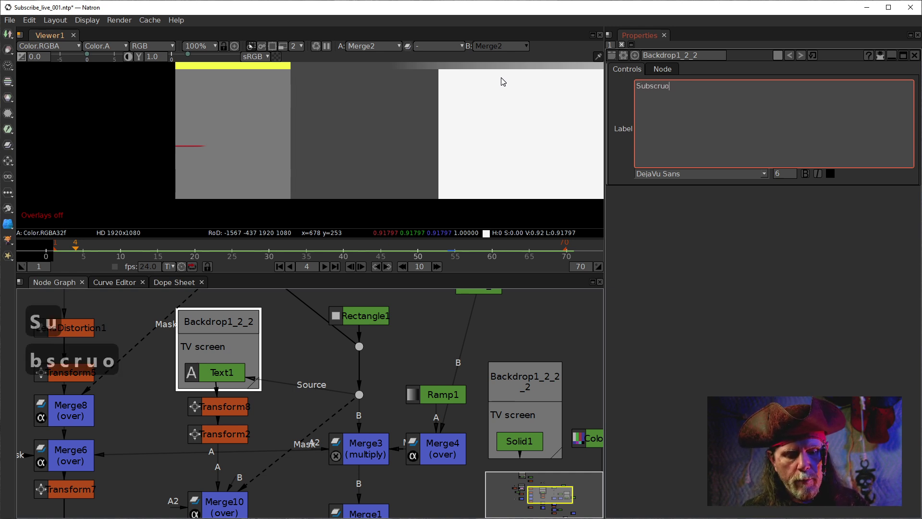
pyautogui.press('BackSpace')
pyautogui.write('ibe text')
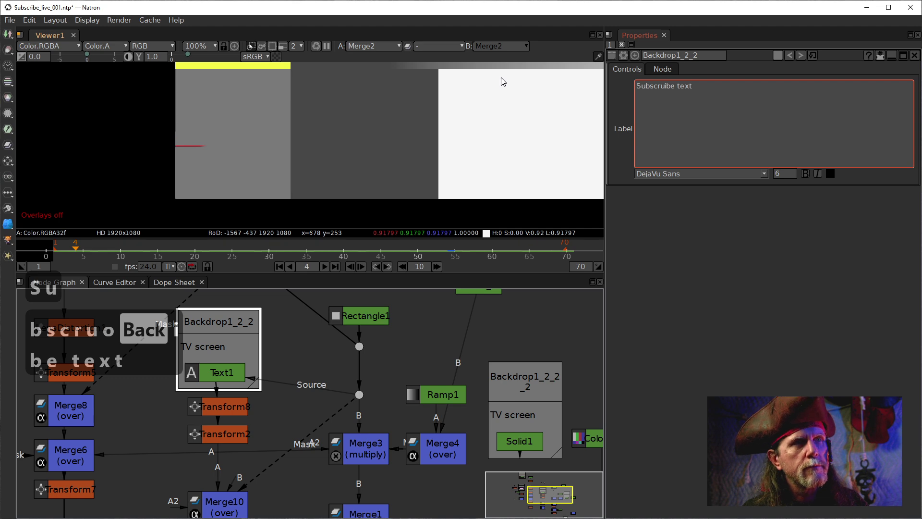
pyautogui.click(632, 274)
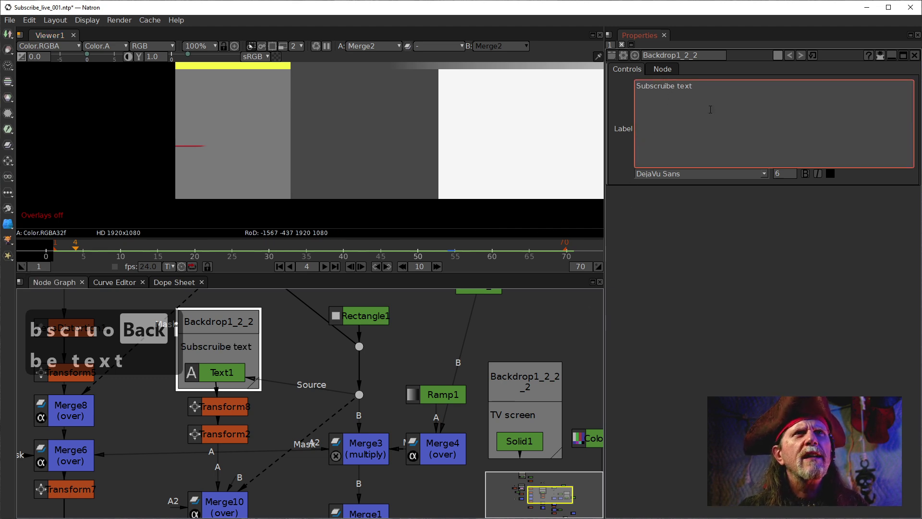
pyautogui.press('Right')
pyautogui.press('BackSpace')
pyautogui.click(758, 382)
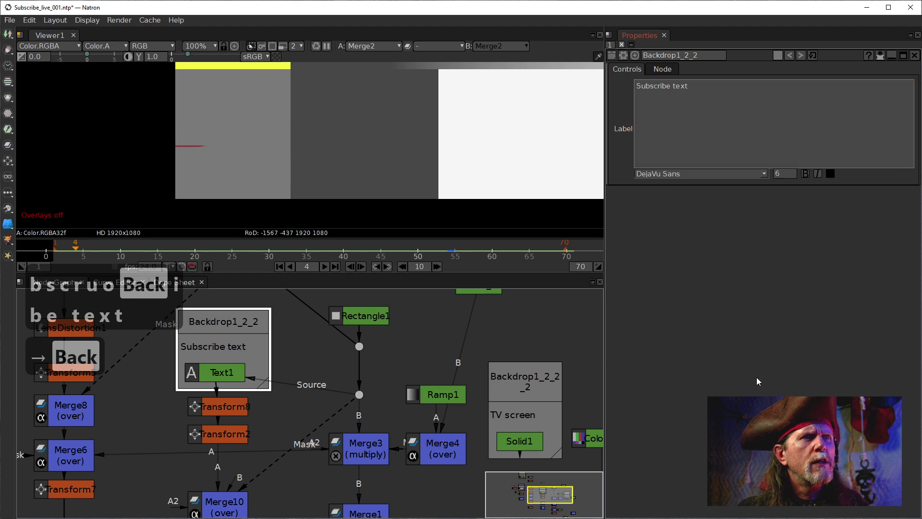
# Change the label of the backdrop around Solid1 to "Baground color".
pyautogui.moveTo(587, 452); pyautogui.dragTo(483, 443)
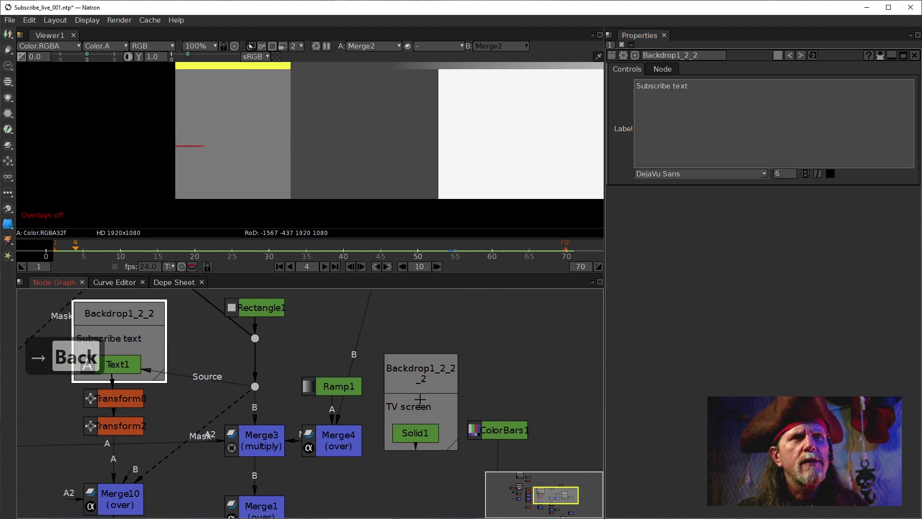
pyautogui.click(422, 383)
pyautogui.click(767, 140)
pyautogui.hotkey('ctrl', 'a')
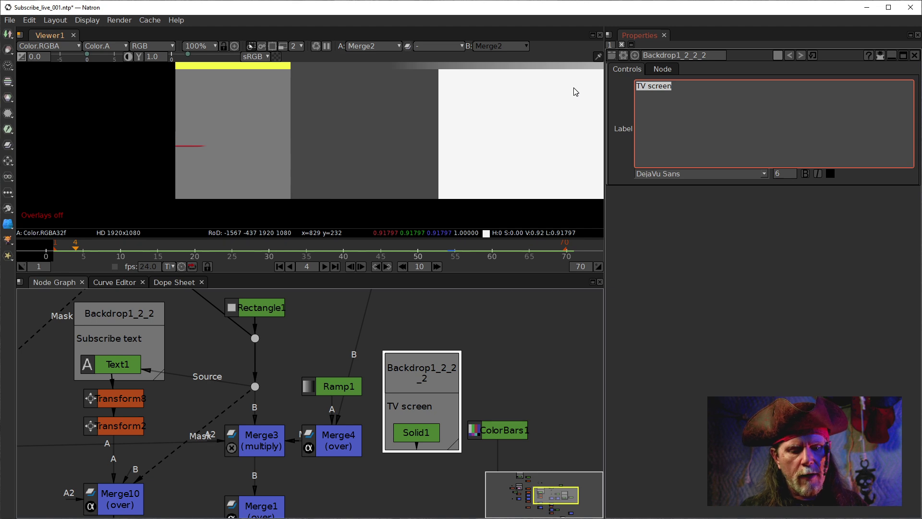
pyautogui.write('B')
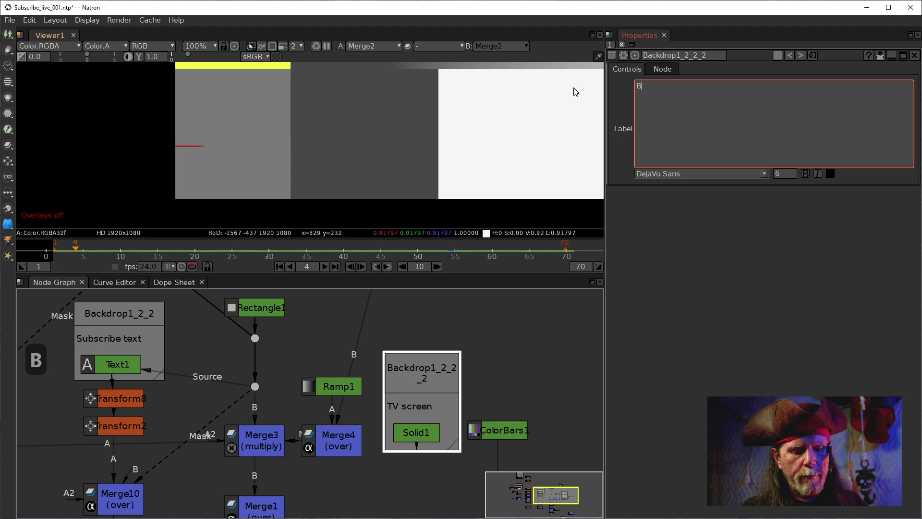
pyautogui.write('aground color')
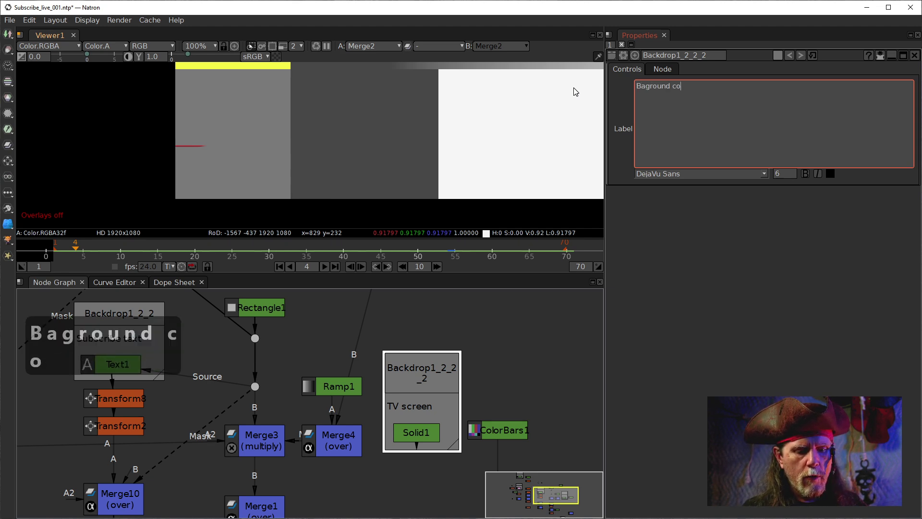
pyautogui.click(533, 366)
# Swap Solid1 for the connected Solid1_2 inside the Baground color backdrop, parking Solid1 in the free space above ColorBars1.
pyautogui.scroll(-5, 395, 312)
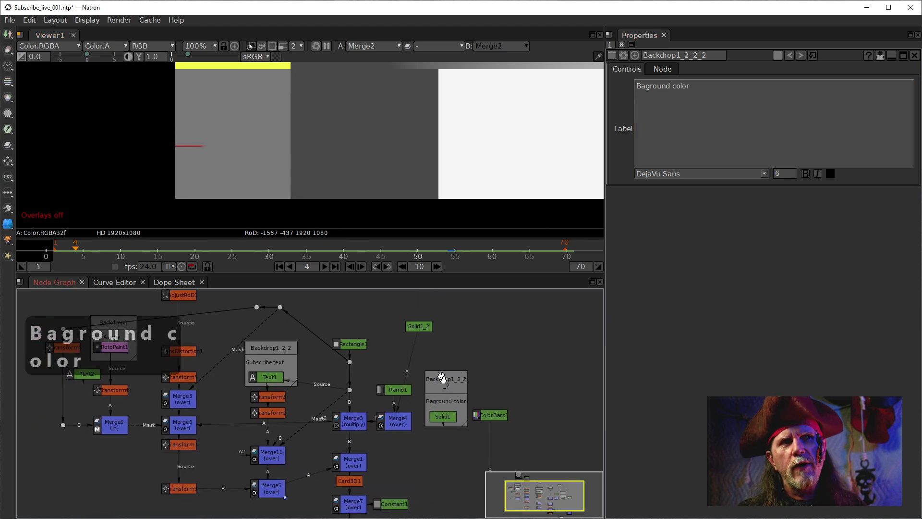
pyautogui.moveTo(442, 417); pyautogui.dragTo(491, 320)
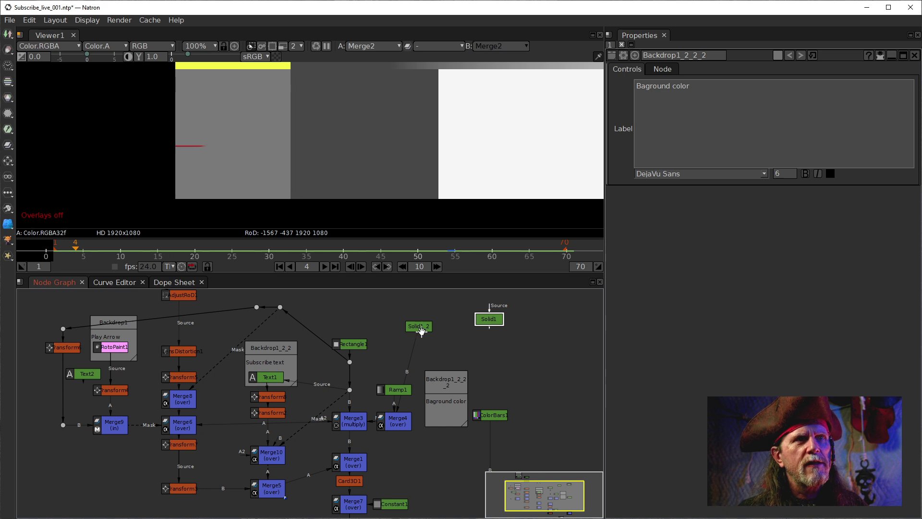
pyautogui.moveTo(421, 331); pyautogui.dragTo(446, 412)
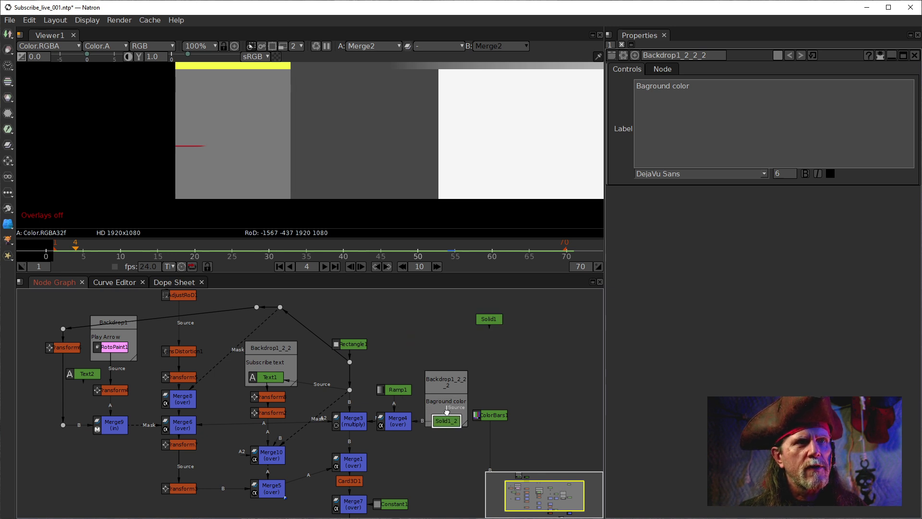
pyautogui.moveTo(445, 374); pyautogui.dragTo(446, 381)
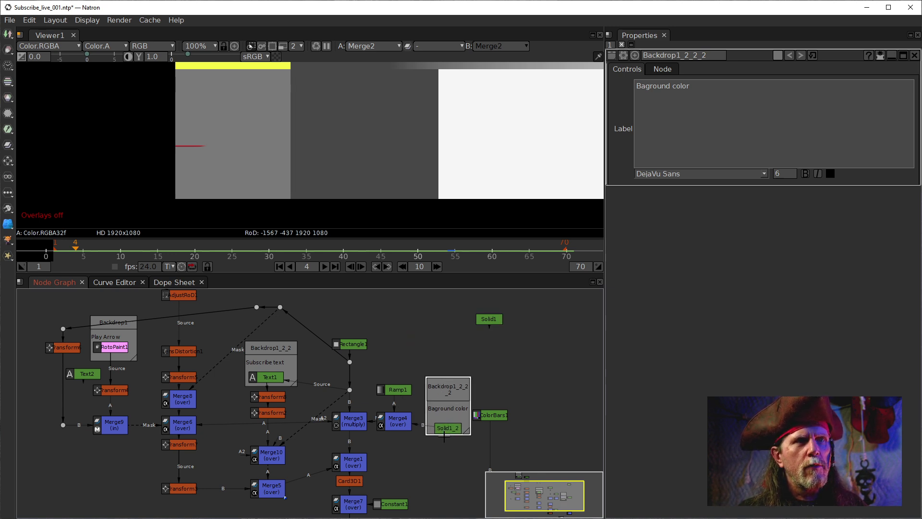
pyautogui.scroll(5, 444, 408)
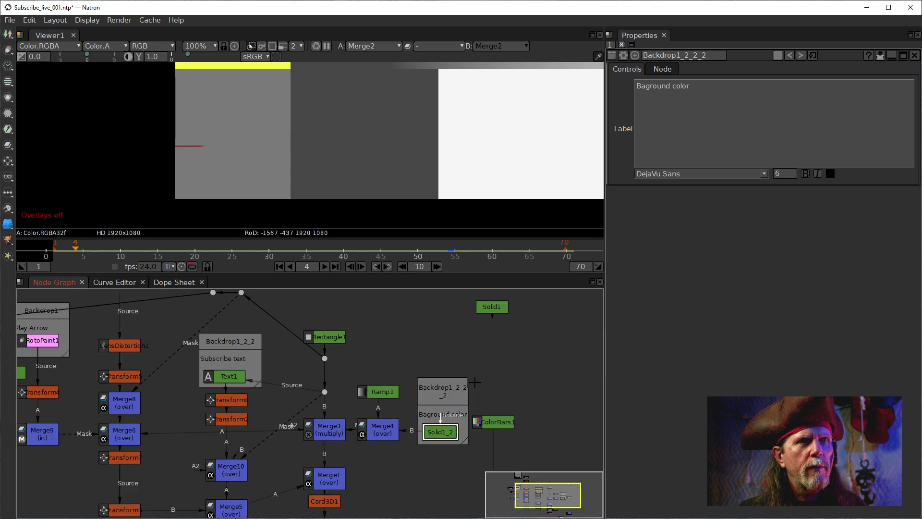
pyautogui.moveTo(400, 372); pyautogui.dragTo(520, 324)
pyautogui.click(465, 446)
pyautogui.scroll(-2, 453, 399)
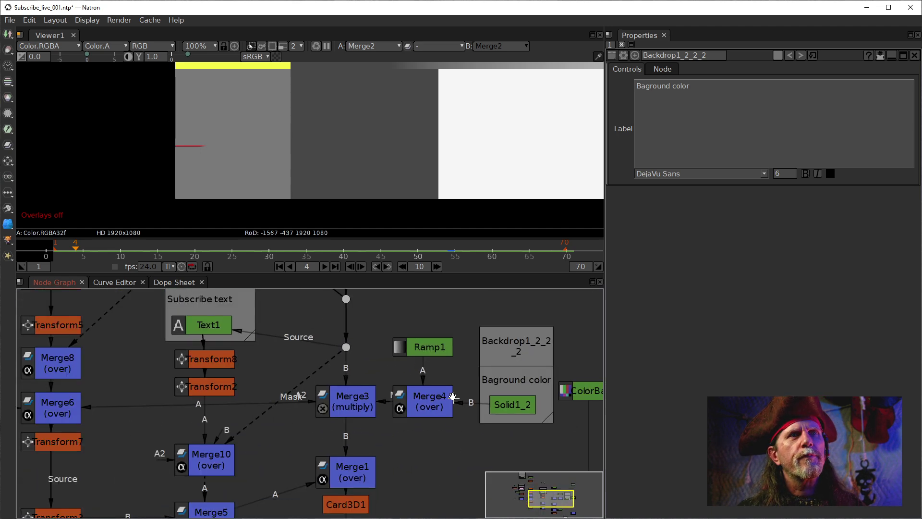
# Replace Rectangle1_2 with Radial1 inside the TV screen backdrop and connect AdjustRoD1's source to Radial1.
pyautogui.moveTo(319, 388); pyautogui.dragTo(410, 410)
pyautogui.scroll(-6, 407, 402)
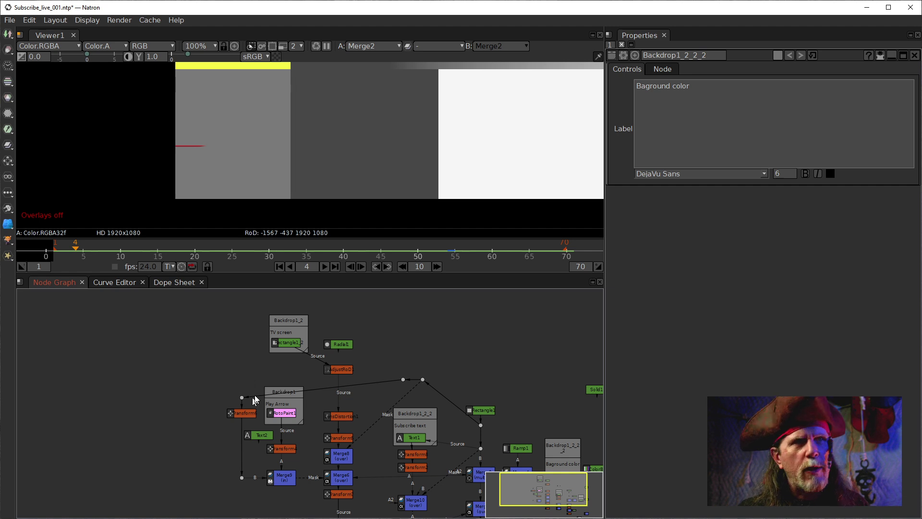
pyautogui.scroll(3, 262, 355)
pyautogui.moveTo(380, 365); pyautogui.dragTo(317, 428)
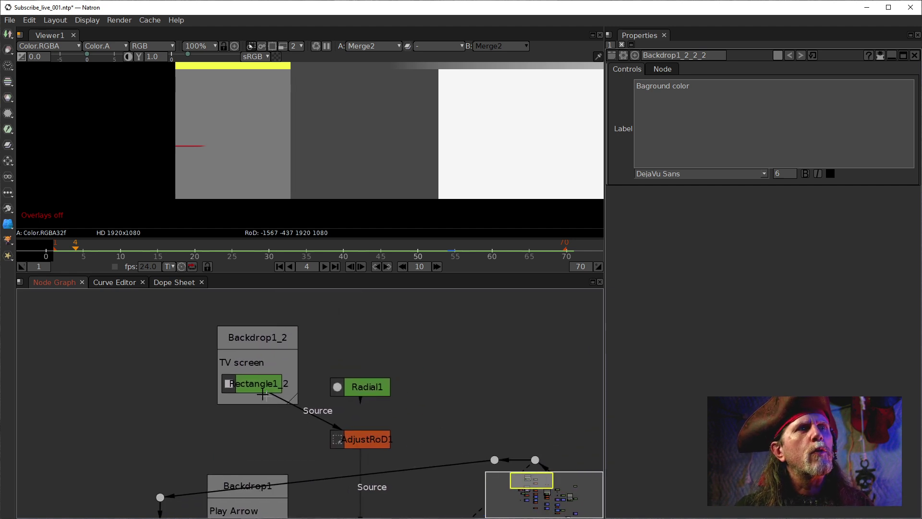
pyautogui.moveTo(232, 381); pyautogui.dragTo(383, 347)
pyautogui.moveTo(363, 387); pyautogui.dragTo(256, 384)
pyautogui.moveTo(381, 405); pyautogui.dragTo(259, 387)
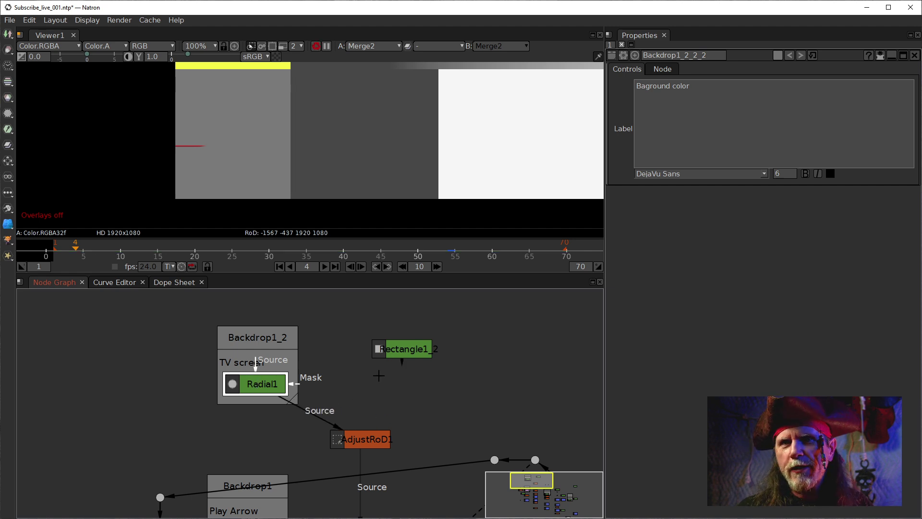
# Replace RotoPaint1 with Text2 inside the Play Arrow backdrop and connect Transform4's source to Text2.
pyautogui.scroll(1, 486, 405)
pyautogui.moveTo(486, 405); pyautogui.dragTo(515, 260)
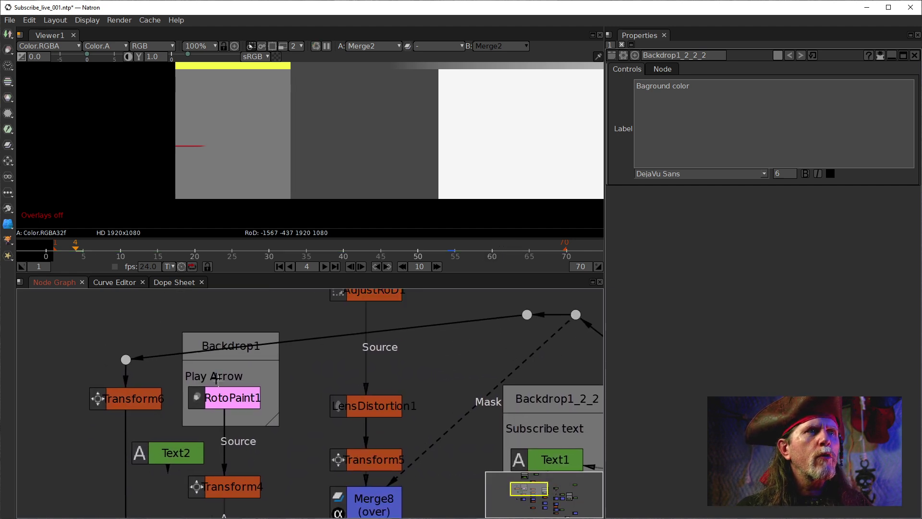
pyautogui.moveTo(226, 399); pyautogui.dragTo(75, 468)
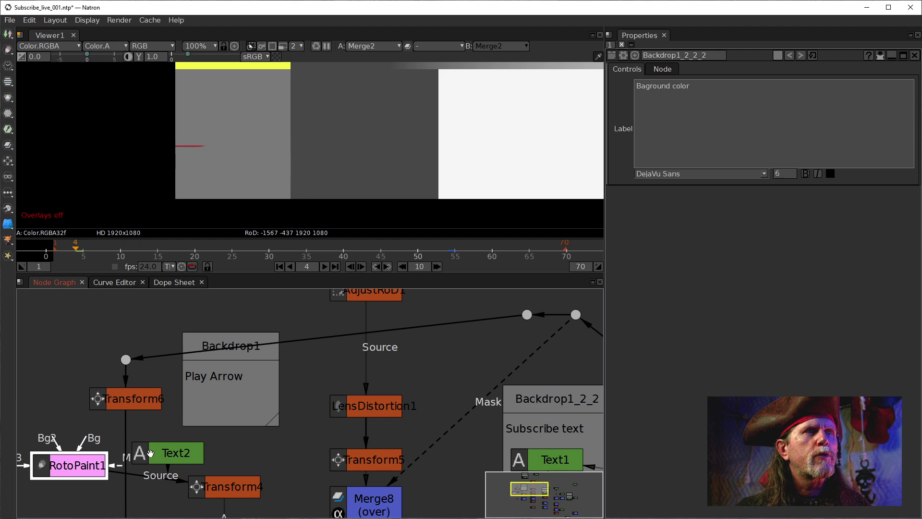
pyautogui.moveTo(151, 453); pyautogui.dragTo(215, 404)
pyautogui.moveTo(145, 476); pyautogui.dragTo(221, 404)
# Open the settings of Text1 in the Subscribe text backdrop and examine its text, along with the Baground color backdrop.
pyautogui.moveTo(396, 406); pyautogui.dragTo(152, 425)
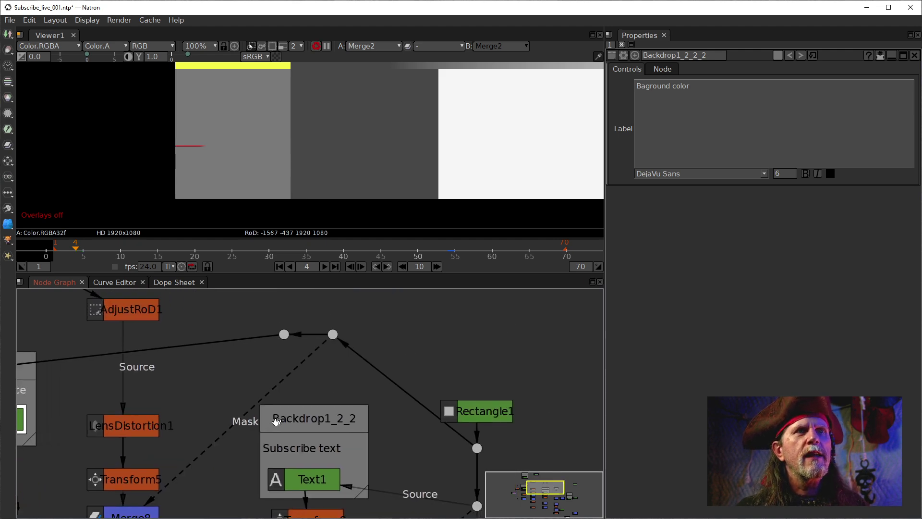
pyautogui.scroll(-1, 319, 491)
pyautogui.moveTo(318, 491); pyautogui.dragTo(290, 413)
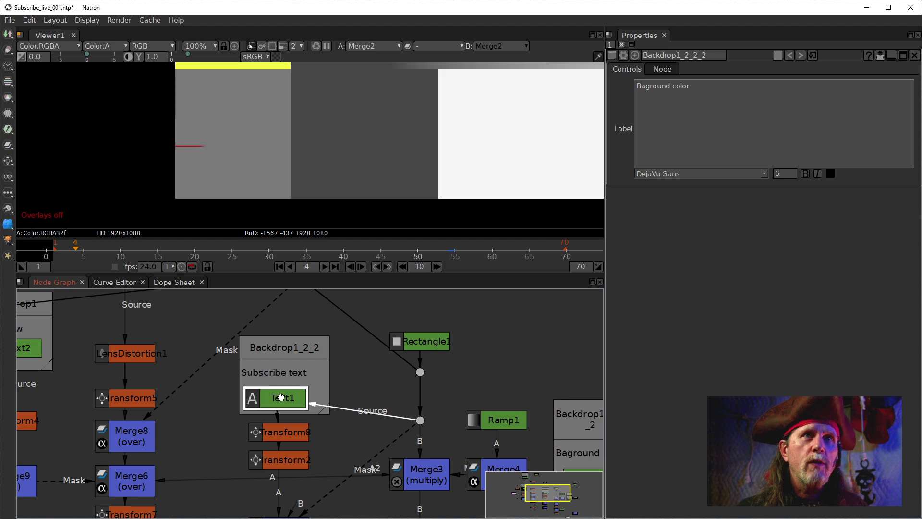
pyautogui.doubleClick(280, 398)
pyautogui.click(720, 295)
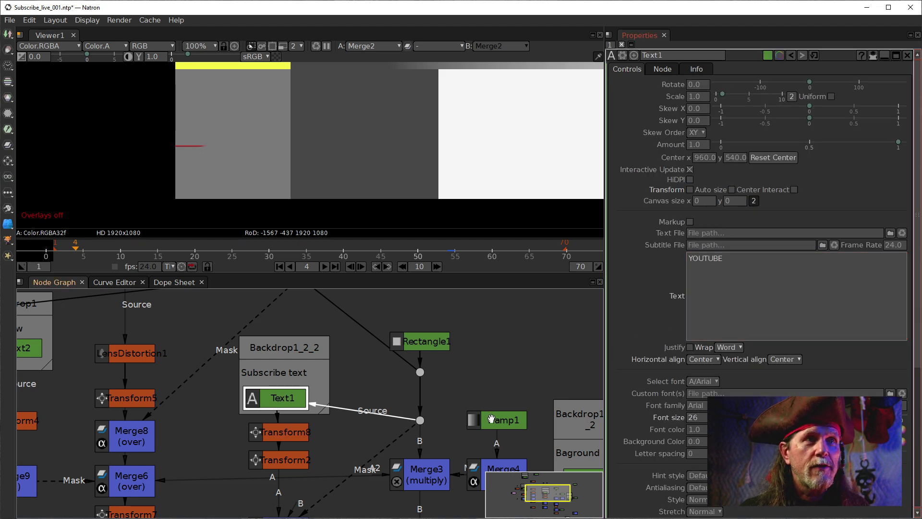
pyautogui.moveTo(491, 415); pyautogui.dragTo(437, 374)
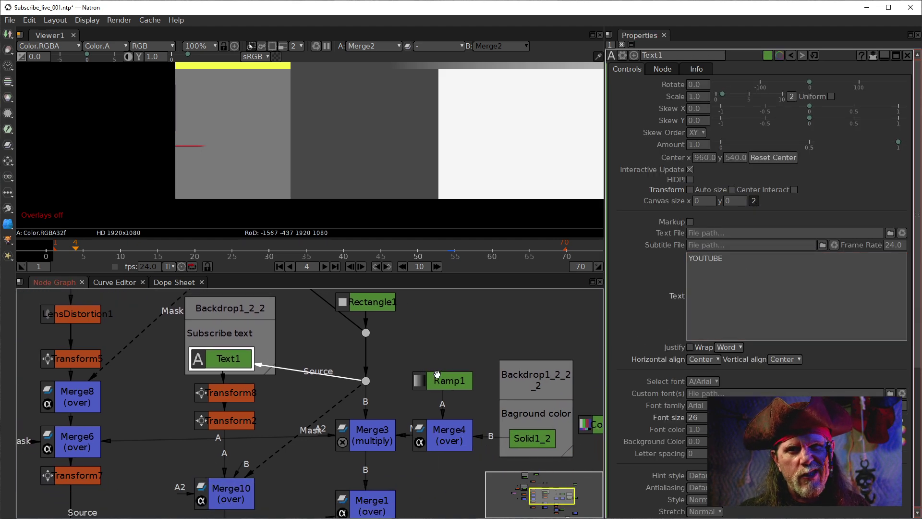
pyautogui.moveTo(494, 410); pyautogui.dragTo(371, 394)
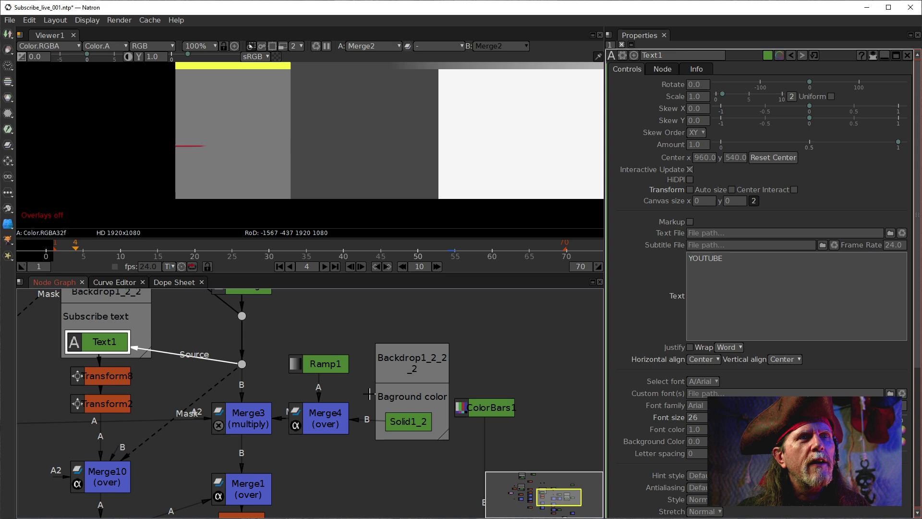
# Swap Solid1_2 for Solid1 inside the Baground color backdrop, parking Solid1_2 in the free space above.
pyautogui.click(415, 429)
pyautogui.moveTo(498, 334); pyautogui.dragTo(440, 411)
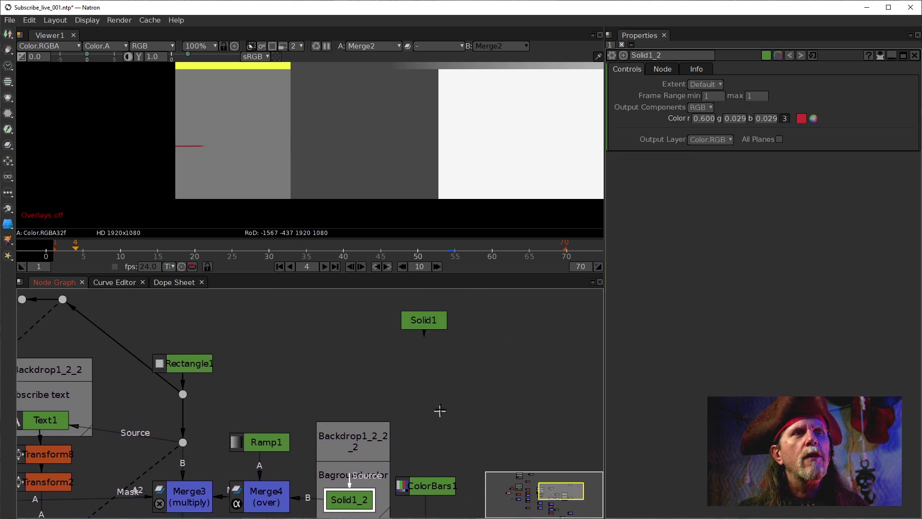
pyautogui.click(803, 140)
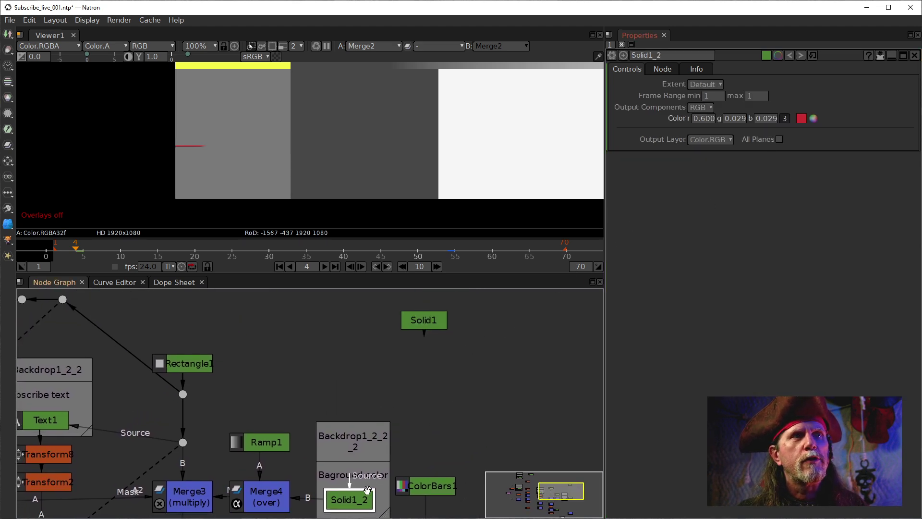
pyautogui.moveTo(340, 510); pyautogui.dragTo(330, 349)
pyautogui.moveTo(426, 324); pyautogui.dragTo(354, 517)
pyautogui.moveTo(591, 370); pyautogui.dragTo(627, 287)
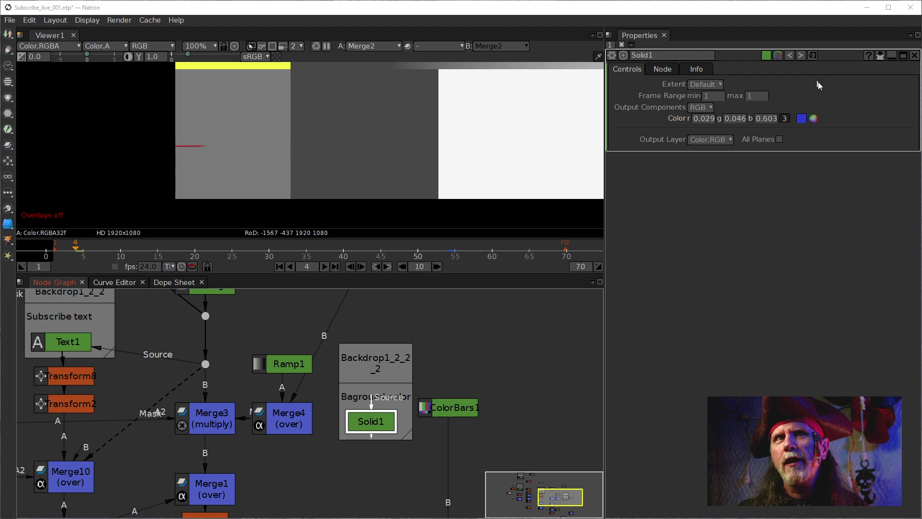
# Change Solid1's color to a brighter blue, hex #008cff (R 0.0, G 0.263, B 1.0).
pyautogui.click(814, 120)
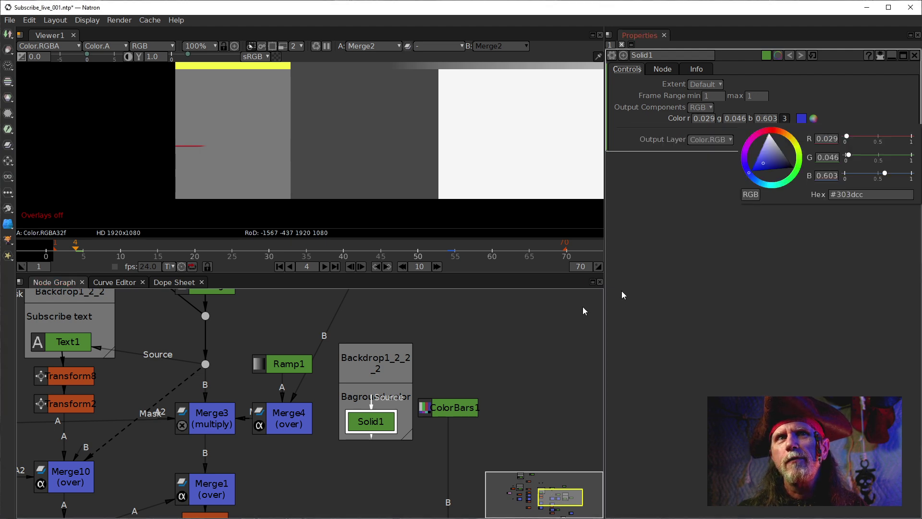
pyautogui.click(756, 183)
pyautogui.moveTo(757, 184)
pyautogui.mouseDown()
pyautogui.moveTo(765, 171)
pyautogui.moveTo(759, 190)
pyautogui.mouseUp()
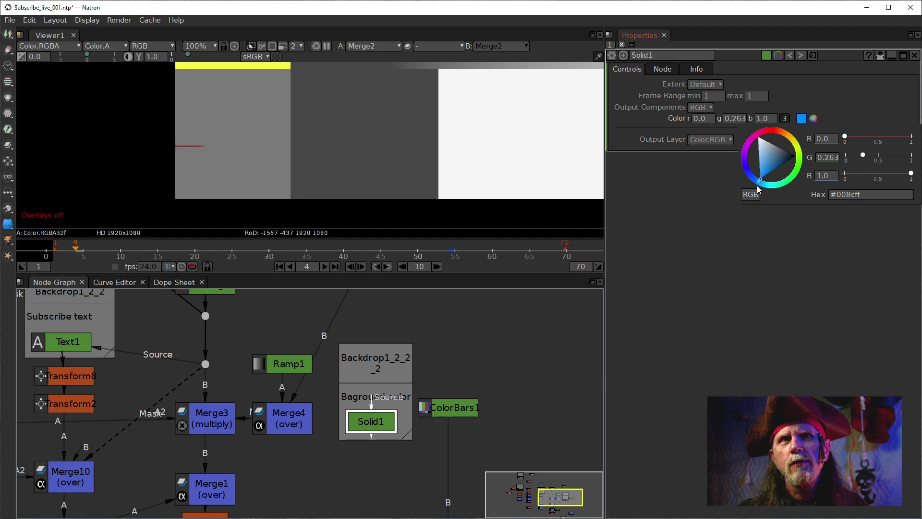
pyautogui.click(494, 486)
# Connect Merge4's B input to Solid1 in the Baground color backdrop.
pyautogui.moveTo(215, 495); pyautogui.dragTo(275, 466)
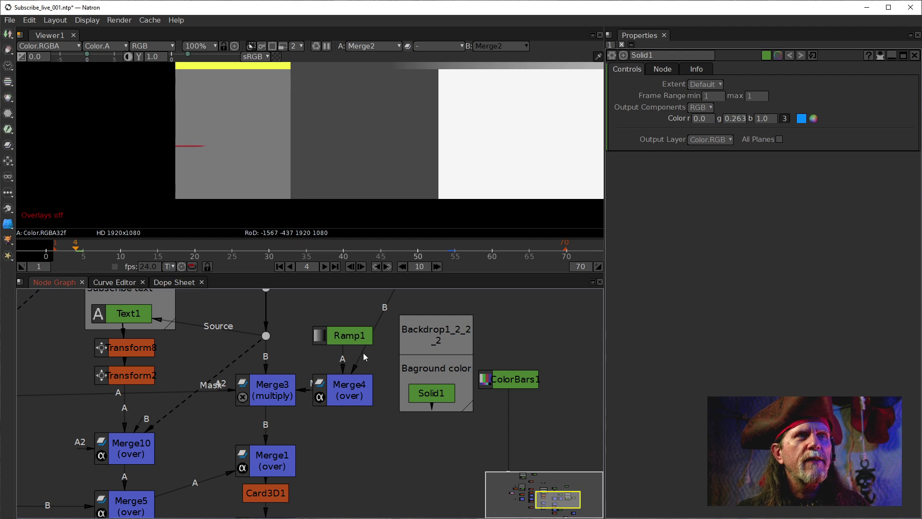
pyautogui.moveTo(364, 353); pyautogui.dragTo(366, 356)
pyautogui.moveTo(416, 390); pyautogui.dragTo(420, 390)
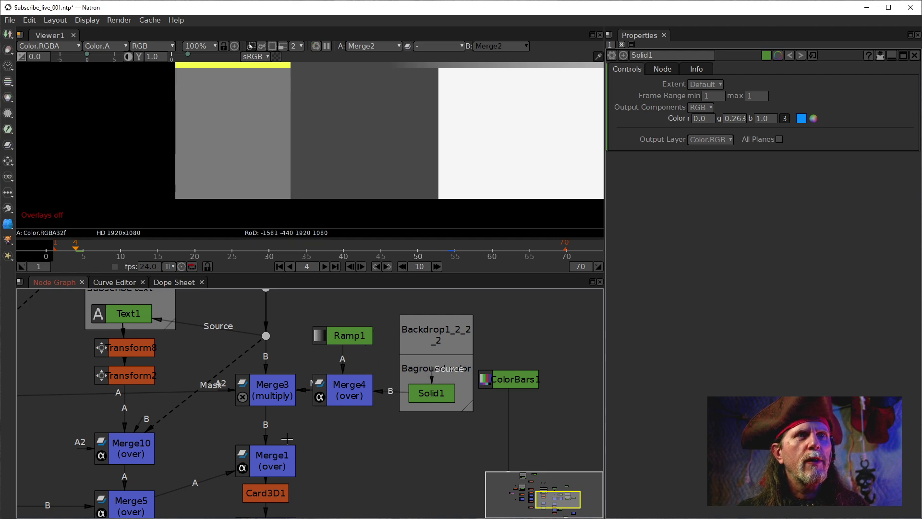
# Go to frame 56 on the timeline and check the button built from the swapped nodes.
pyautogui.scroll(-2, 356, 443)
pyautogui.moveTo(242, 394); pyautogui.dragTo(361, 437)
pyautogui.scroll(-2, 353, 432)
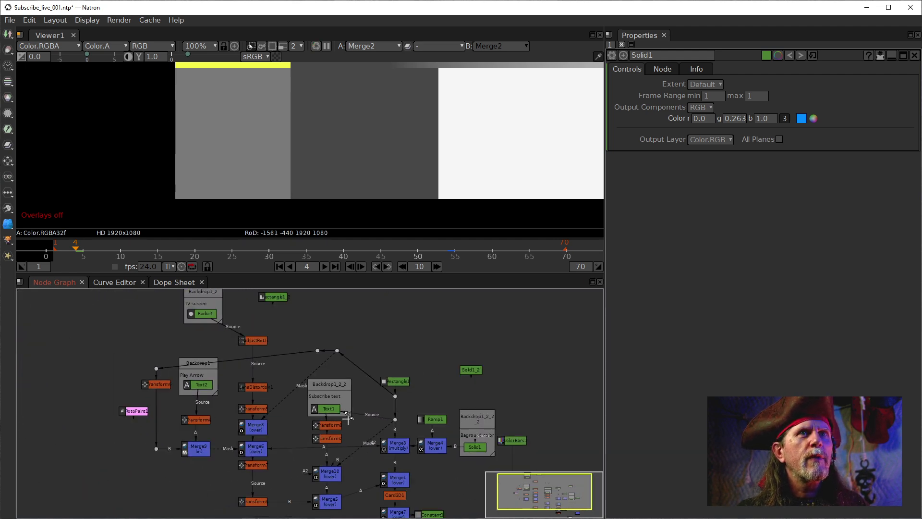
pyautogui.moveTo(407, 509); pyautogui.dragTo(373, 478)
pyautogui.click(462, 251)
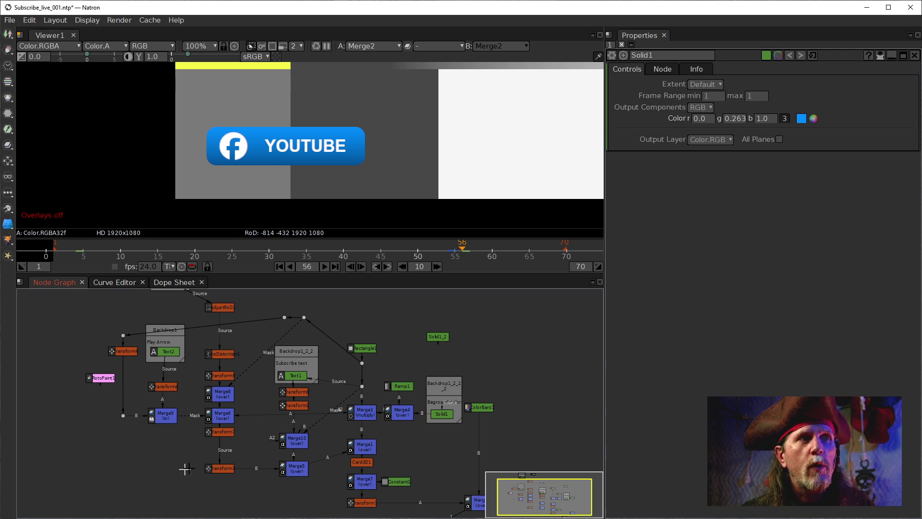
# Open Transform4's settings to examine its Translate x, and move the Play Arrow backdrop with Text2 down closer to Transform4.
pyautogui.click(214, 467)
pyautogui.moveTo(222, 435); pyautogui.dragTo(221, 450)
pyautogui.scroll(3, 171, 391)
pyautogui.click(163, 382)
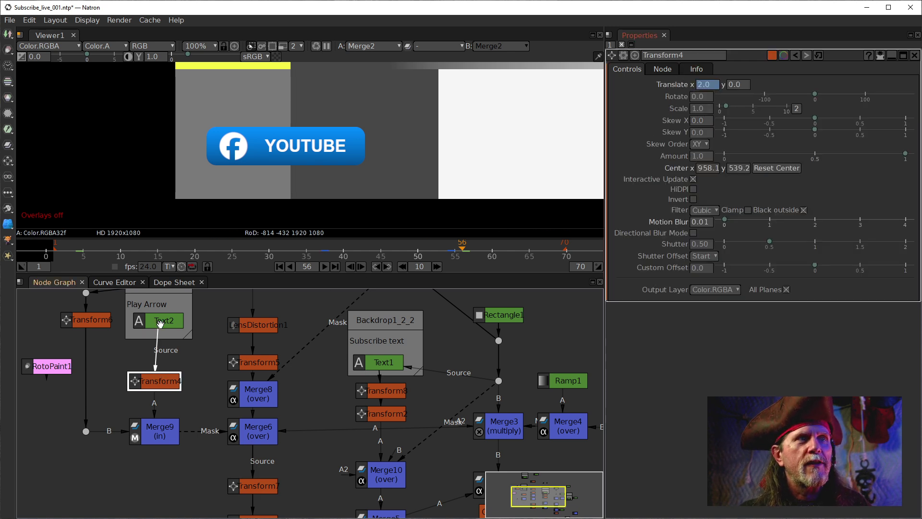
pyautogui.moveTo(209, 346); pyautogui.dragTo(266, 416)
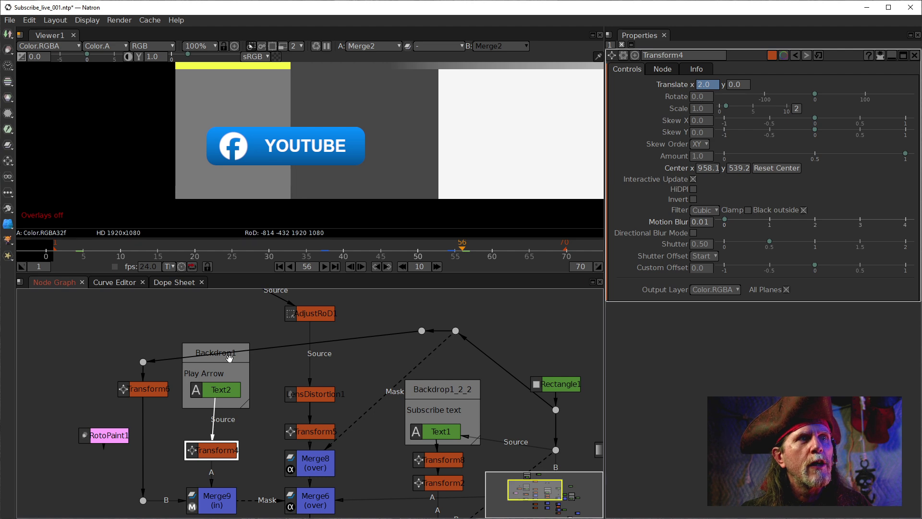
pyautogui.moveTo(229, 358); pyautogui.dragTo(225, 374)
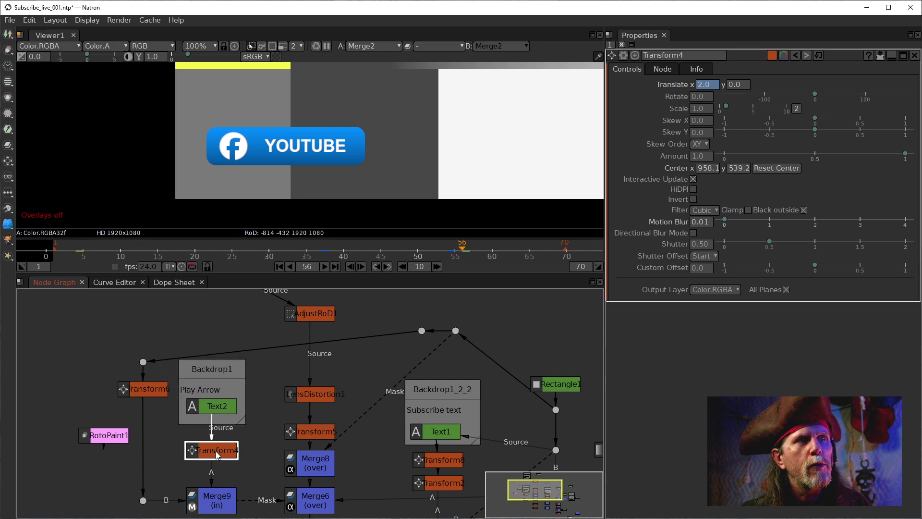
pyautogui.click(705, 87)
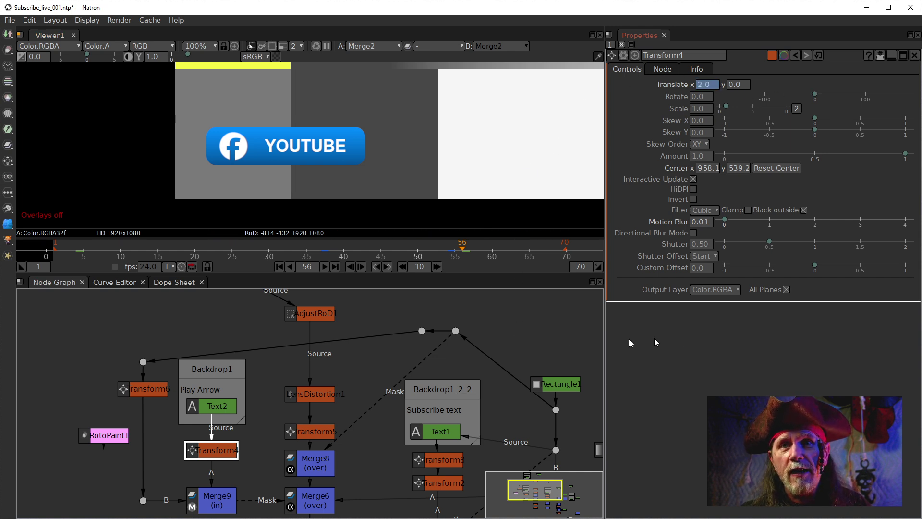
# Shift the YOUTUBE text by setting Translate x to -17.5 in Transform8, just below Text1.
pyautogui.moveTo(565, 374); pyautogui.dragTo(510, 319)
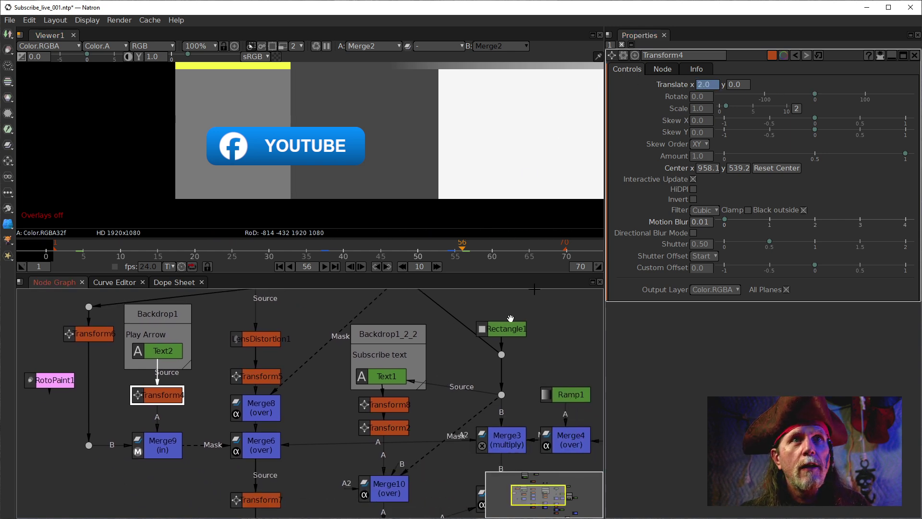
pyautogui.click(388, 377)
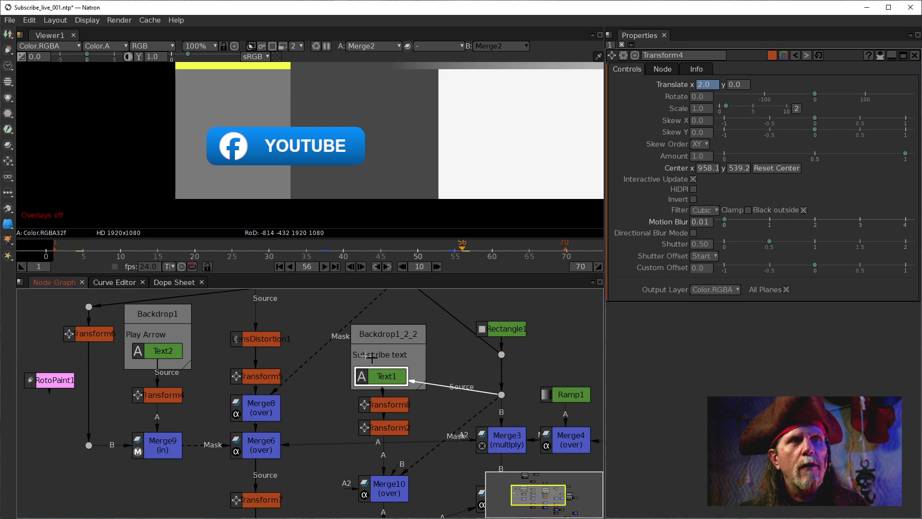
pyautogui.click(390, 406)
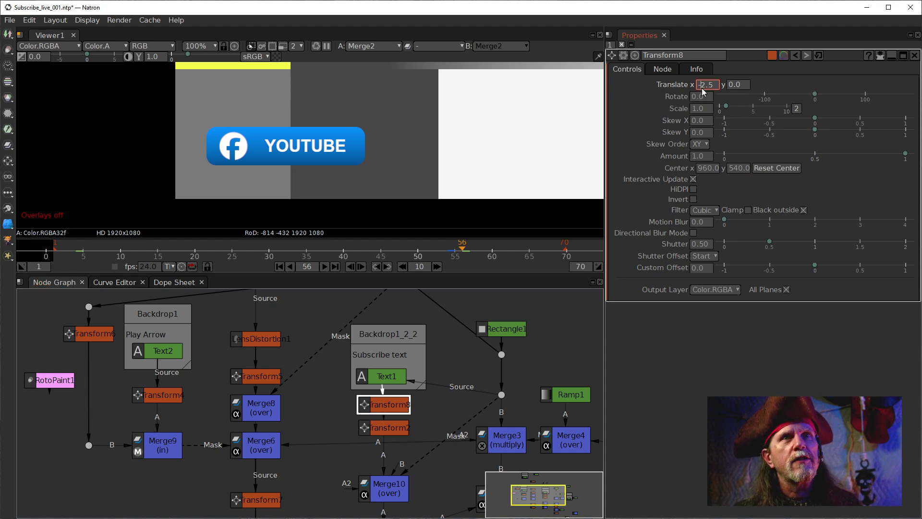
pyautogui.scroll(-6, 702, 88)
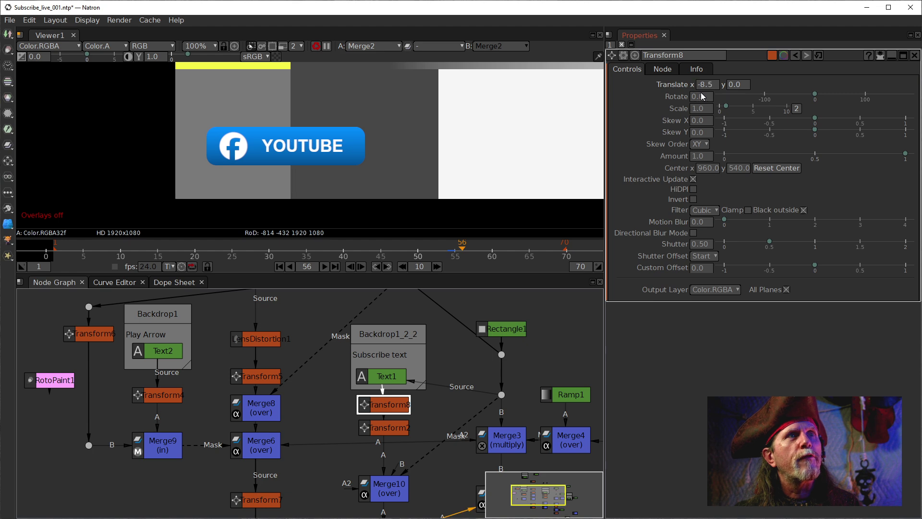
pyautogui.scroll(-9, 702, 87)
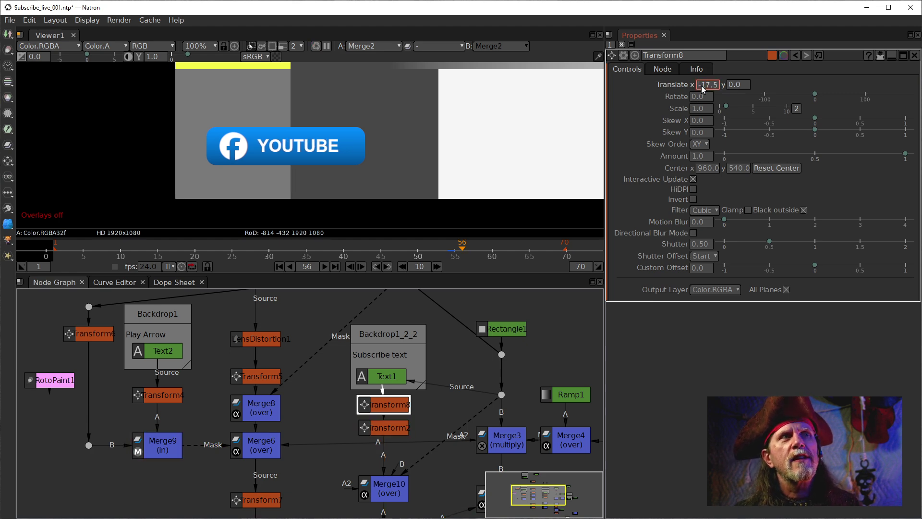
# Compare the animated Translate settings of Transform2 with those of Transform8 above it.
pyautogui.click(392, 424)
pyautogui.doubleClick(392, 424)
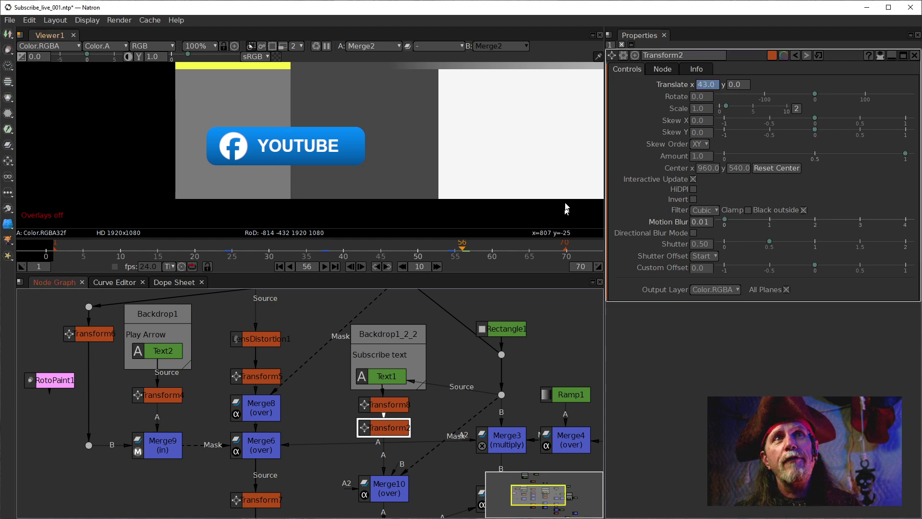
pyautogui.click(391, 432)
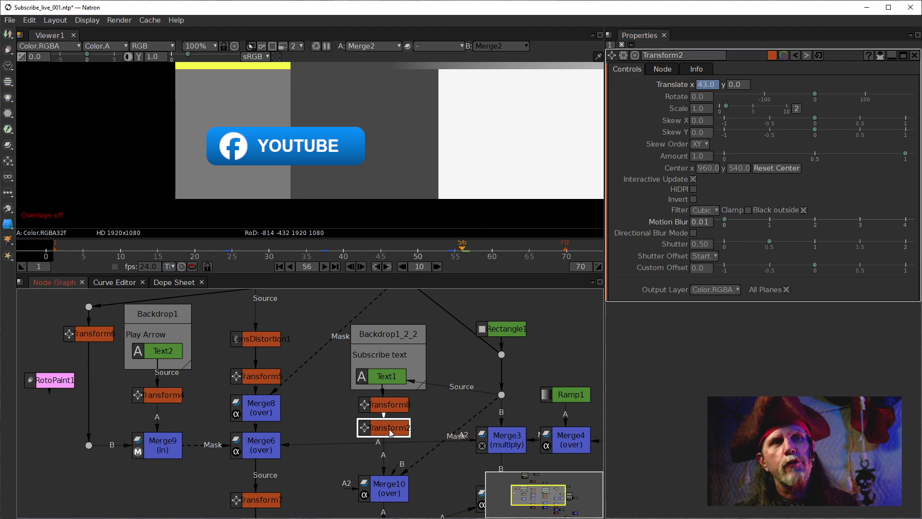
pyautogui.doubleClick(390, 402)
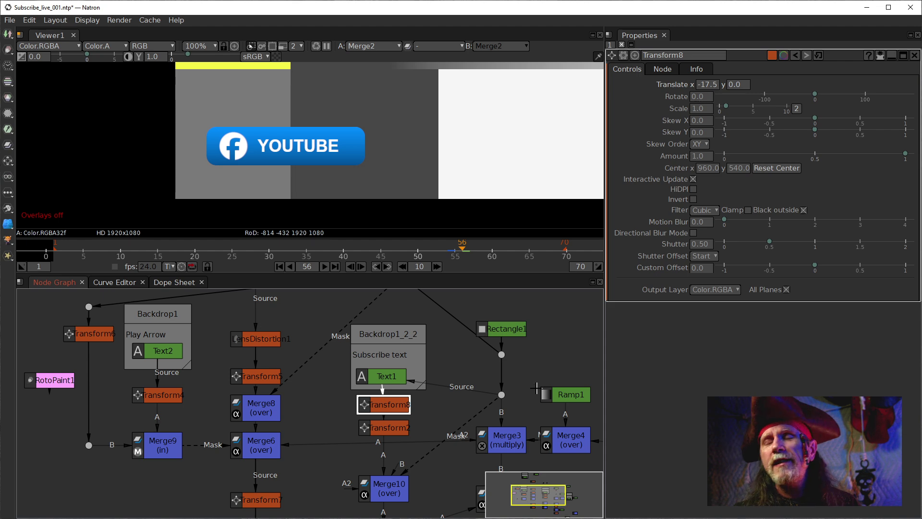
# Open the settings of the Card3D1 node between Merge1 and Merge7.
pyautogui.moveTo(468, 361); pyautogui.dragTo(329, 357)
pyautogui.scroll(-3, 435, 339)
pyautogui.scroll(1, 353, 406)
pyautogui.doubleClick(343, 413)
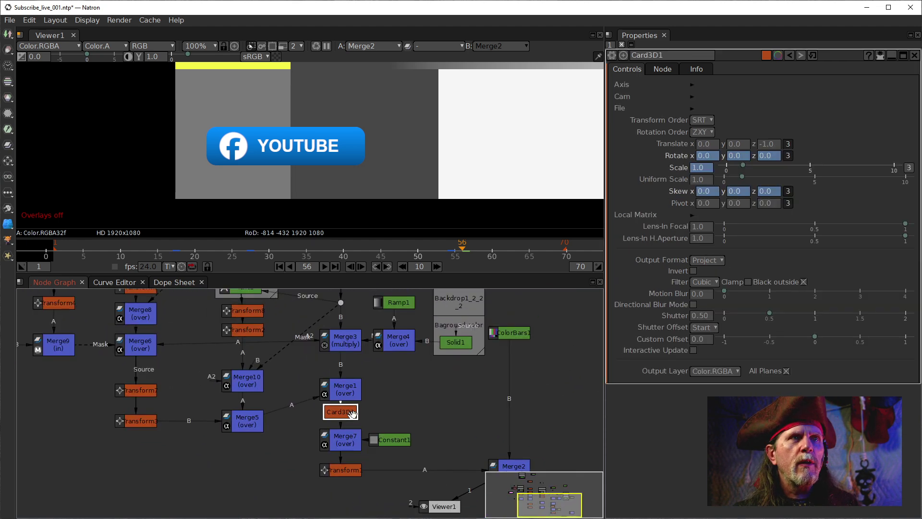